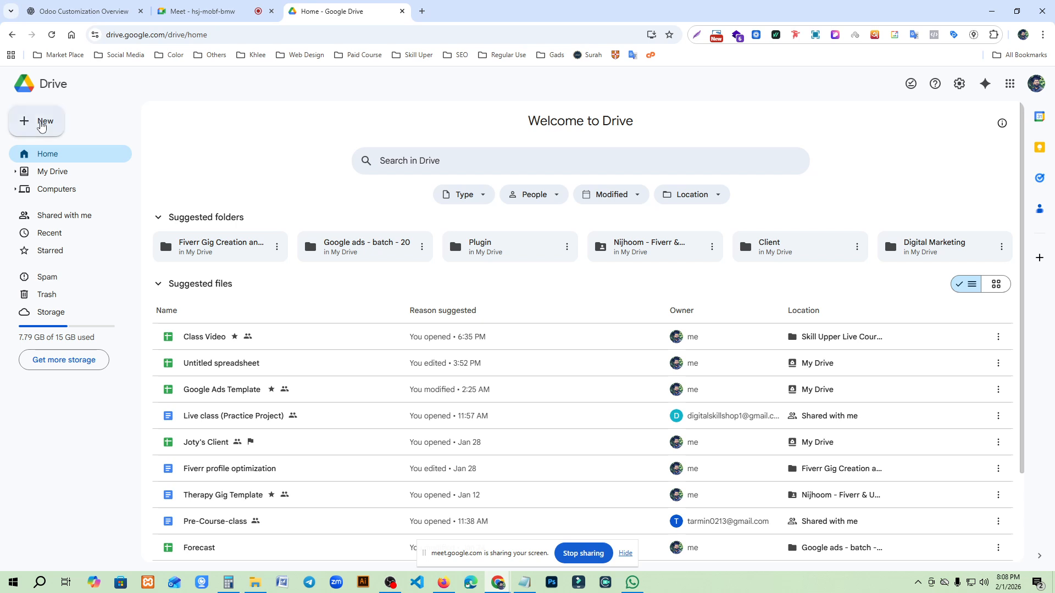
click(41, 127)
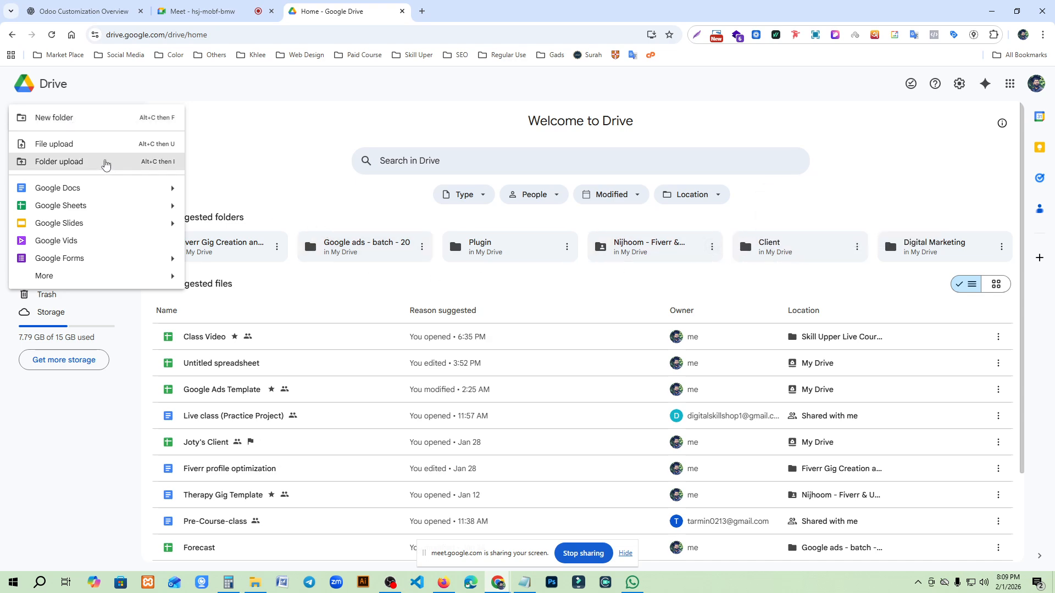
click(78, 152)
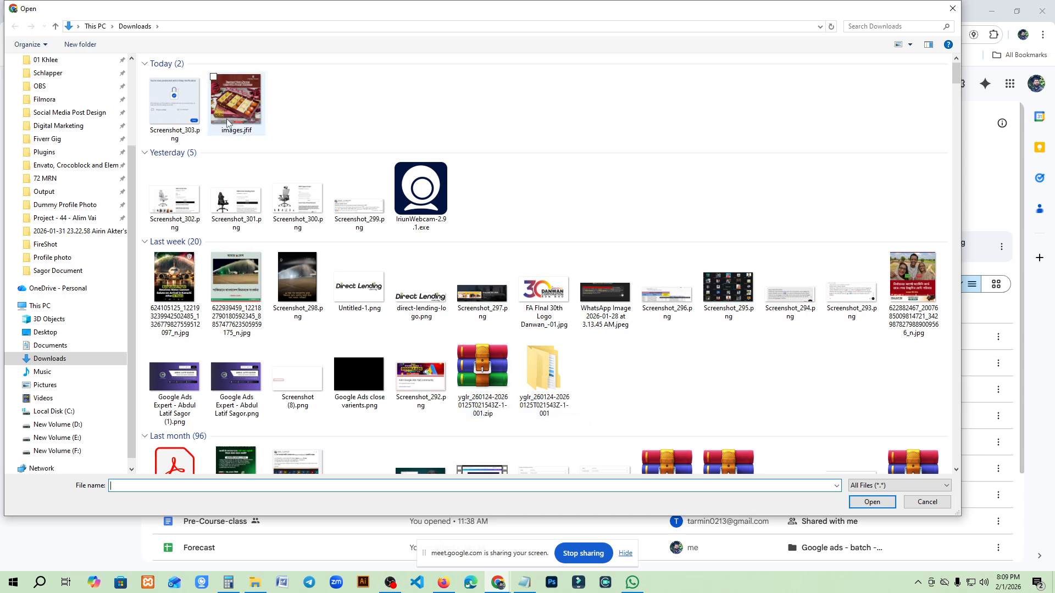
click(927, 502)
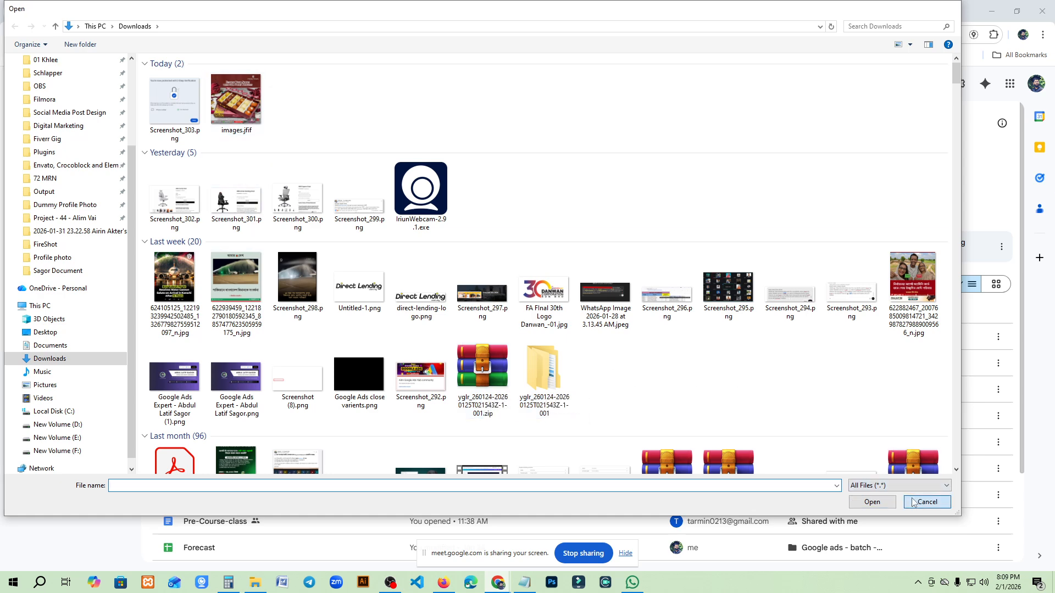
click(29, 129)
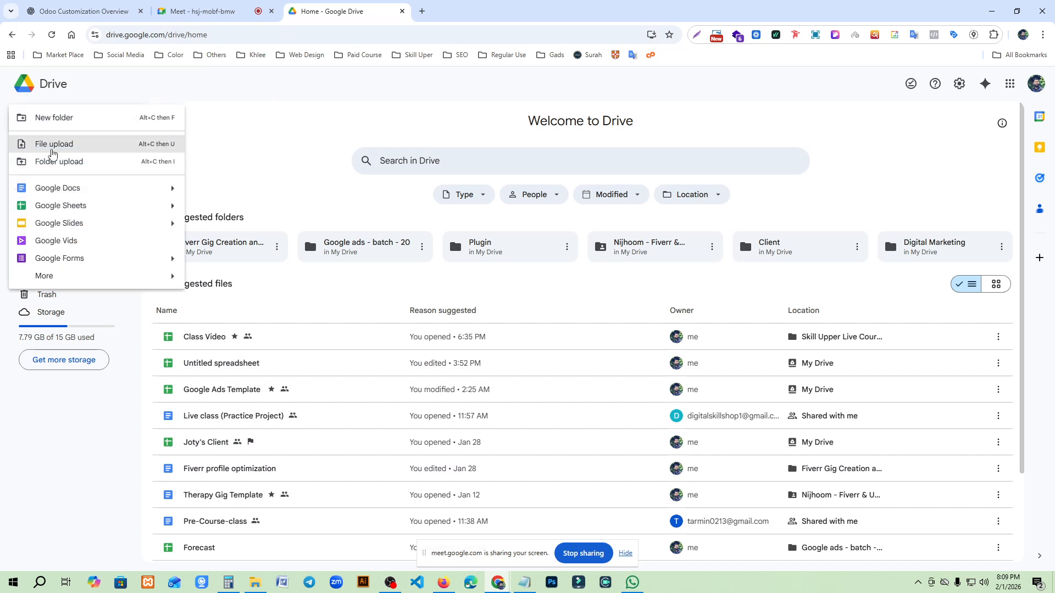
click(72, 163)
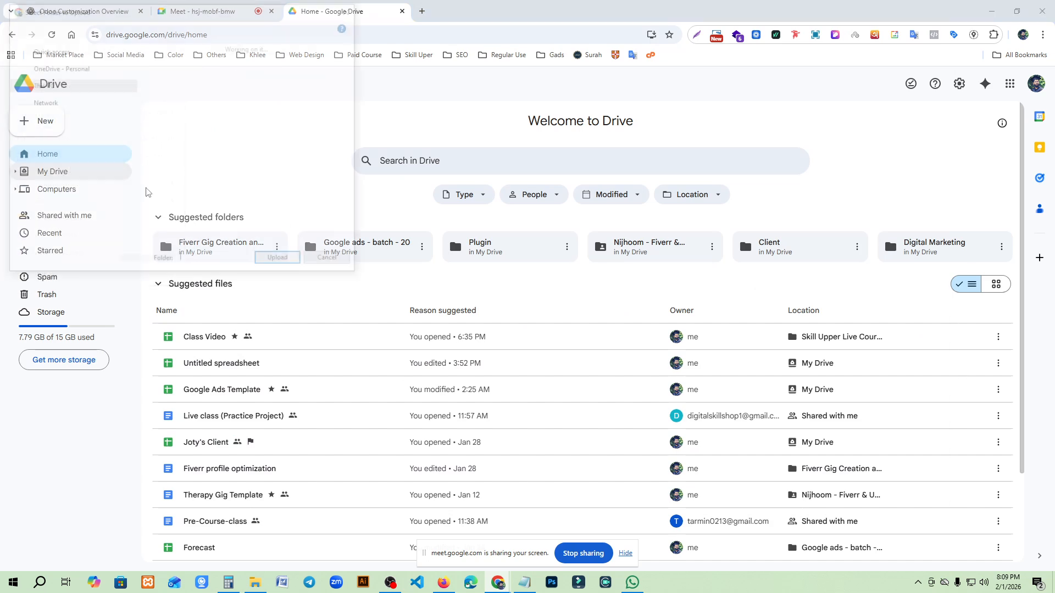
click(247, 207)
click(421, 202)
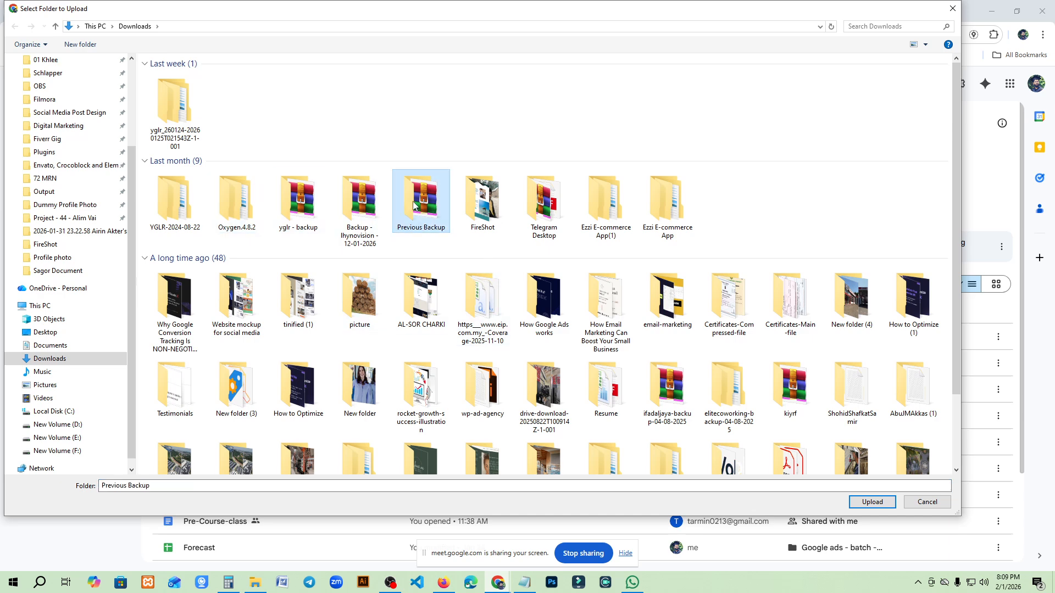
click(667, 202)
click(941, 503)
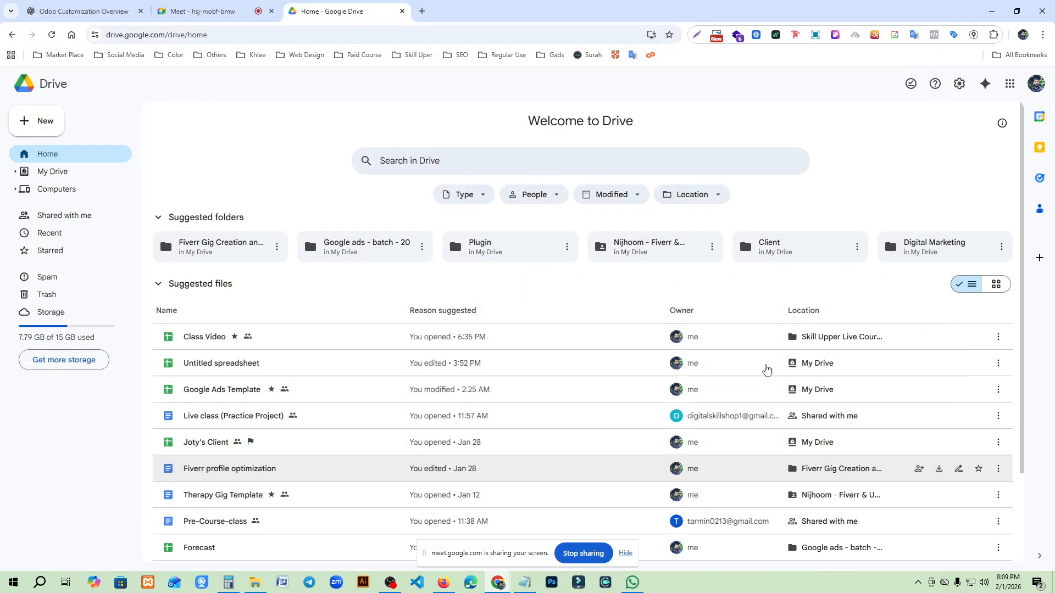
click(49, 122)
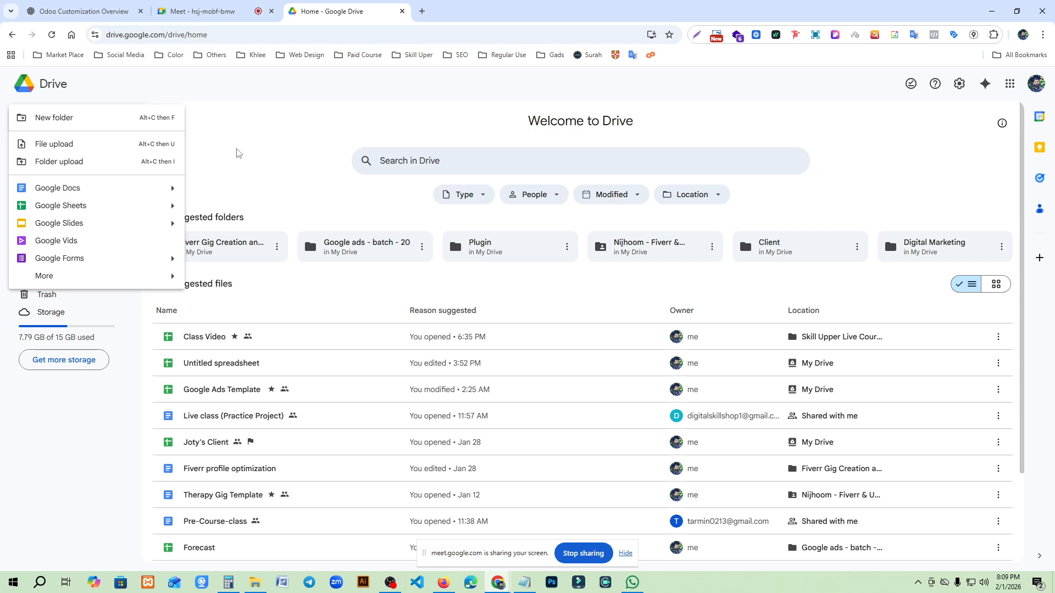
click(206, 163)
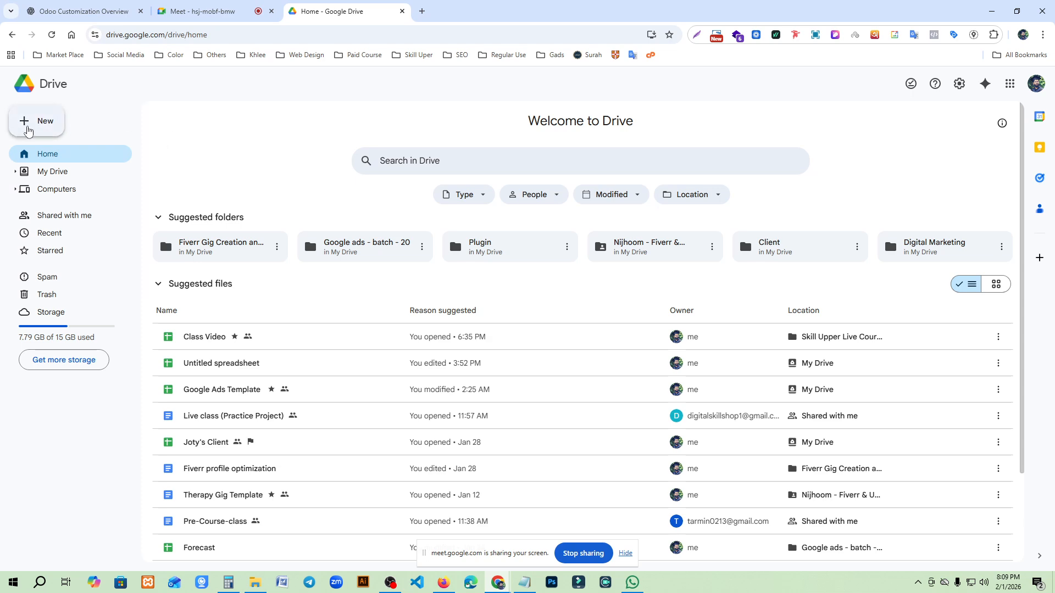
- Create a Drive folder named with the person's name followed by "google ads" and open it
click(34, 126)
click(53, 122)
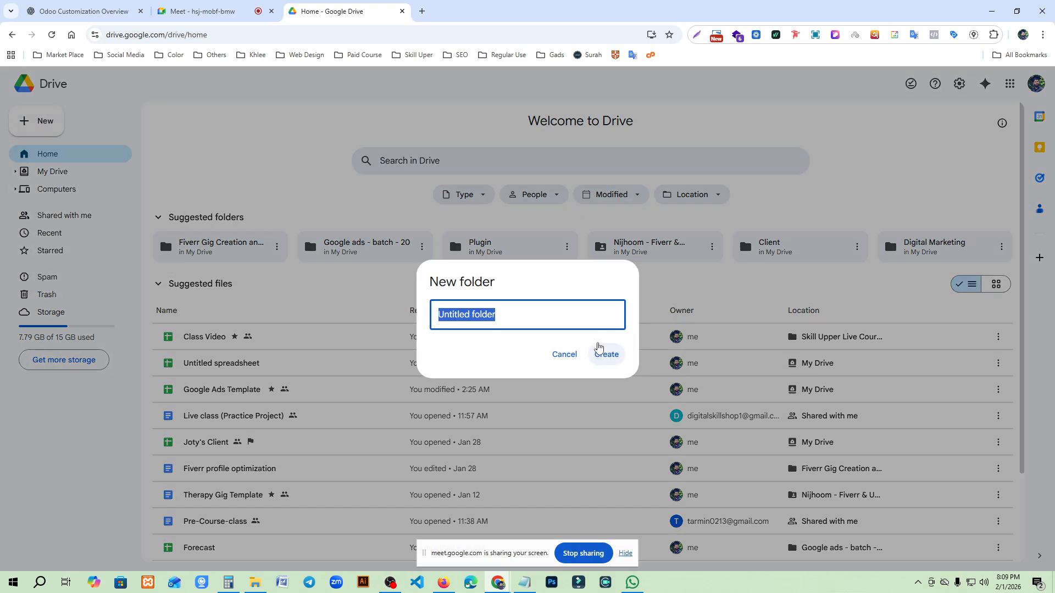
text(Airin Apu google ads)
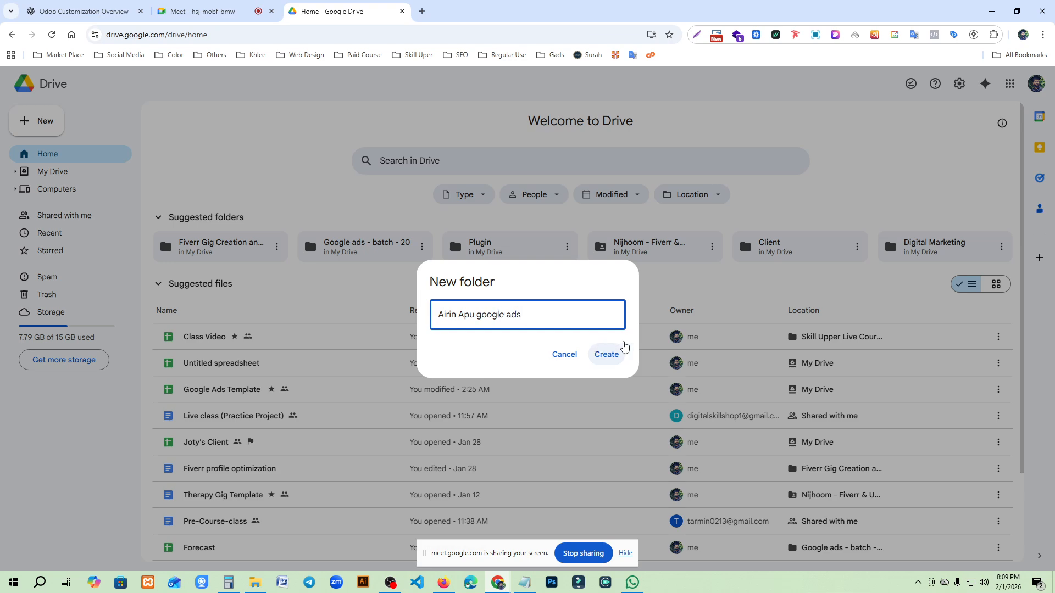
click(609, 355)
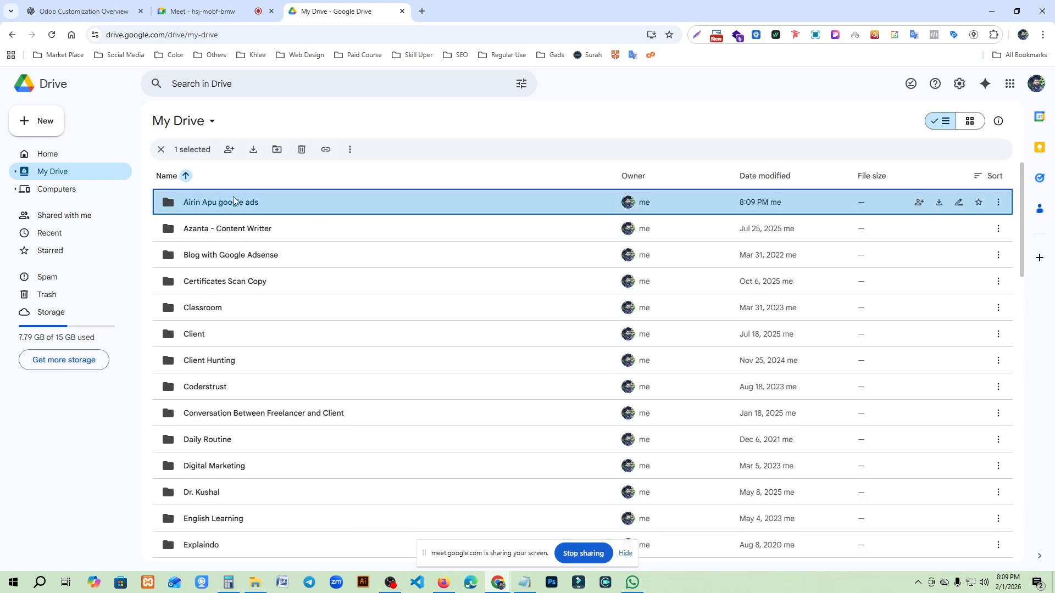
double_click(197, 203)
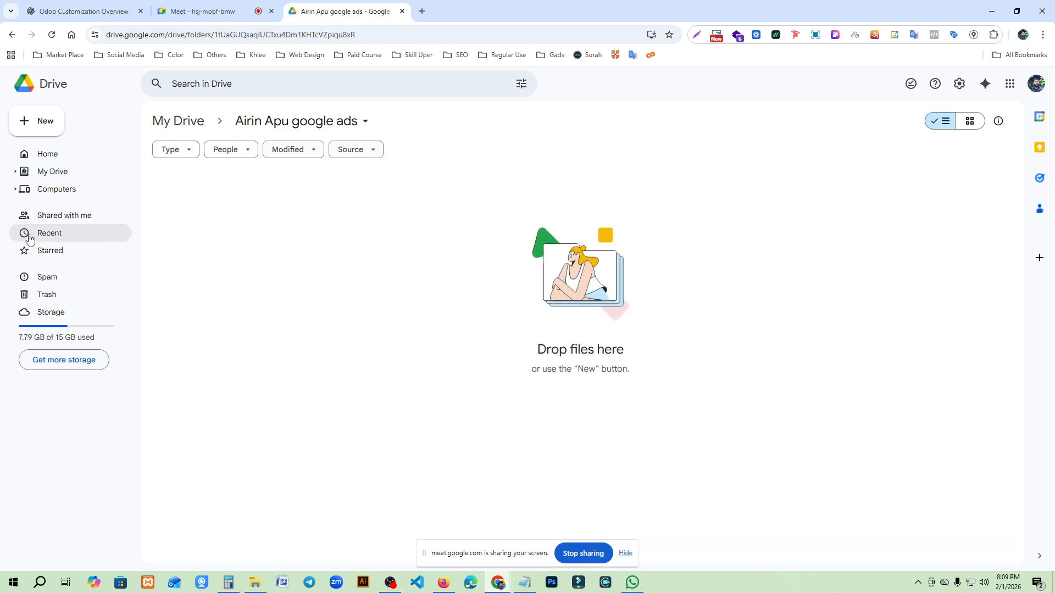
- Create a blank Google Sheets spreadsheet in this folder and name it "Practice Session"
click(44, 124)
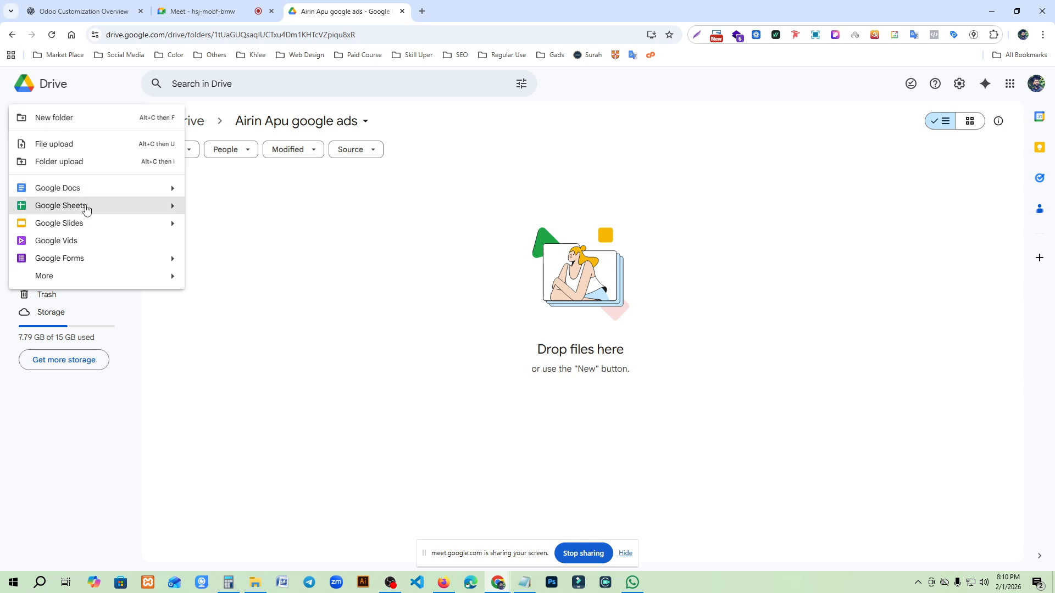
click(53, 212)
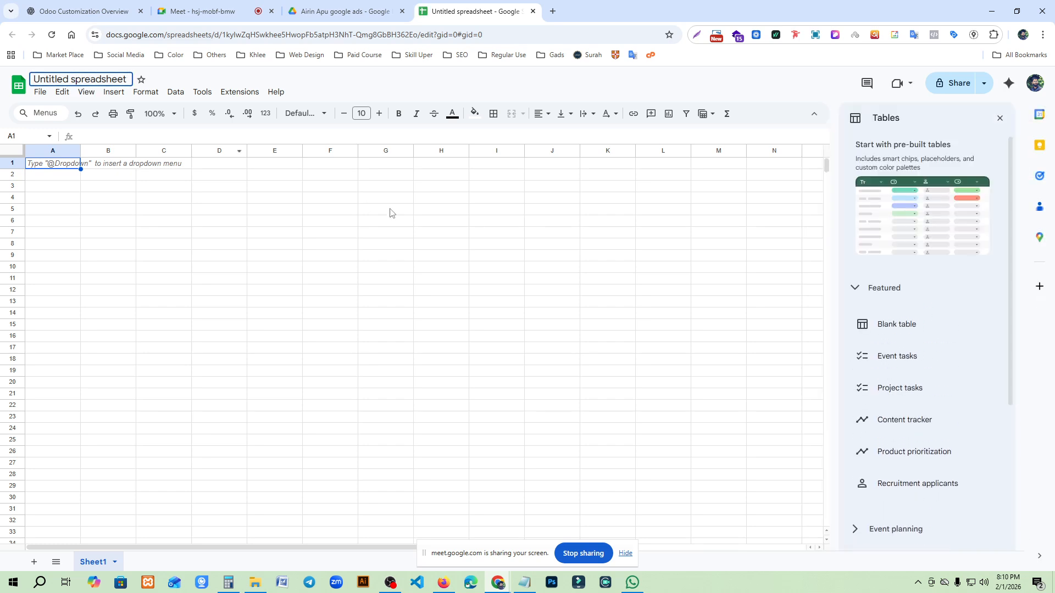
key(ctrl+a)
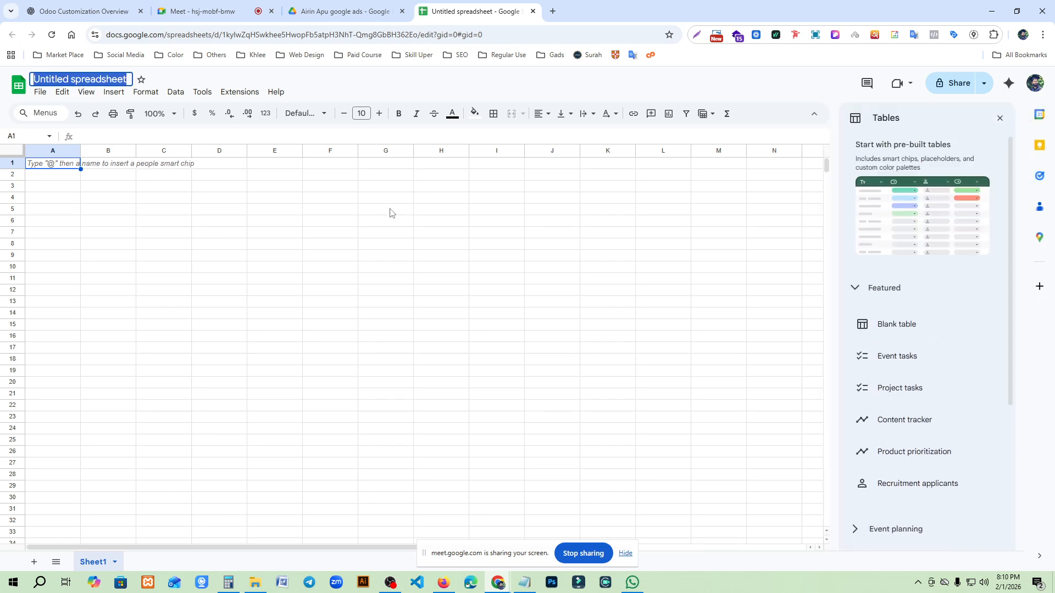
text(Prac)
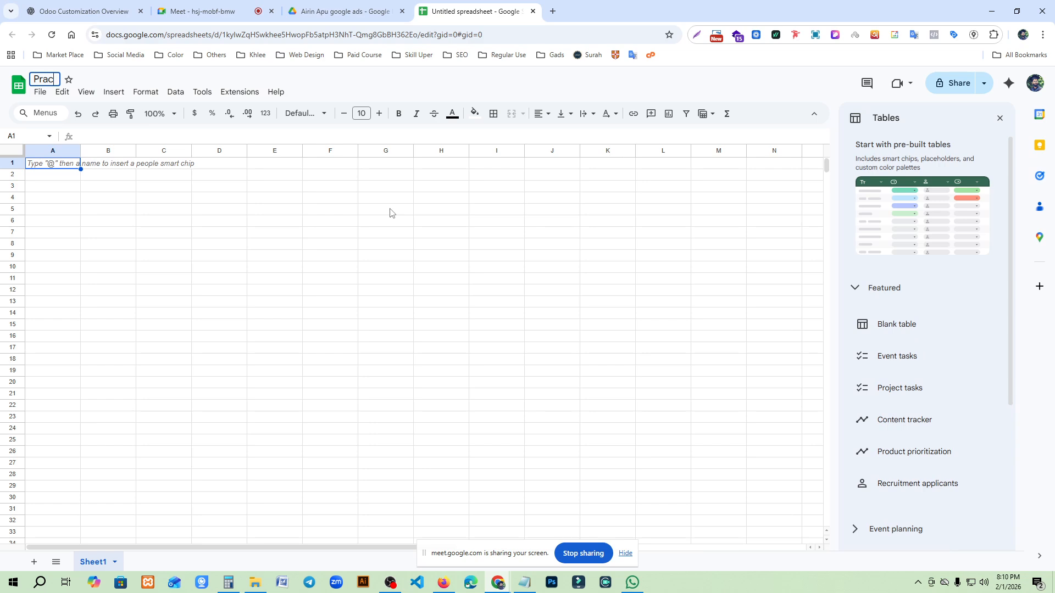
text(tice Session)
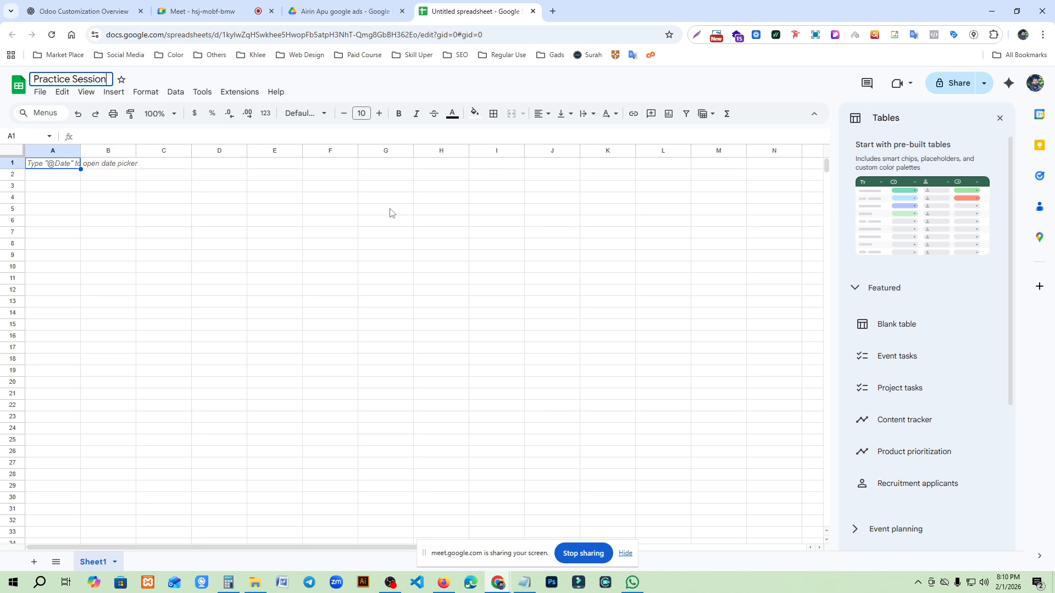
key(Return)
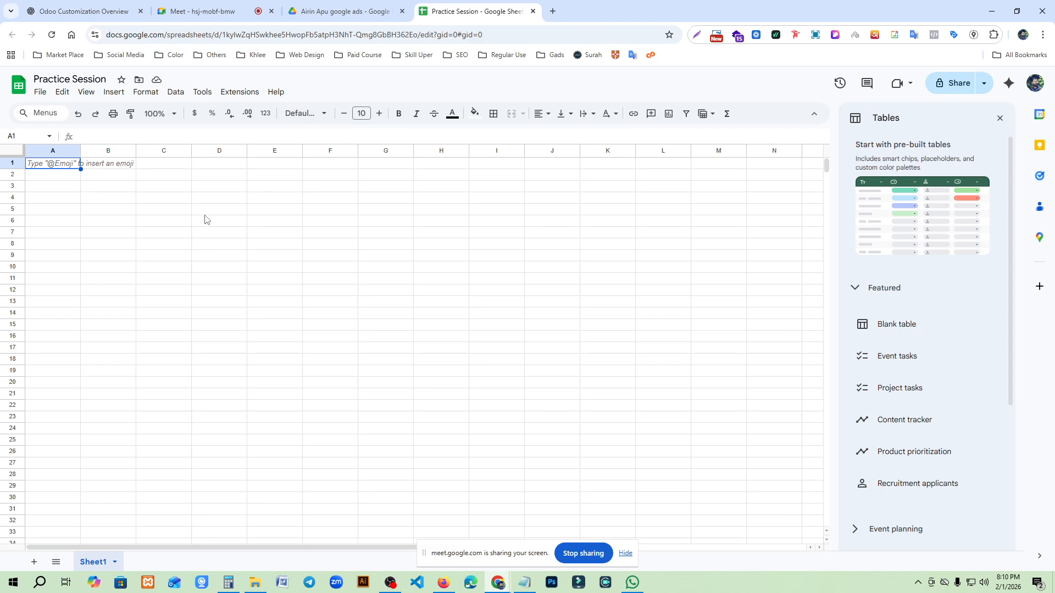
- Apply all borders to the range B2:E14 to form a table grid
click(115, 175)
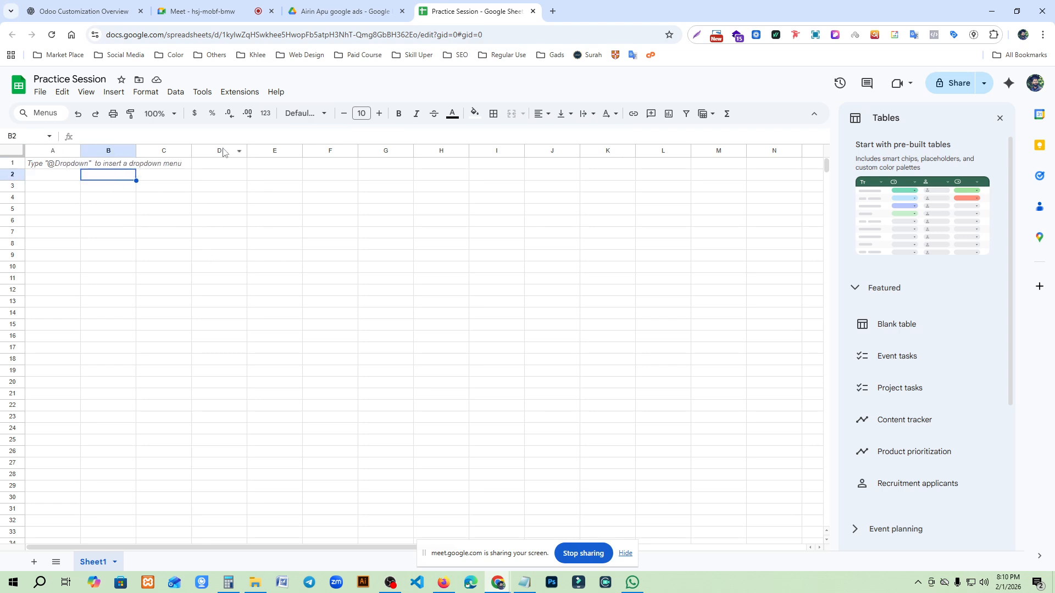
drag(122, 180, 242, 273)
click(191, 197)
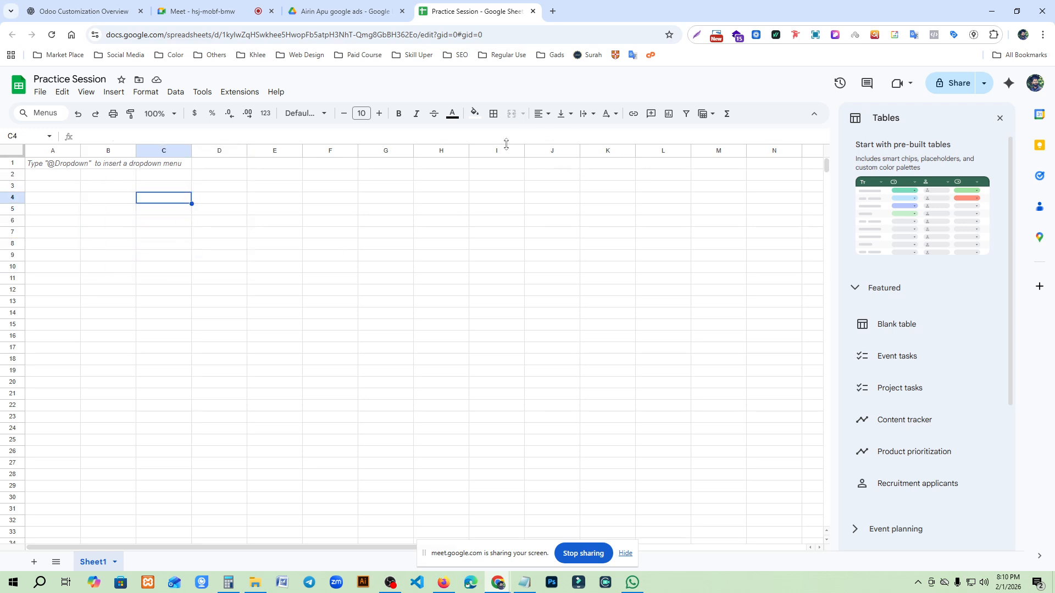
drag(116, 176, 271, 316)
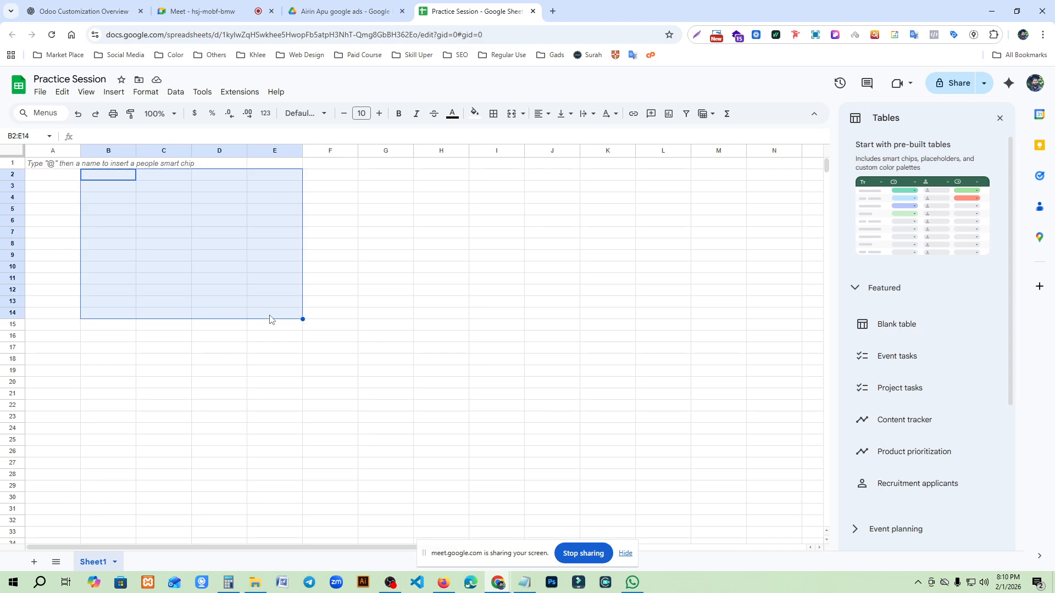
click(494, 113)
click(500, 141)
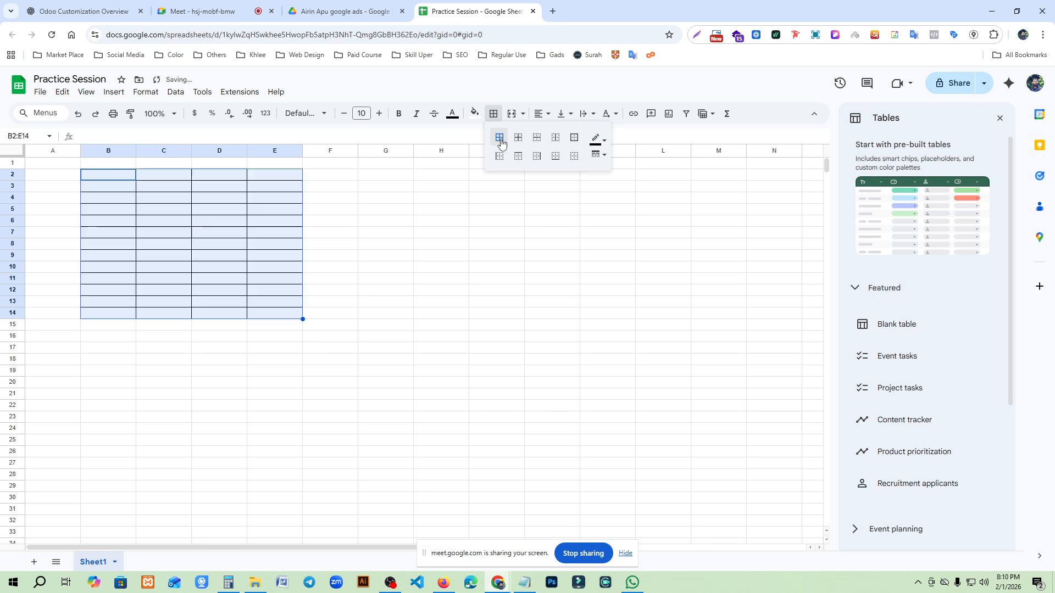
click(379, 312)
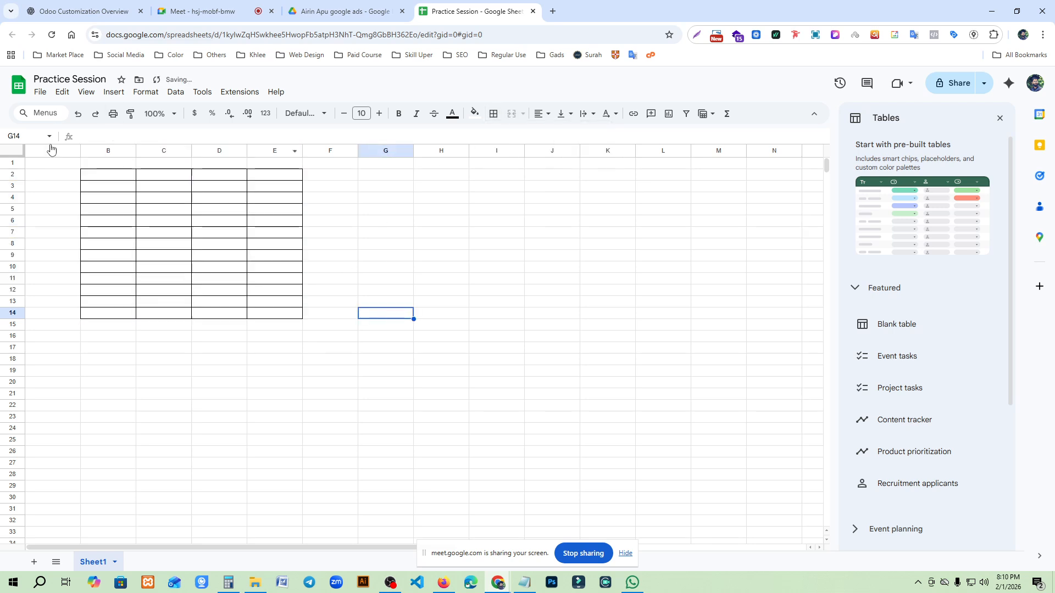
- Enter the serial numbers 01 and 02 as text in B3 and B4, and autofill the series down to B15
click(123, 189)
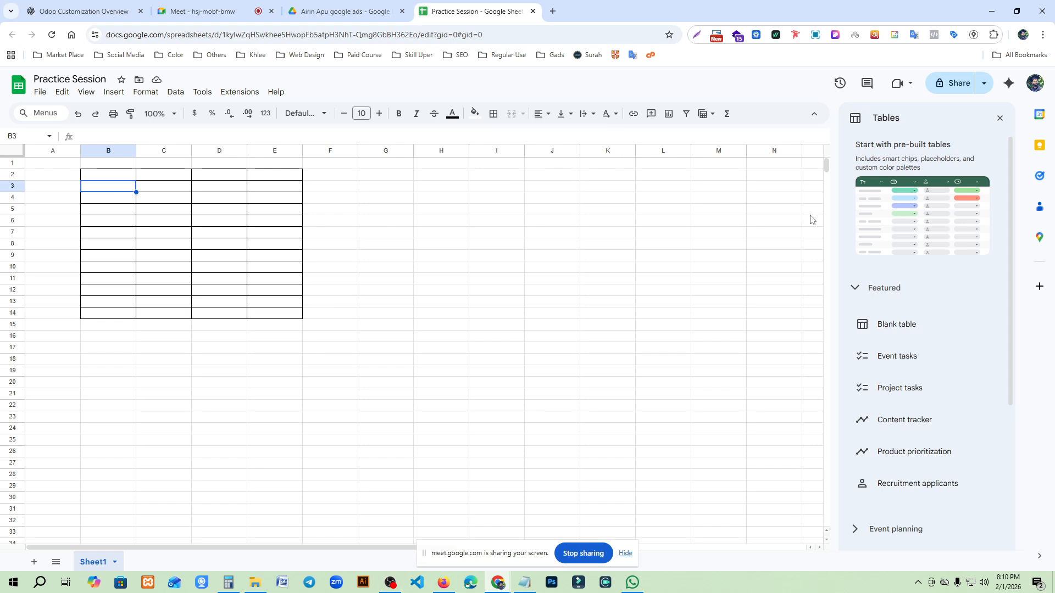
text('01)
key(Return)
text(')
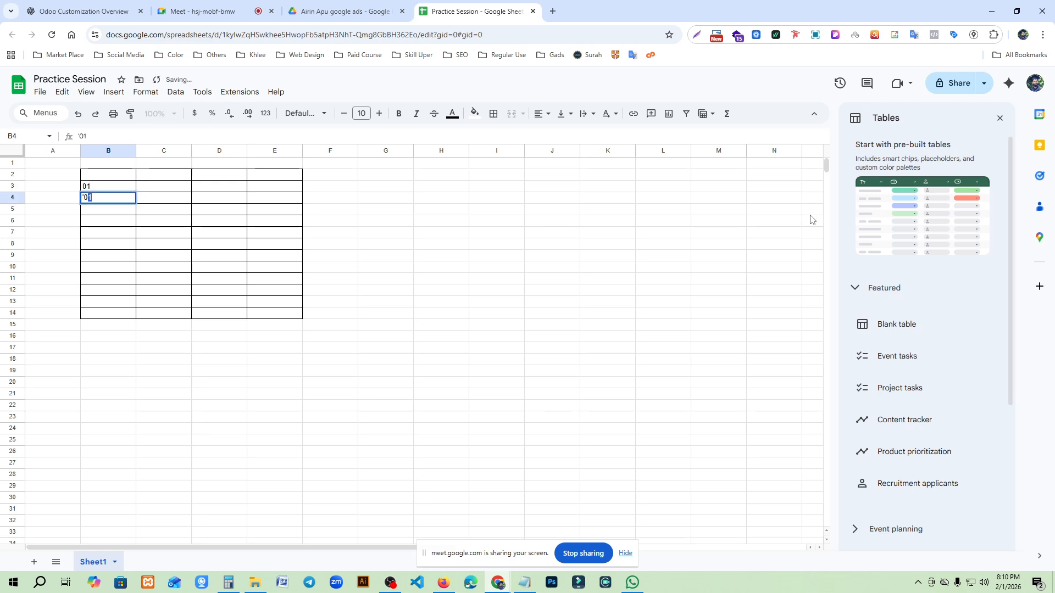
text(02)
key(Return)
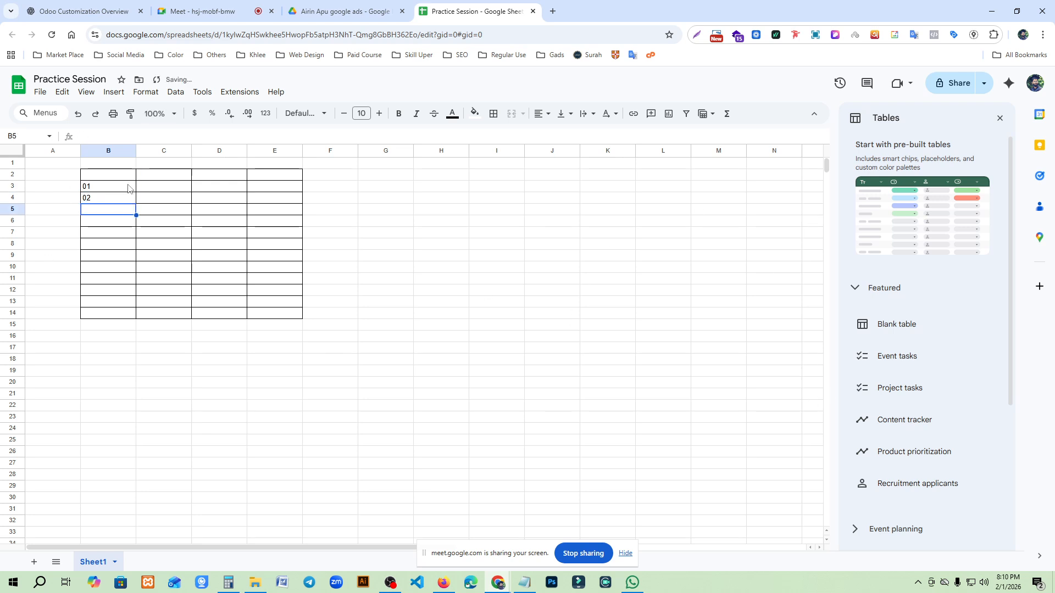
drag(130, 189, 129, 198)
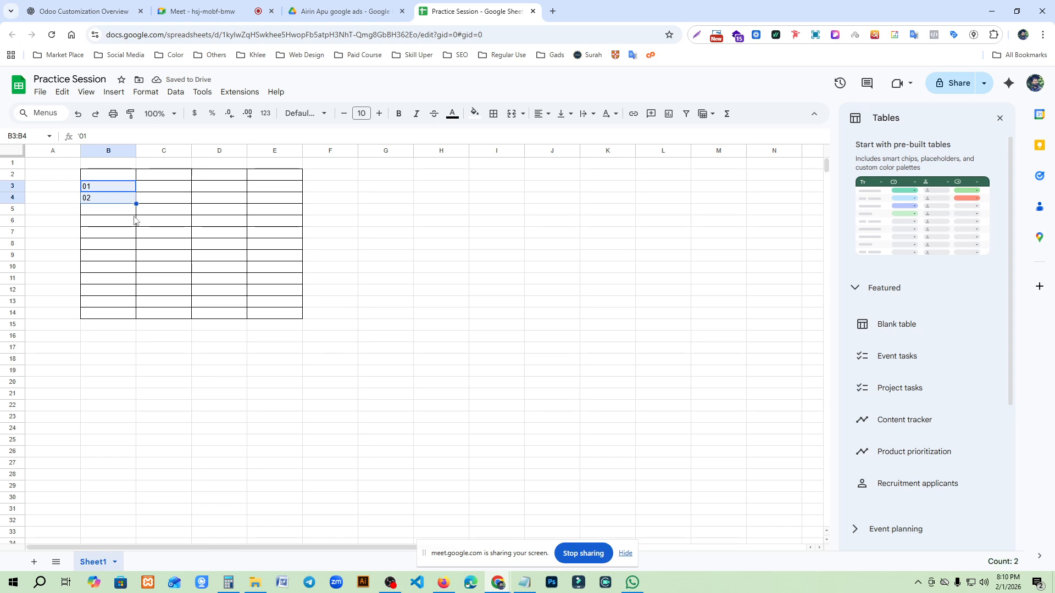
drag(136, 204, 134, 326)
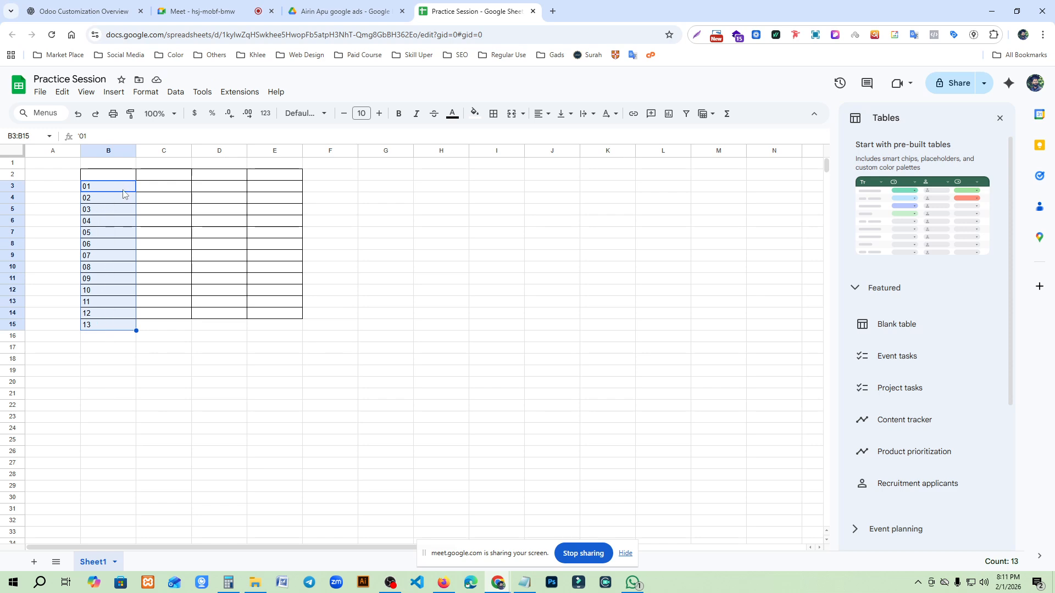
- Extend the table grid through row 15 by applying all borders to B3:E15
click(168, 189)
drag(118, 189, 301, 329)
click(499, 114)
click(495, 136)
click(396, 349)
- Enter the column headers SL, Keyword and Count in cells B2 through D2
click(169, 189)
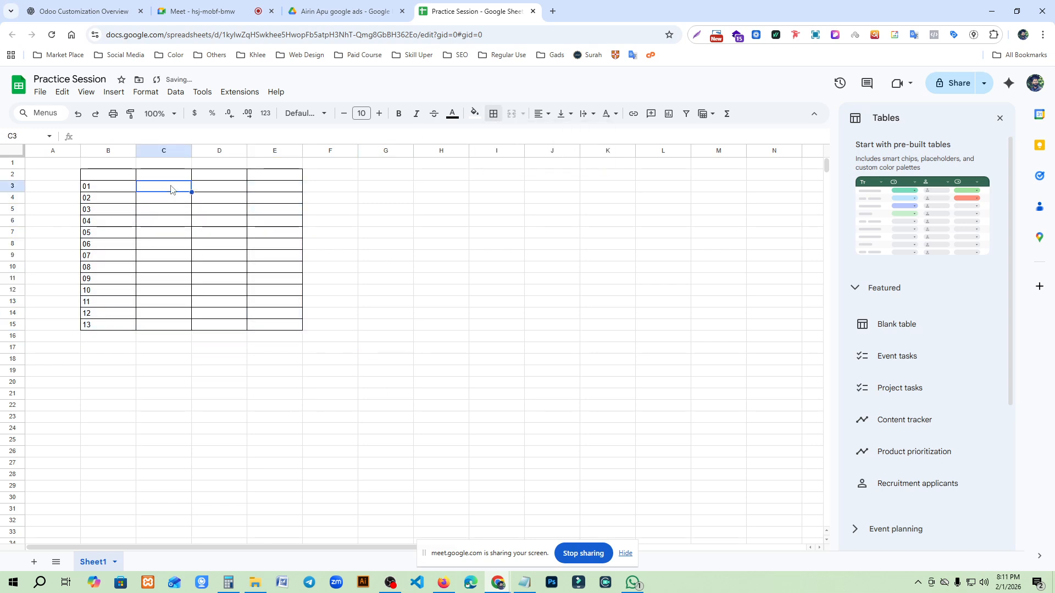
click(117, 177)
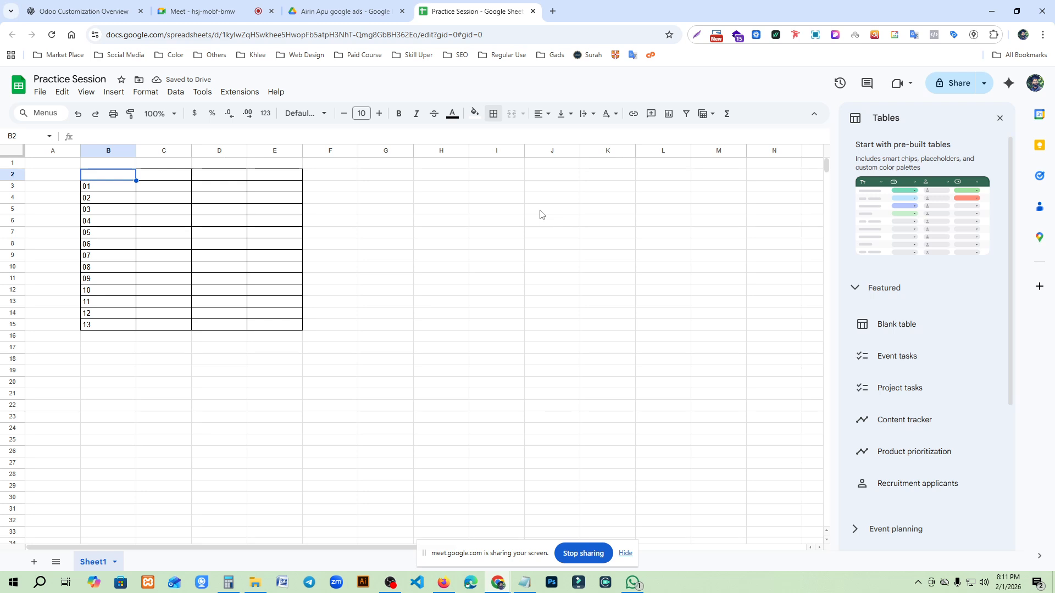
text(SL)
key(Tab)
text(Keyword)
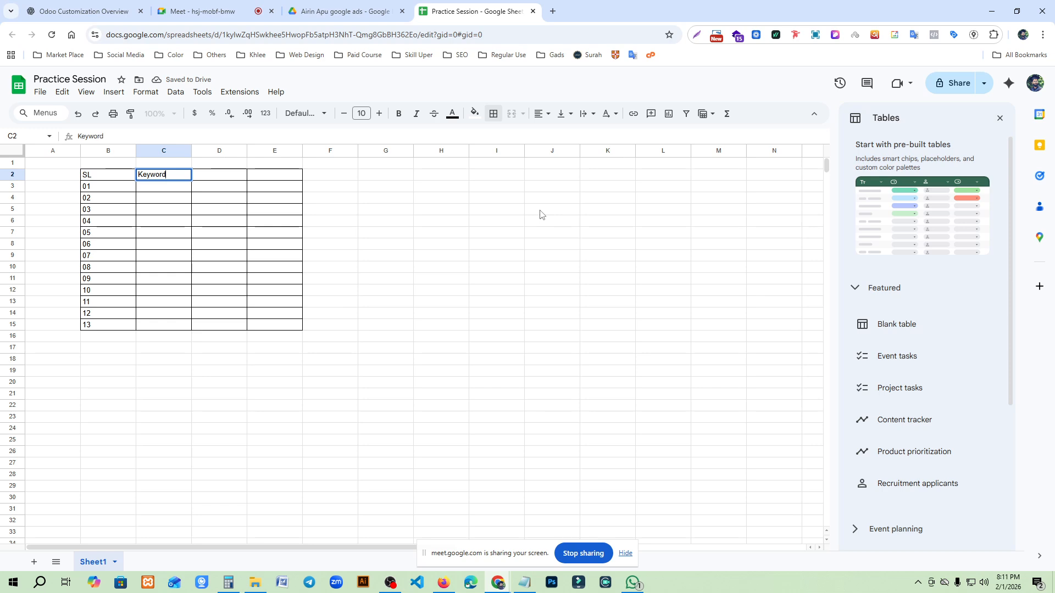
key(Tab)
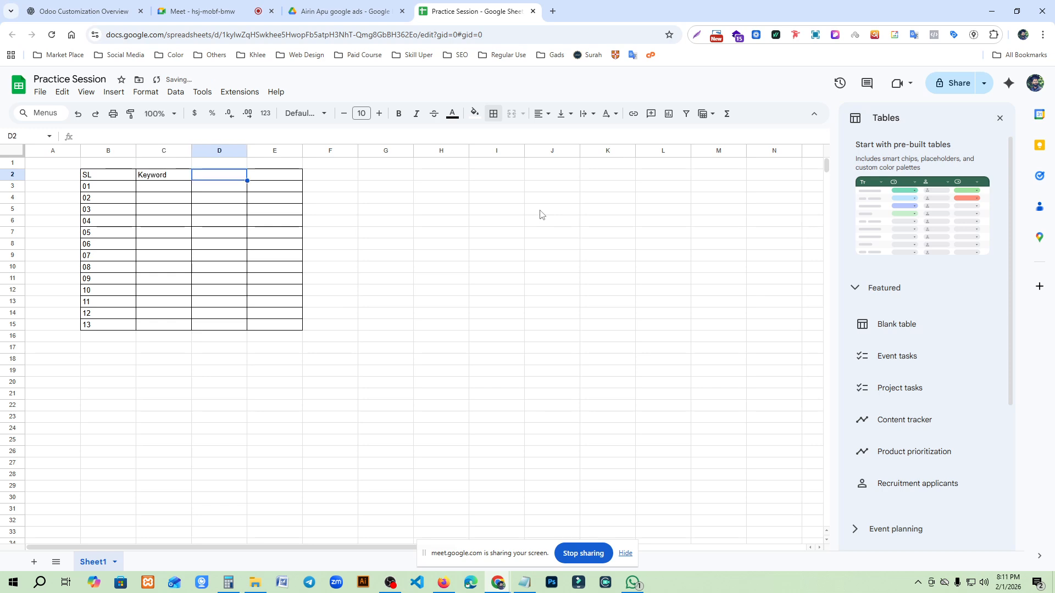
text(Count)
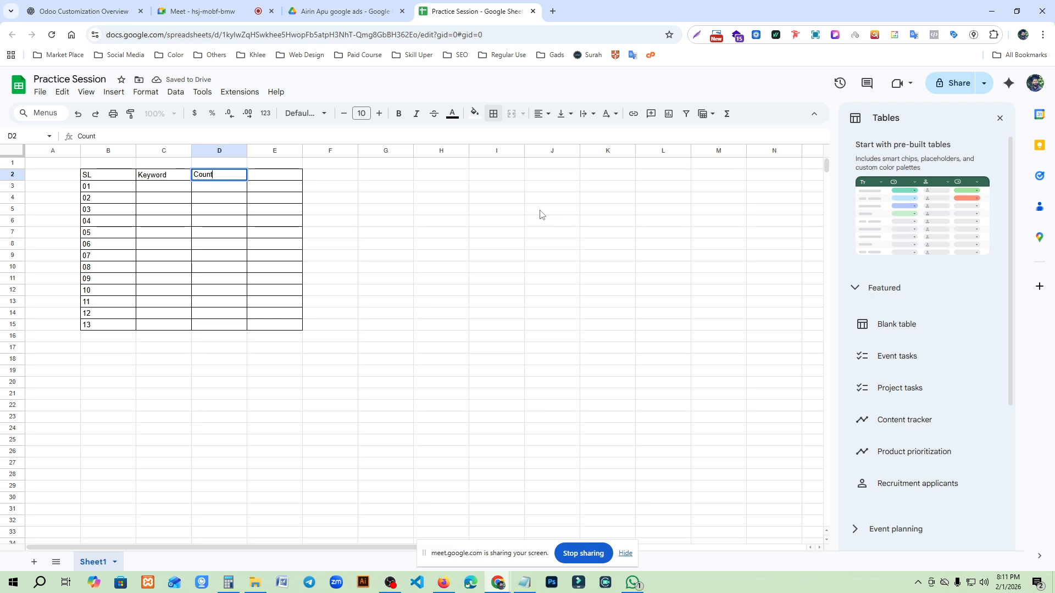
key(Return)
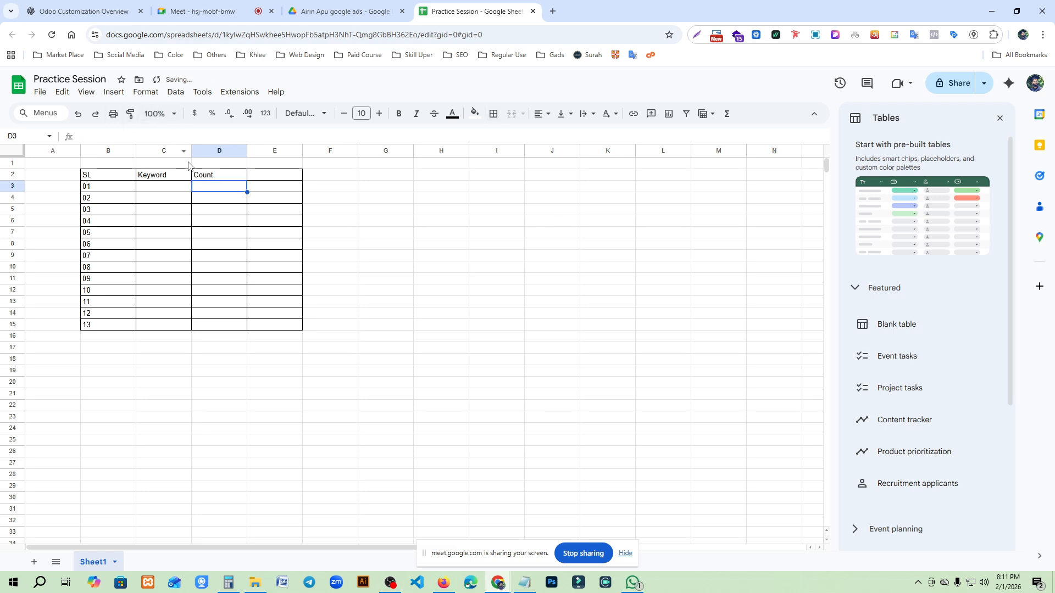
- Widen the Keyword column (column C) to roughly three times its default width
drag(191, 150, 316, 150)
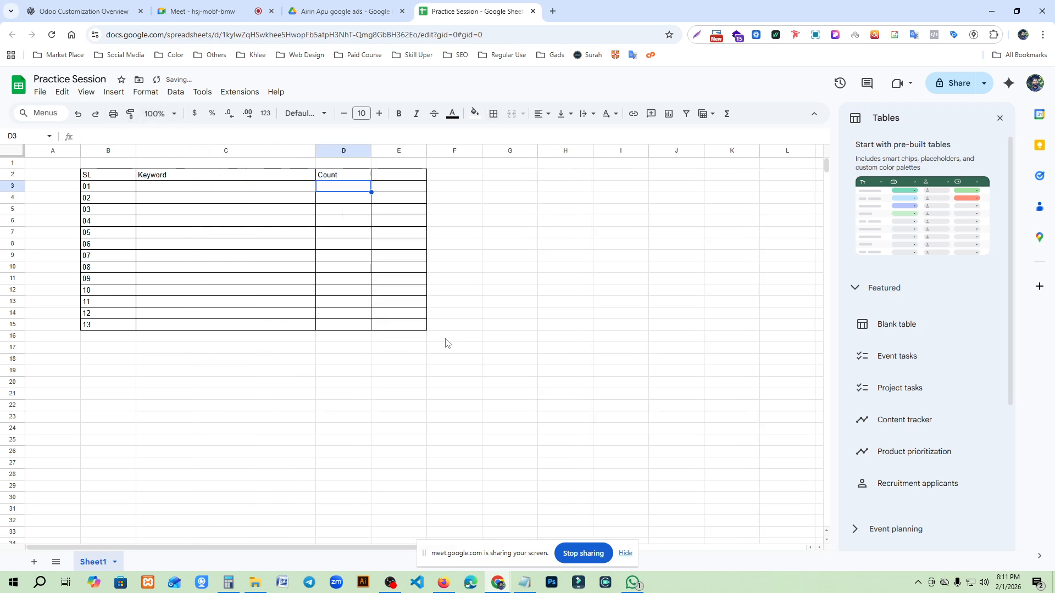
click(509, 278)
click(238, 189)
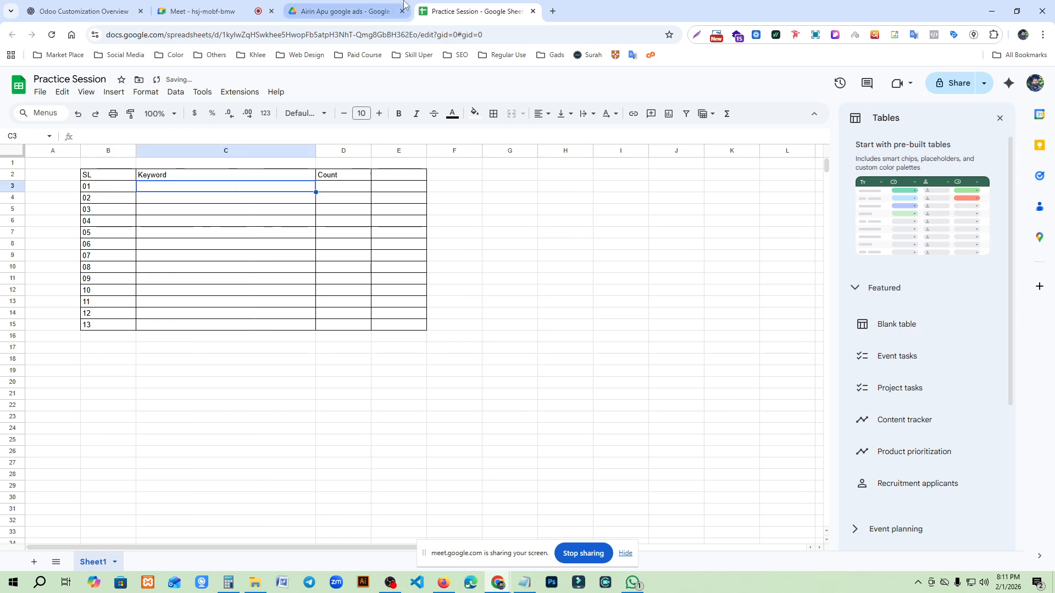
- Look through the contributors list in the Google Meet call and return to the Practice Session spreadsheet
click(220, 10)
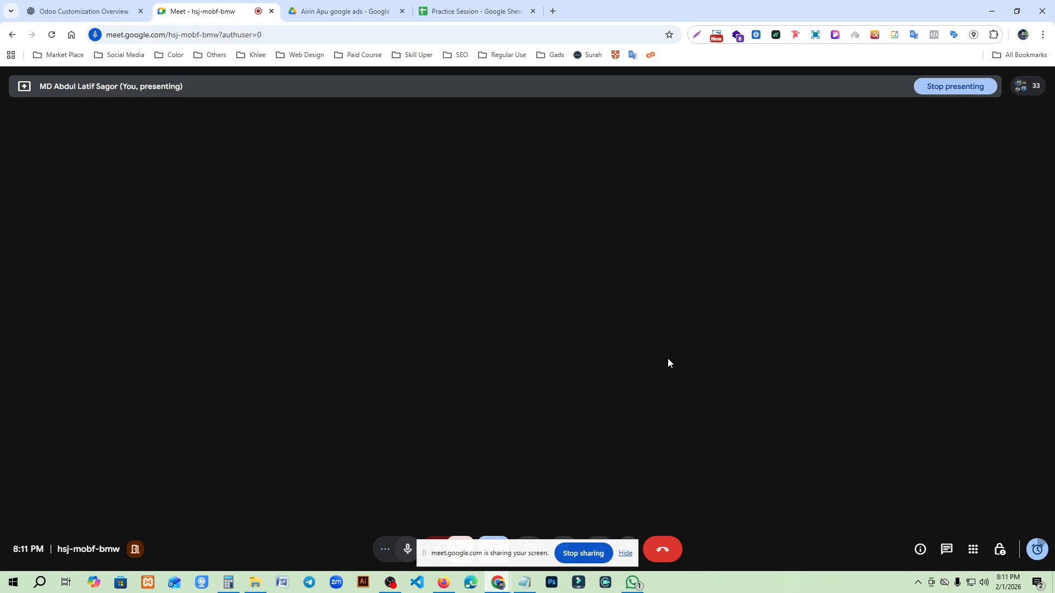
click(1021, 86)
click(953, 267)
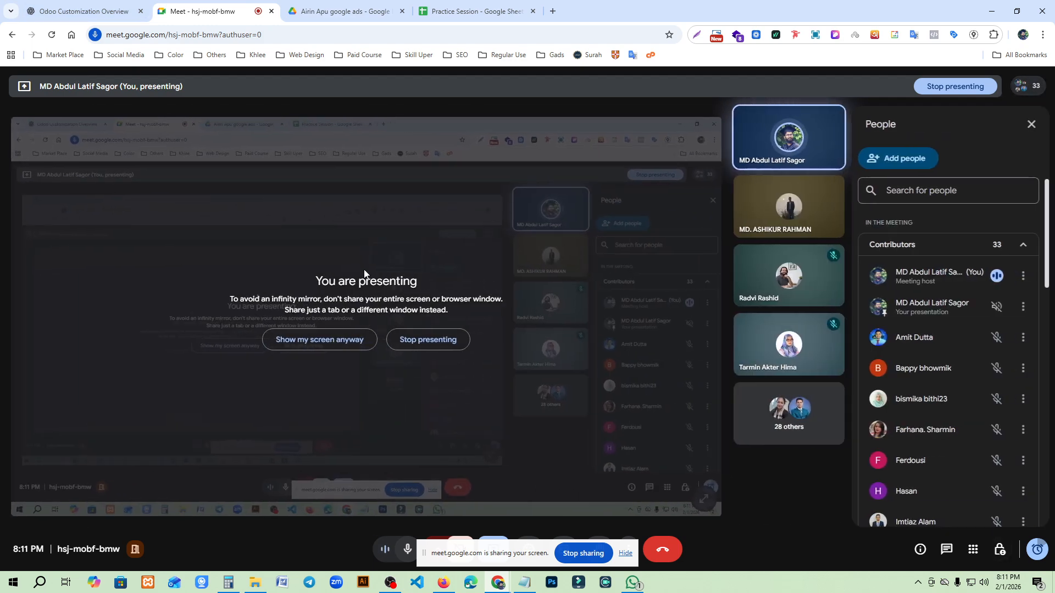
scroll(941, 348, down, 10)
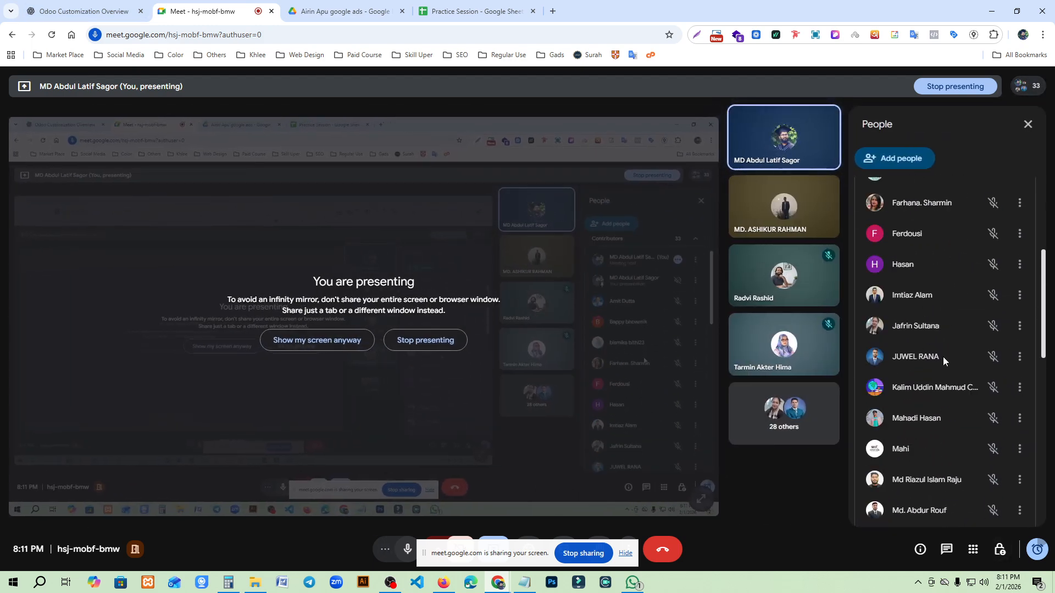
scroll(943, 377, down, 1)
scroll(944, 376, up, 10)
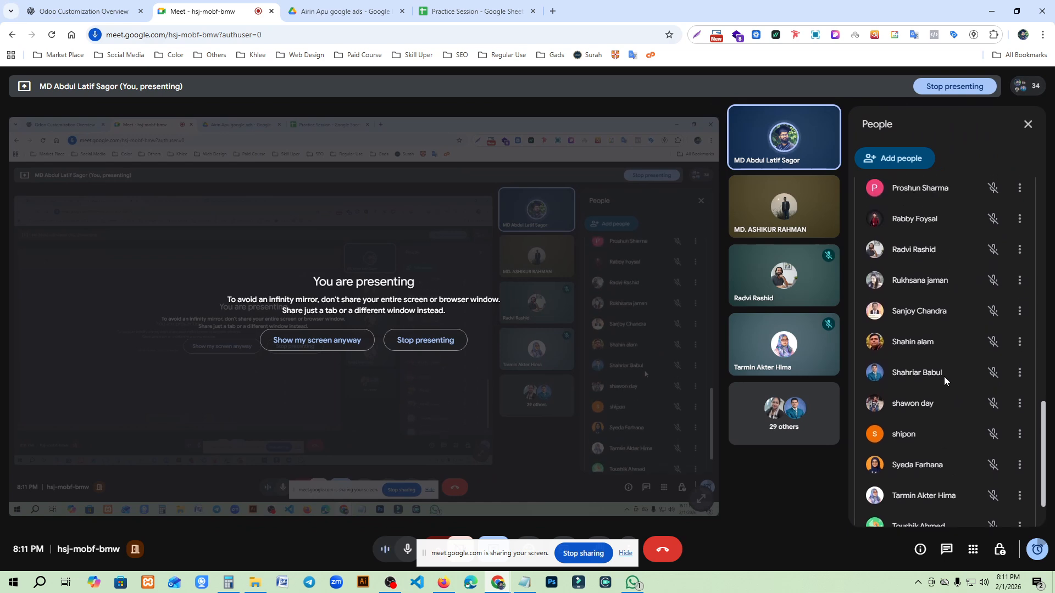
click(476, 7)
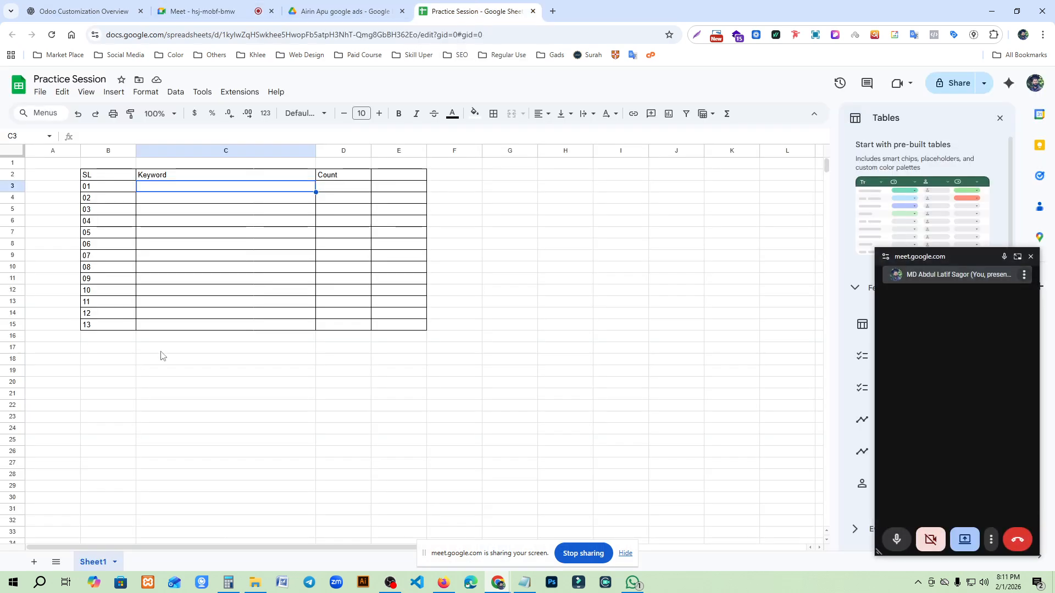
- Fill the Keyword header cell C2 with orange
click(170, 213)
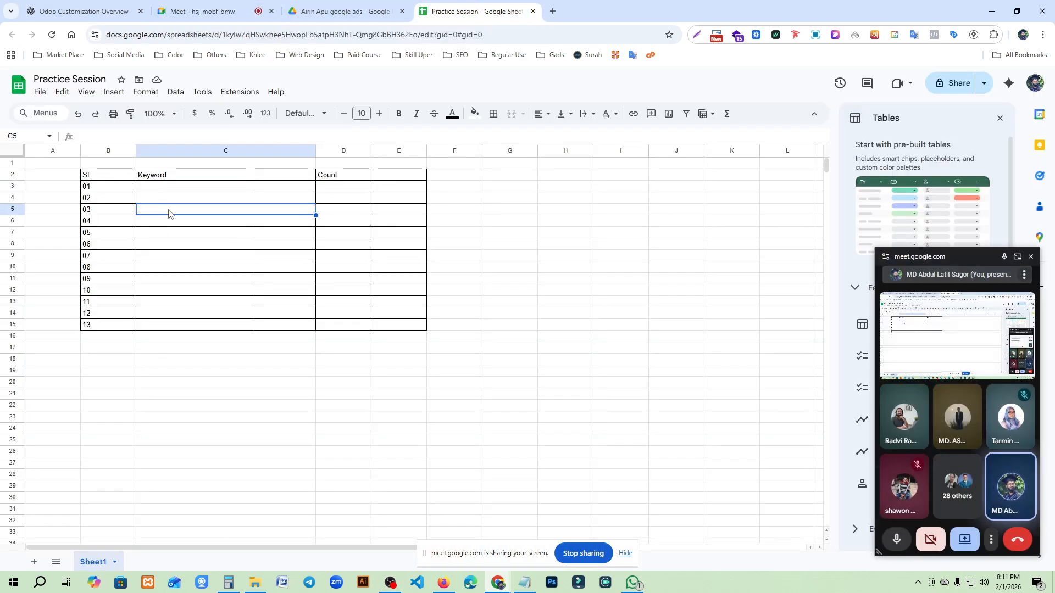
click(168, 179)
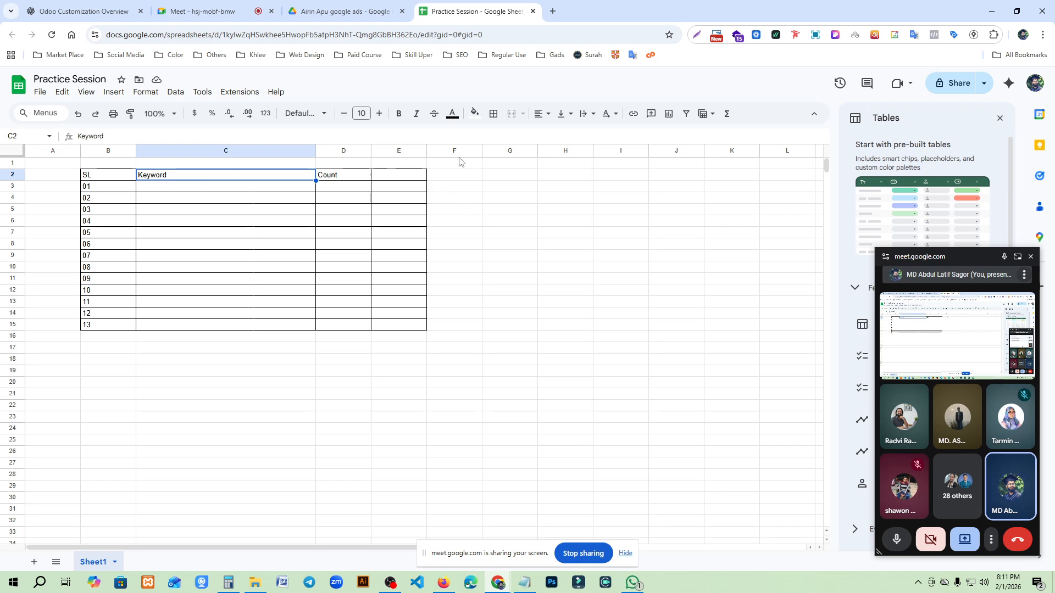
click(476, 115)
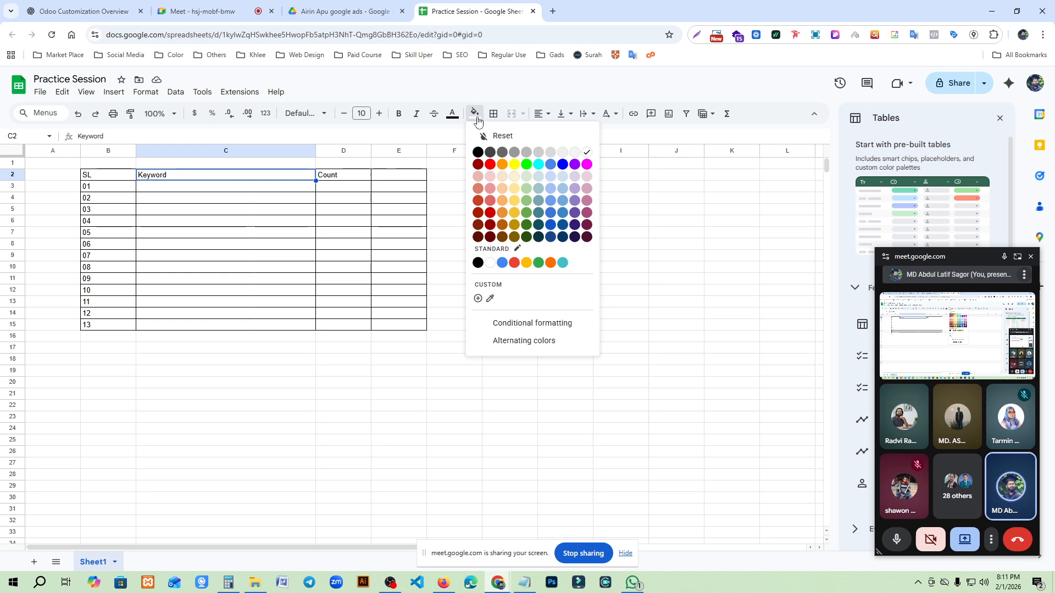
click(502, 166)
click(210, 209)
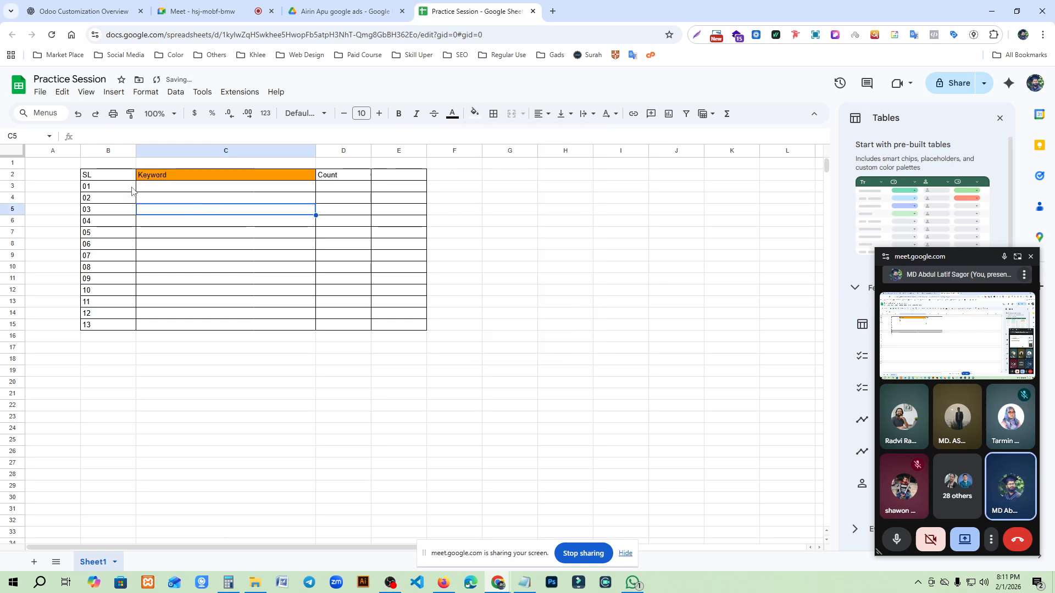
- Insert one row above row 1 to make space above the table
click(106, 177)
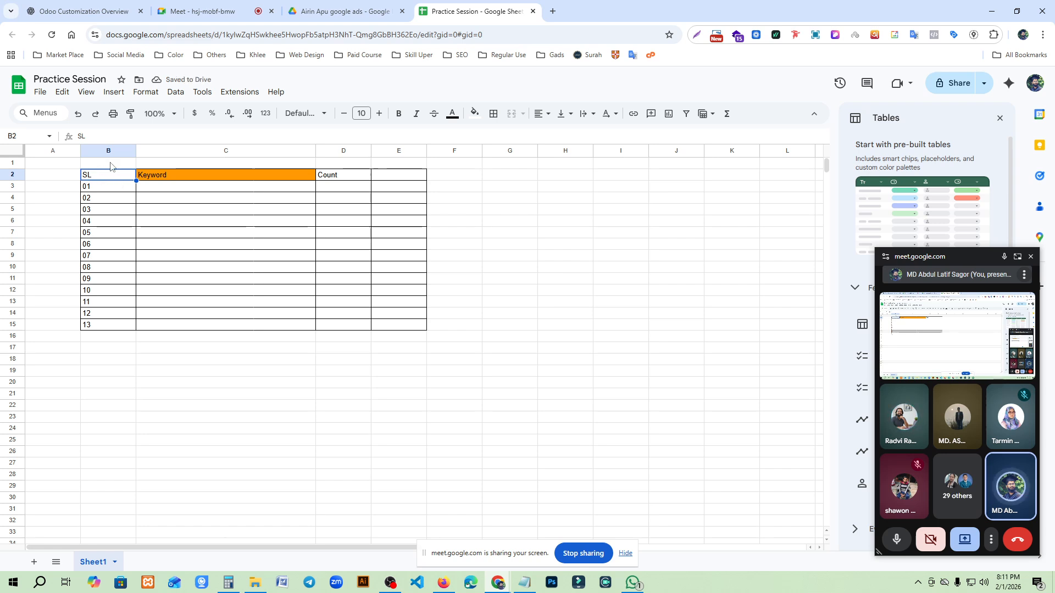
click(13, 164)
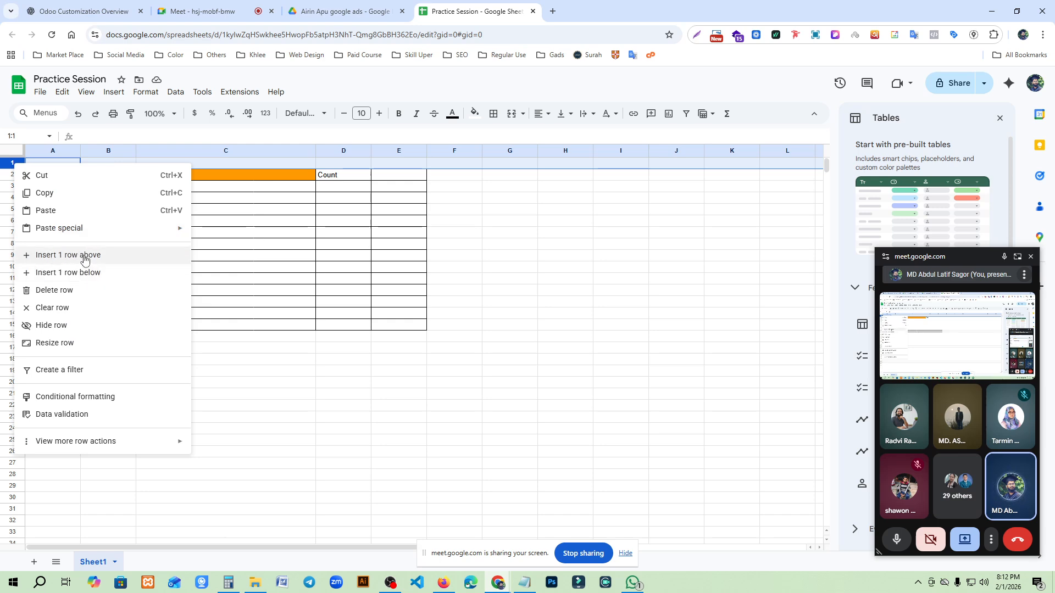
click(83, 257)
click(243, 256)
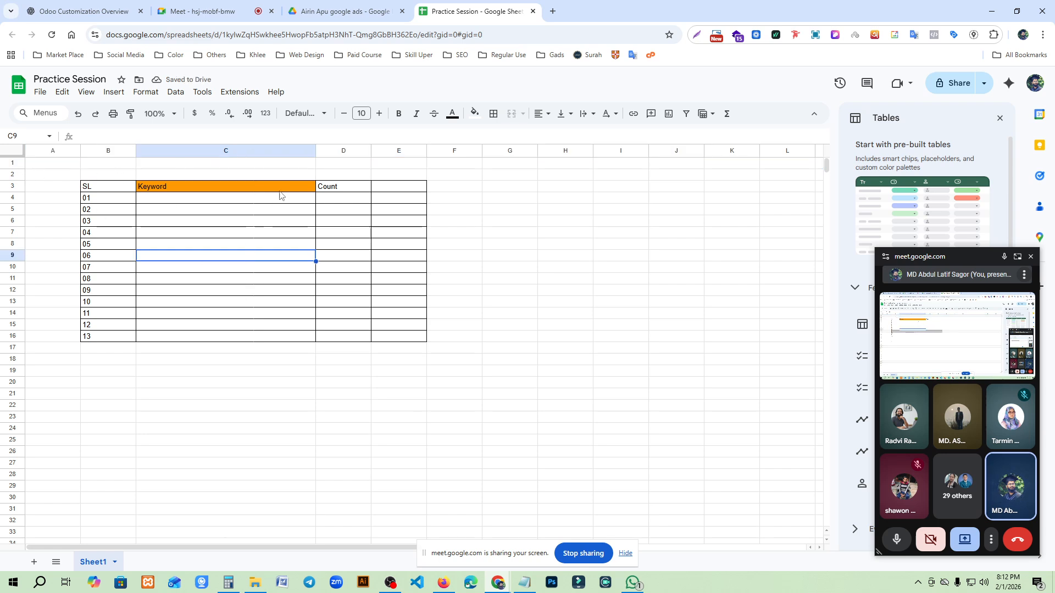
- Apply all borders to the blank cells B2:E2 directly above the column headers
click(603, 273)
drag(117, 174, 390, 173)
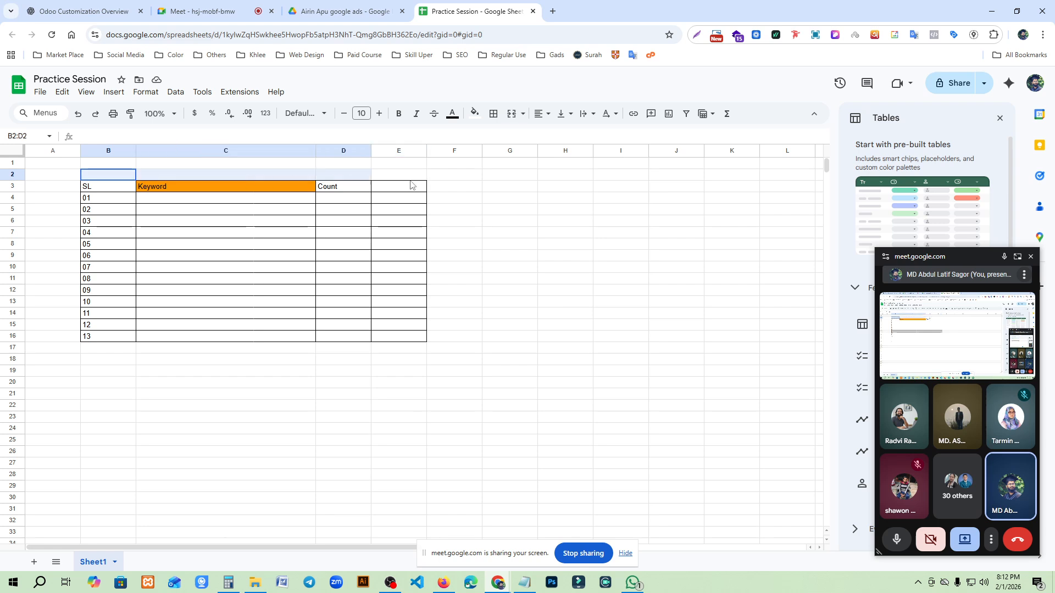
click(499, 115)
click(503, 142)
- Merge the range B2:E2 into a single title cell above the headers
click(108, 173)
drag(148, 179, 407, 174)
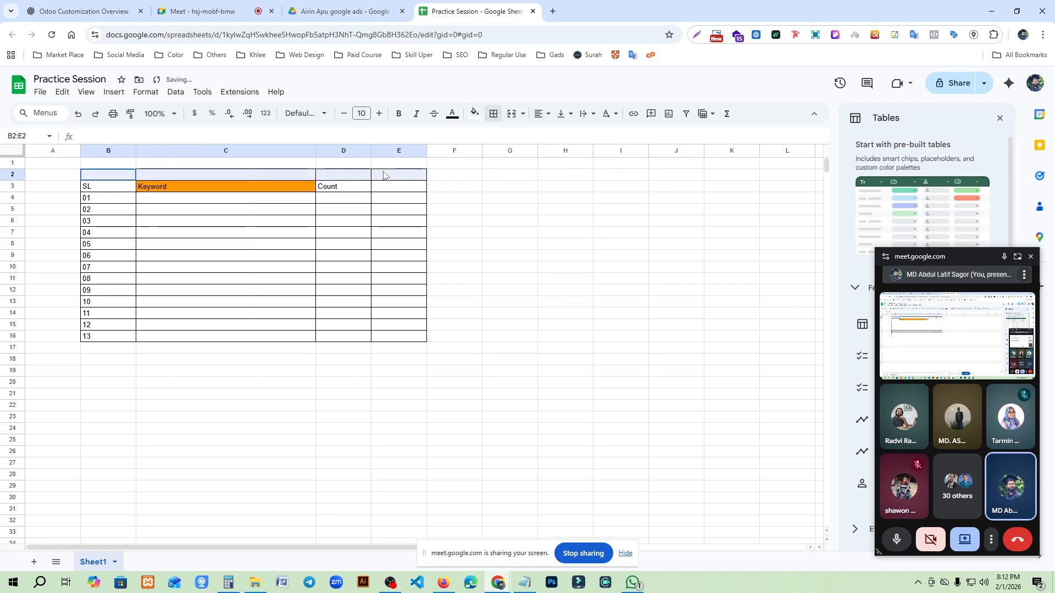
click(511, 115)
click(280, 270)
click(215, 176)
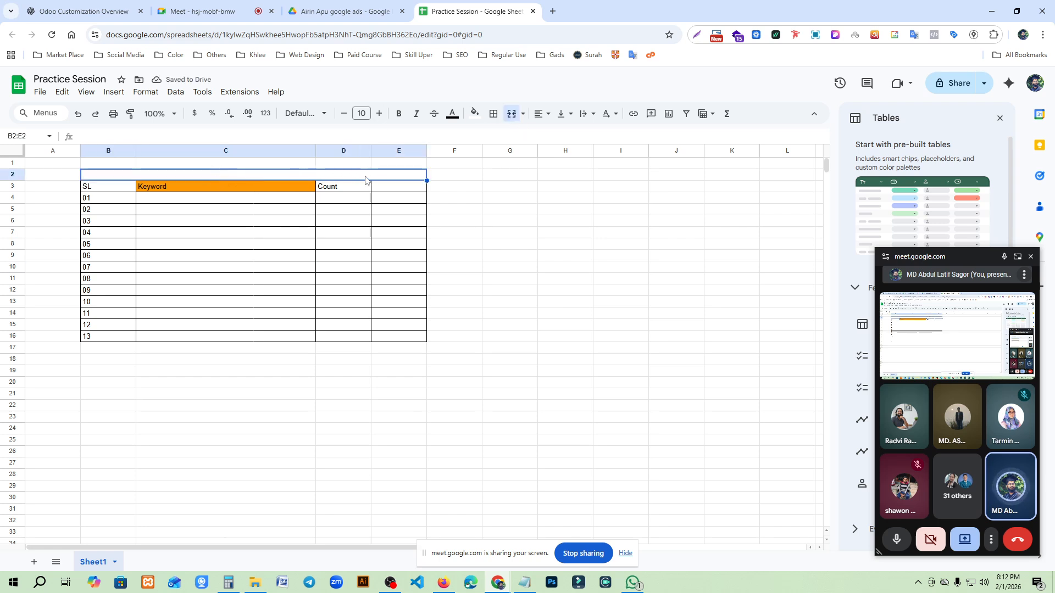
- Increase the height of row 2 to about twice the standard row height
mouse_move(12, 181)
mouse_down()
mouse_move(23, 234)
mouse_move(26, 190)
mouse_up()
click(506, 254)
click(273, 181)
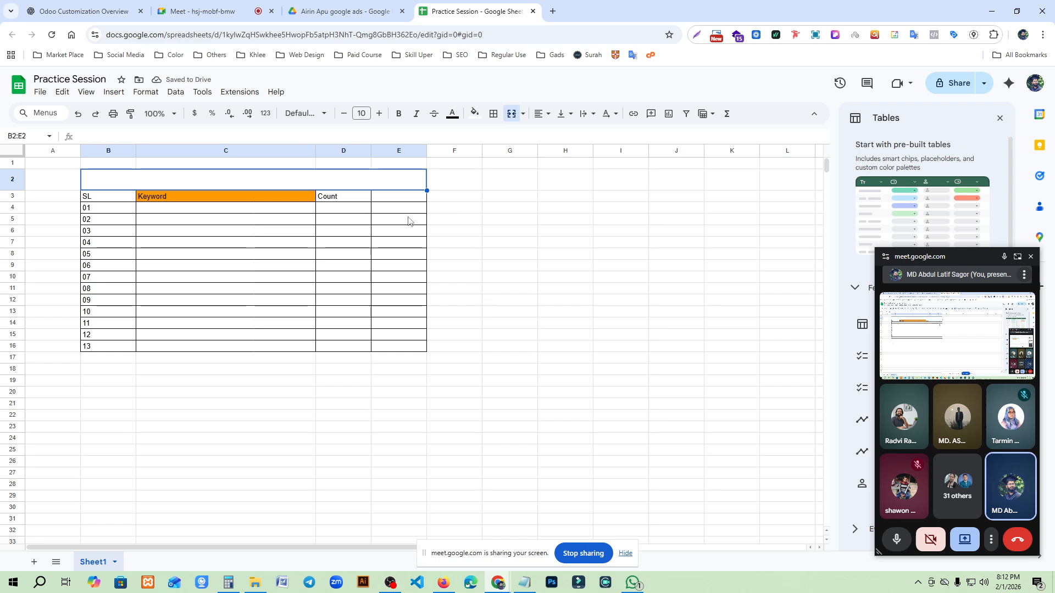
- Enter the title "Google Excel Sheet Practice" in the merged cell B2:E2
double_click(219, 182)
text(Ai)
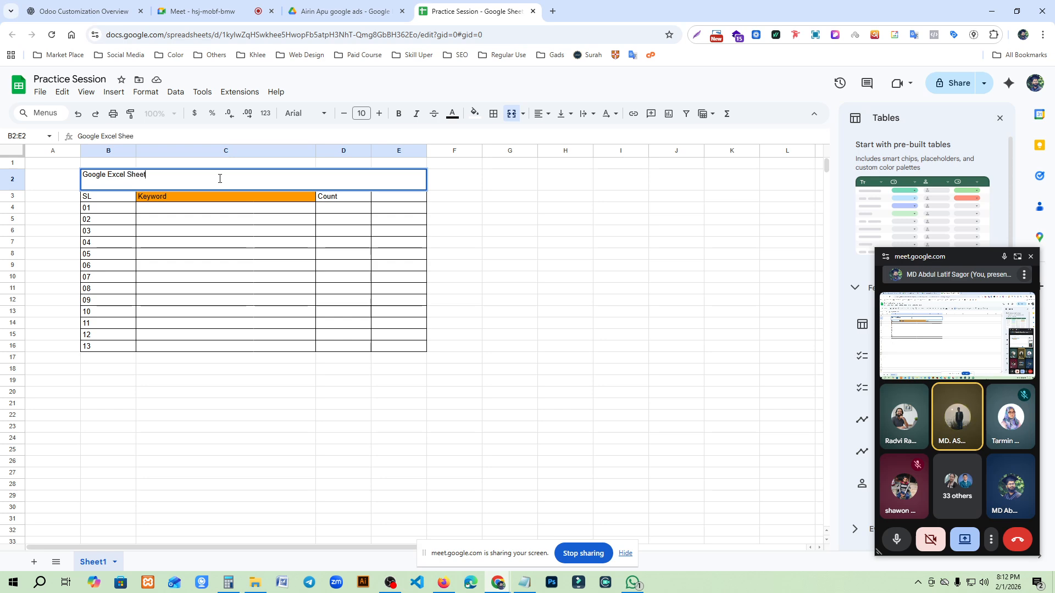
text(Practice)
key(Return)
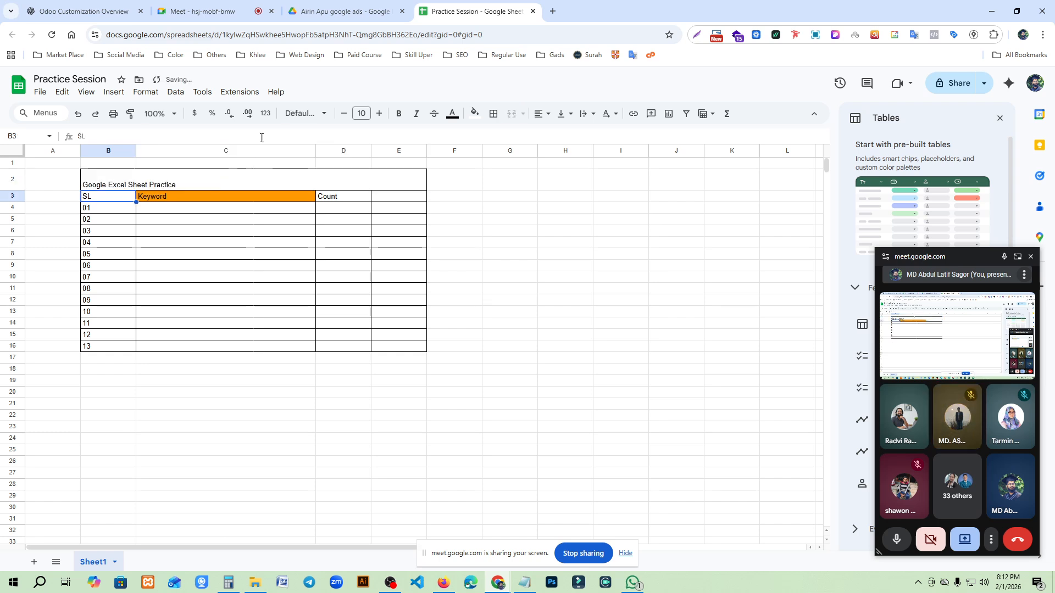
- Center the title in B2:E2 horizontally and align it vertically to the middle
click(259, 179)
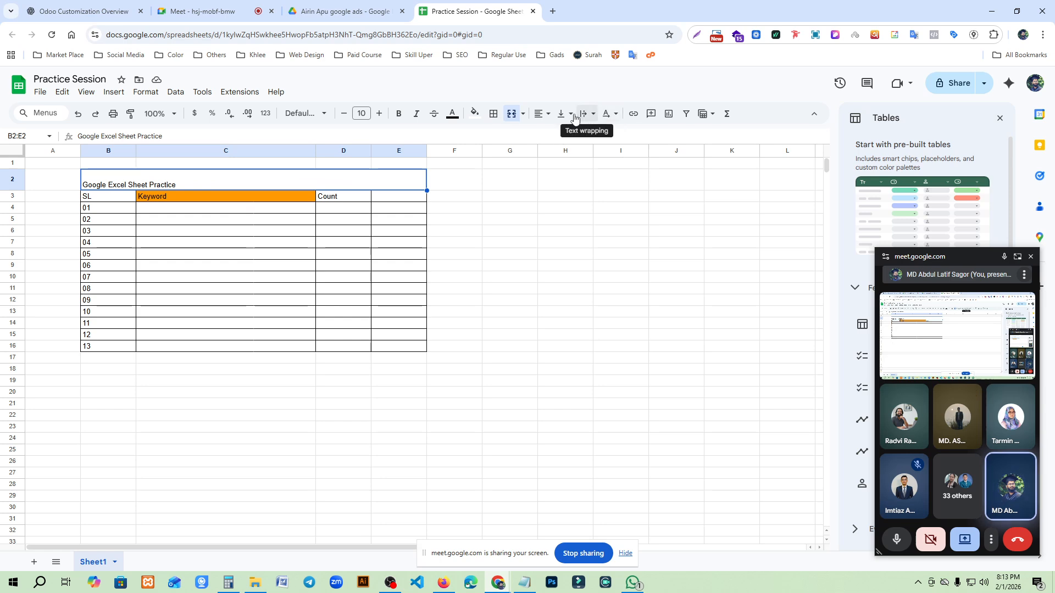
click(541, 115)
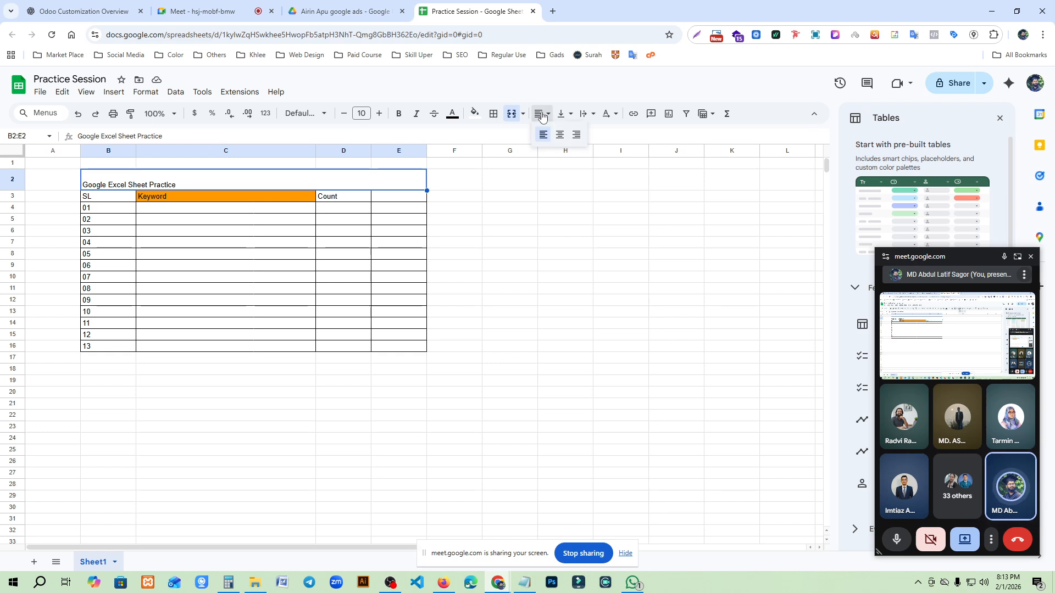
click(562, 138)
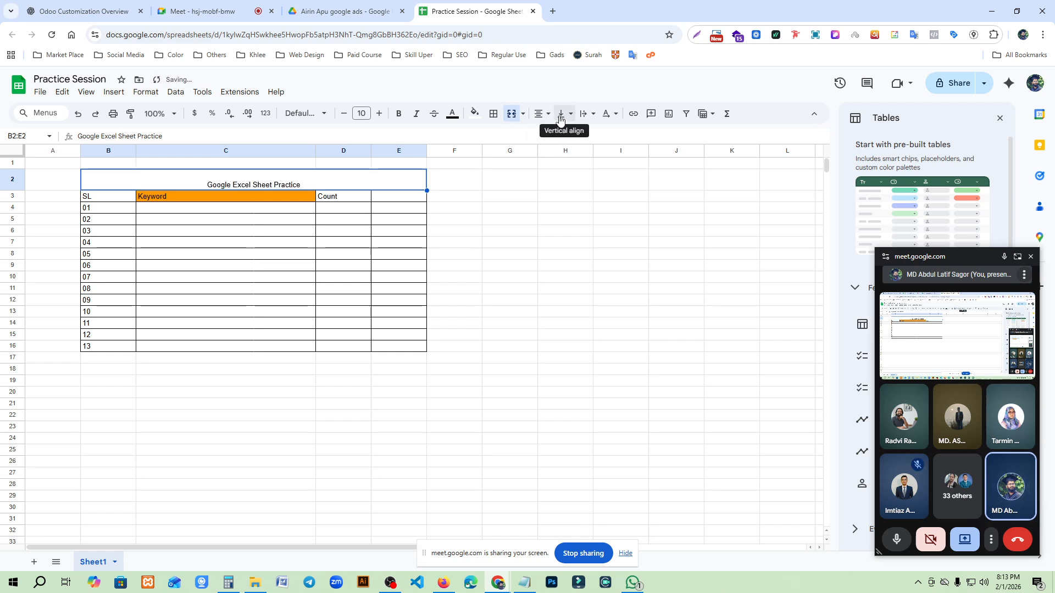
click(560, 120)
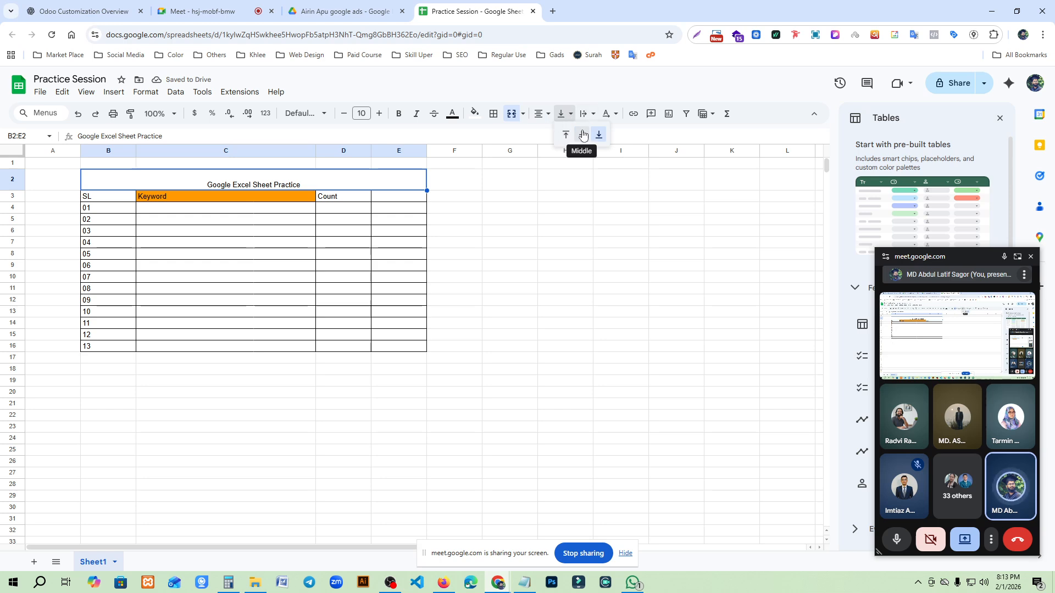
click(583, 135)
click(160, 292)
- Format the title in B2:E2 as bold italic text with font size 14
click(256, 181)
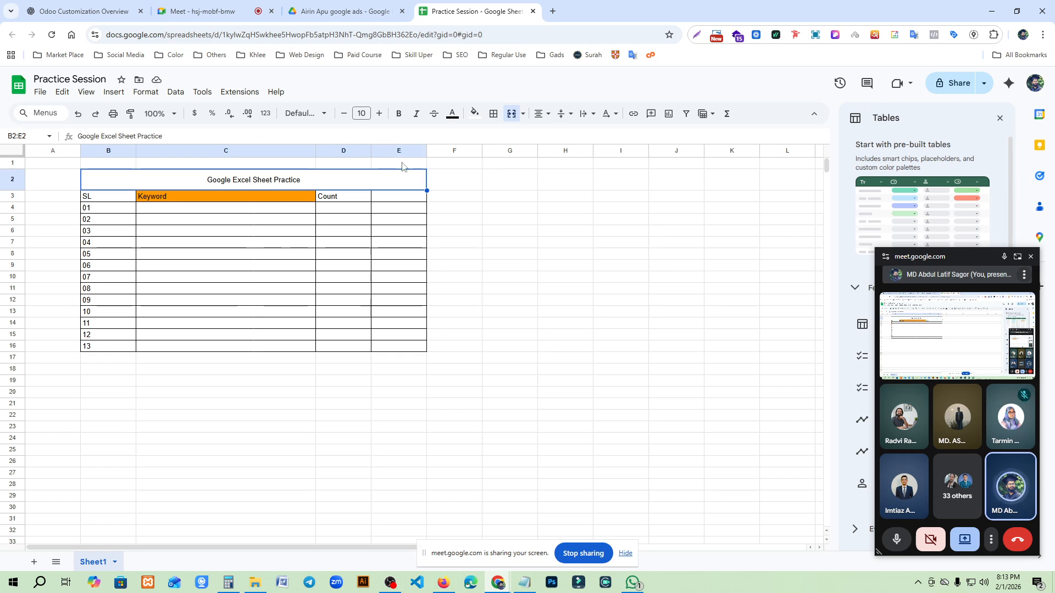
click(366, 113)
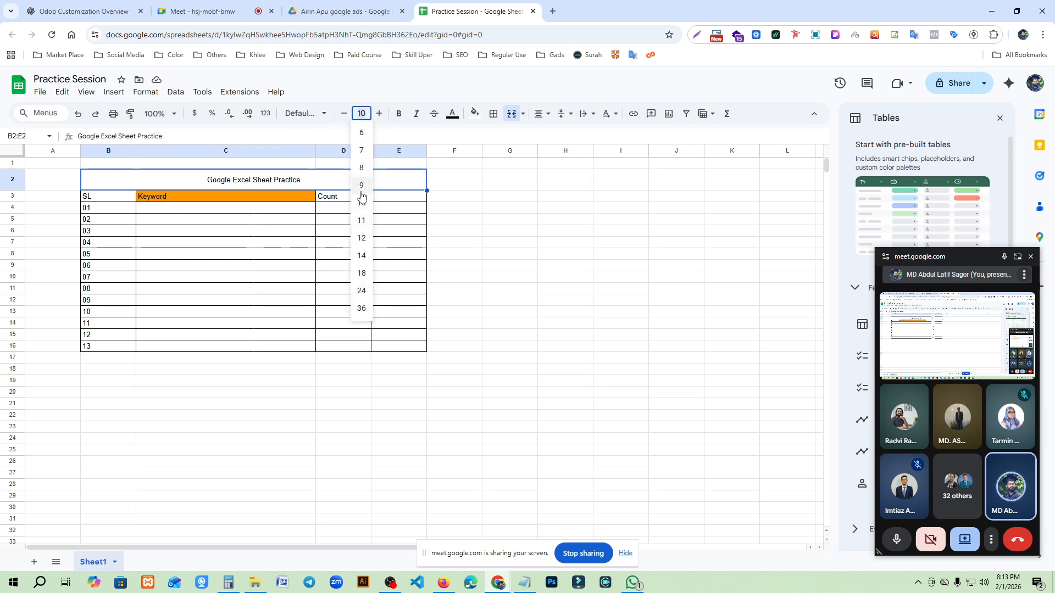
click(378, 114)
click(378, 114)
click(379, 114)
click(378, 113)
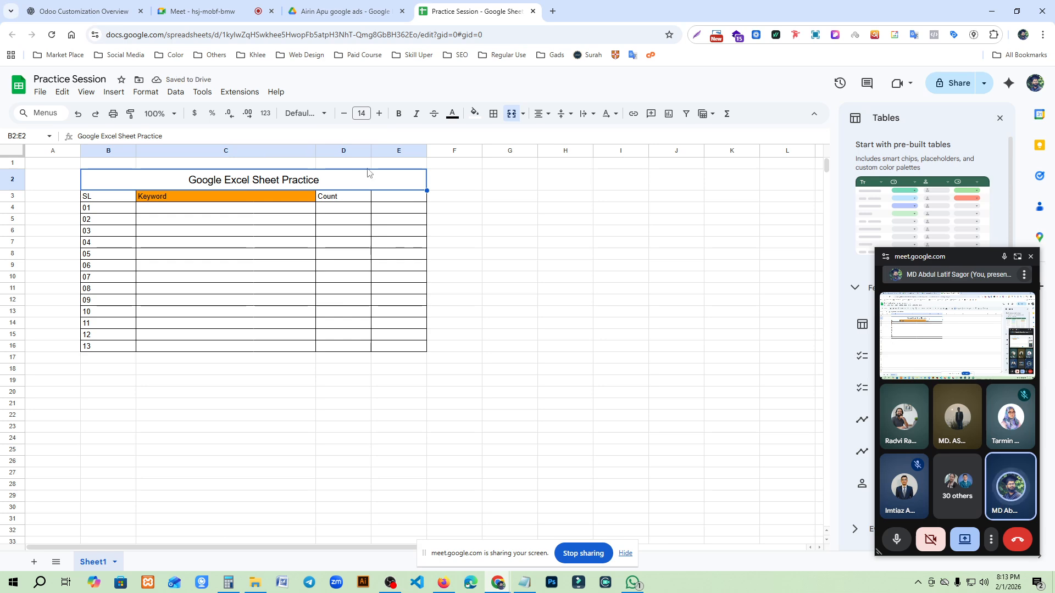
click(399, 114)
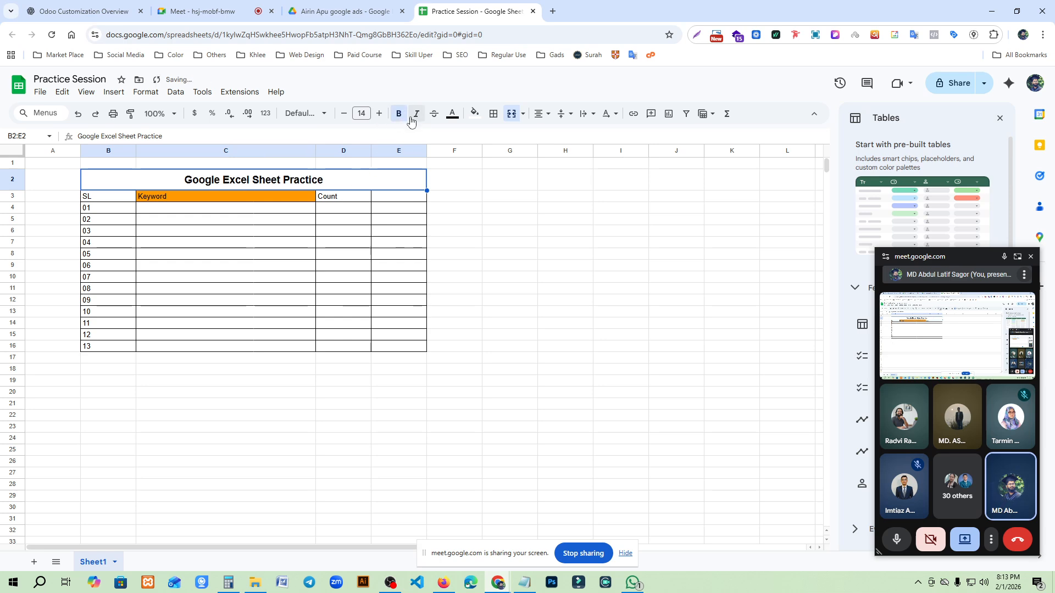
click(416, 115)
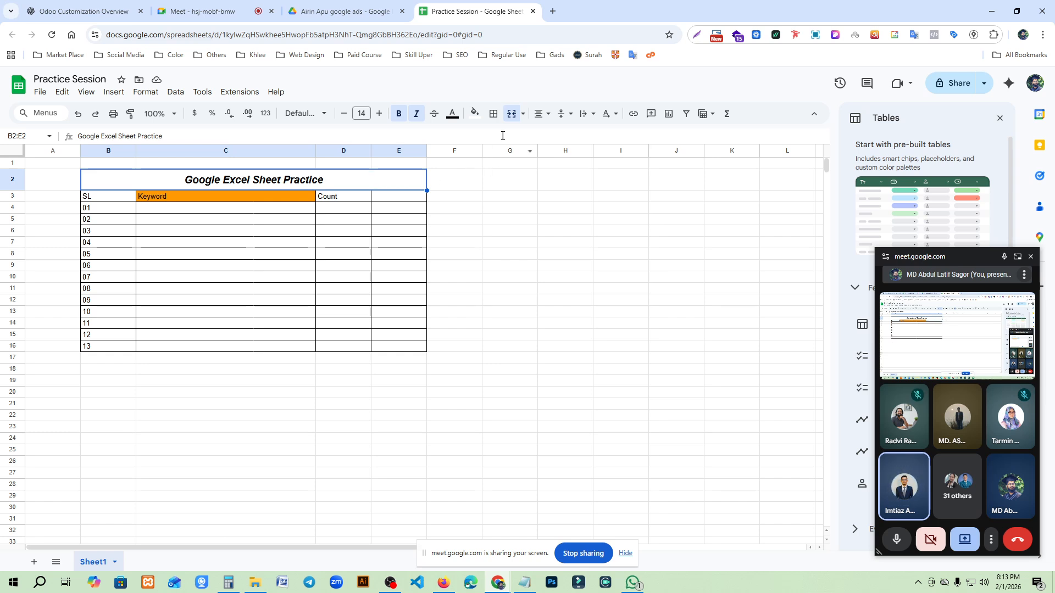
- Extend the title row's grid through column I by applying all borders up to I2
drag(470, 184, 634, 177)
click(494, 243)
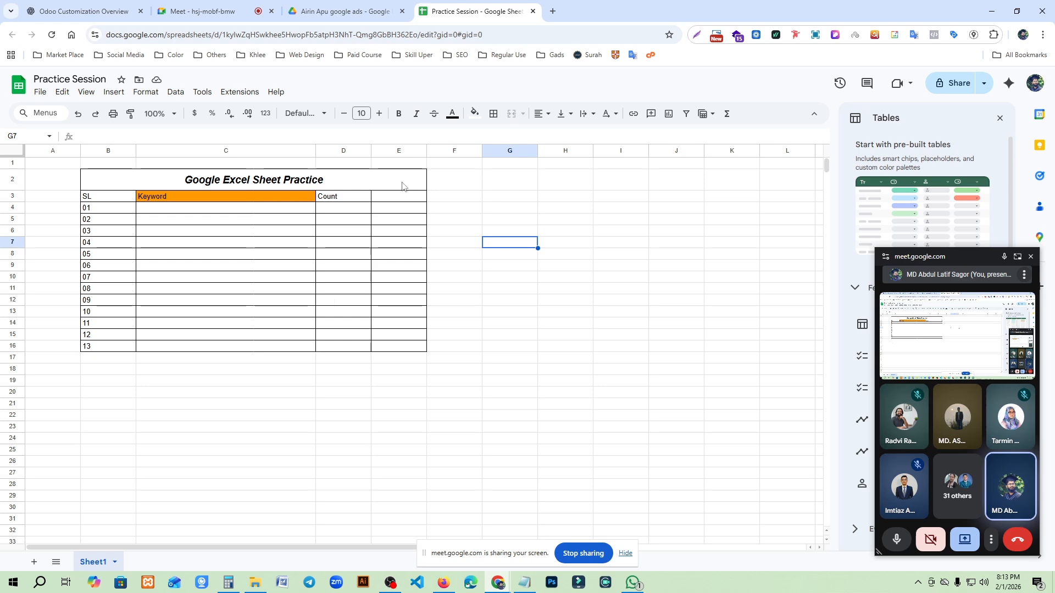
drag(400, 180, 627, 184)
drag(386, 179, 627, 175)
click(493, 113)
click(499, 138)
click(508, 287)
- Try merging the title across B2:I2, and undo the merge together with the borders added on F2:I2
drag(459, 179, 635, 183)
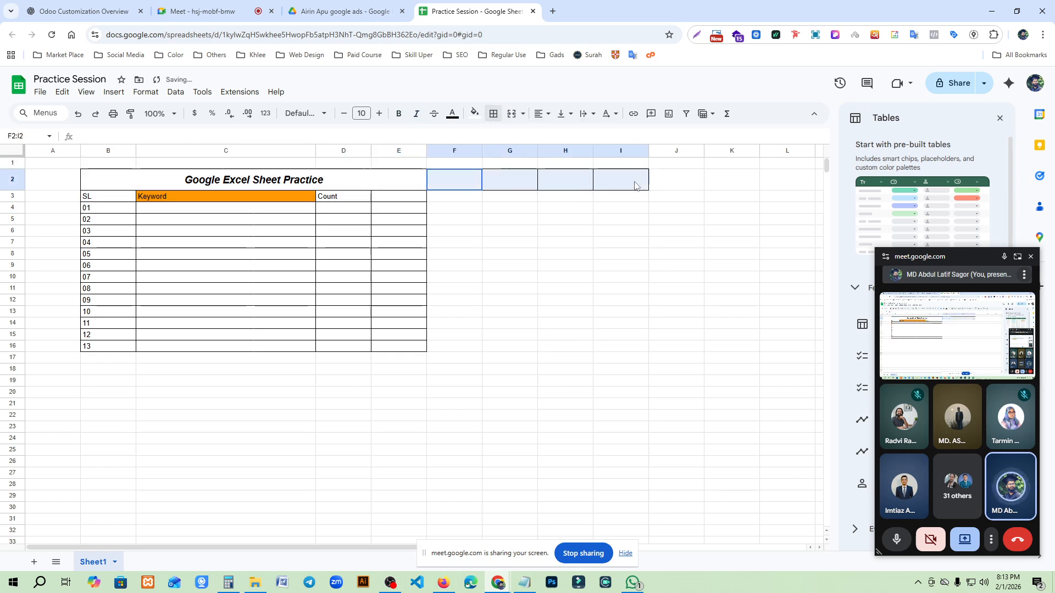
drag(385, 177, 611, 184)
click(513, 119)
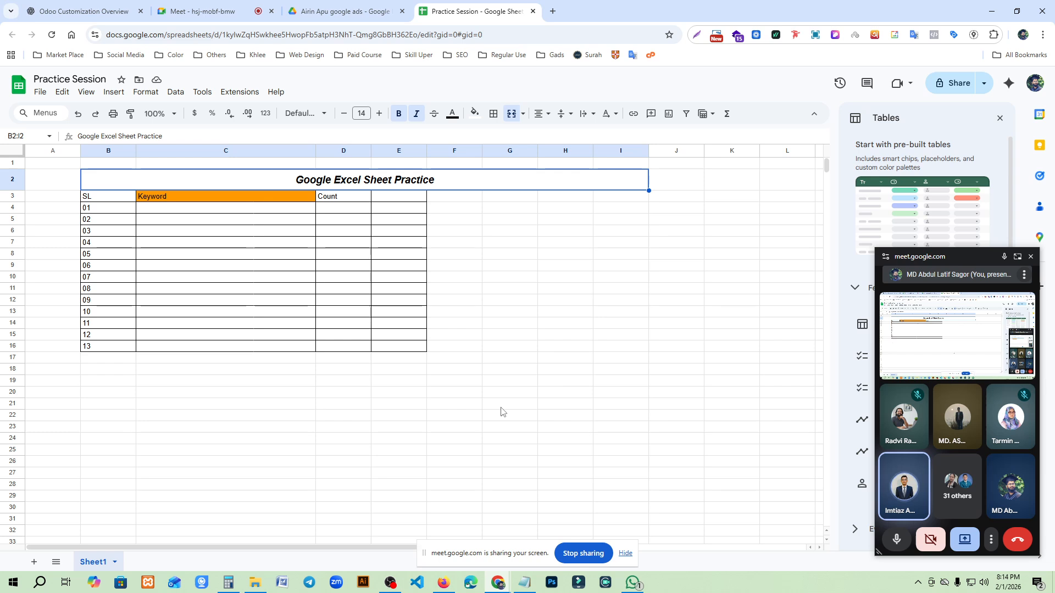
key(ctrl+z)
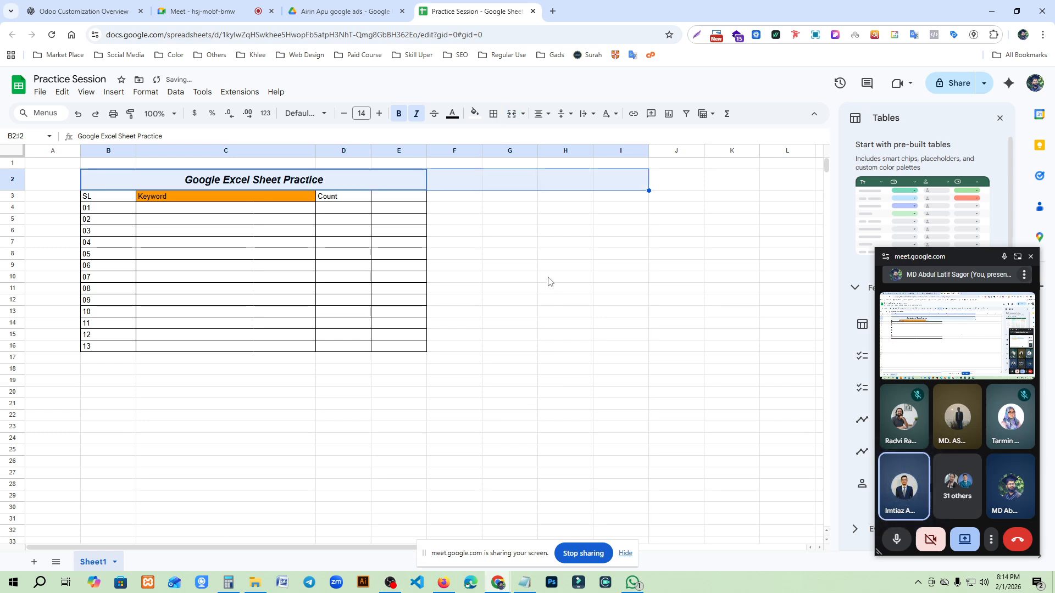
click(550, 280)
- Merge cells C5 and C6 vertically in the Keyword column
drag(212, 220, 210, 236)
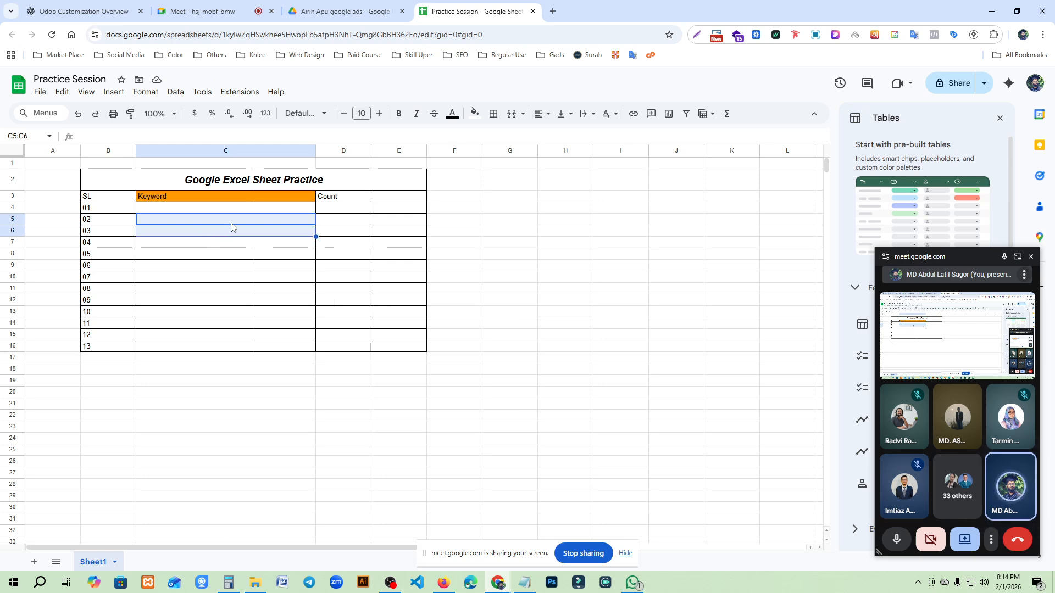
click(514, 117)
click(297, 327)
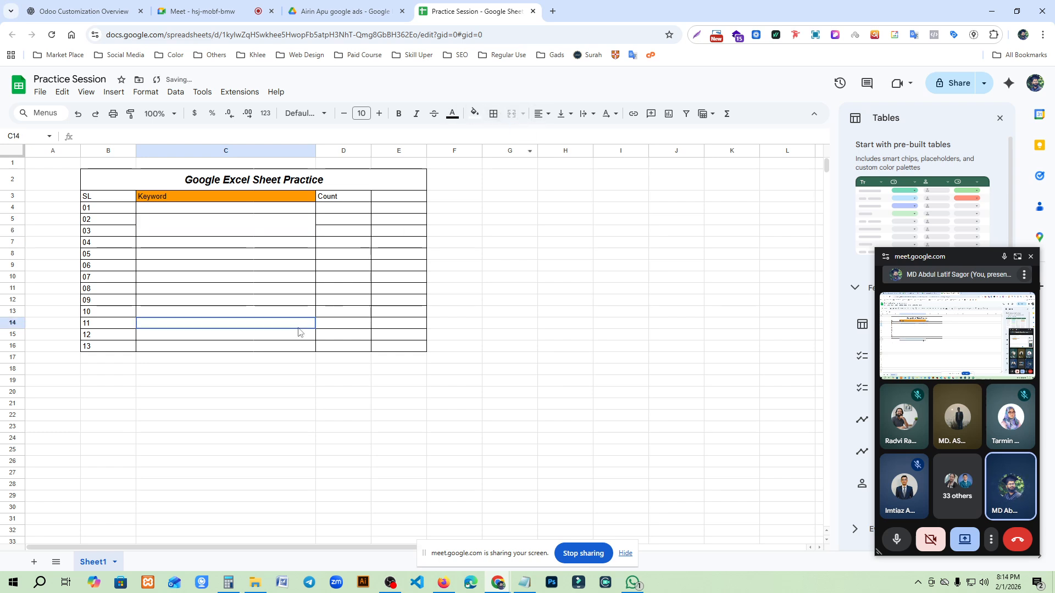
- Undo the vertical merge of cells C5 and C6 in the Keyword column
click(186, 230)
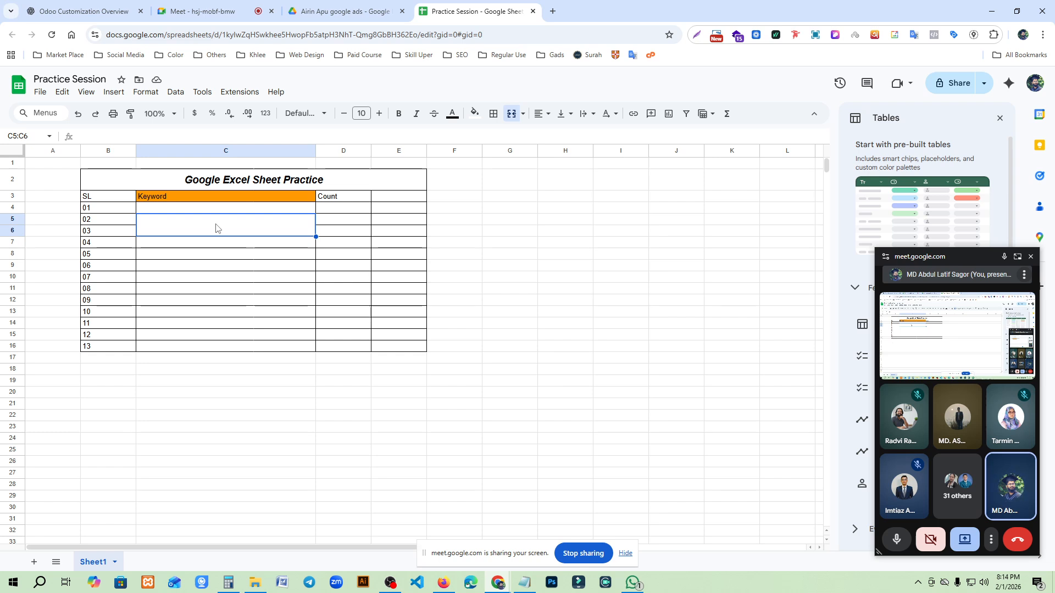
key(ctrl+z)
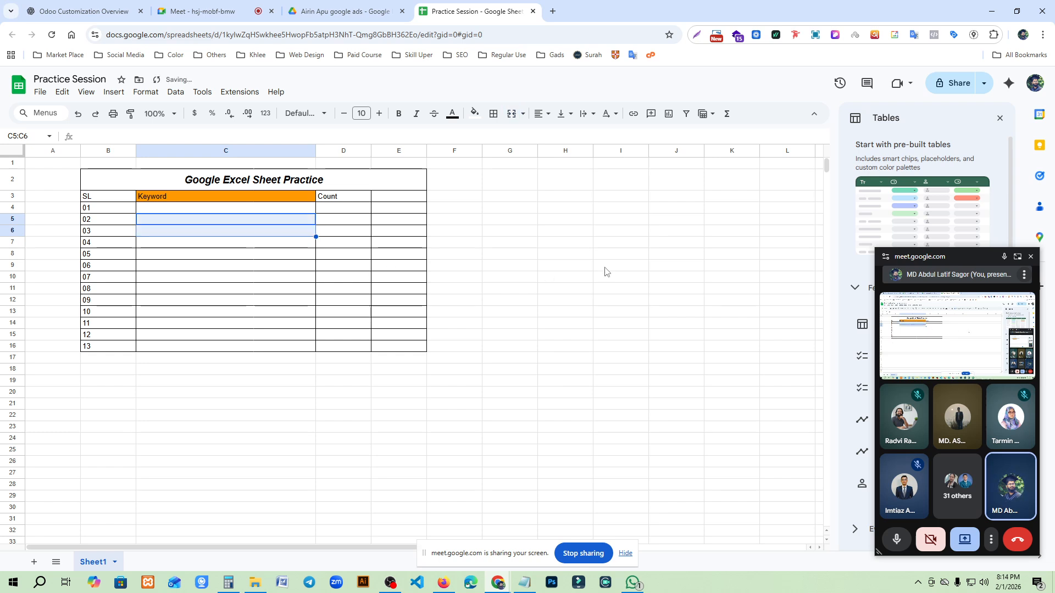
click(595, 347)
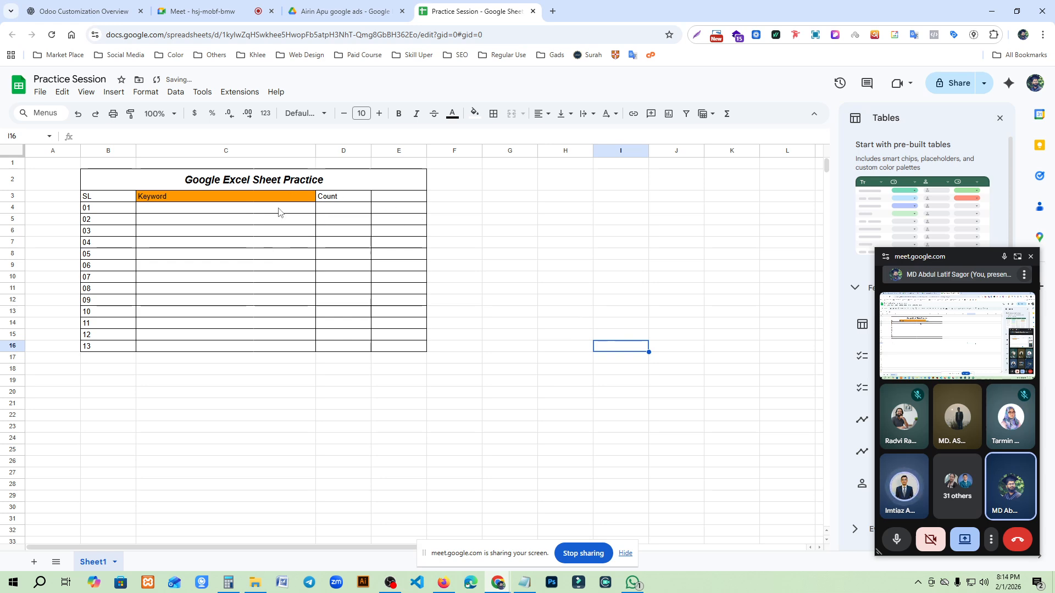
click(277, 213)
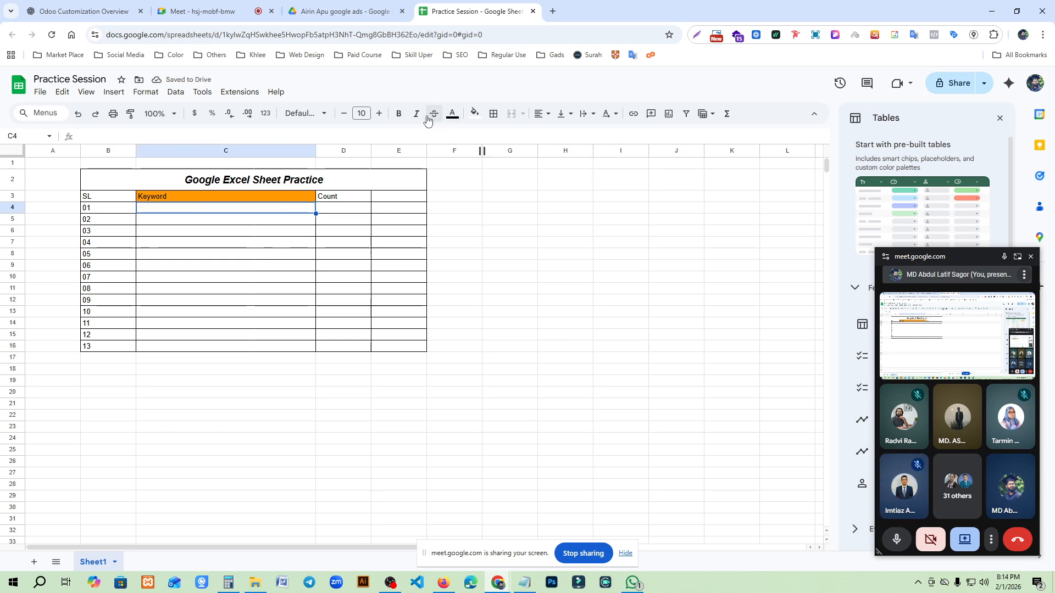
click(564, 115)
click(585, 114)
drag(493, 310, 487, 303)
- Copy the page URL of the open ChatGPT conversation and paste it into Keyword cell C4 of the sheet
click(294, 207)
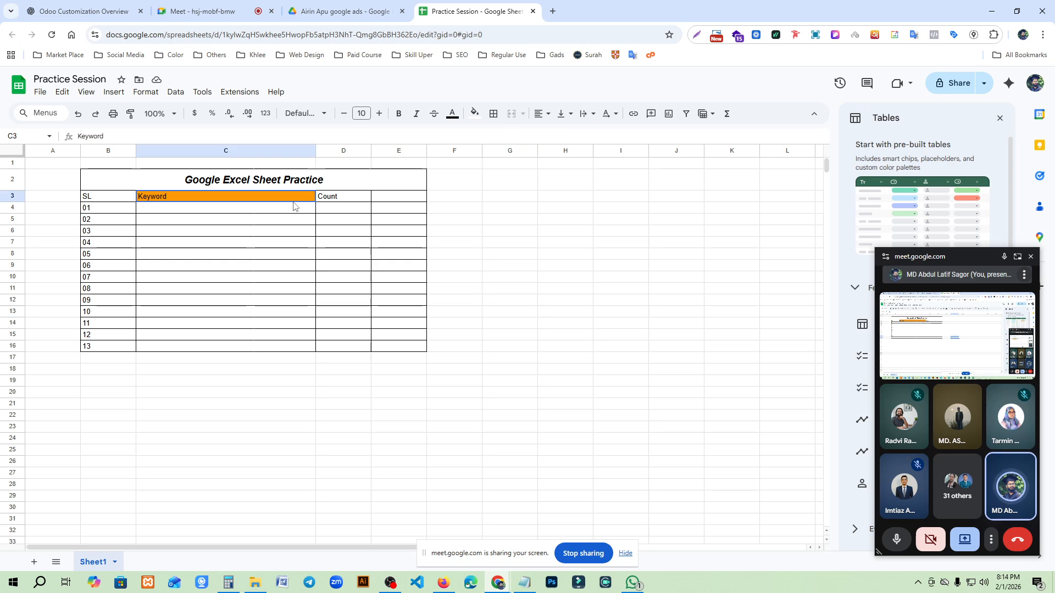
click(82, 11)
click(201, 34)
key(ctrl+c)
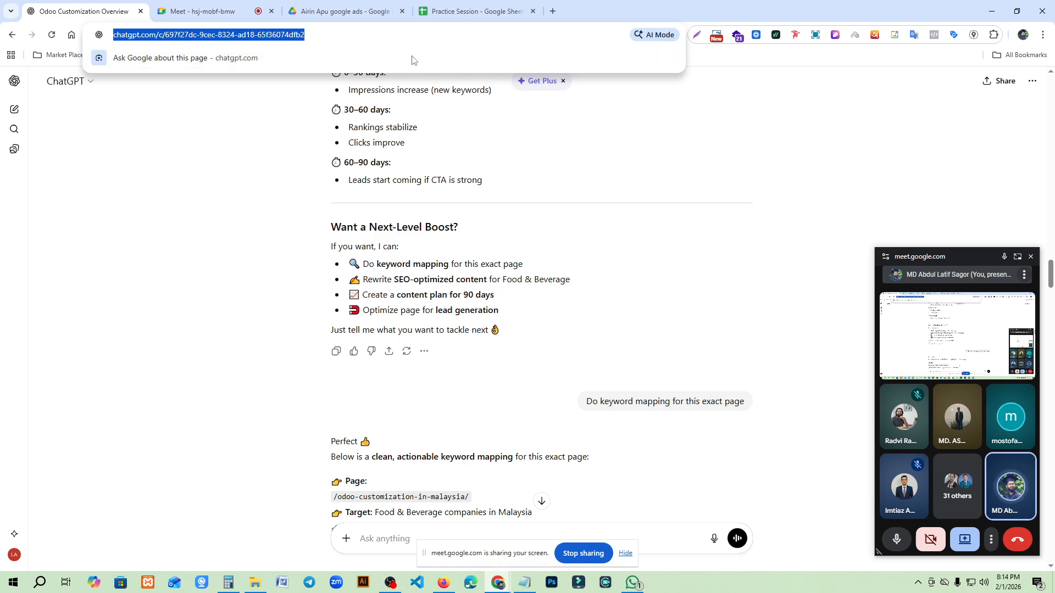
click(472, 11)
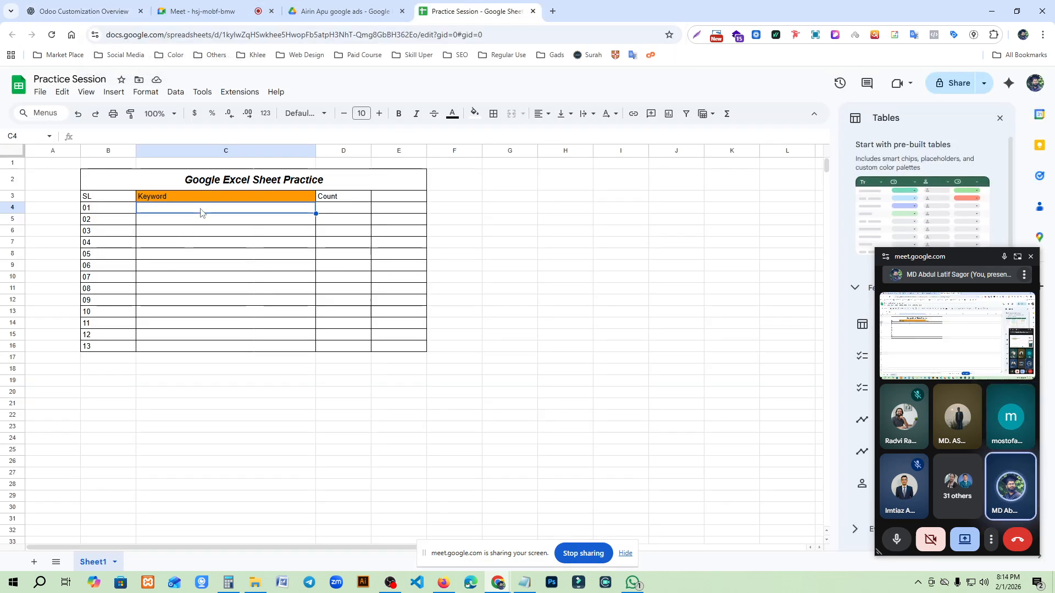
key(ctrl+v)
click(278, 309)
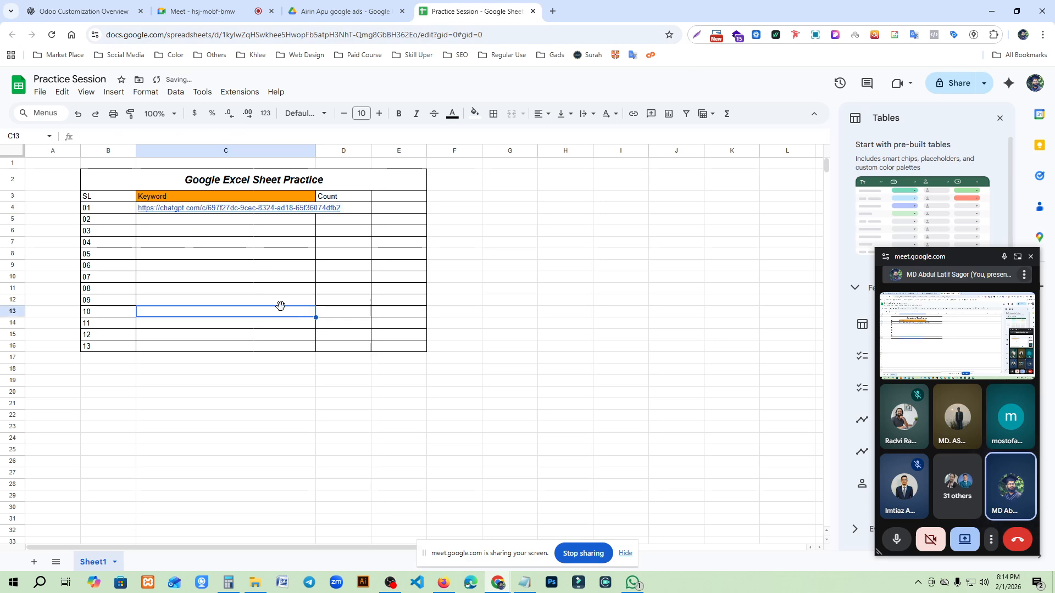
- Narrow the Keyword column so it is shorter than the URL in C4
click(239, 211)
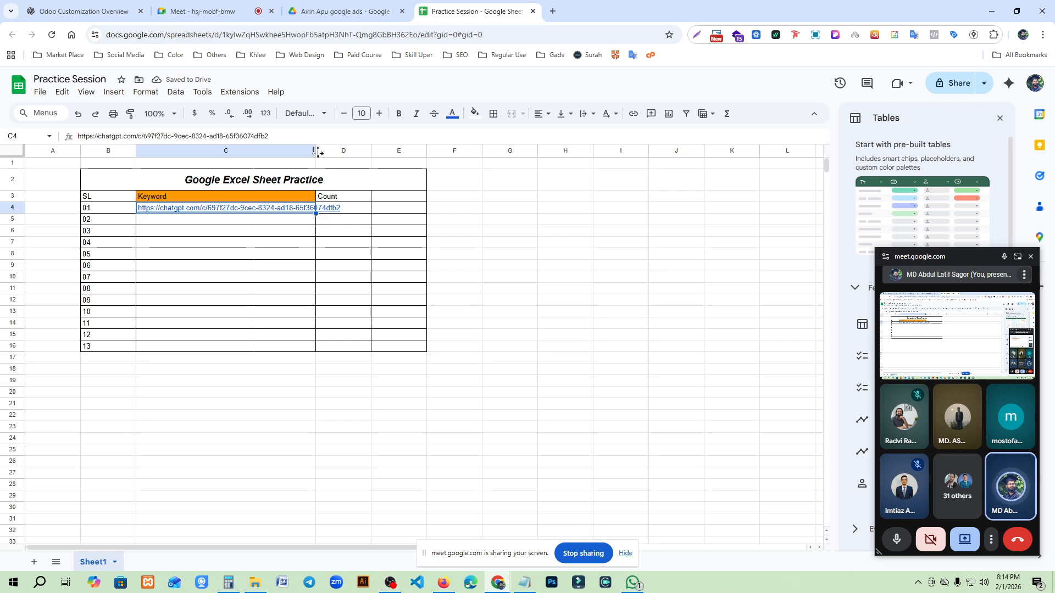
drag(317, 152, 274, 152)
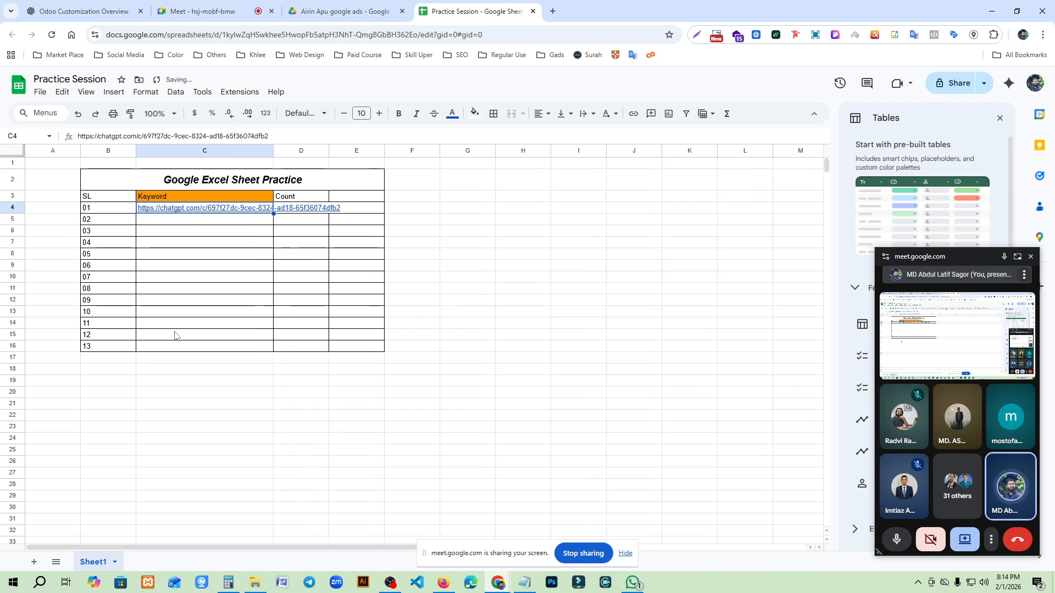
click(212, 273)
mouse_move(267, 209)
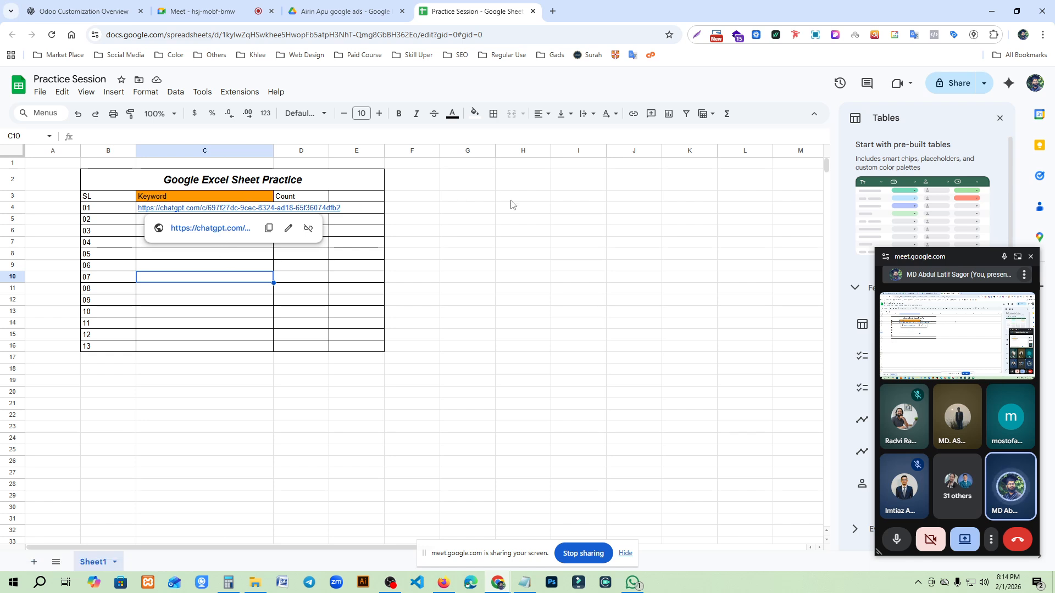
- Set the text wrapping of the URL cell C4 to Clip
click(247, 211)
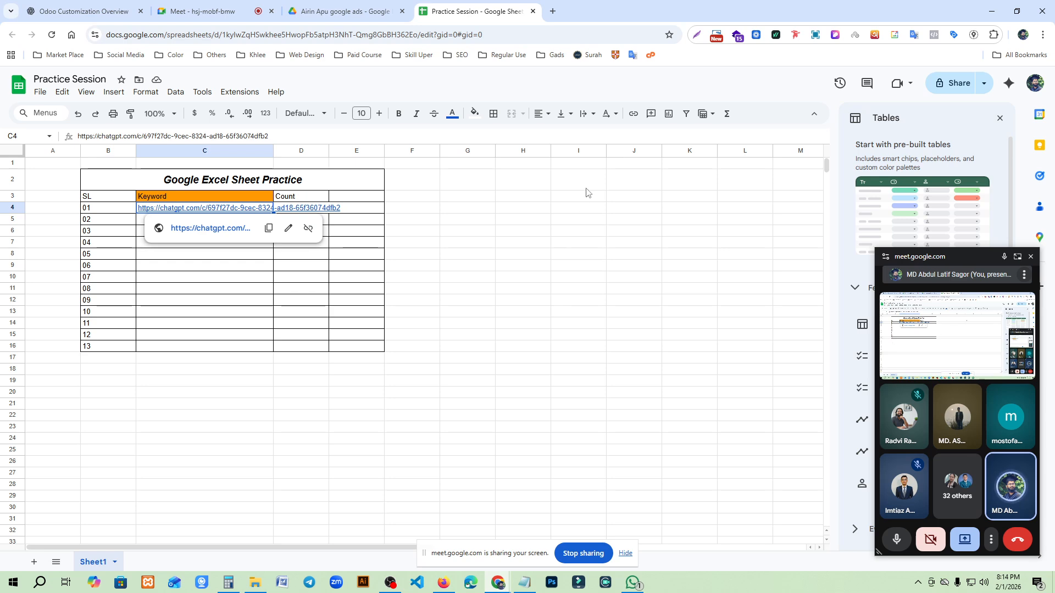
click(589, 116)
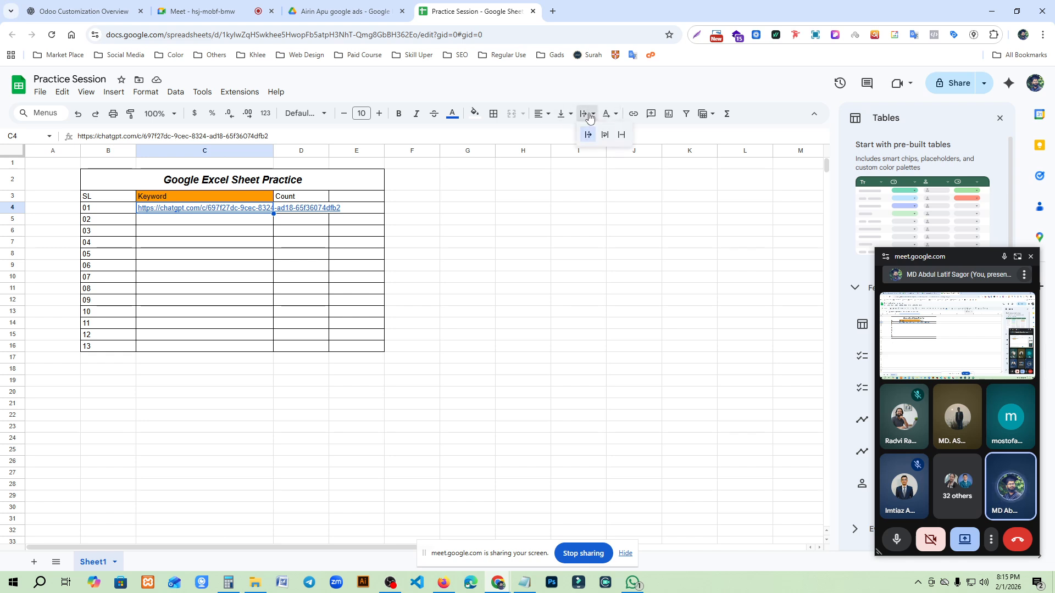
click(622, 136)
click(568, 324)
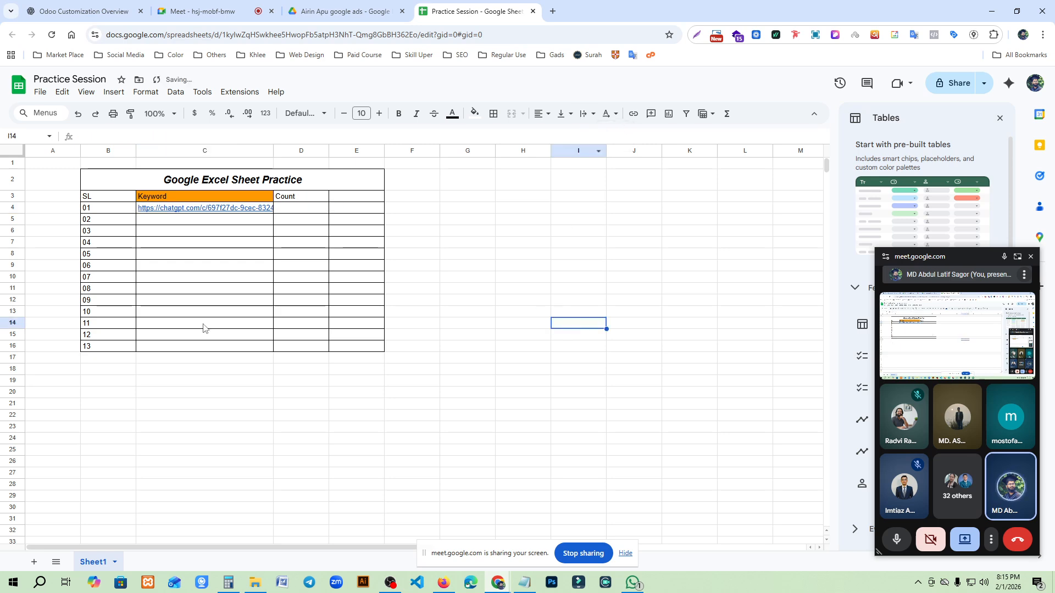
- Set the text wrapping of the URL cell C4 to Wrap
click(207, 214)
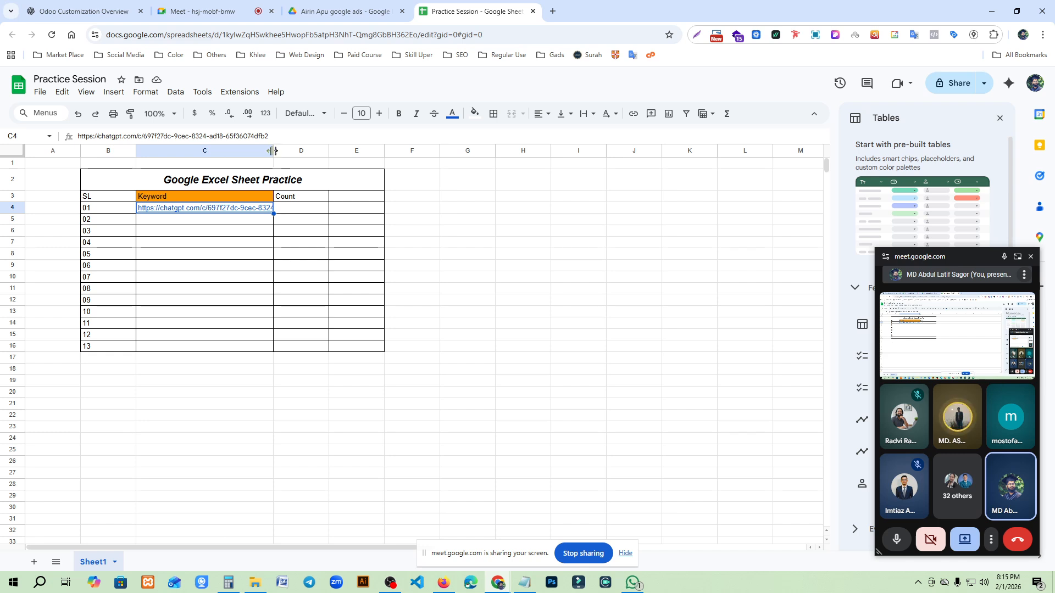
click(586, 115)
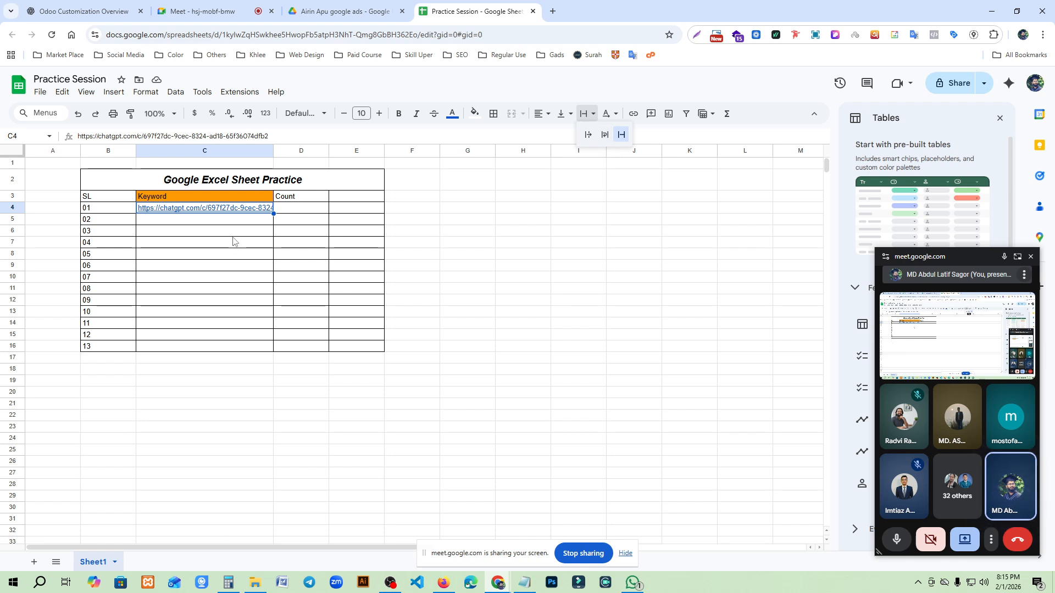
click(604, 135)
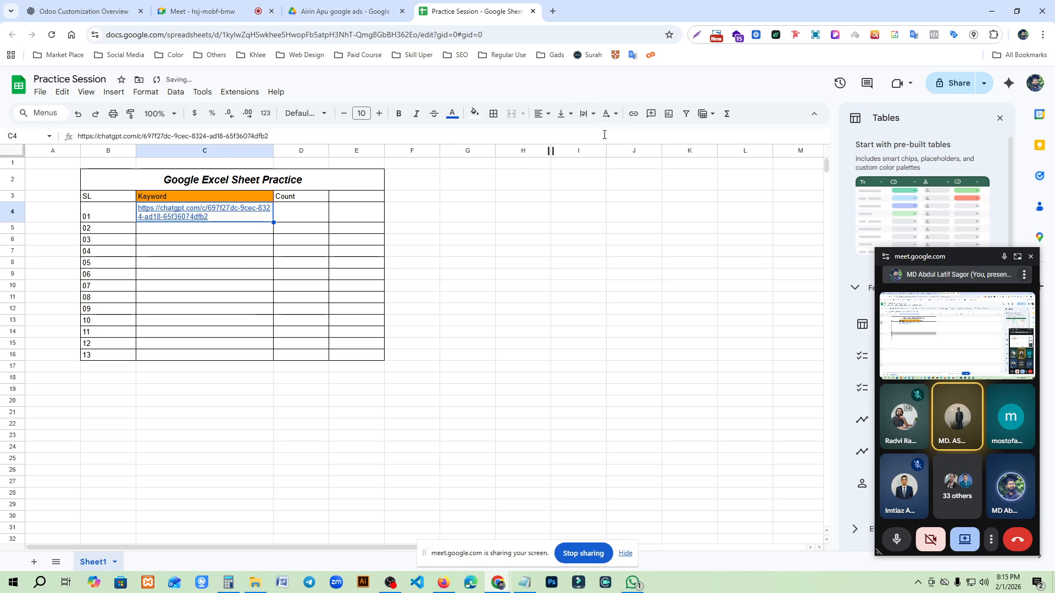
click(243, 300)
mouse_move(208, 216)
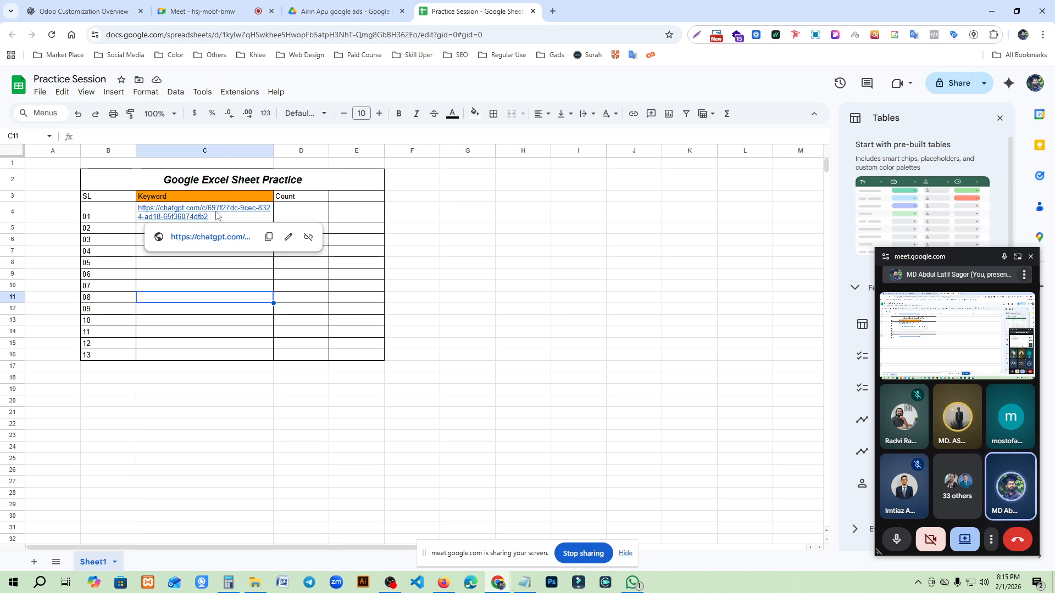
- Align the contents of the entire row 4 vertically to the middle
click(97, 215)
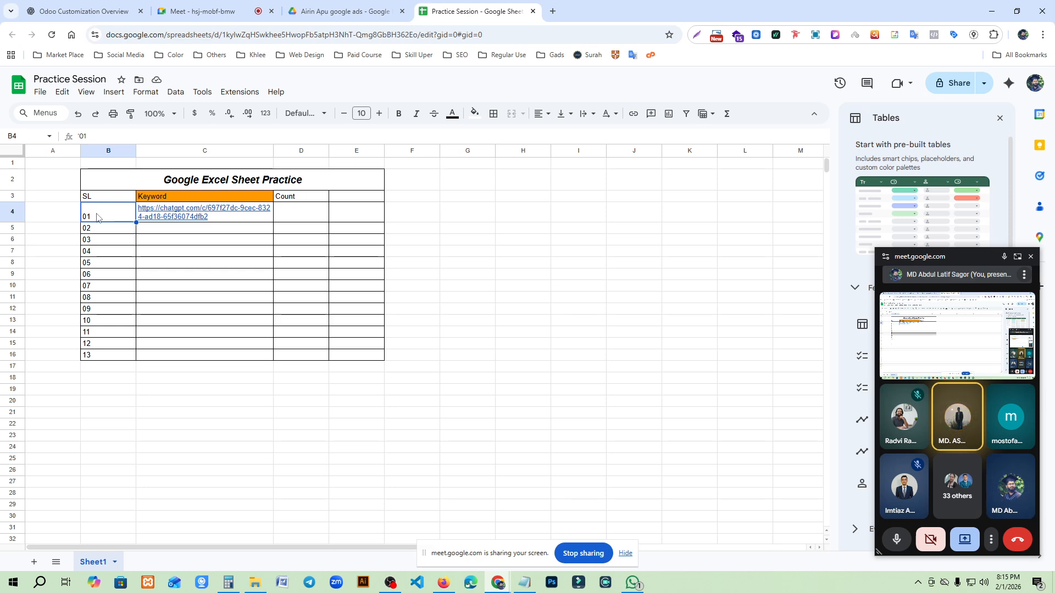
click(13, 212)
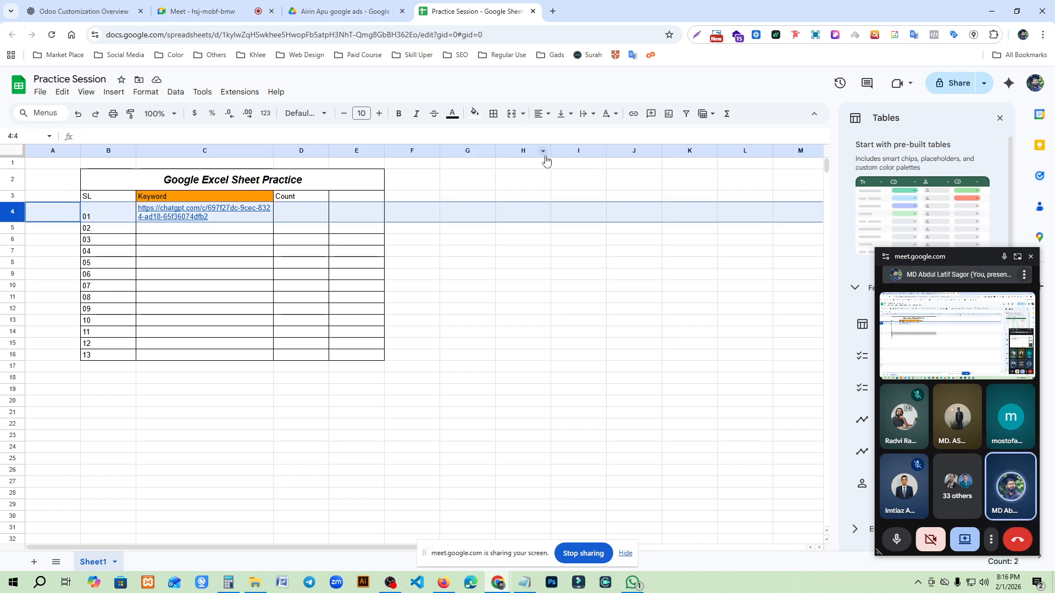
click(540, 114)
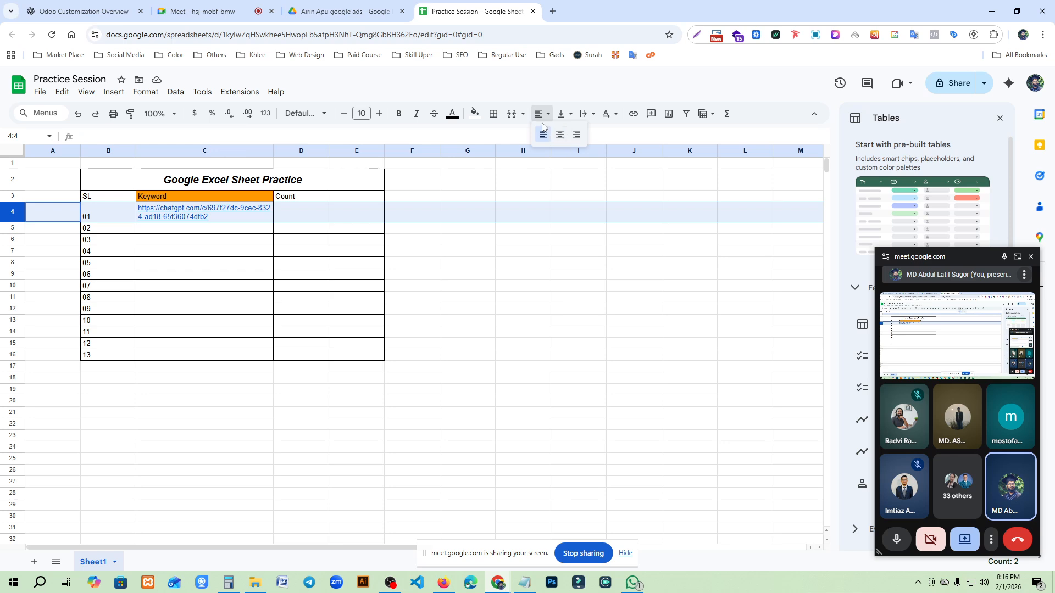
click(562, 114)
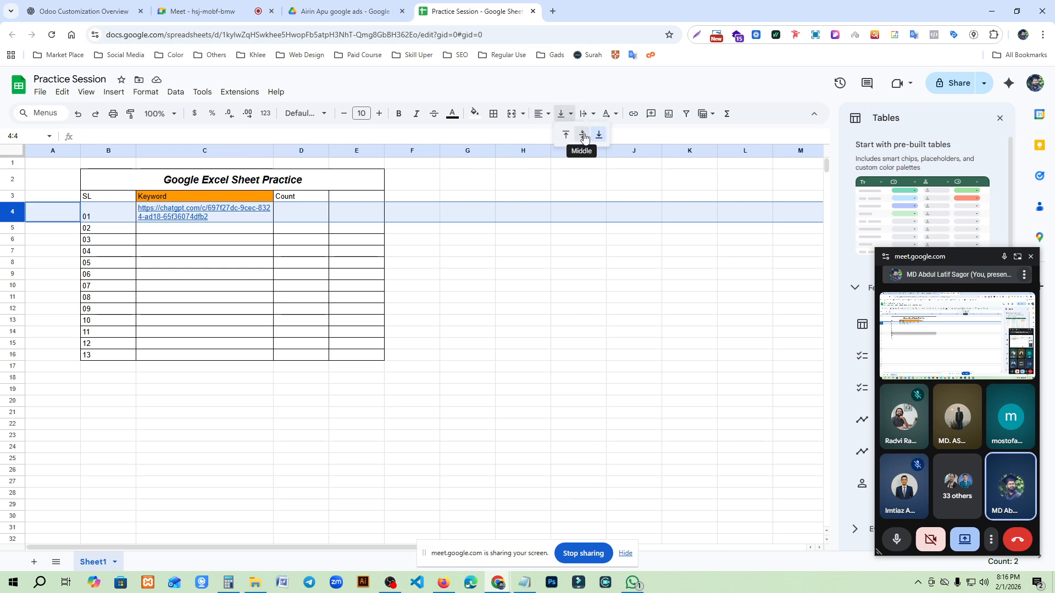
click(583, 135)
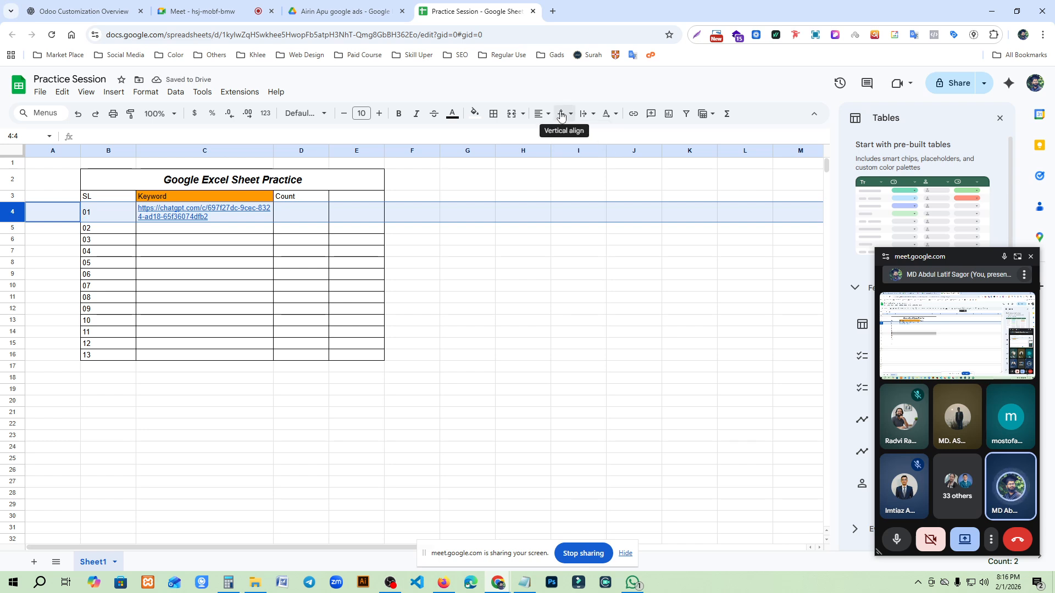
click(59, 253)
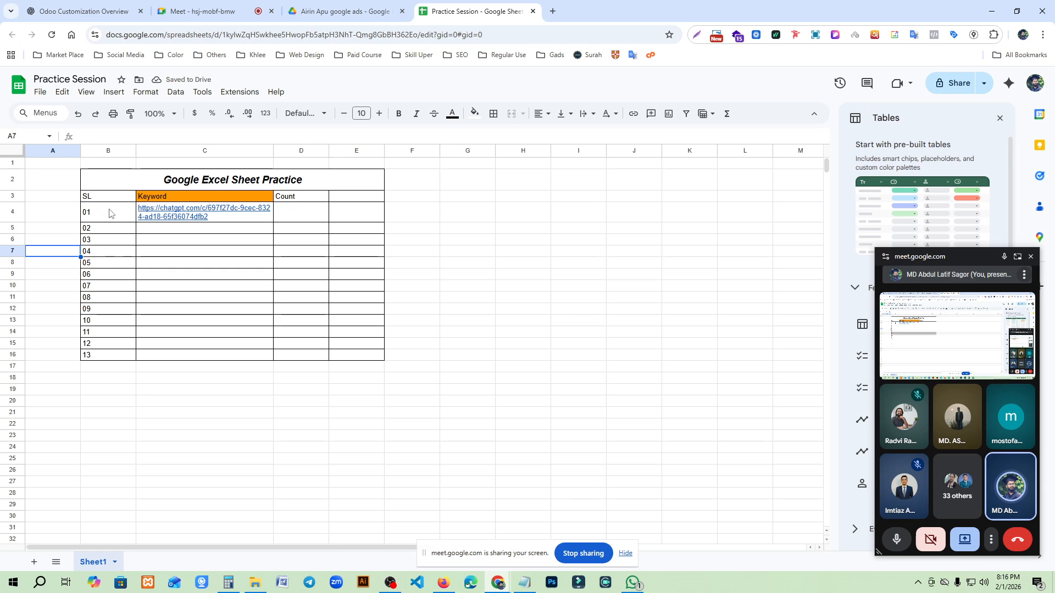
click(91, 217)
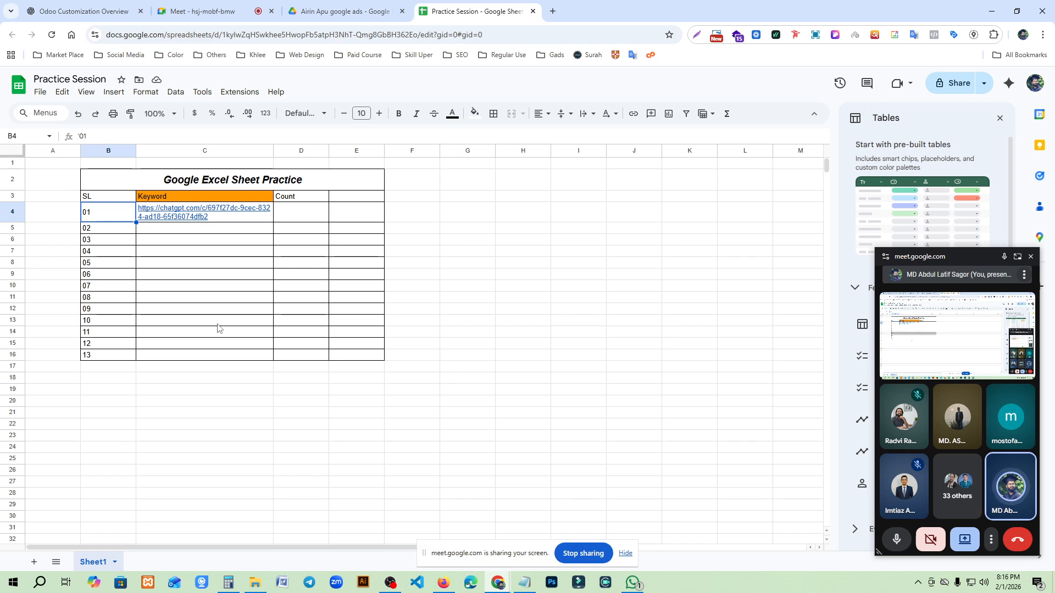
- Replace the URL in Keyword cell C4 with "odoo crm malaysia"
click(234, 219)
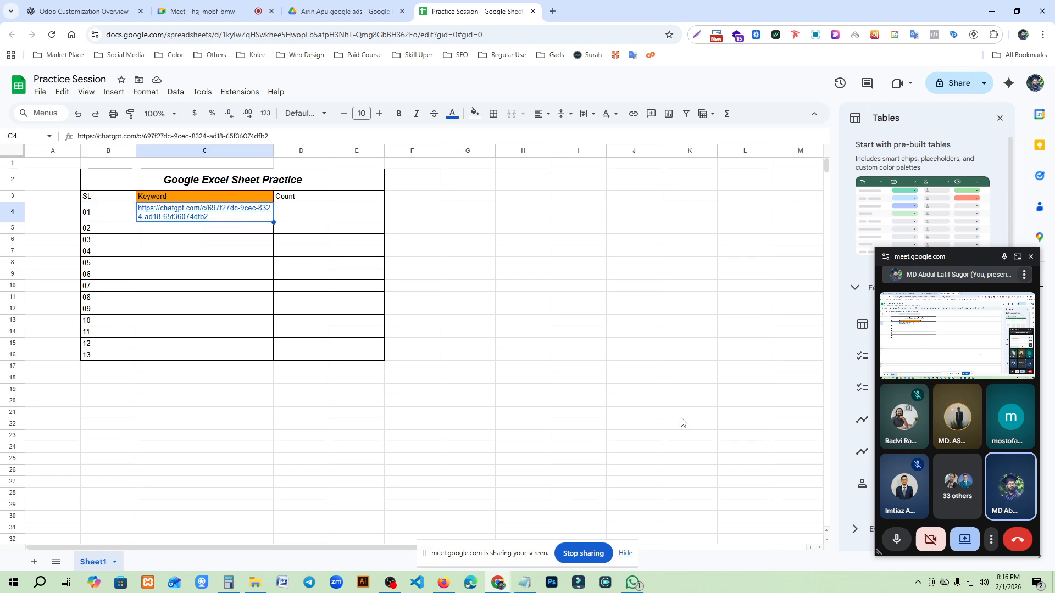
key(Delete)
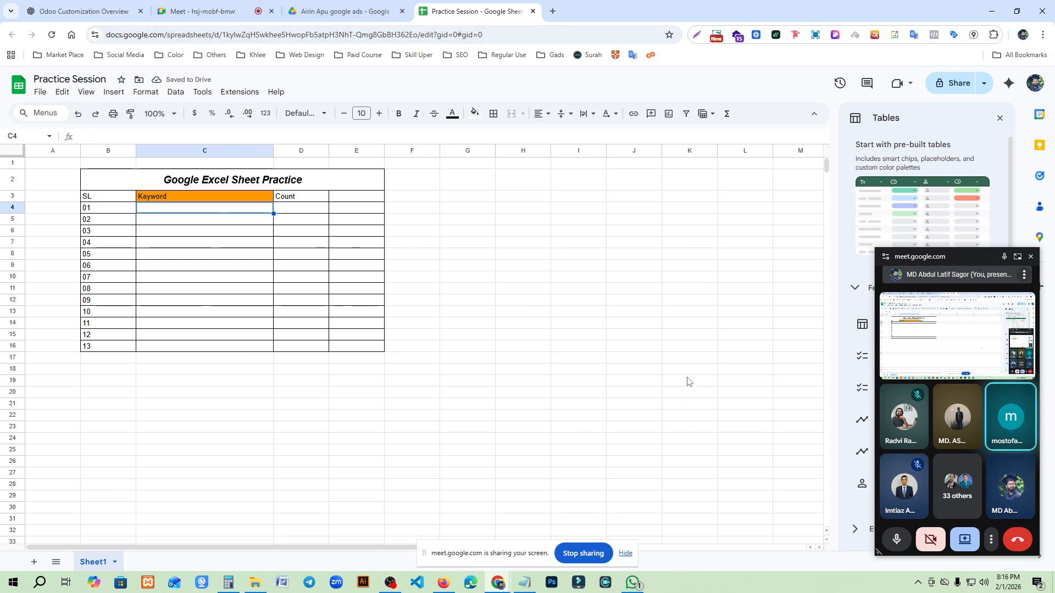
text(odd)
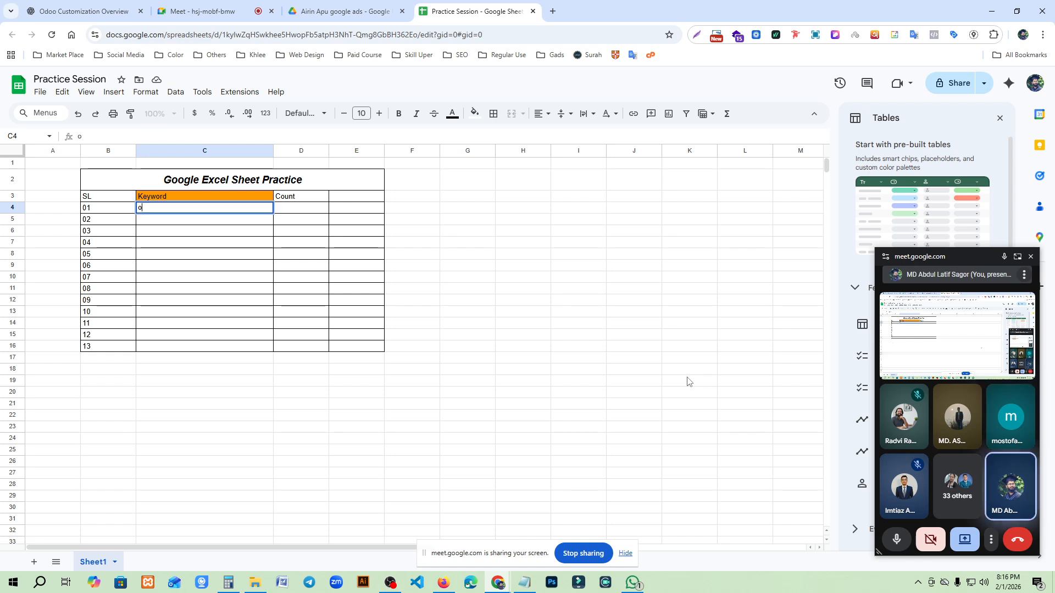
key(BackSpace)
text(oo crm malaysia)
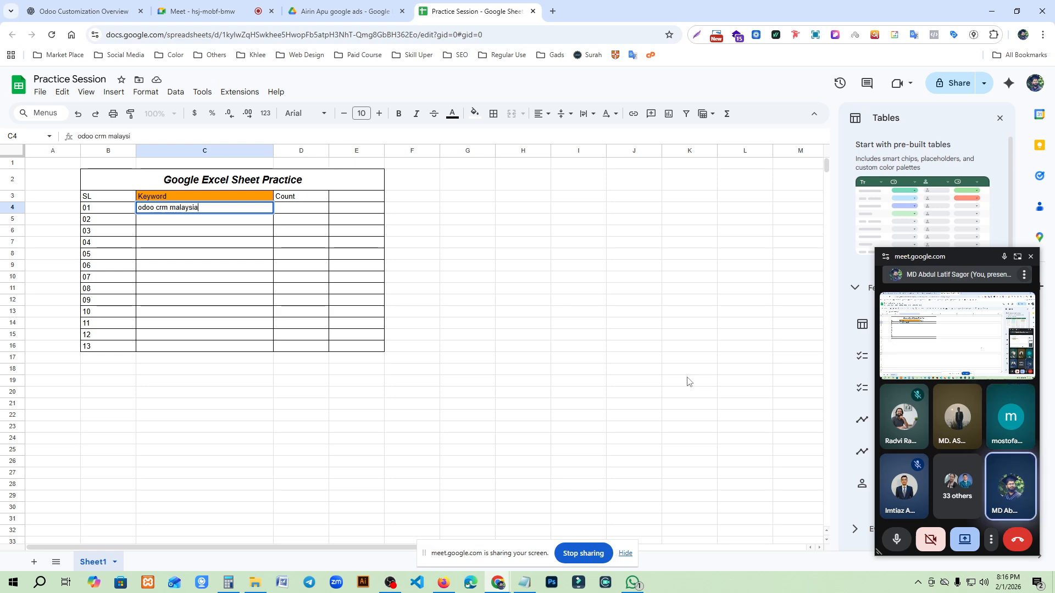
click(199, 266)
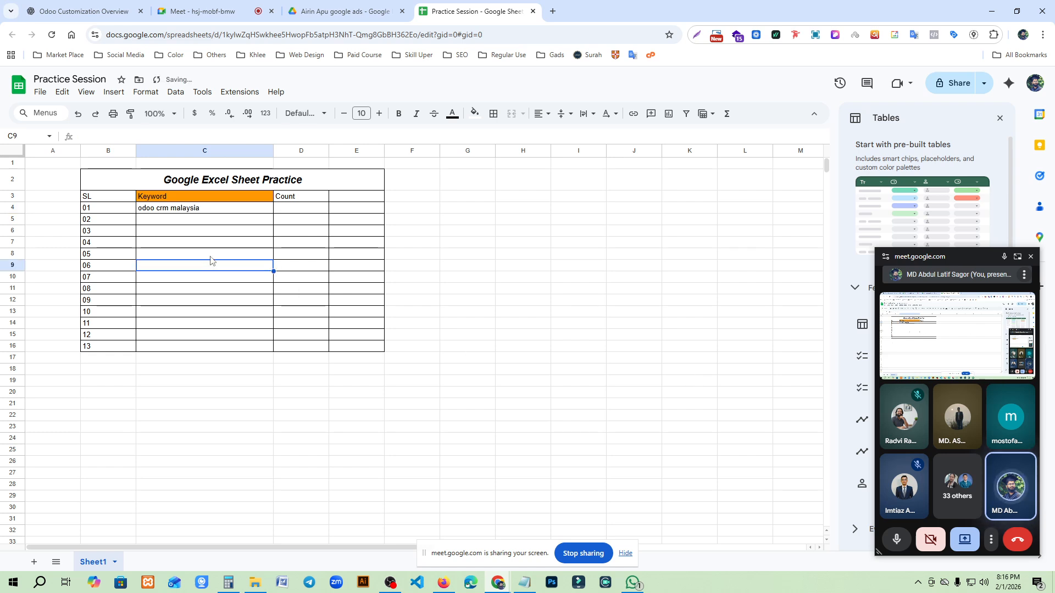
- Bring up the Notepad window with the saved formulas and move it off the spreadsheet
click(226, 211)
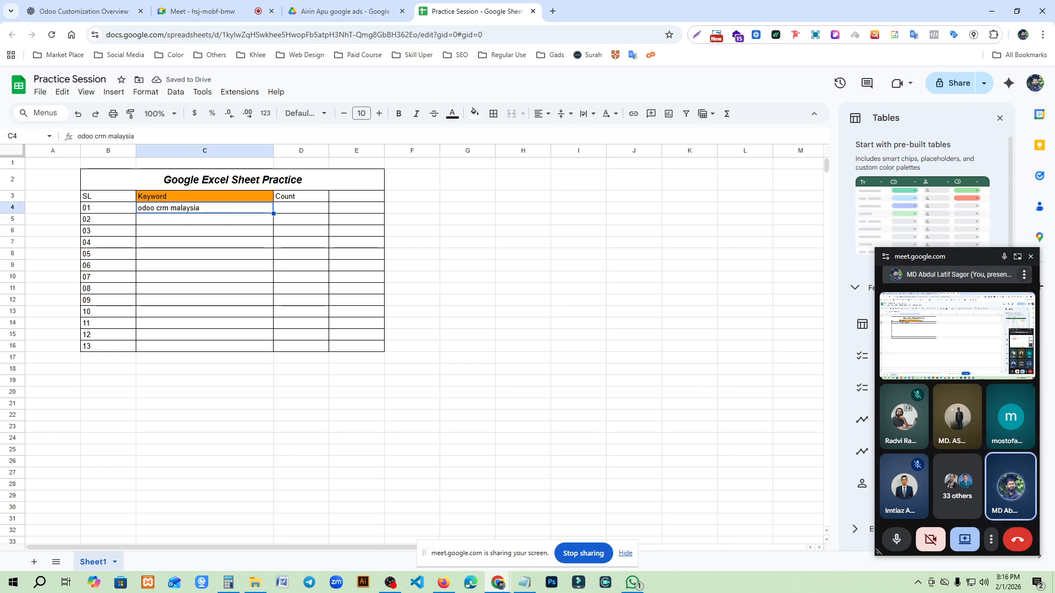
key(alt+Tab)
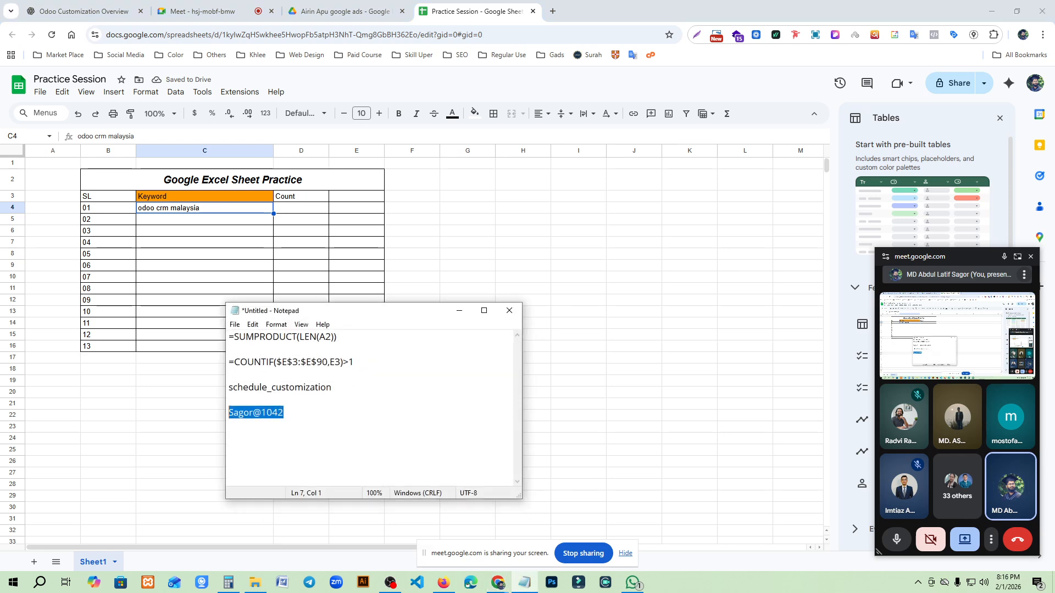
drag(298, 311, 0, 241)
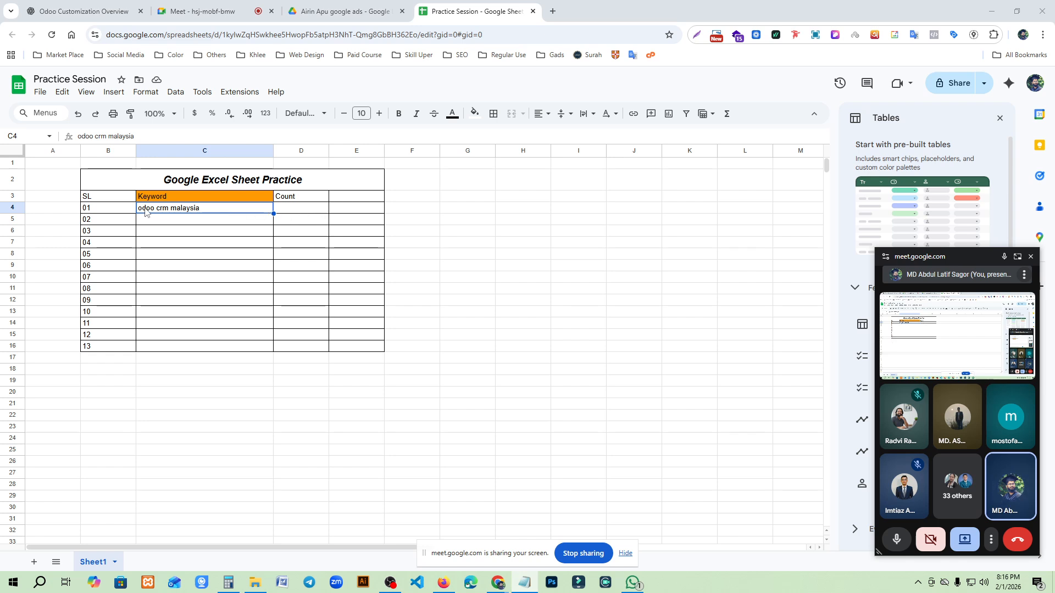
- Enter the formula =SUMPRODUCT(LEN(C4)) in Count cell D4 to count the keyword's characters
click(314, 212)
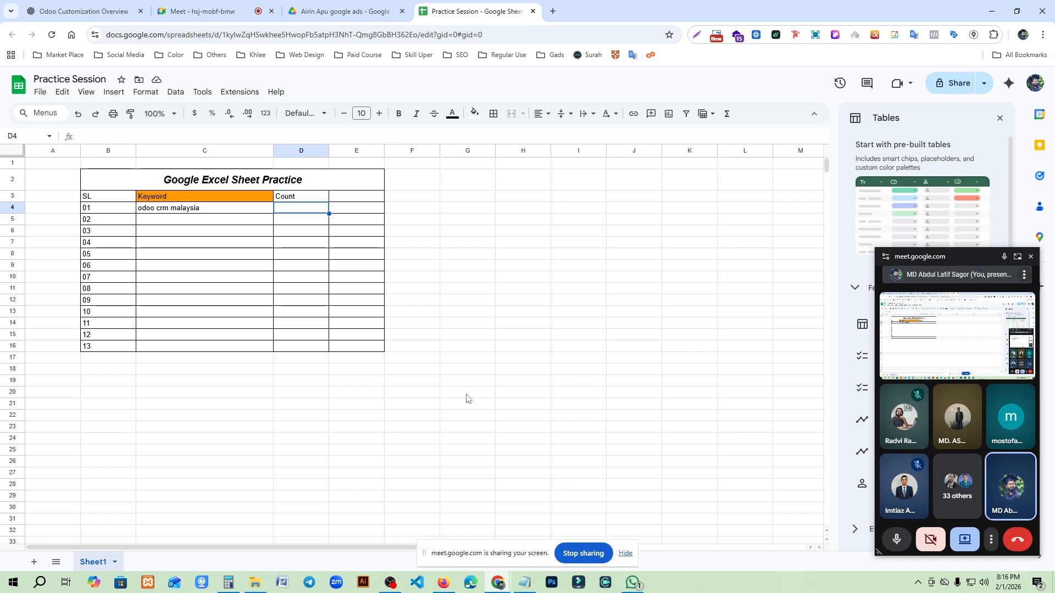
text(=)
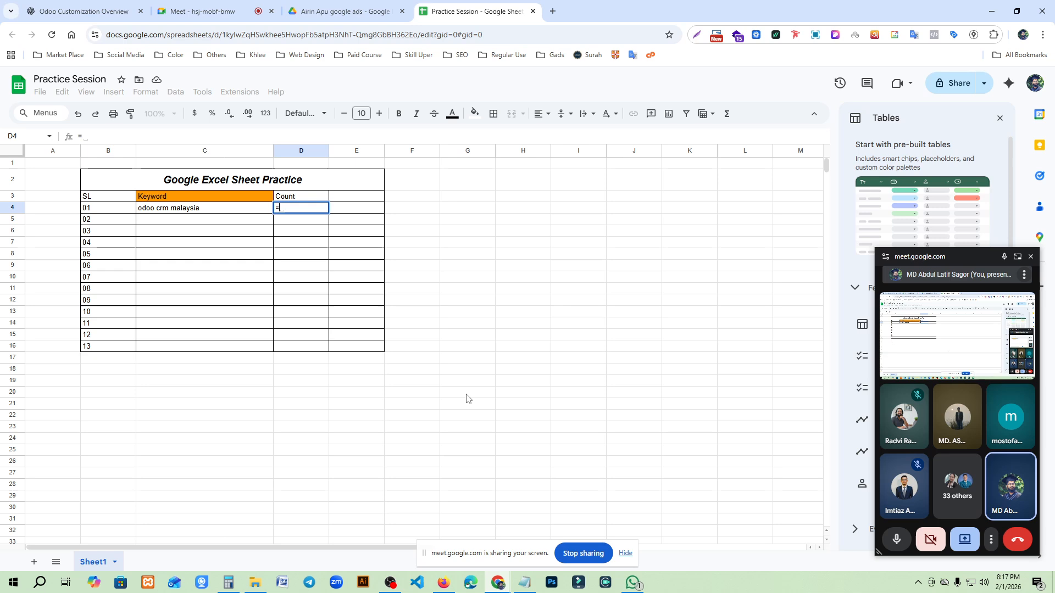
text(SUM)
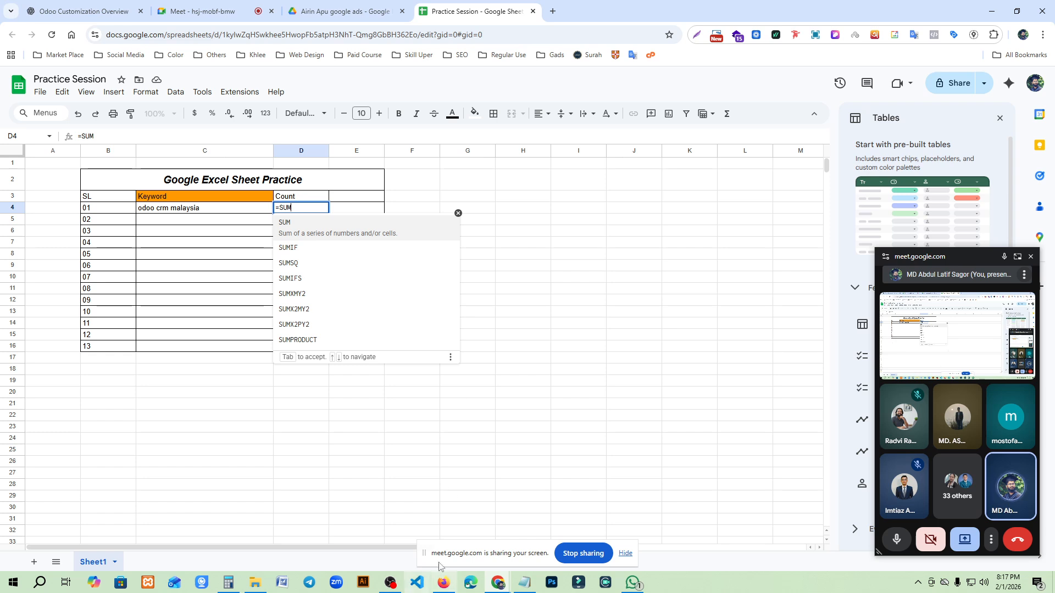
click(305, 330)
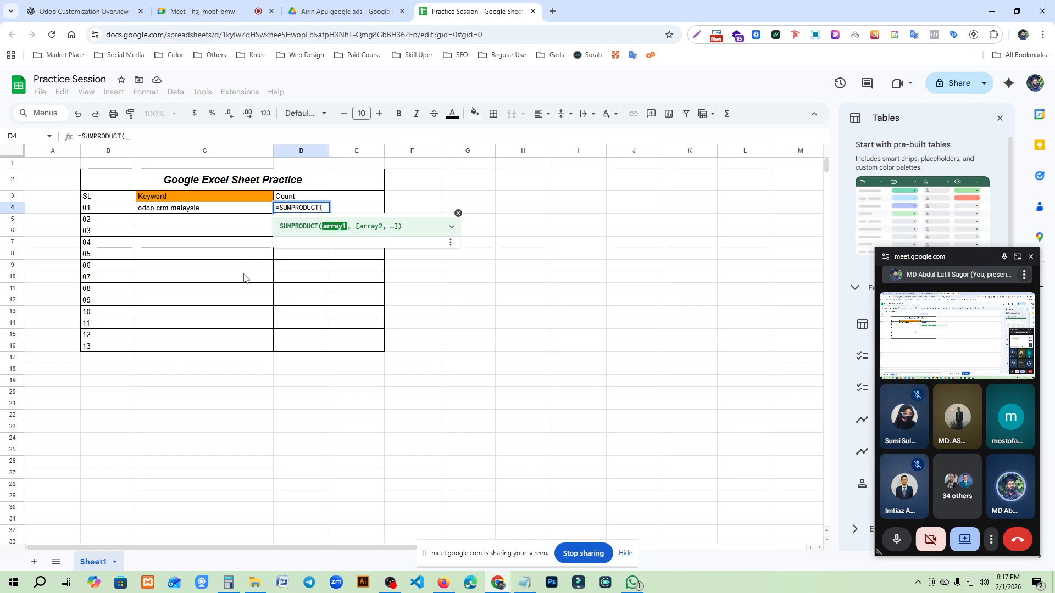
text(LEN)
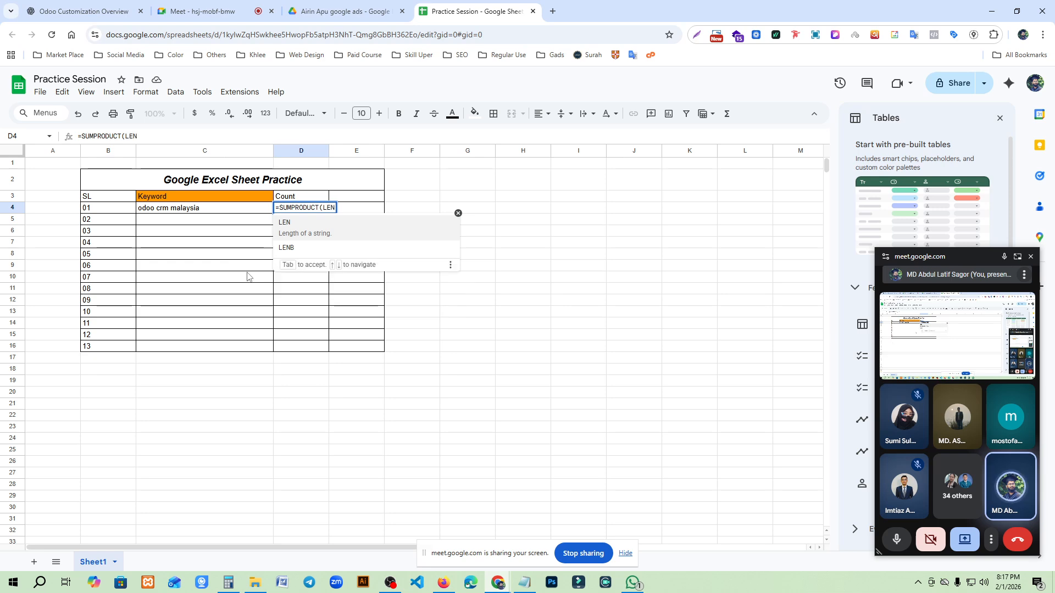
click(299, 227)
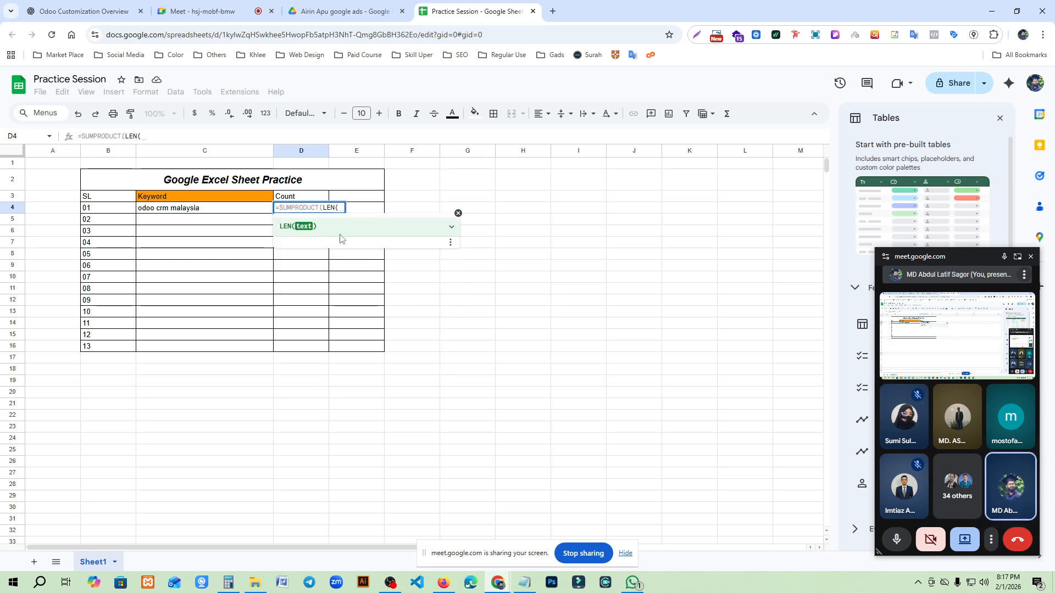
click(187, 211)
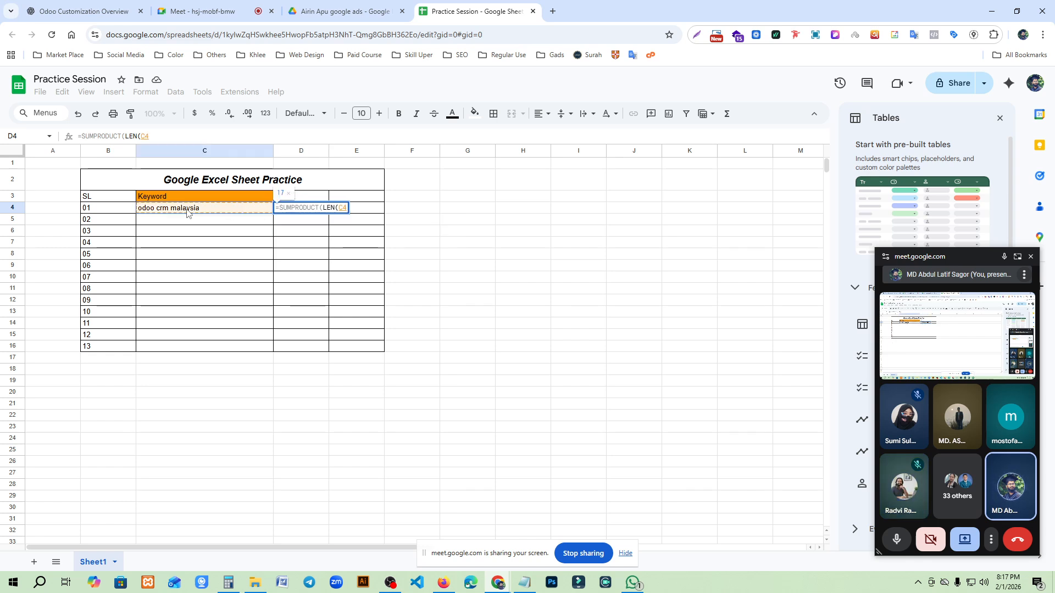
text())
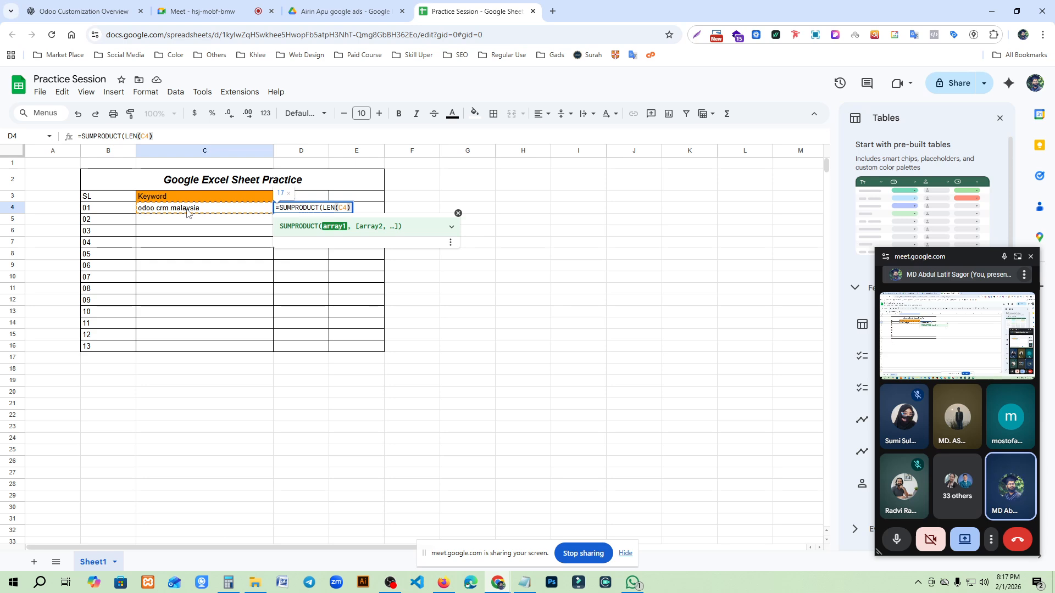
text())
key(Return)
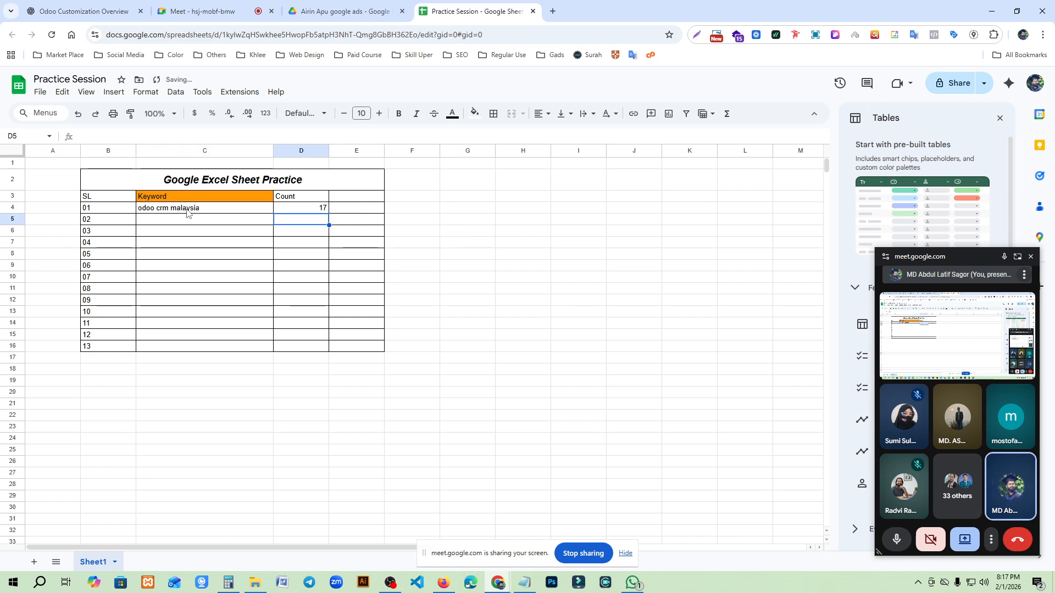
click(308, 208)
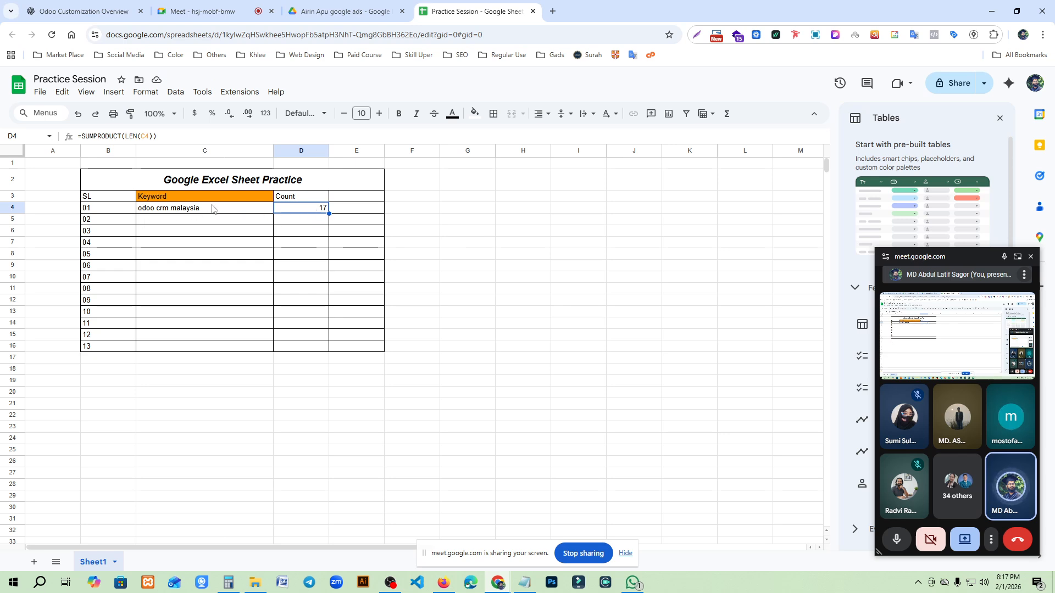
click(212, 215)
click(313, 213)
- Change the Count header in D3 to "Character Count" and widen column D to fit it
click(291, 200)
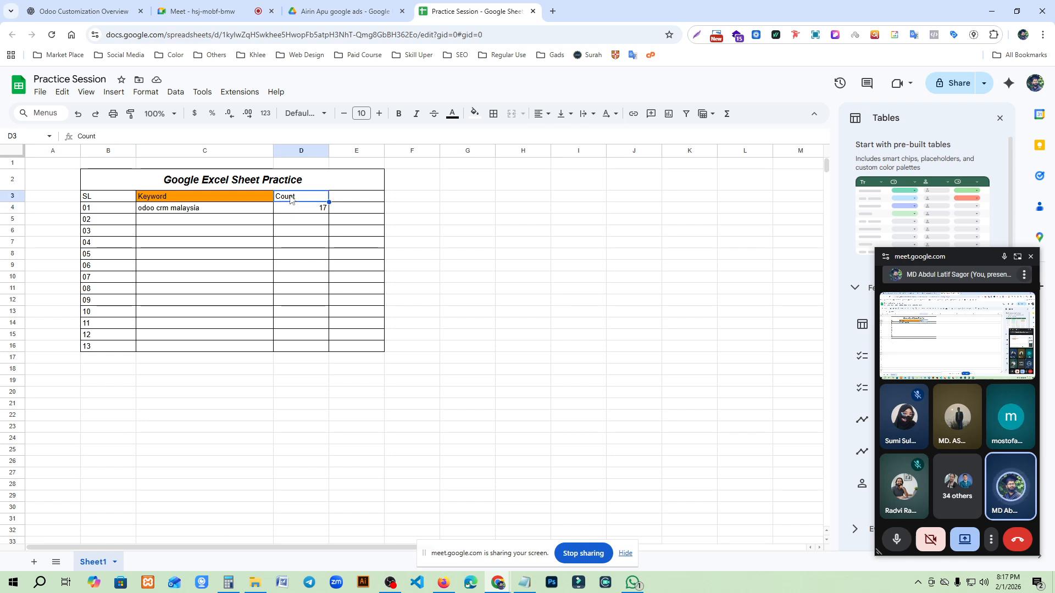
click(130, 137)
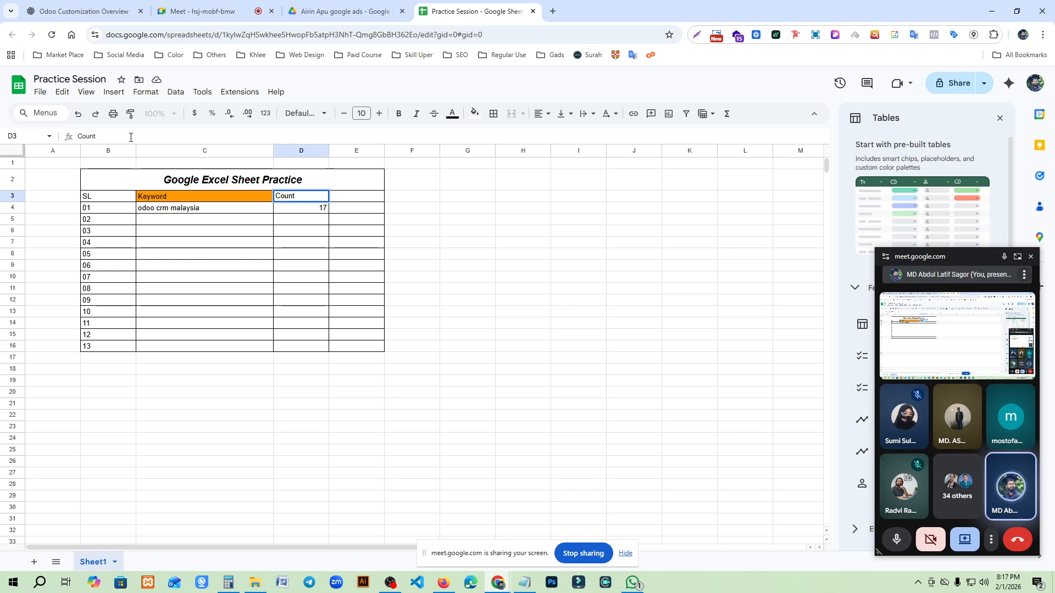
text(c)
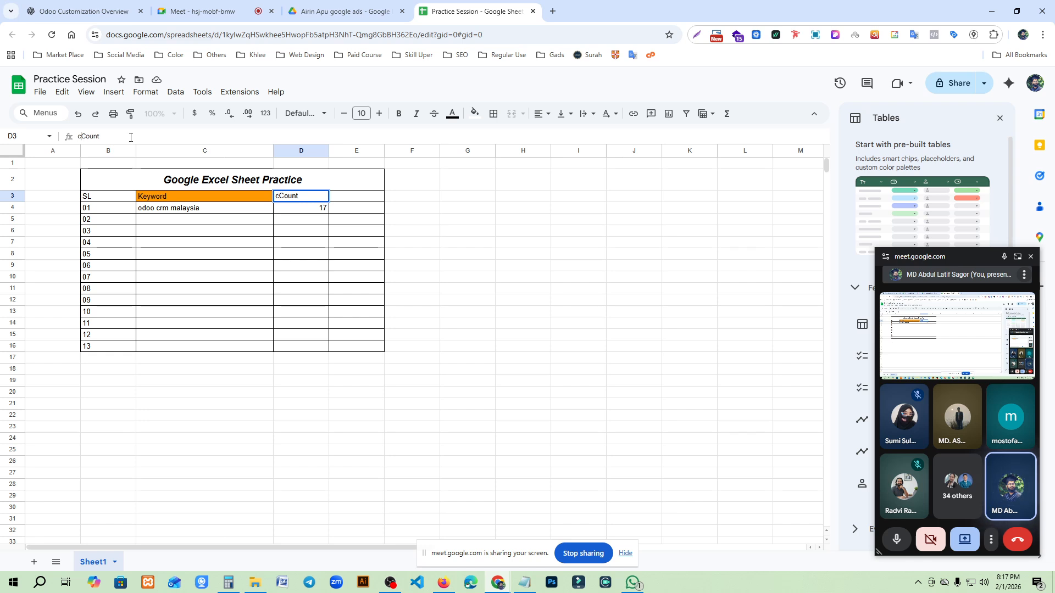
key(BackSpace)
text(Chara)
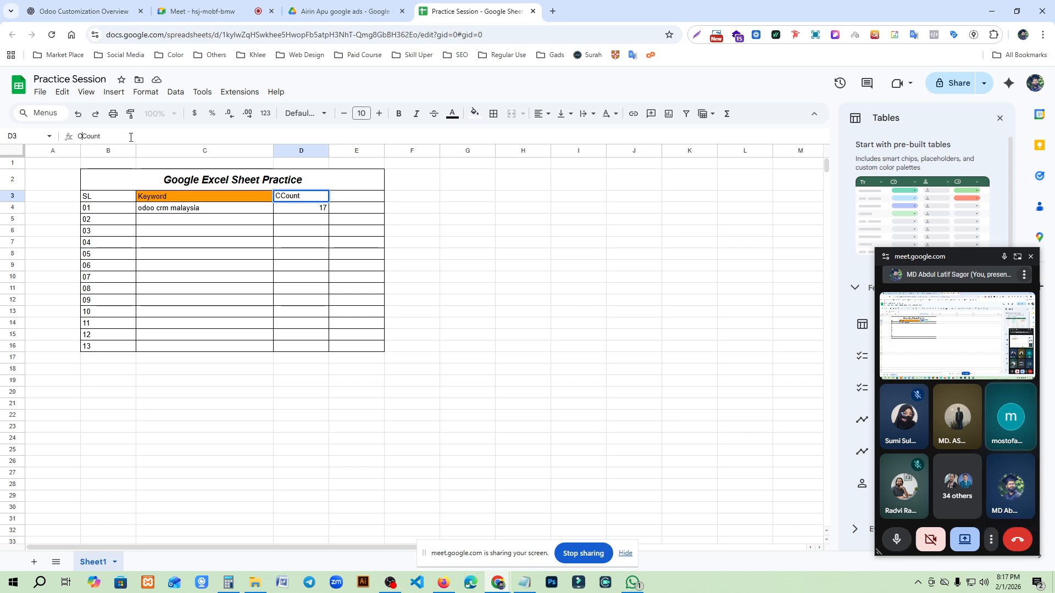
text(cter)
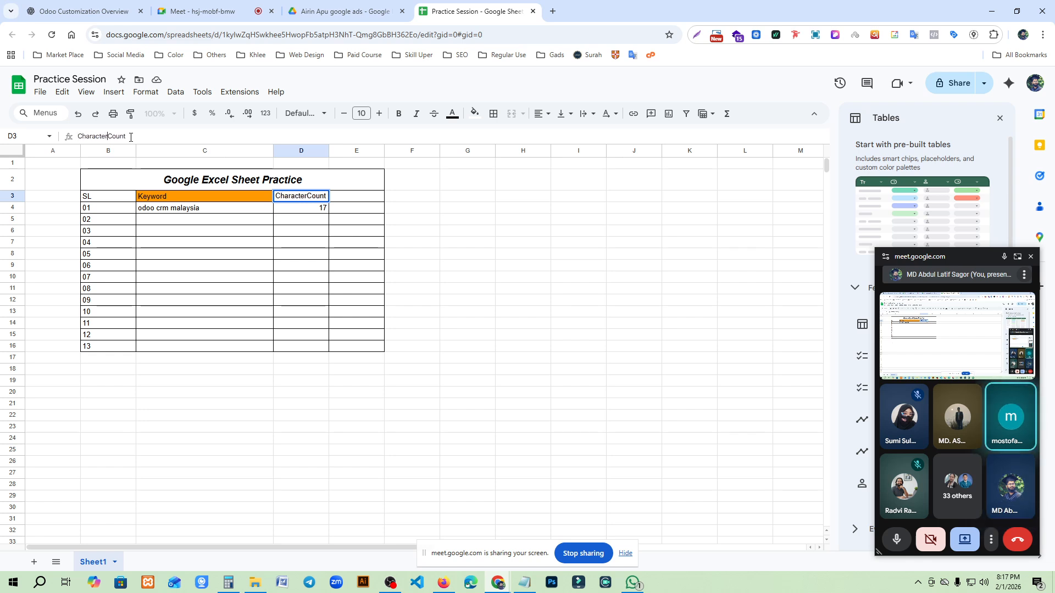
click(308, 254)
drag(329, 150, 340, 151)
click(363, 323)
- Replace the formula in Character Count cell D4 with =LEN(C4)
click(318, 214)
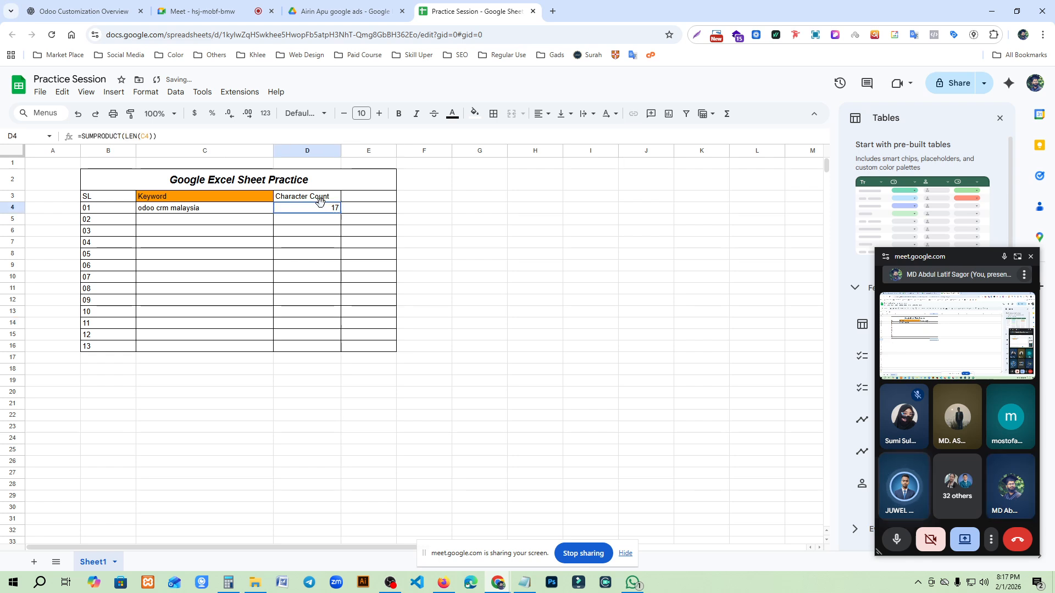
key(Delete)
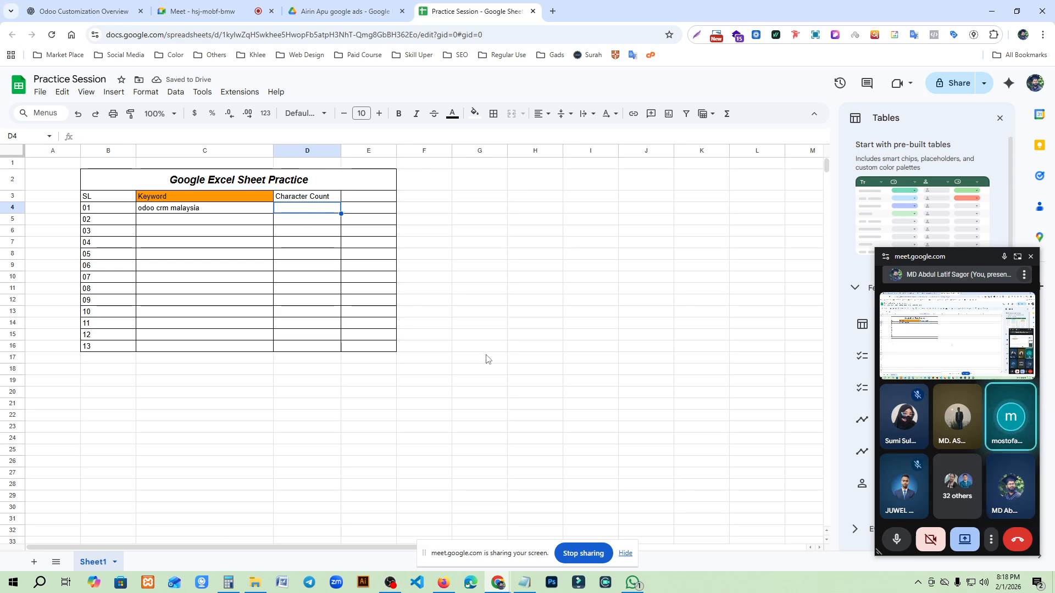
text(=)
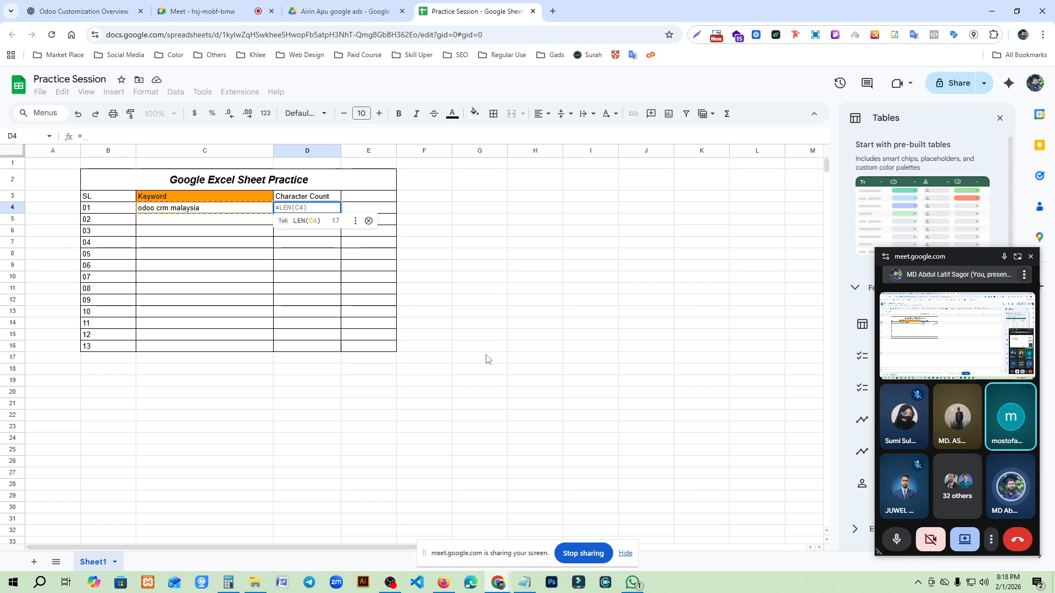
text(LEN)
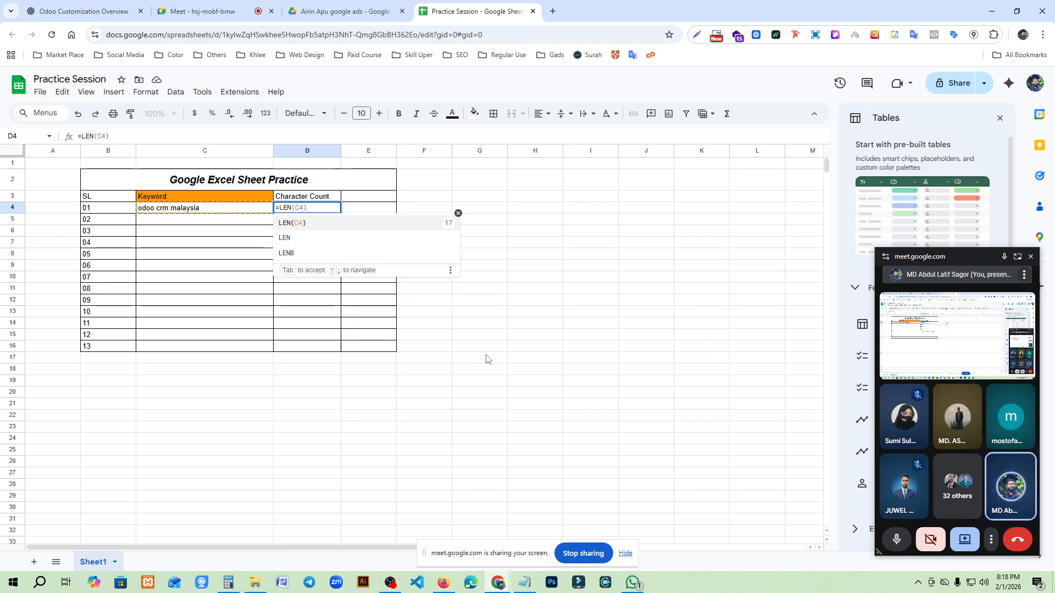
click(294, 225)
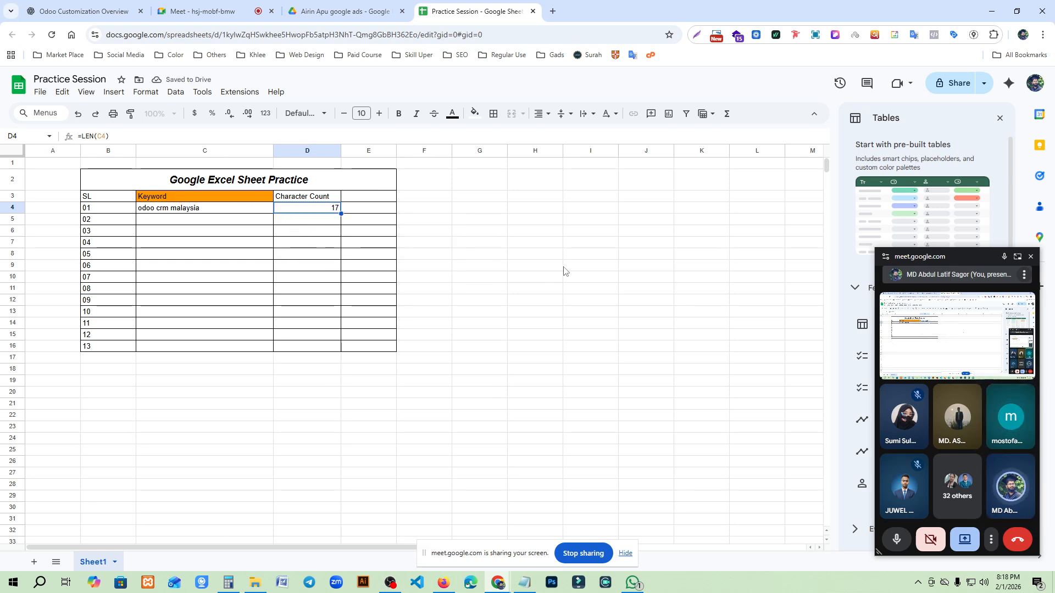
- Replace the formula in Character Count cell D4 with =SUMPRODUCT(LEN(C4))
key(Delete)
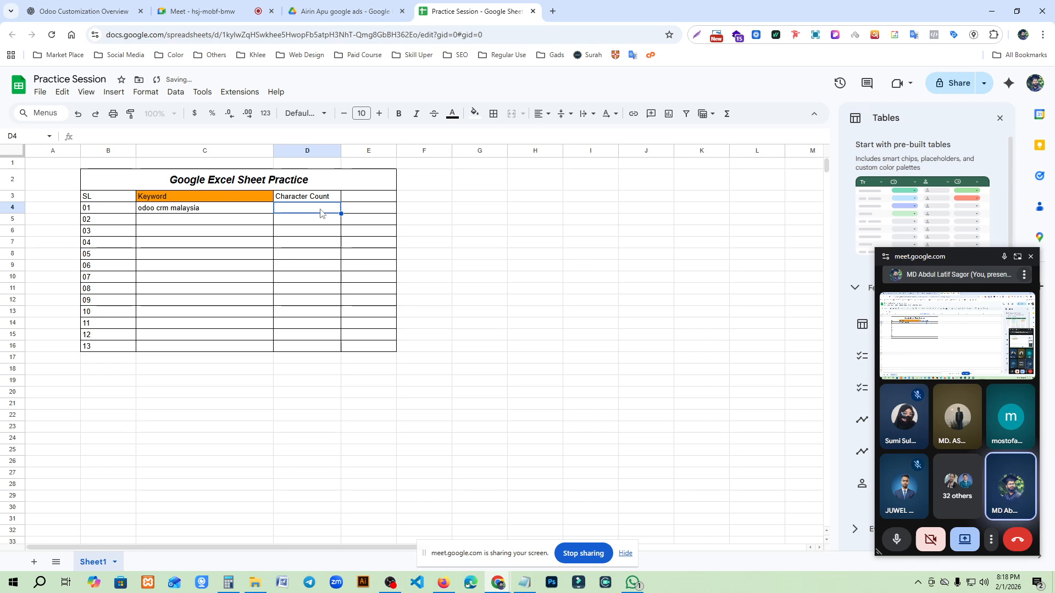
text(=)
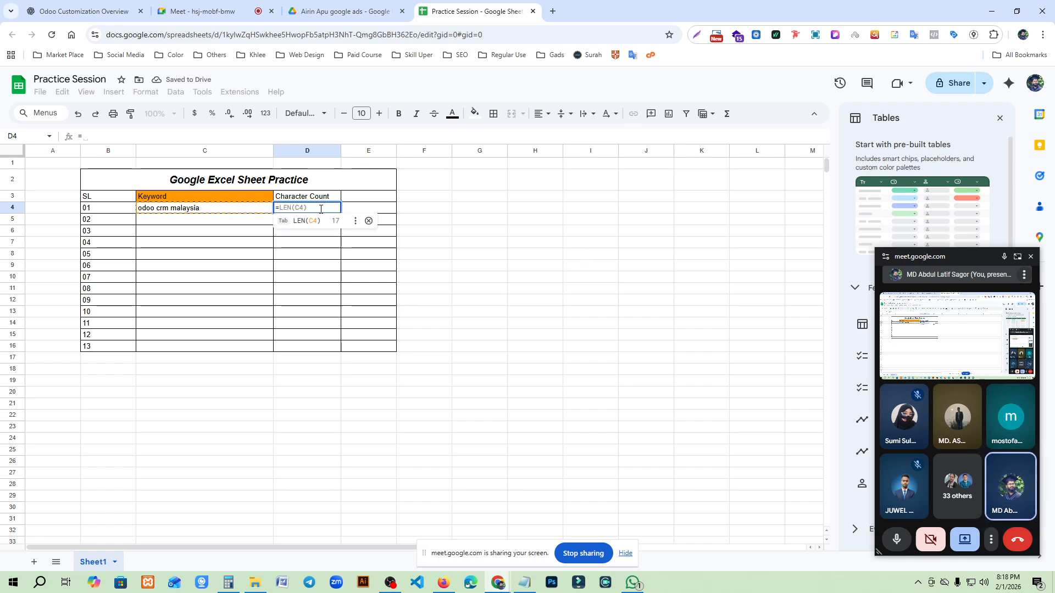
text(SUM)
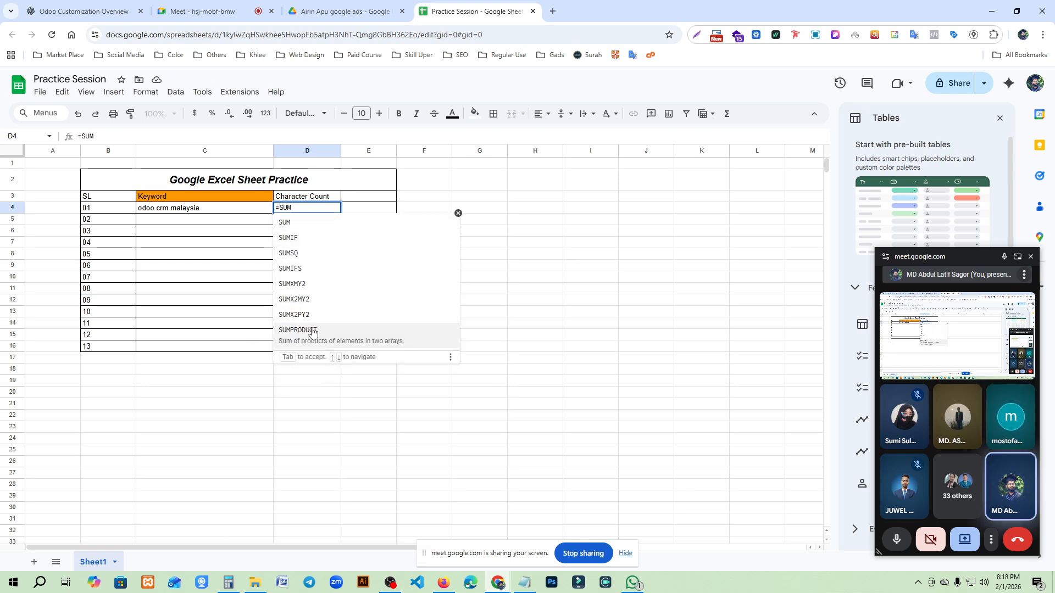
click(311, 331)
text(LEN)
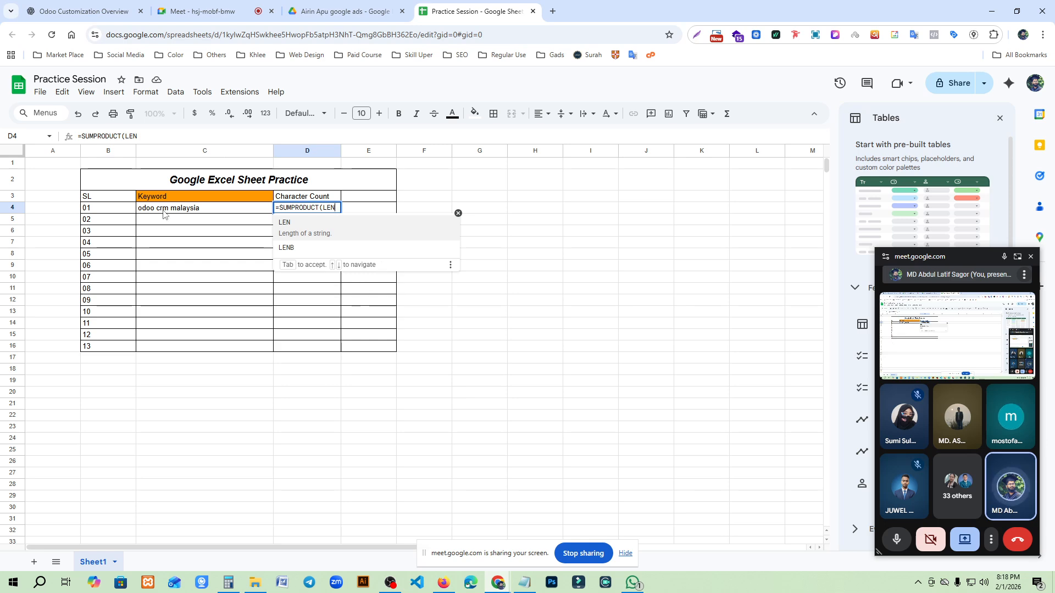
key(Return)
click(269, 213)
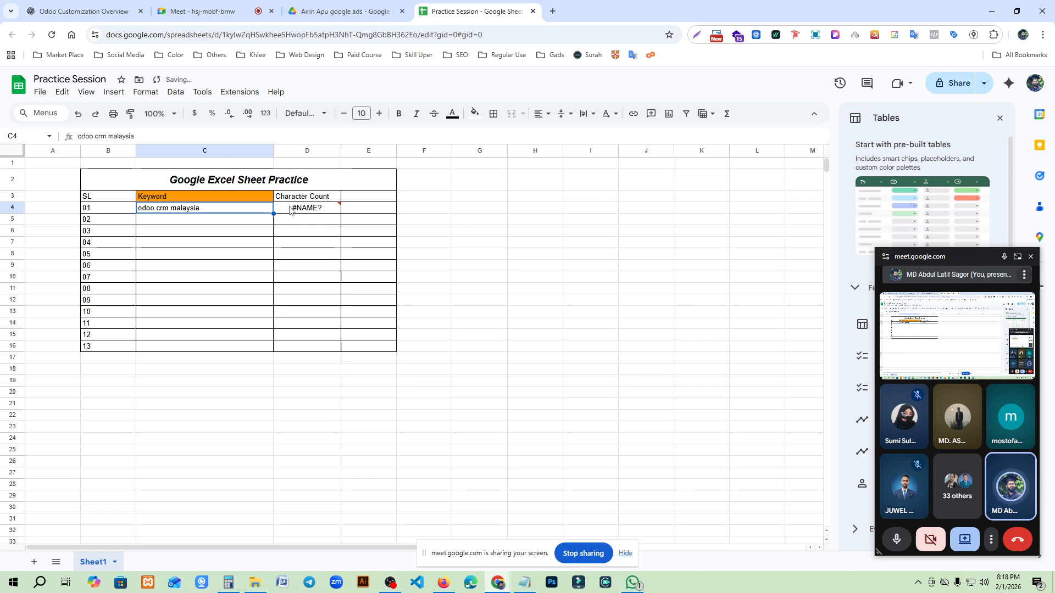
click(140, 138)
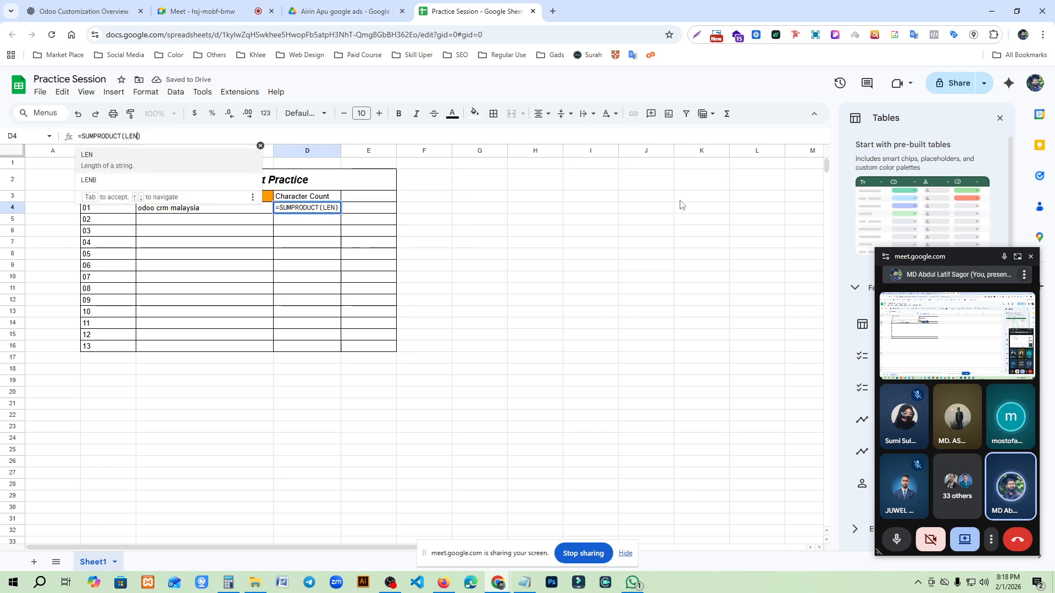
text(()
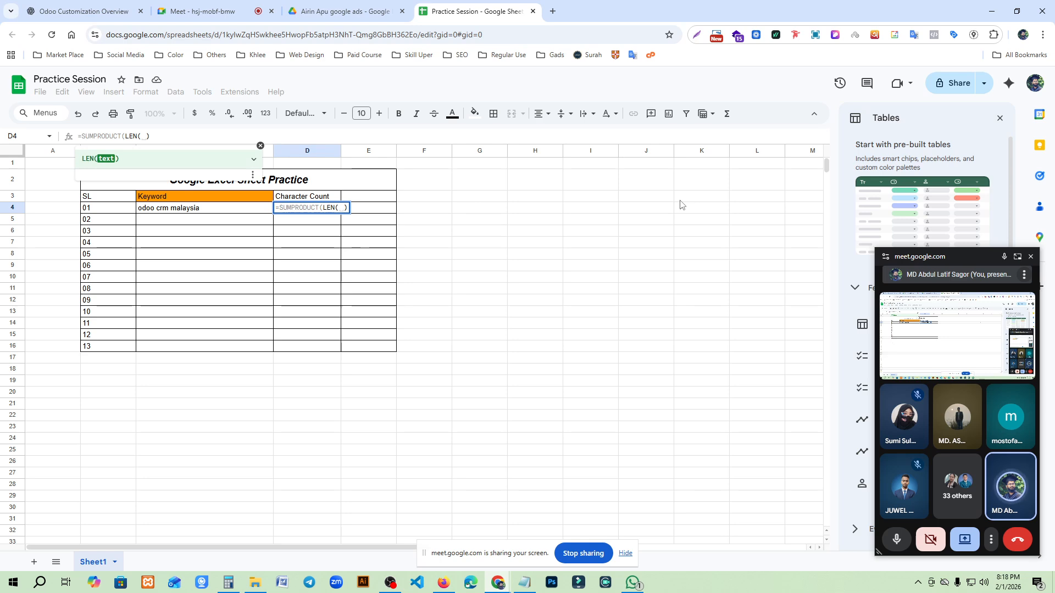
click(187, 210)
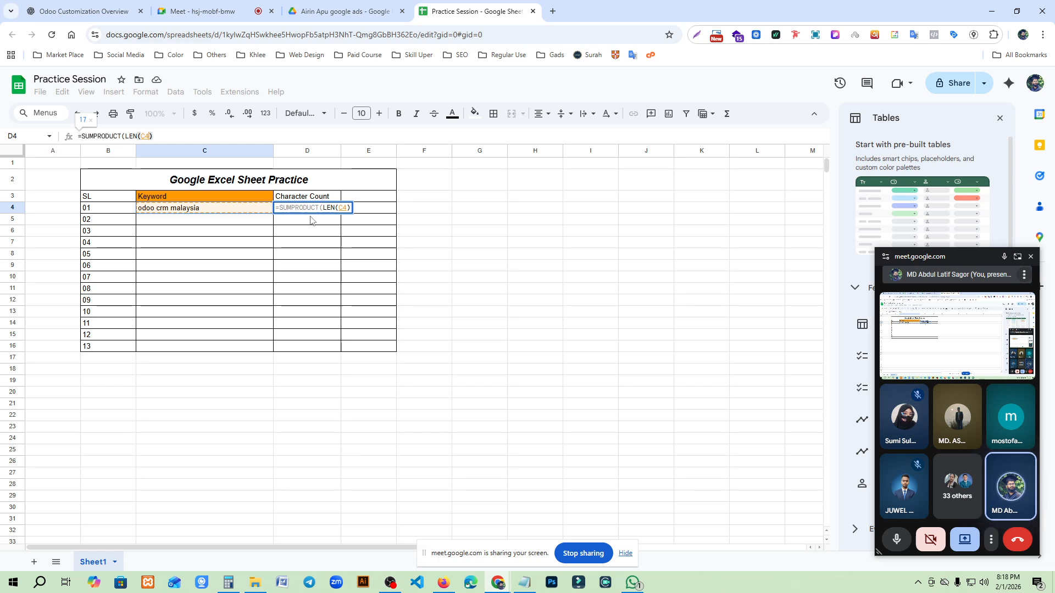
text())
key(Return)
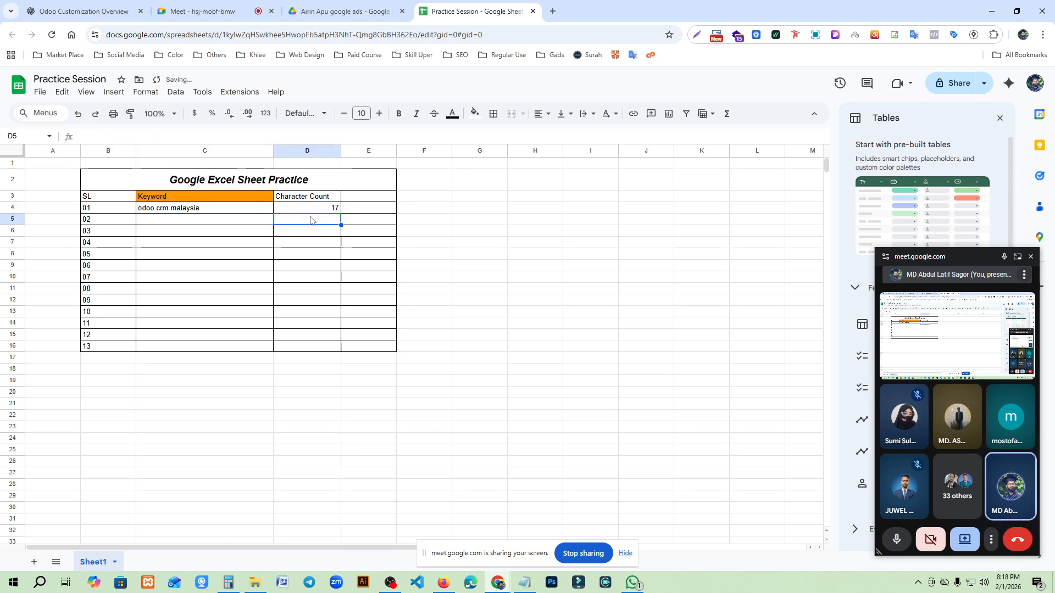
click(312, 208)
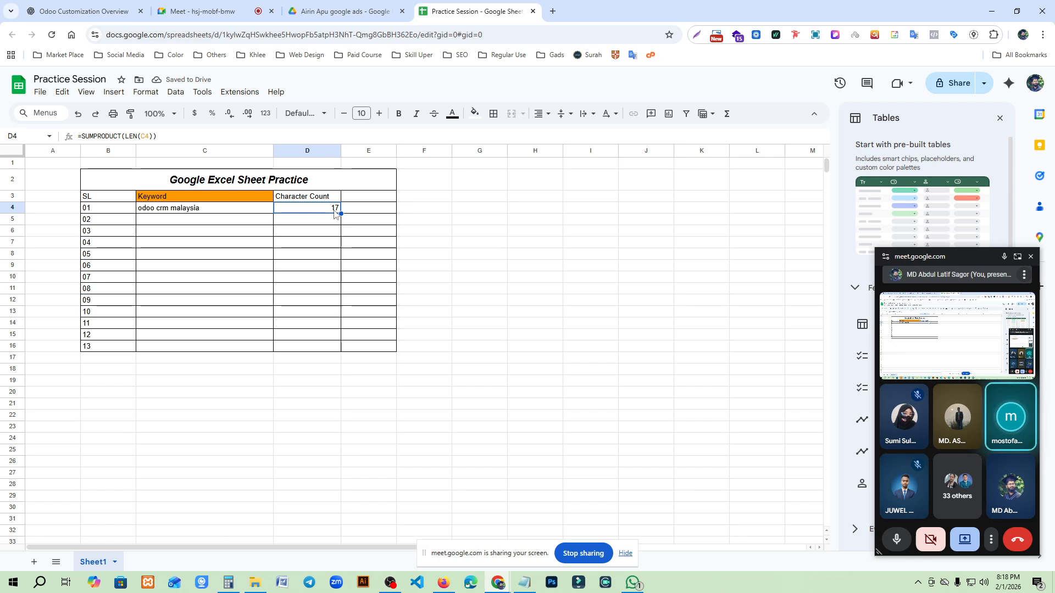
- Switch to the ChatGPT conversation and copy the feature list from Batch & lot tracking to Recall-ready traceability
click(192, 222)
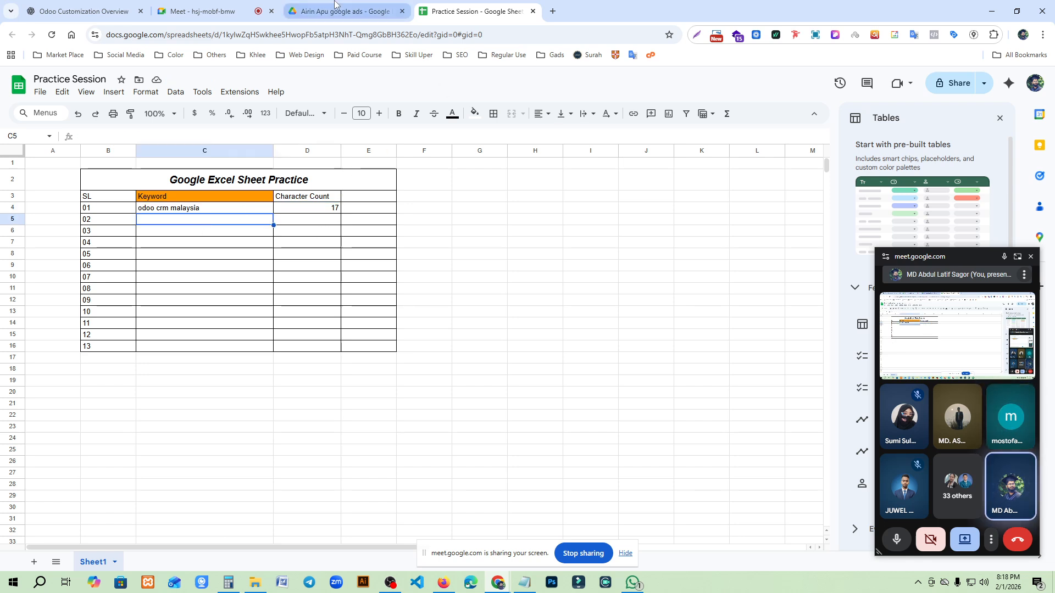
click(83, 11)
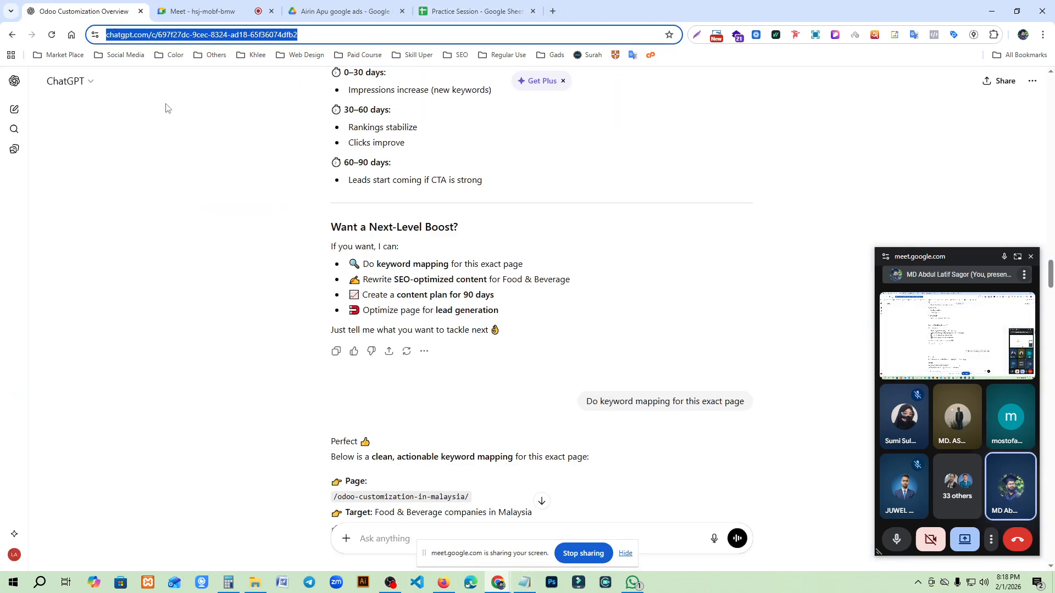
scroll(438, 303, up, 15)
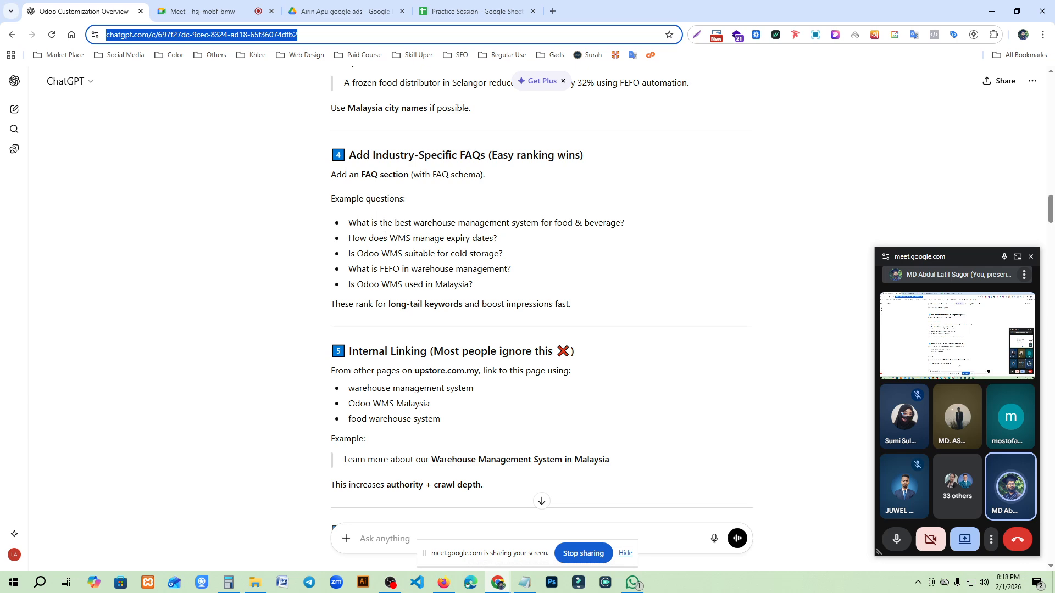
scroll(365, 206, up, 5)
drag(350, 147, 453, 214)
key(ctrl+c)
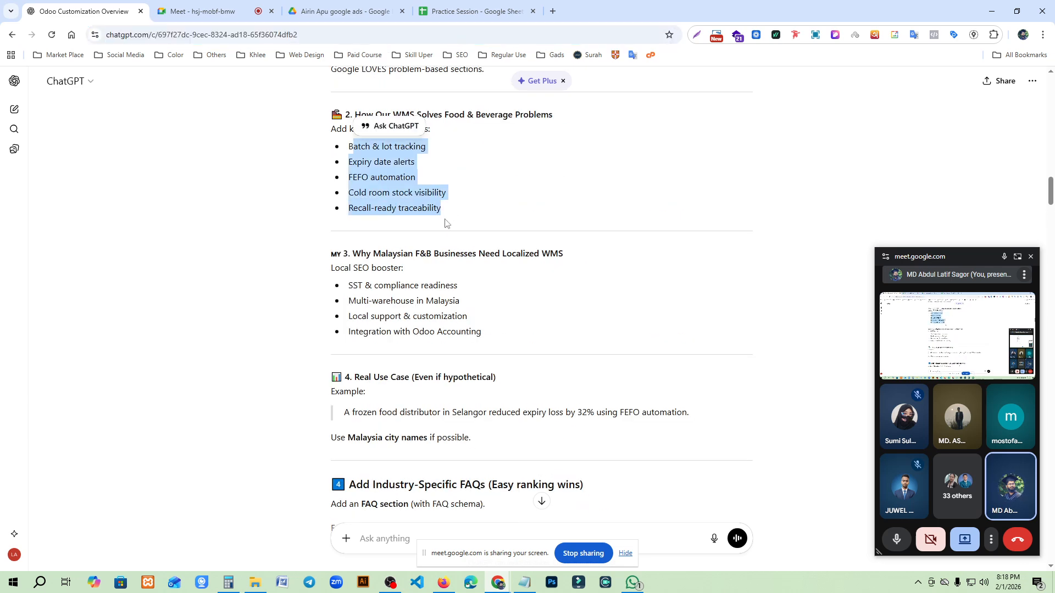
click(524, 582)
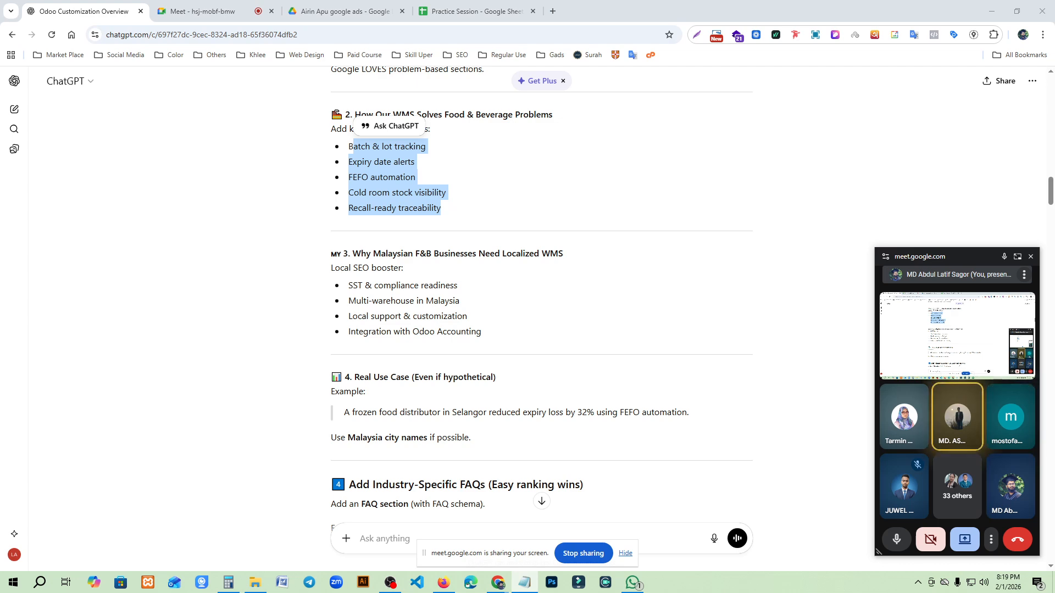
- Paste Expiry date alerts, FEFO automation, Cold room stock visibility and Recall-ready traceability into keyword cells C5:C8 of the practice sheet
key(ctrl+Tab)
key(ctrl+Tab)
key(ctrl+Tab)
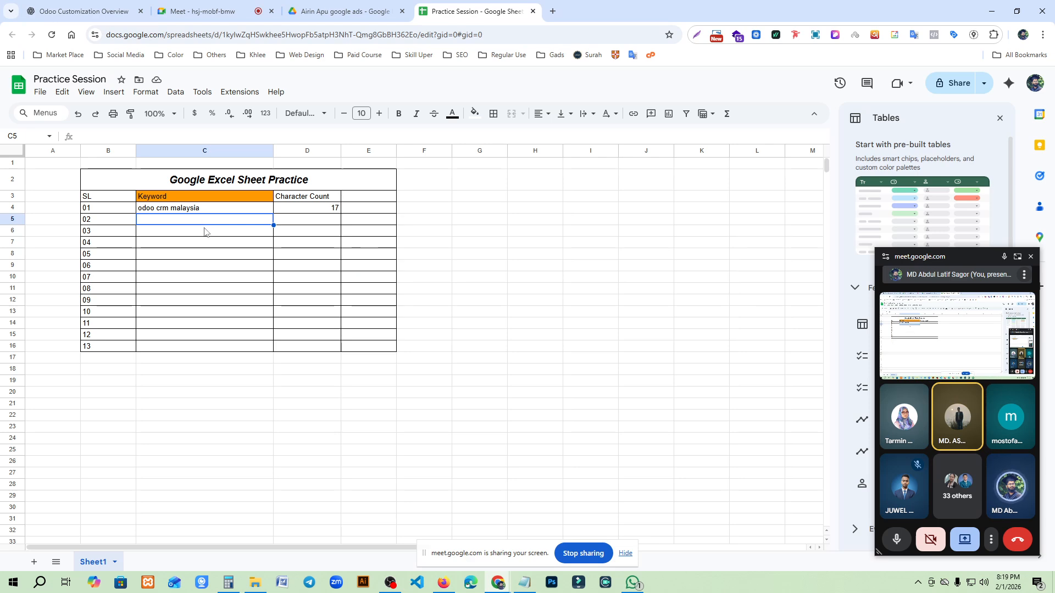
key(ctrl+v)
click(242, 304)
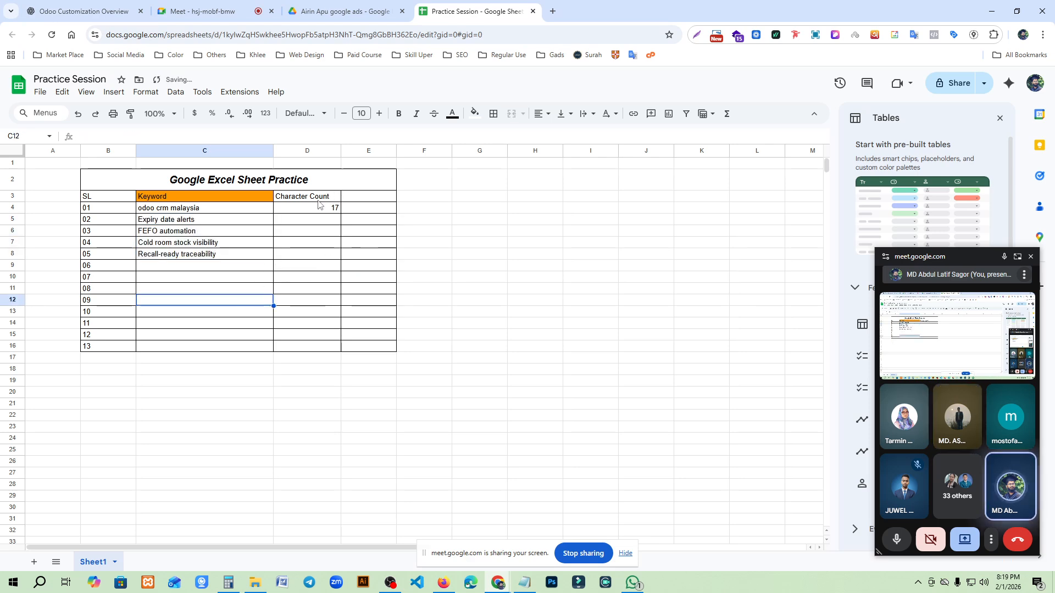
drag(253, 220, 250, 256)
click(242, 310)
- Fill the character-count formula from D4 down through D8 for the new keywords
click(332, 209)
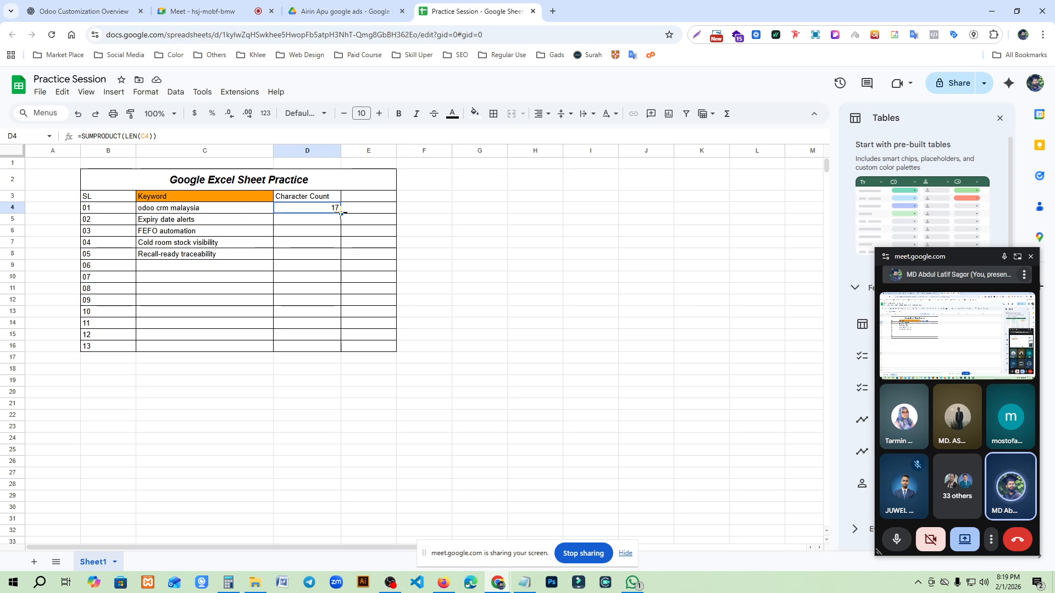
drag(341, 213, 337, 257)
click(527, 332)
drag(307, 220, 306, 254)
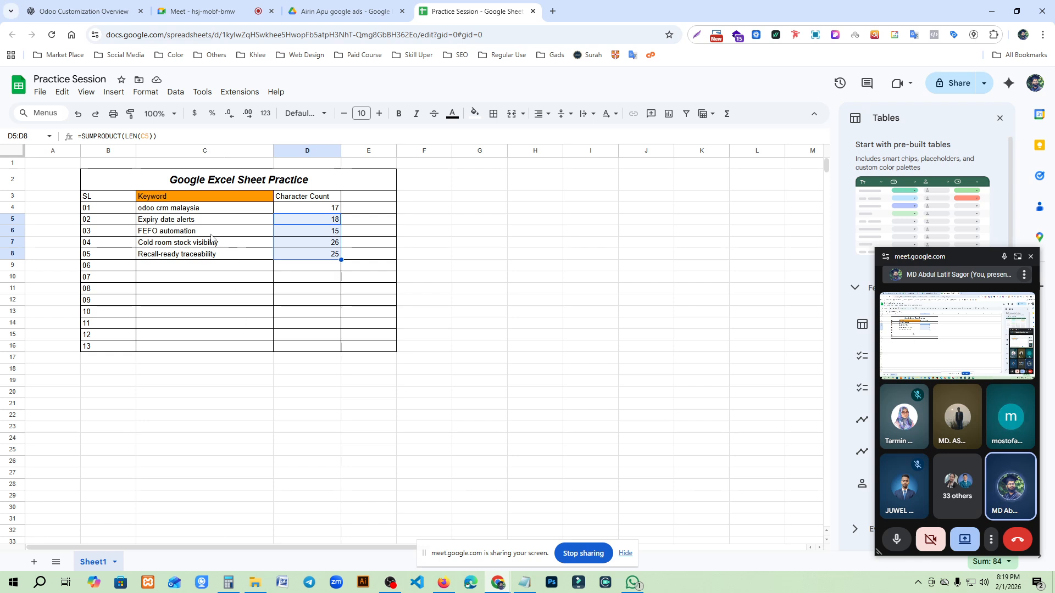
- Copy the keyword odoo crm malaysia from C4 into C9 as a duplicate entry
click(225, 209)
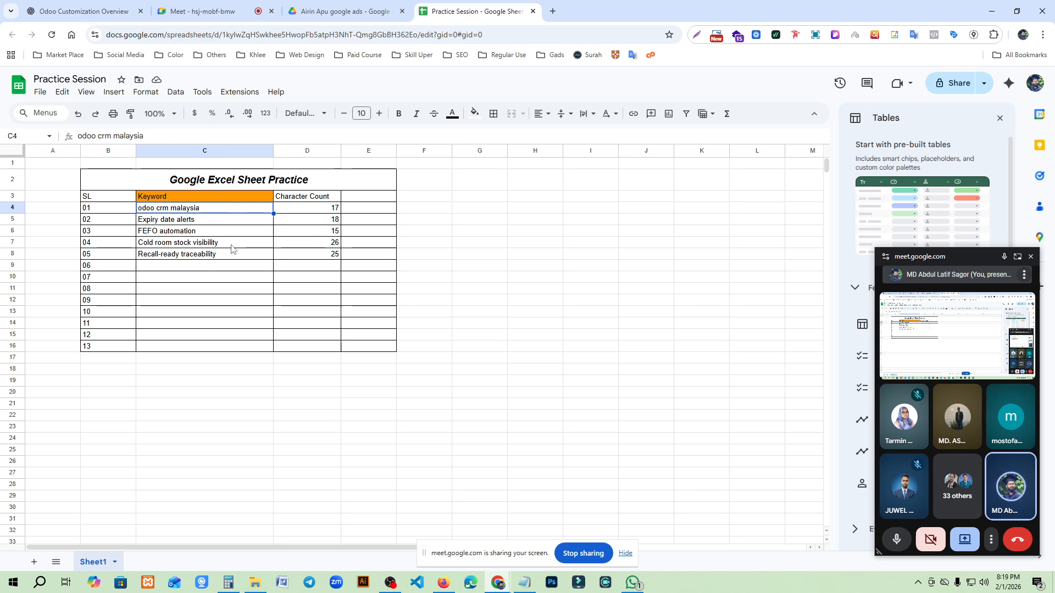
key(ctrl+c)
click(197, 269)
key(ctrl+v)
- Duplicate the keyword FEFO automation from C6 into C10, keeping the original entry intact
click(191, 233)
key(ctrl+v)
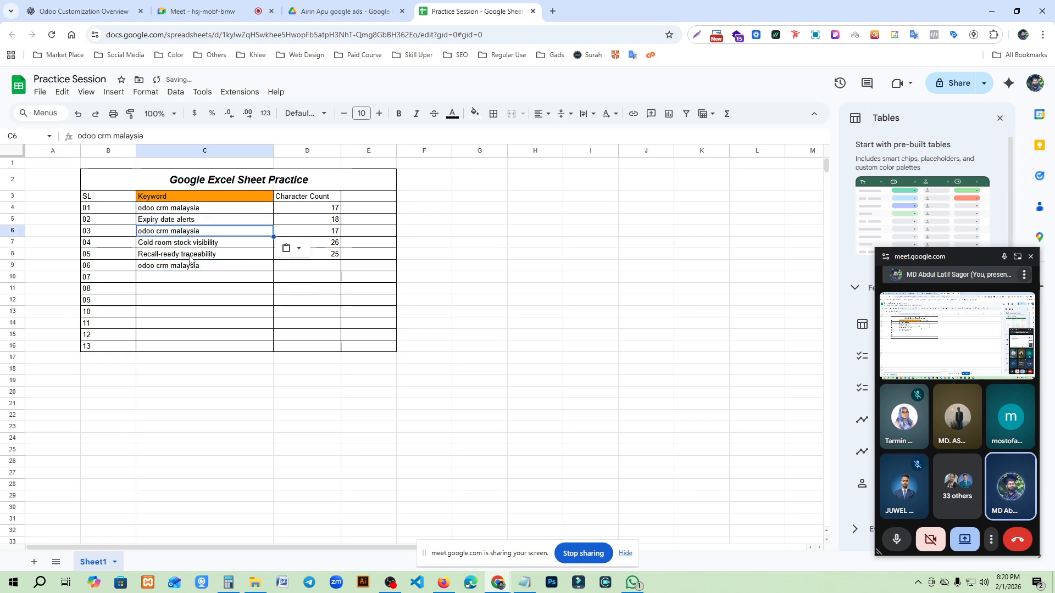
key(ctrl+z)
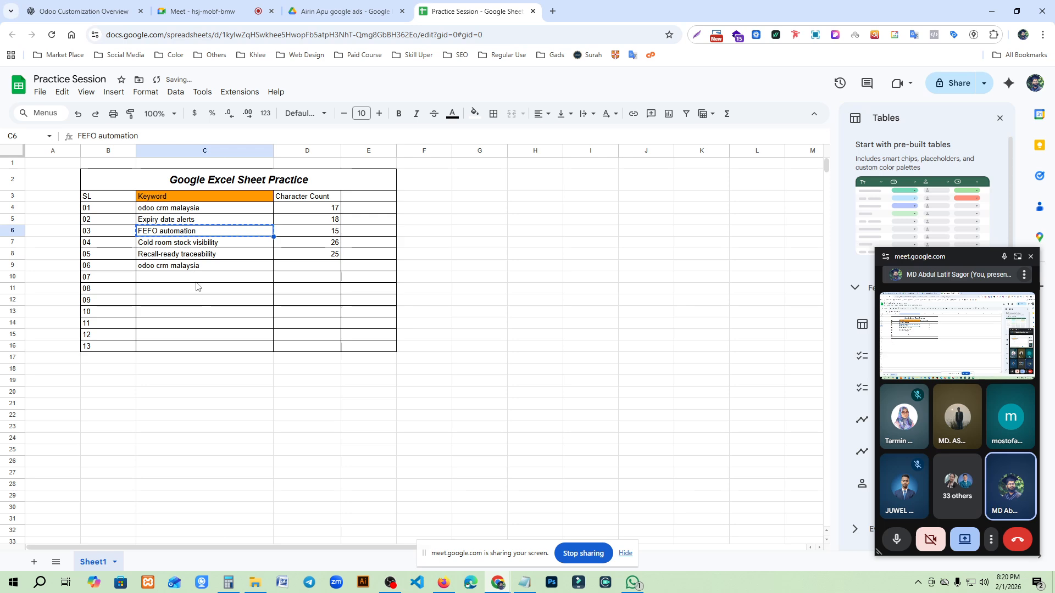
click(197, 278)
key(ctrl+v)
click(206, 344)
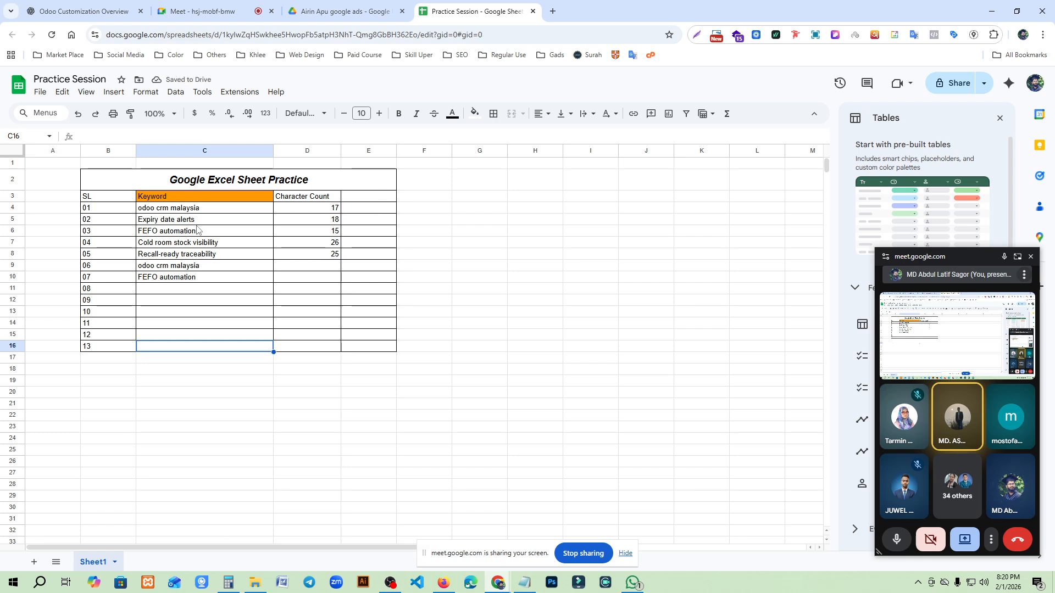
- Create a conditional formatting rule for the whole of column C with the condition Custom formula is
click(203, 152)
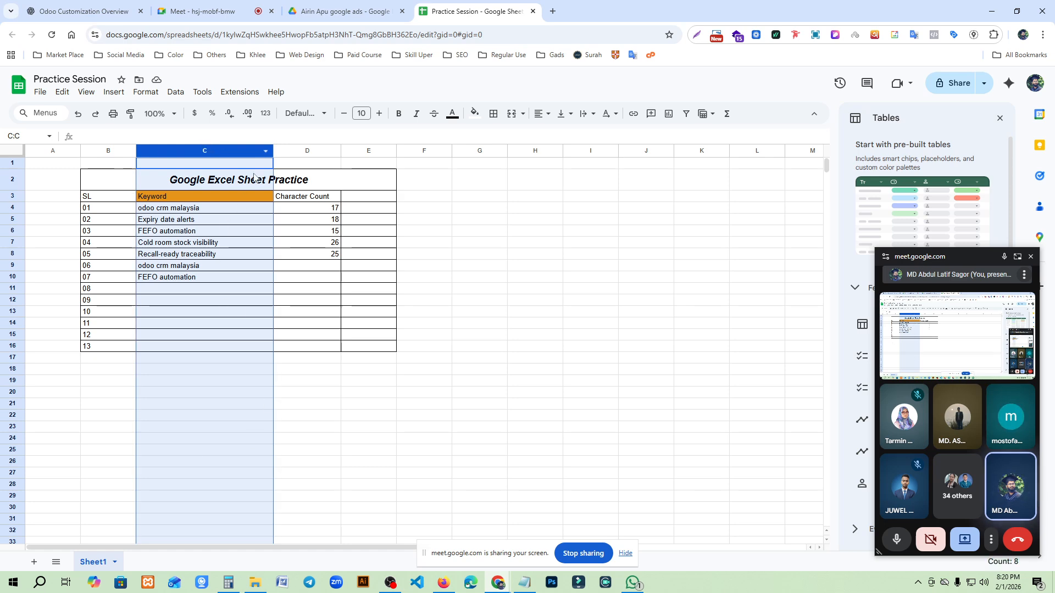
click(266, 151)
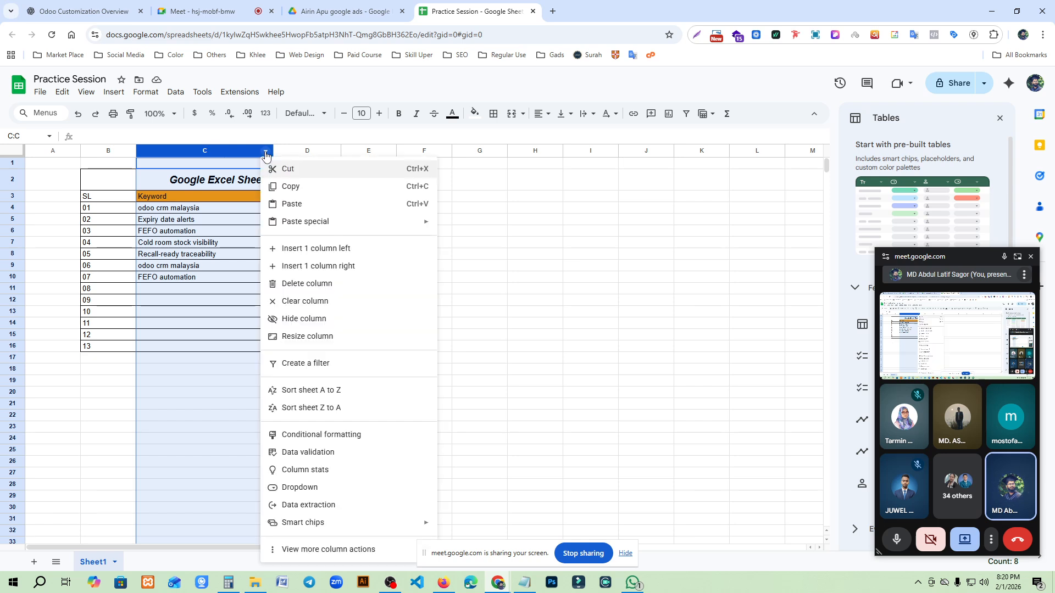
click(309, 440)
drag(968, 258, 680, 242)
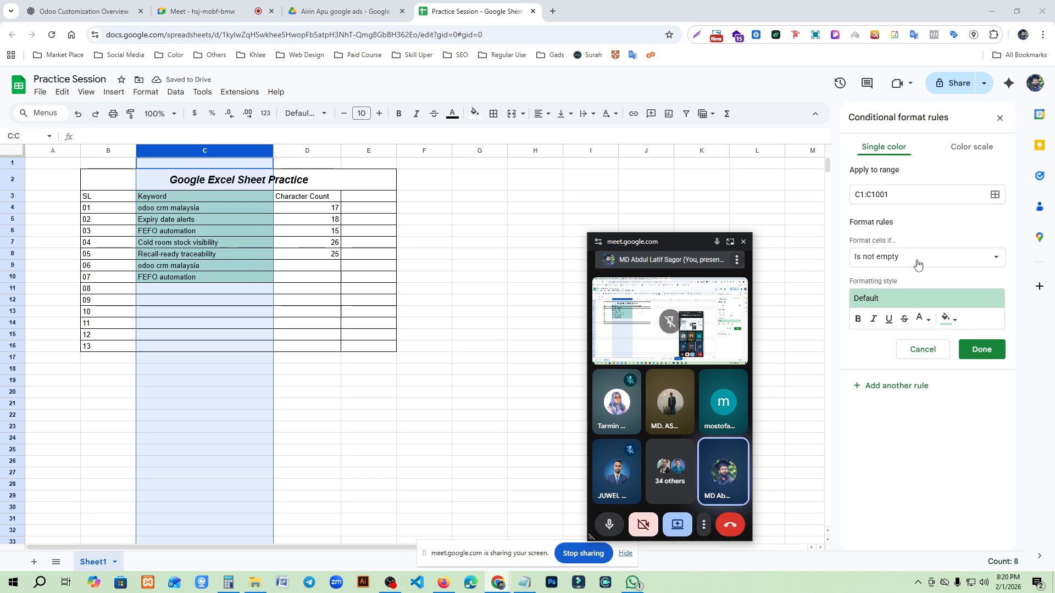
click(894, 258)
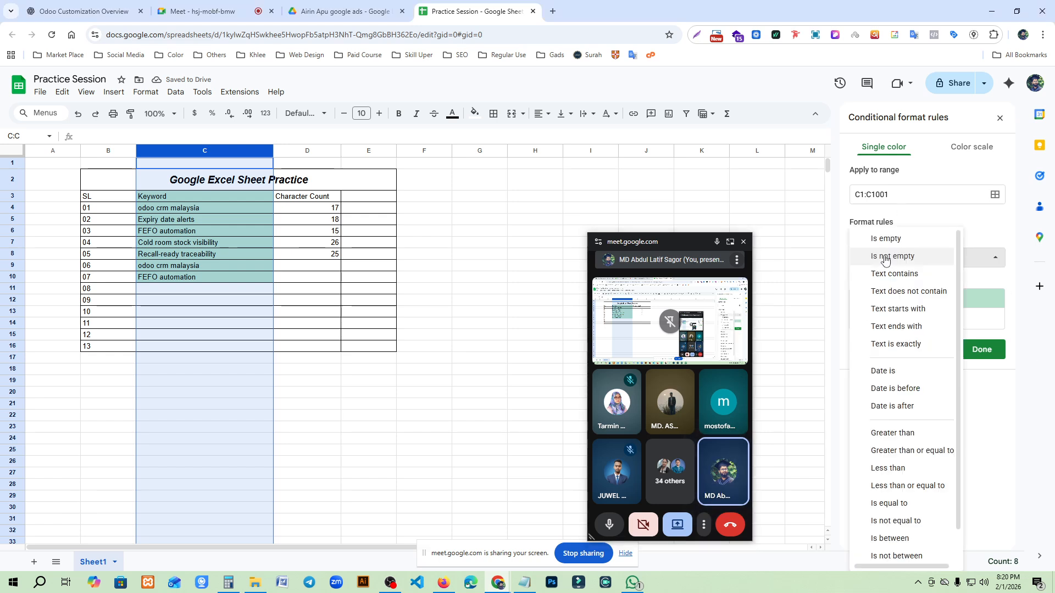
click(891, 256)
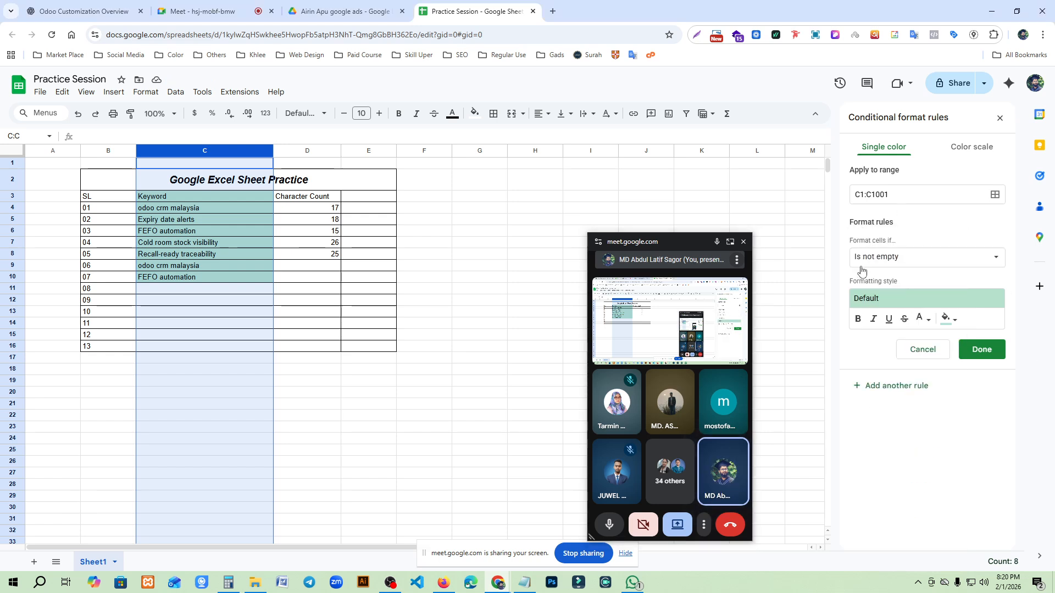
click(896, 261)
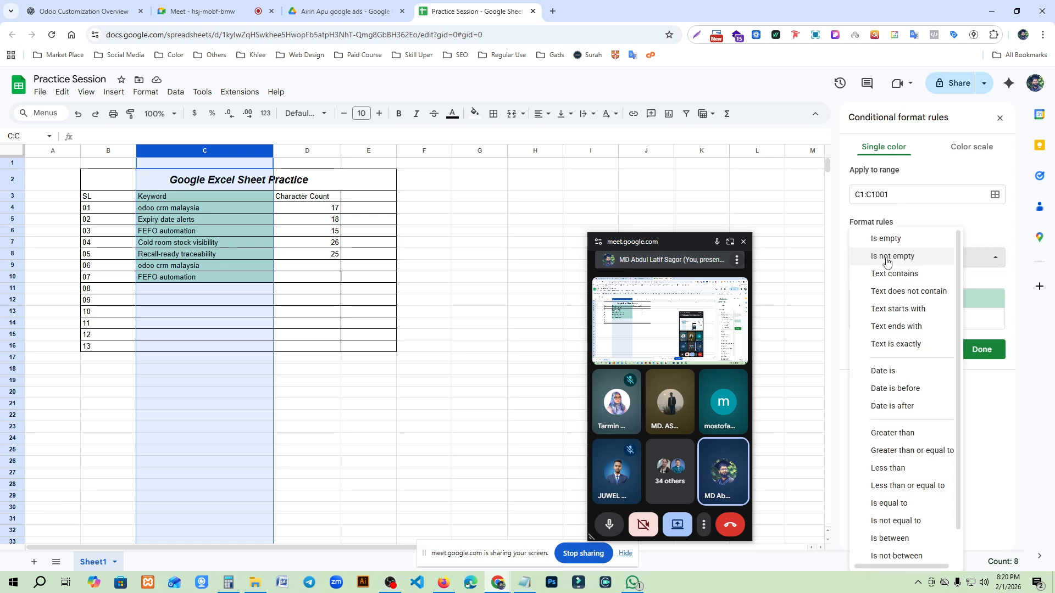
scroll(884, 435, down, 1)
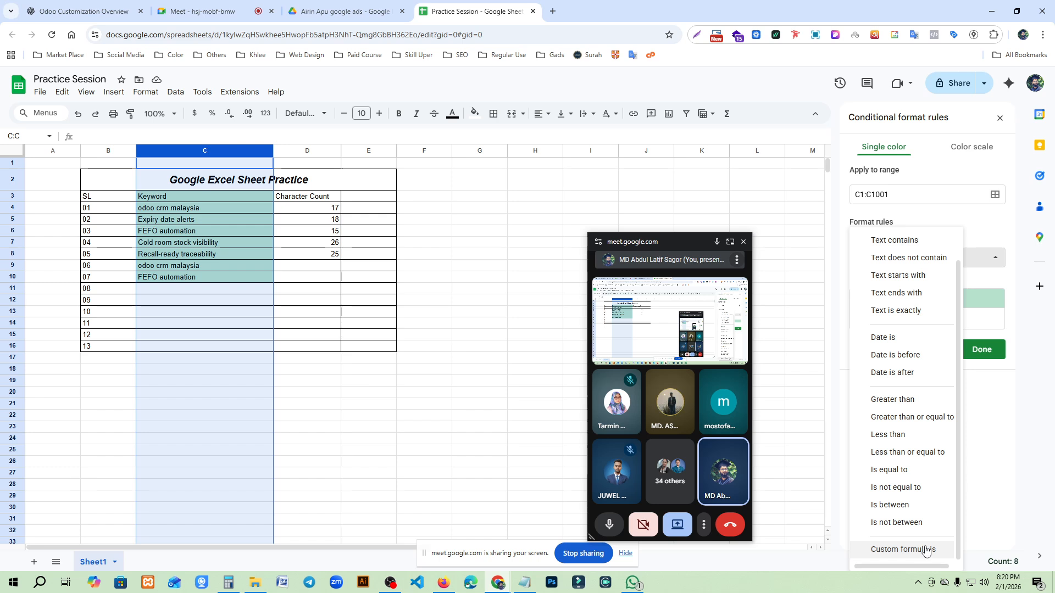
click(904, 550)
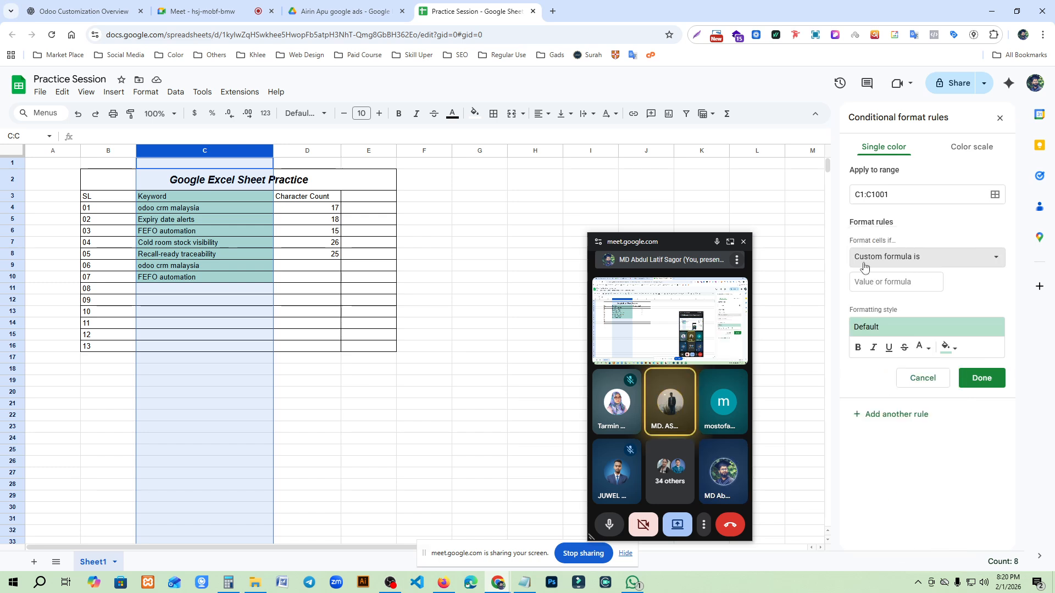
- Set the rule's custom formula to =COUNTIF(C4:C90,C4)>1 and its fill color to orange
click(873, 286)
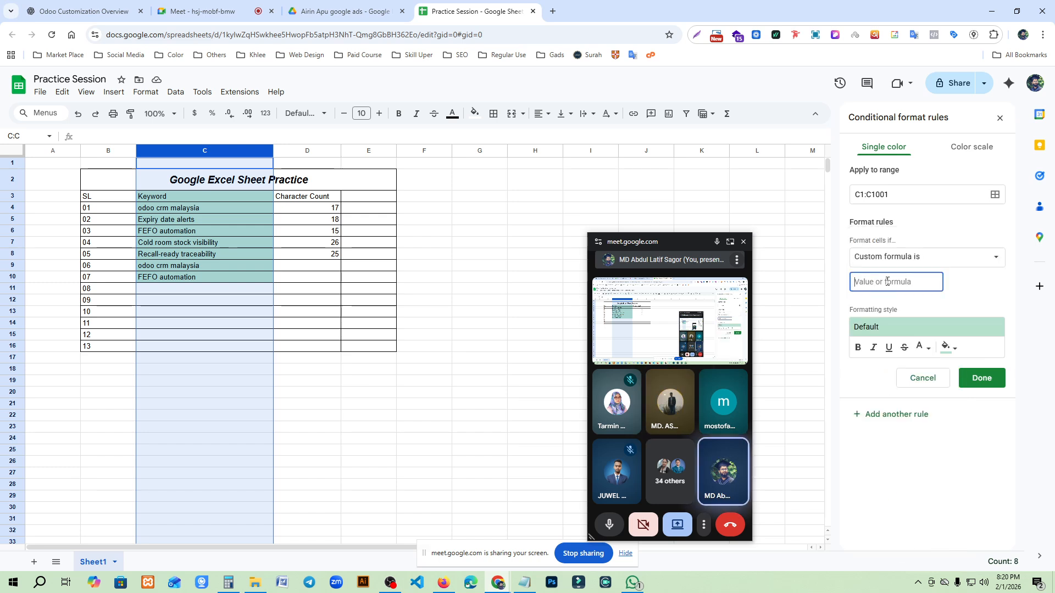
text(=COUNTIF)
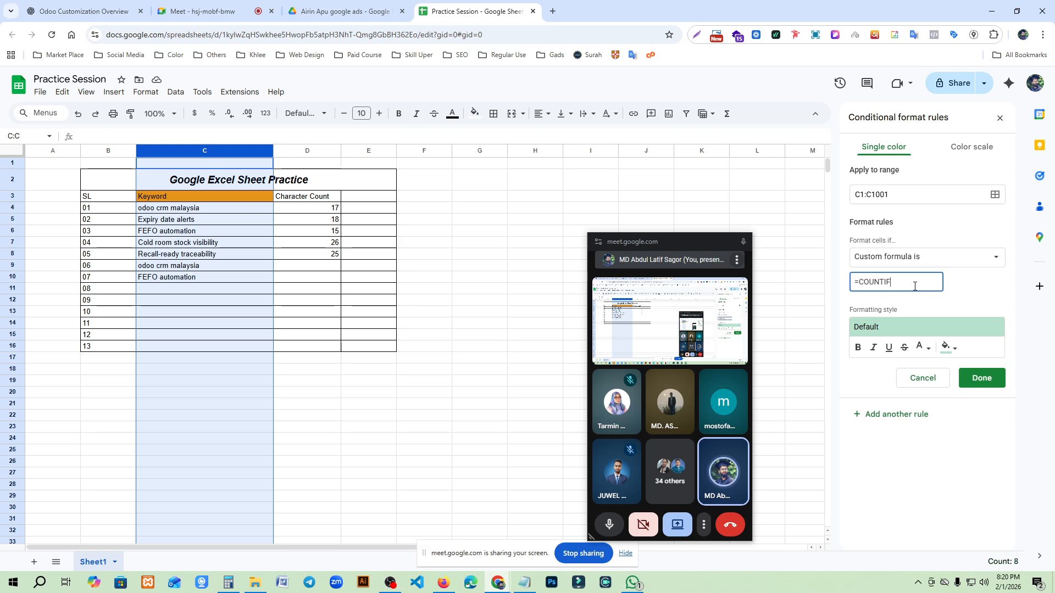
text(()
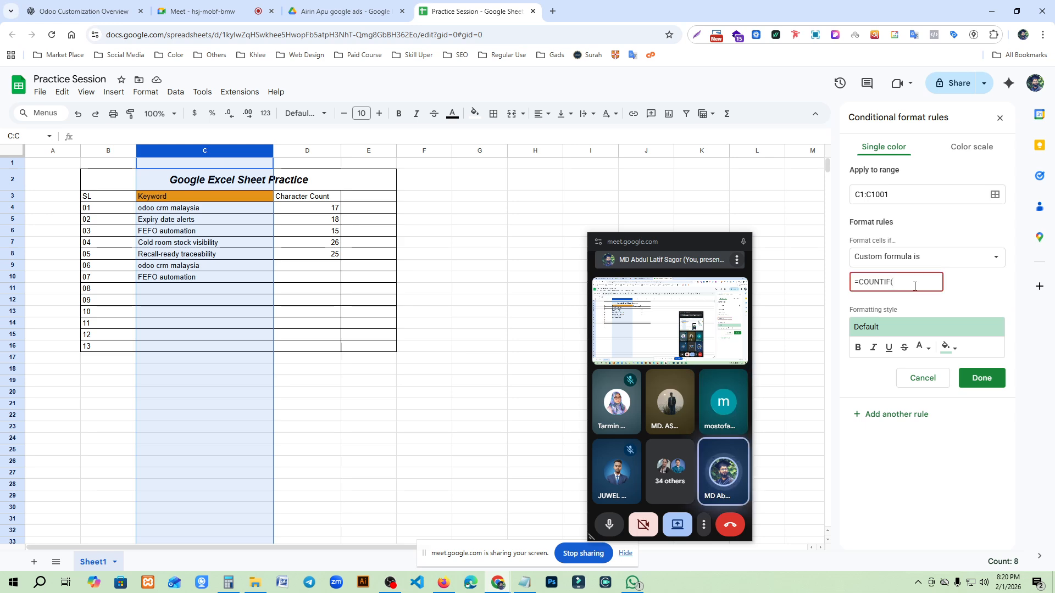
text(C4:90,)
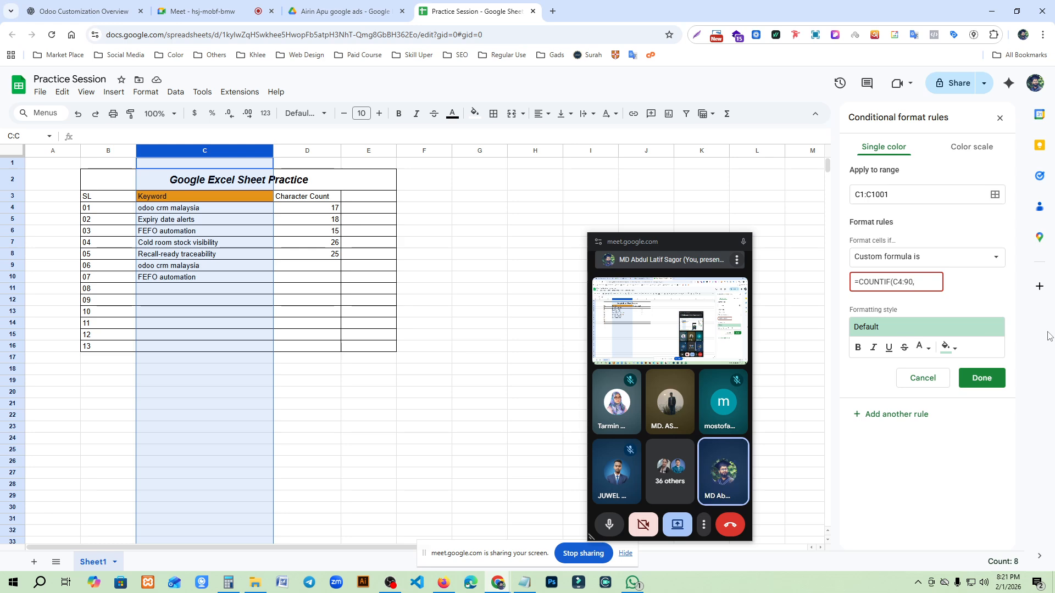
key(BackSpace)
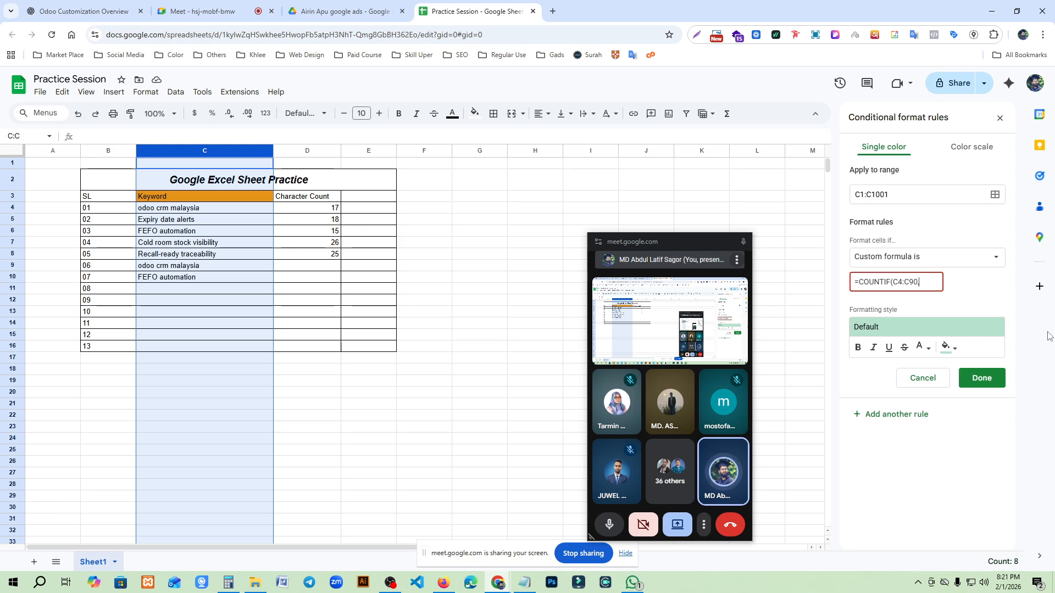
text(,C4)>)
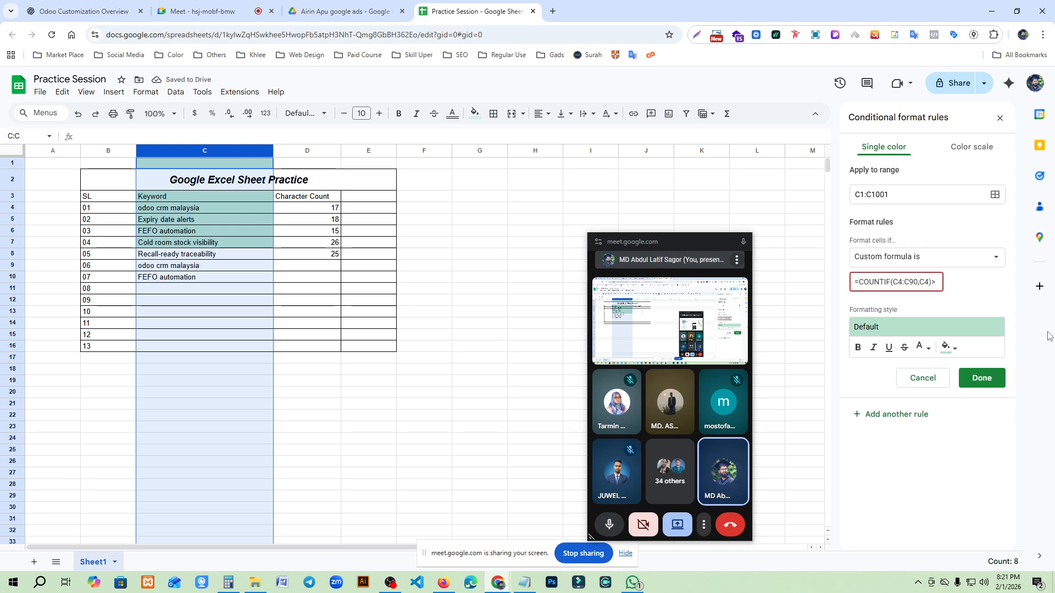
text(1)
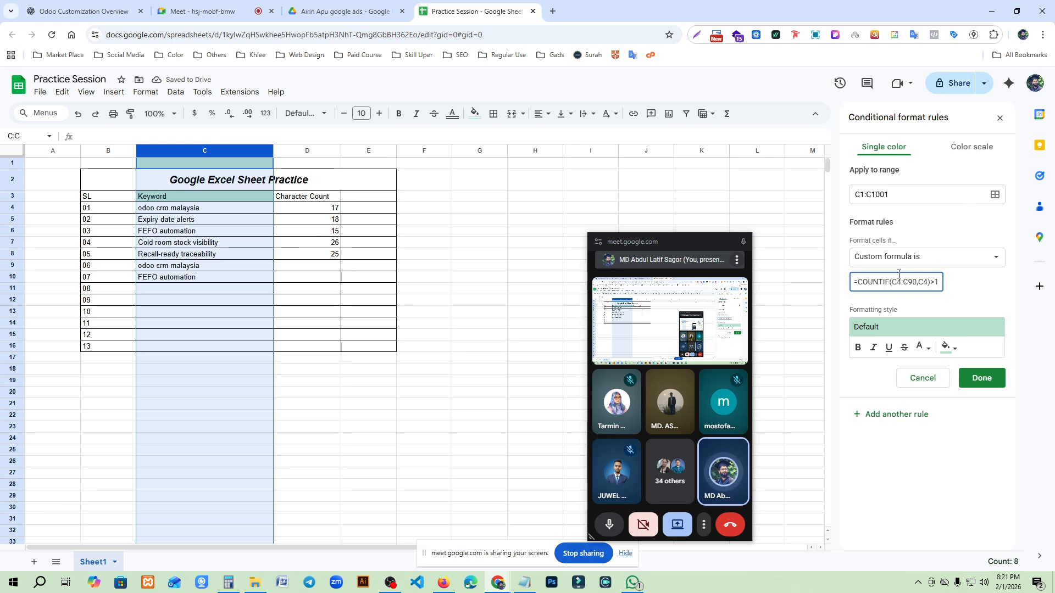
click(945, 349)
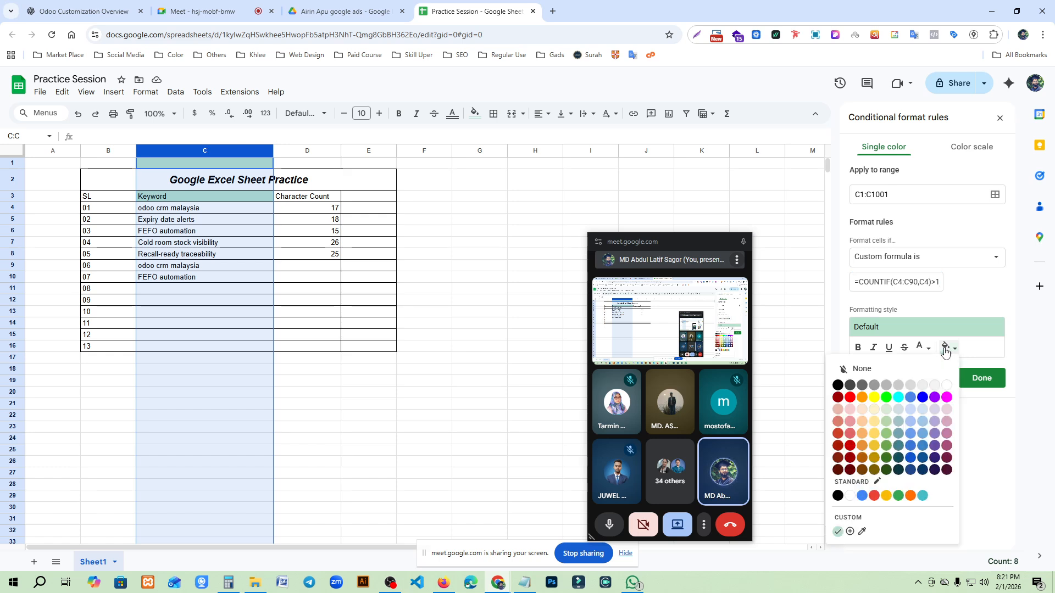
click(862, 399)
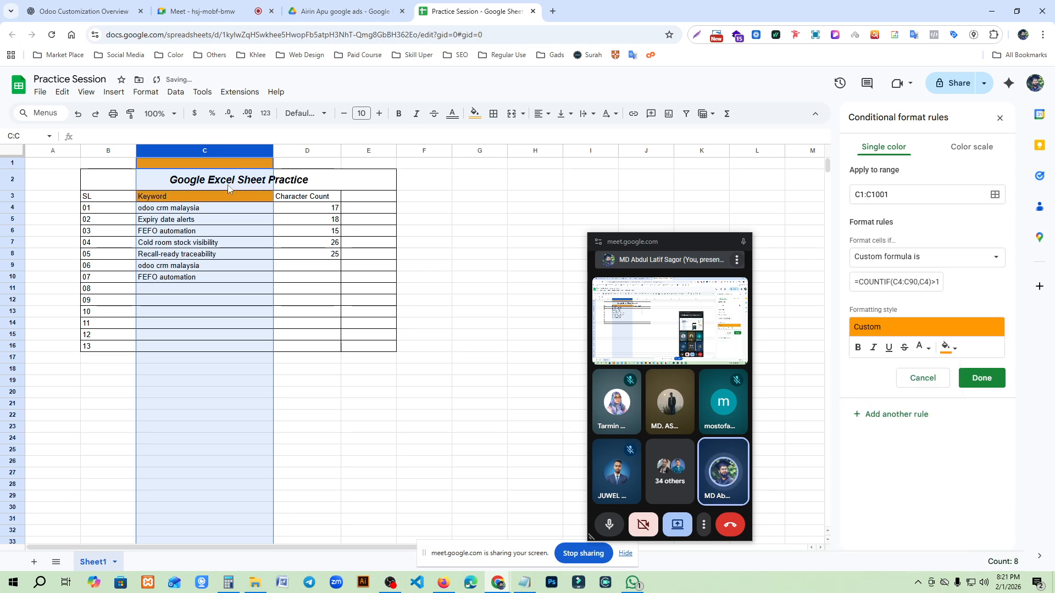
- Make the range in the rule's COUNTIF formula absolute as $C$4:$C$90
click(897, 281)
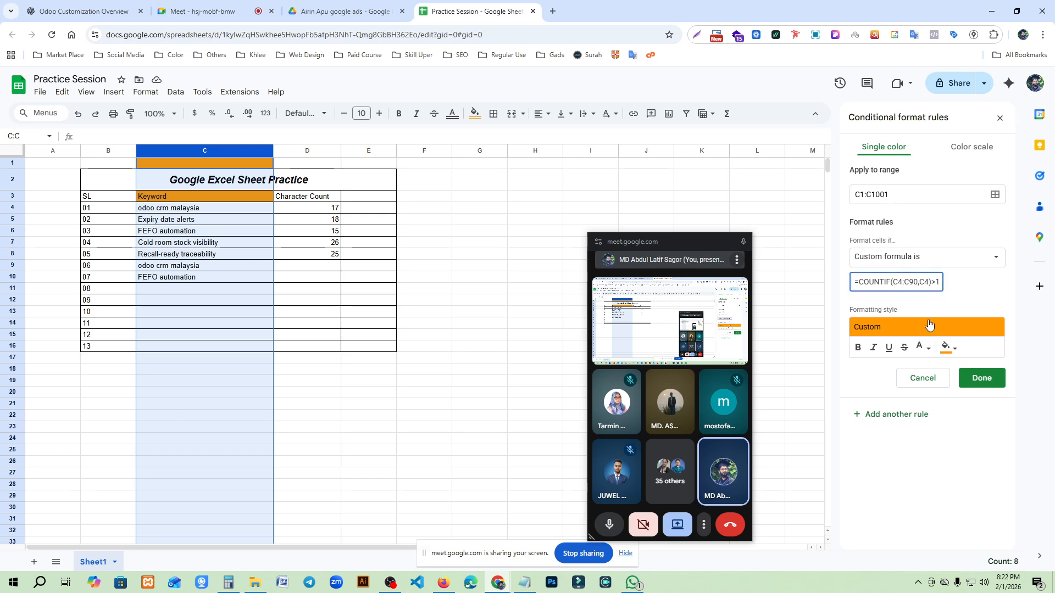
text($C)
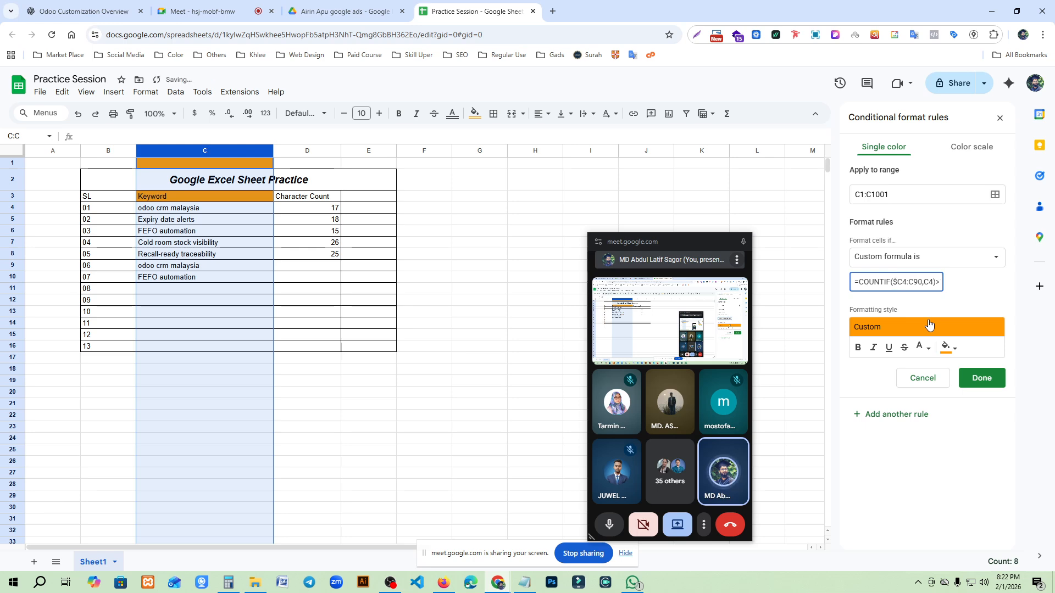
text($4:)
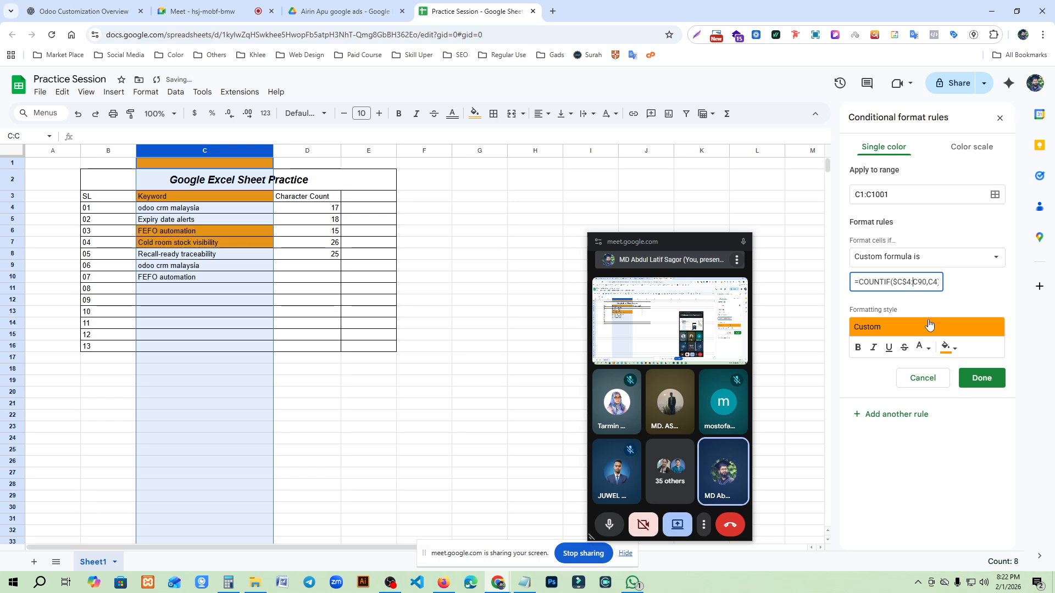
text($C$)
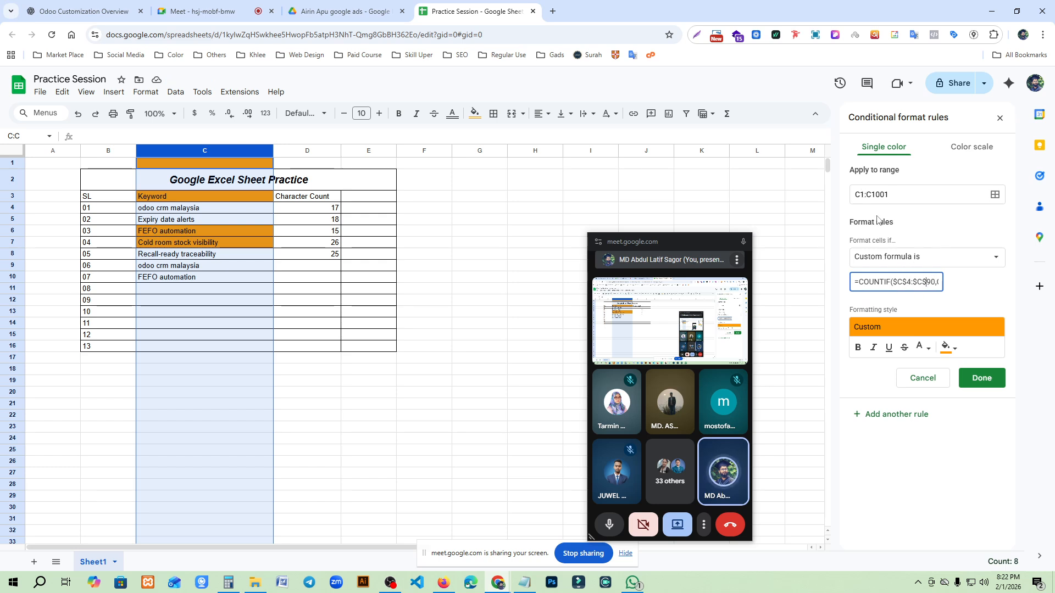
- Change the duplicate-highlighting rule's range to C4:C1001 and save the rule
click(860, 195)
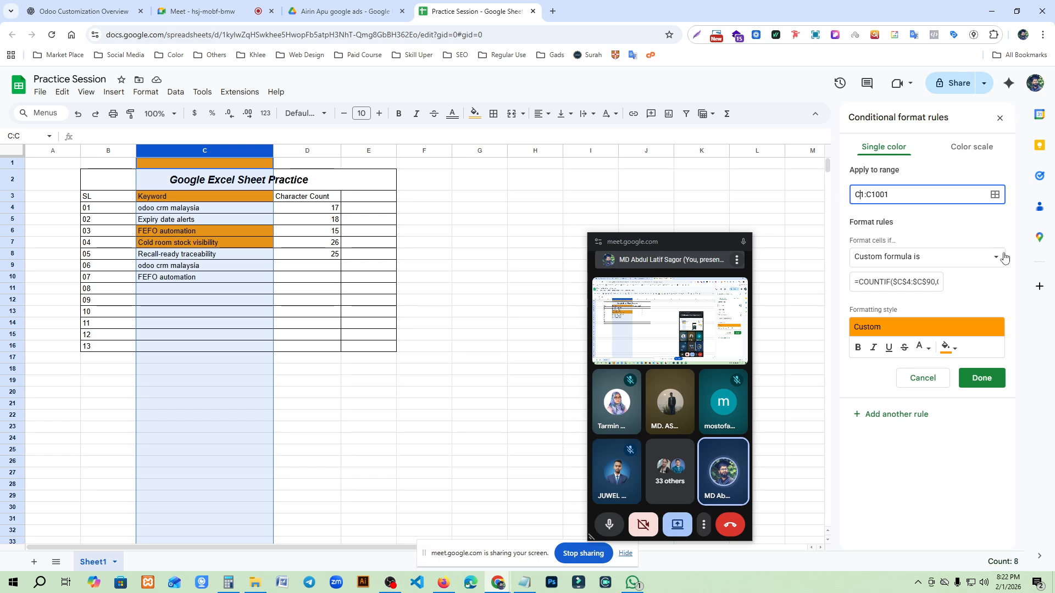
text(4)
click(910, 282)
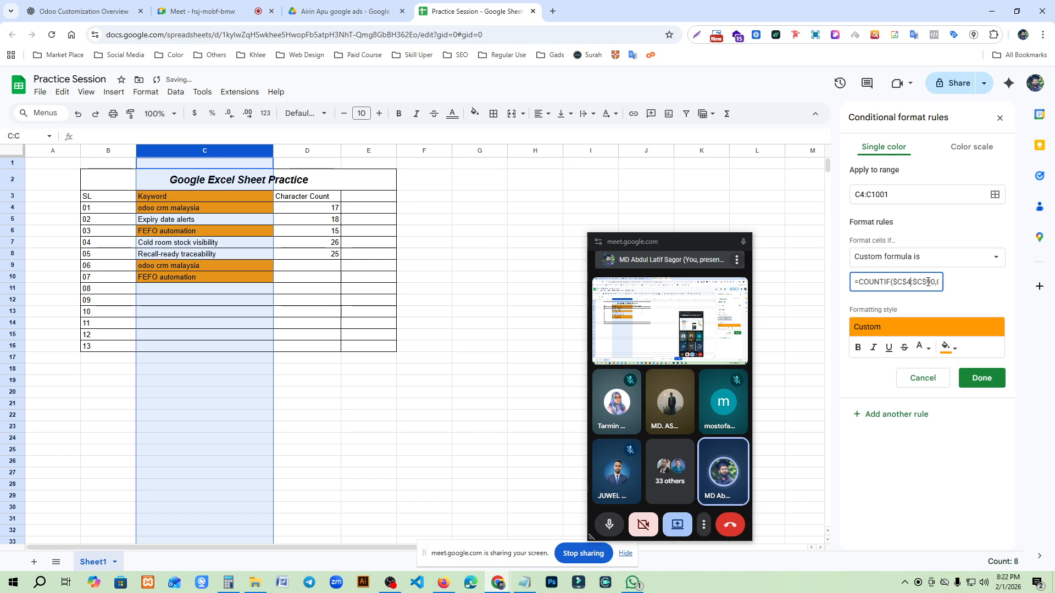
click(980, 378)
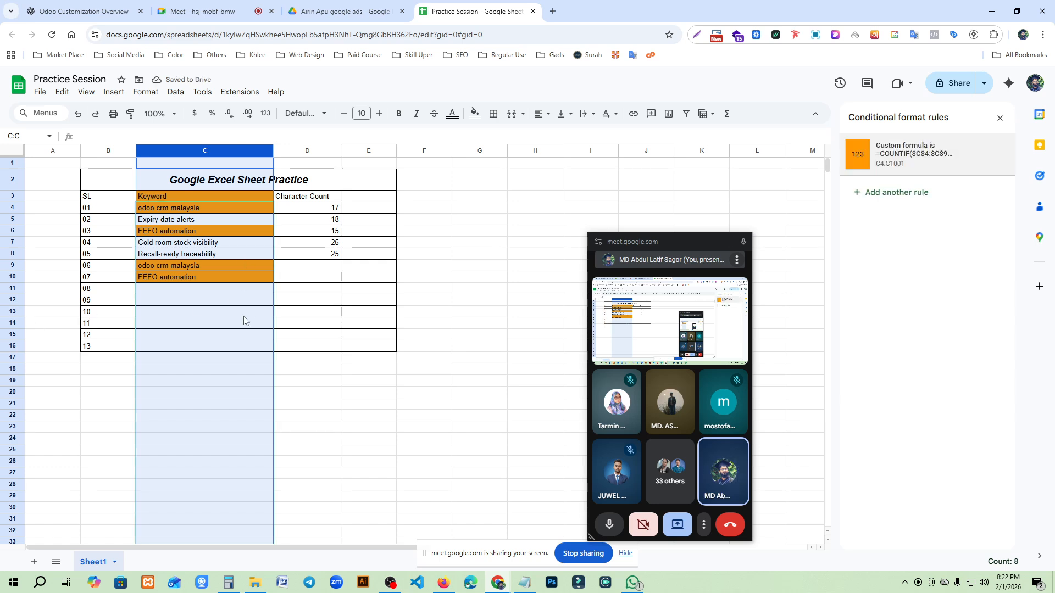
- Compare the highlighted duplicate keywords in C4, C6, C9 and C10
click(238, 333)
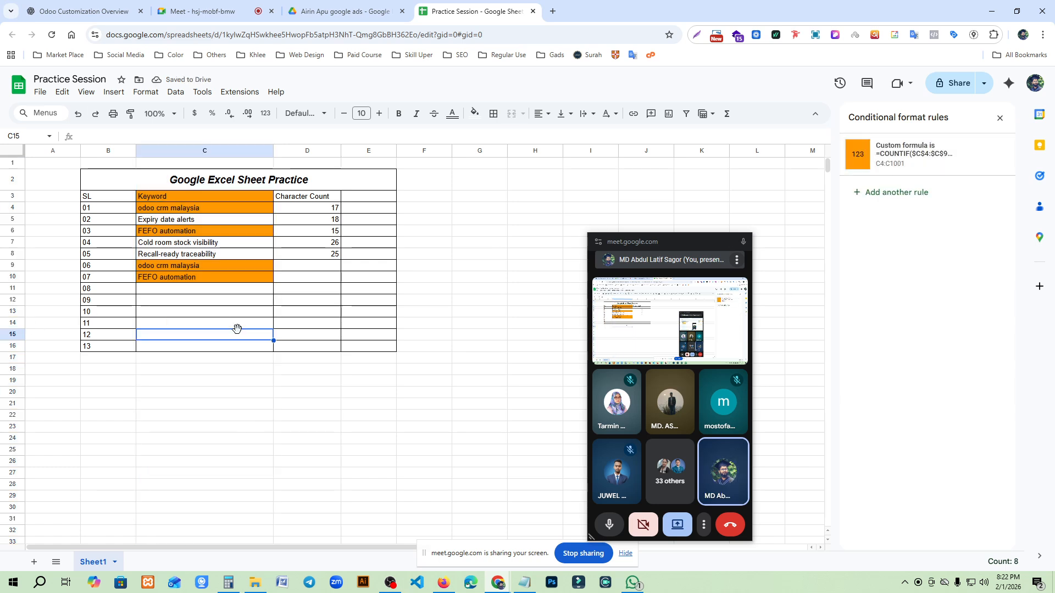
click(168, 212)
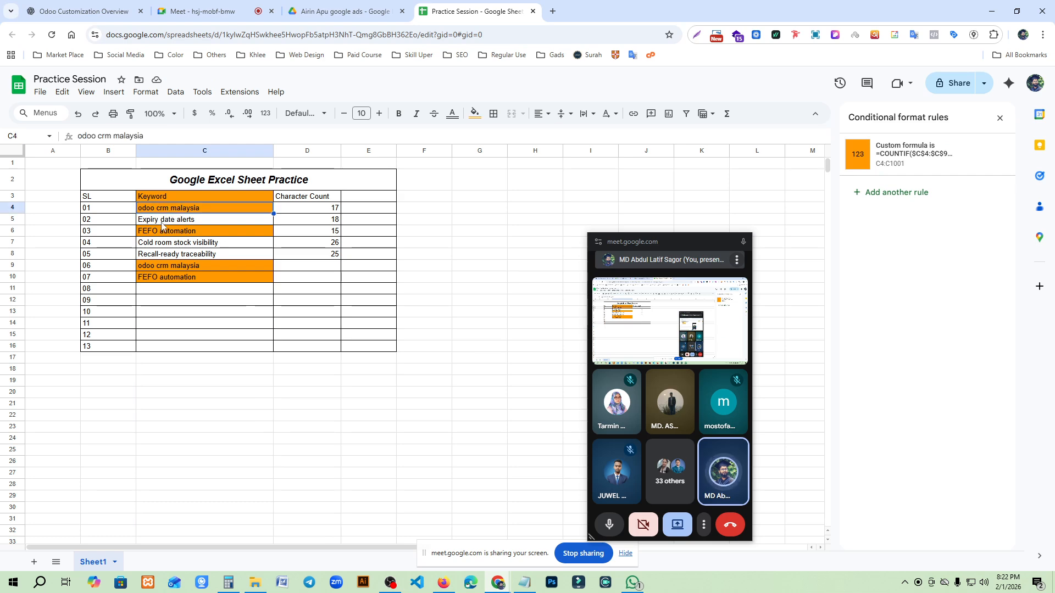
click(158, 278)
click(161, 265)
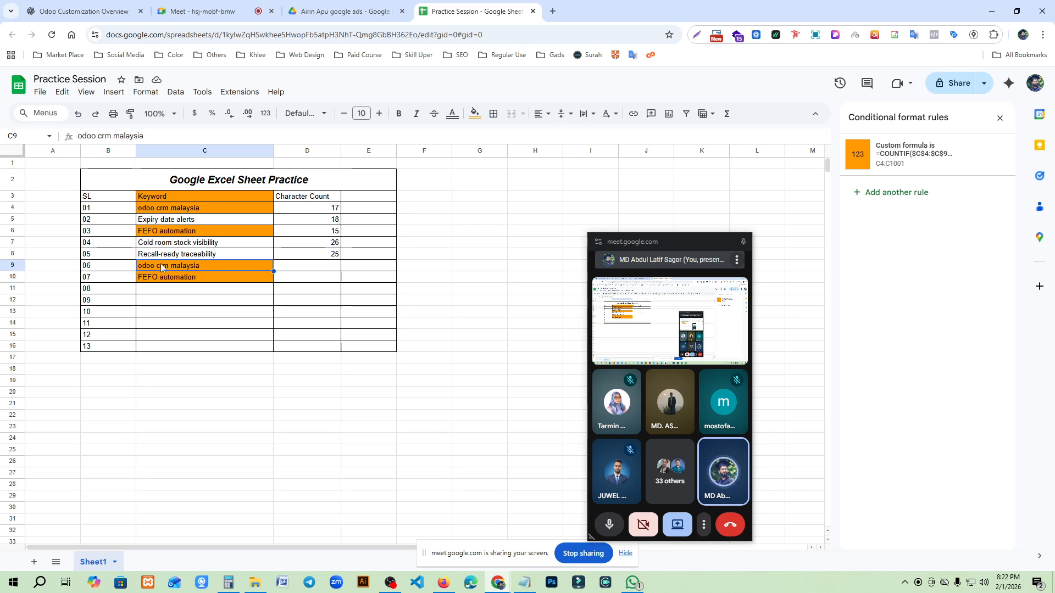
click(160, 233)
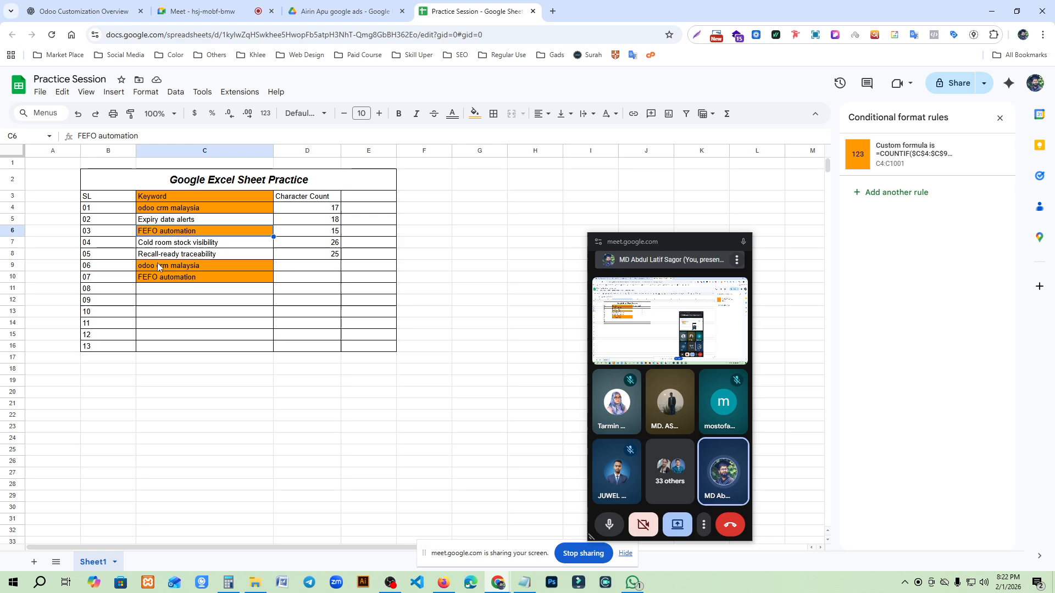
click(159, 280)
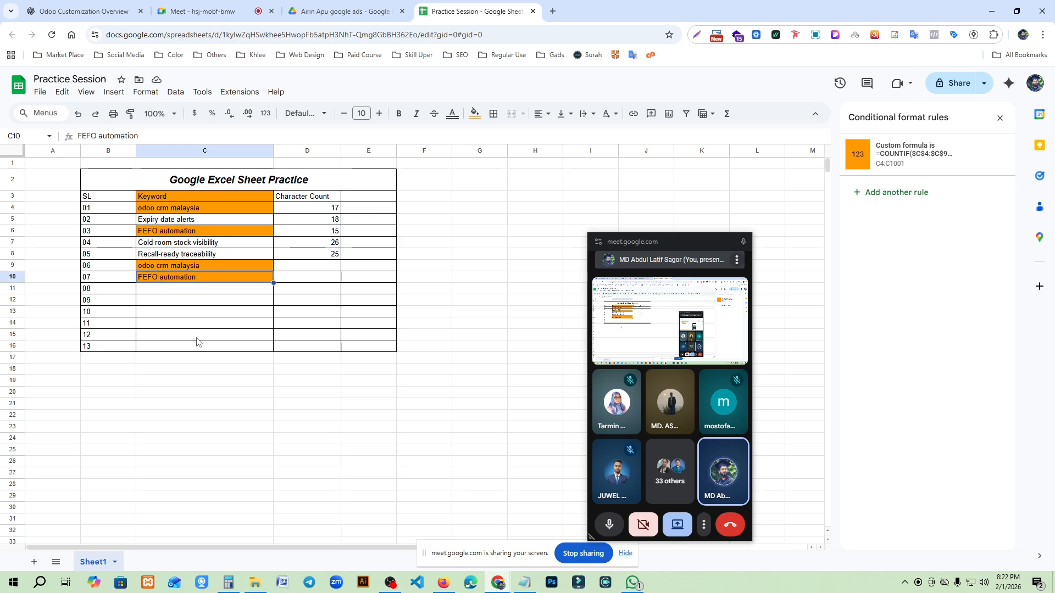
- Clear the orange fill from the Keyword header cell C3
click(159, 195)
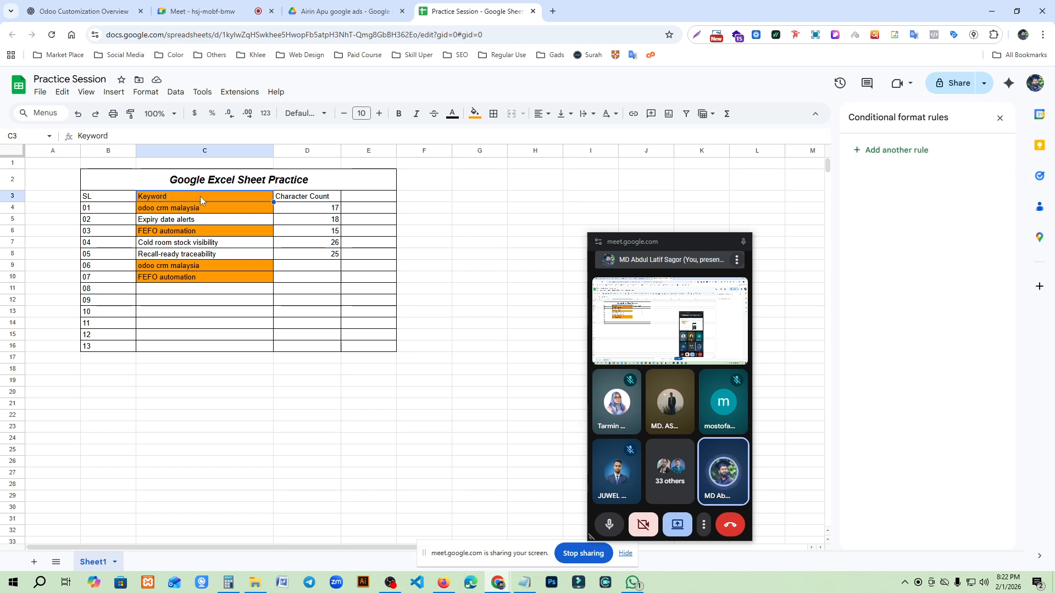
click(475, 114)
click(583, 153)
click(470, 244)
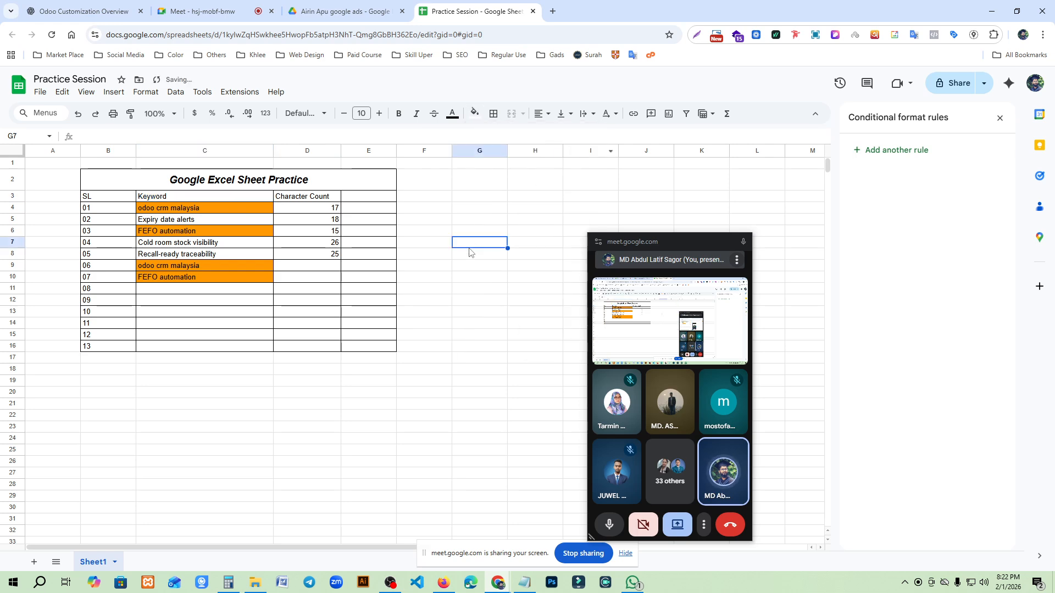
- Copy the keyword Recall-ready traceability from C8 into C12 to test the duplicate highlighting
drag(207, 212, 224, 282)
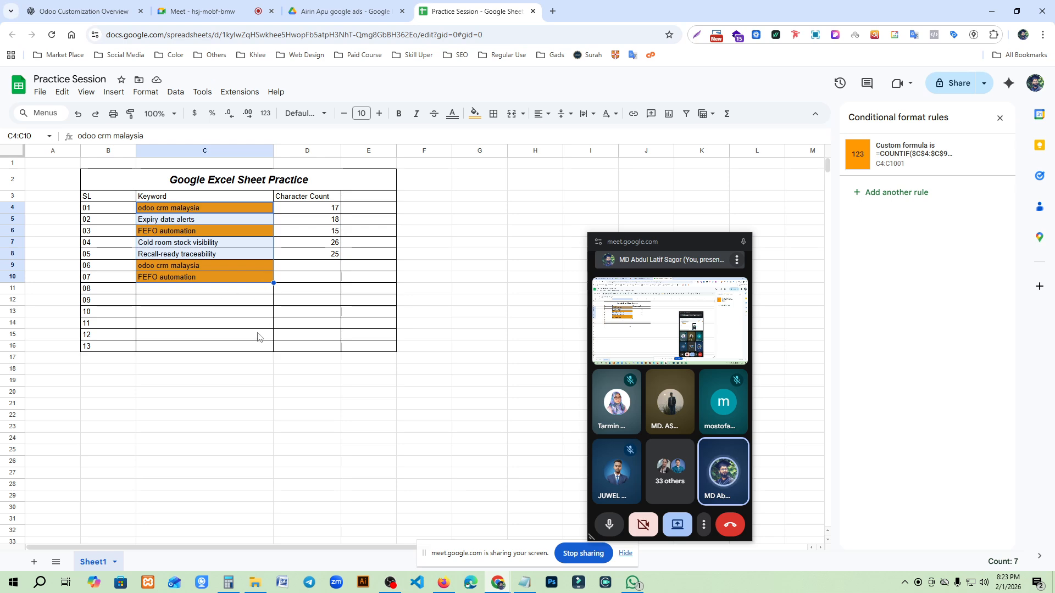
click(206, 255)
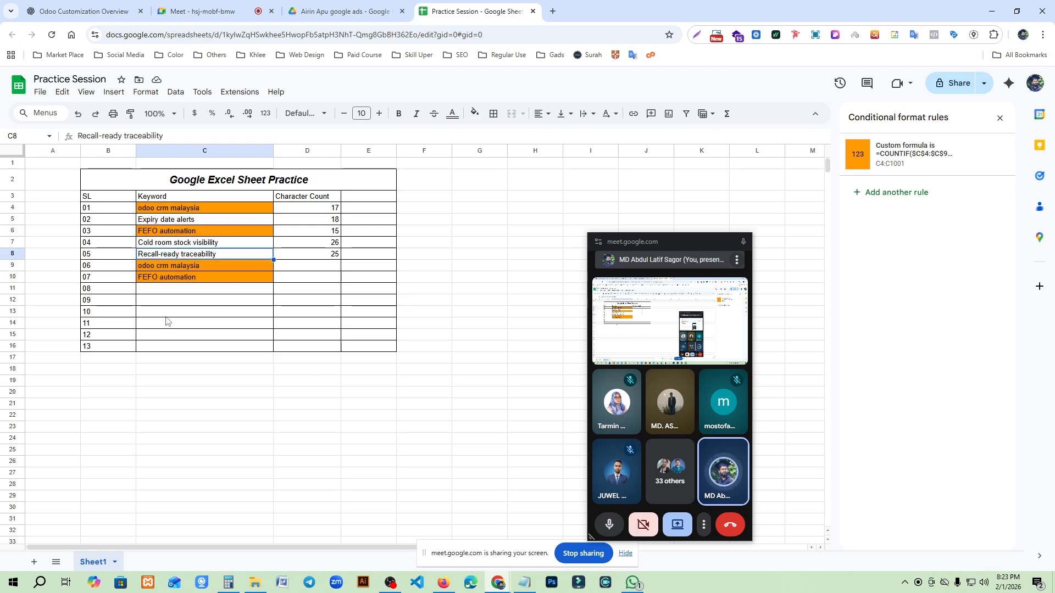
key(ctrl+c)
click(196, 303)
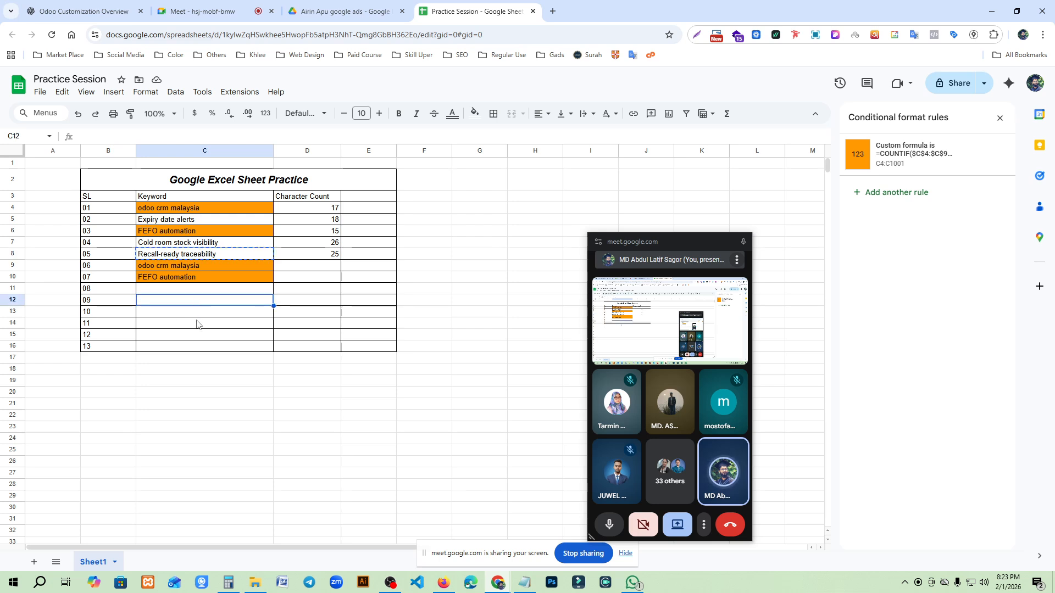
key(ctrl+v)
click(218, 417)
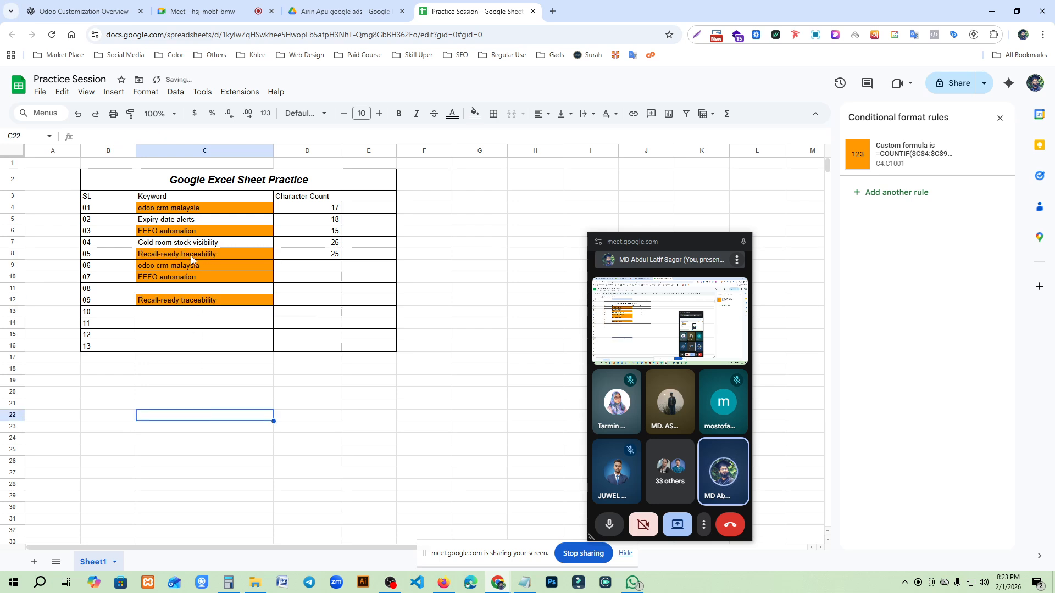
- Delete the repeated keyword FEFO automation from C10
click(209, 267)
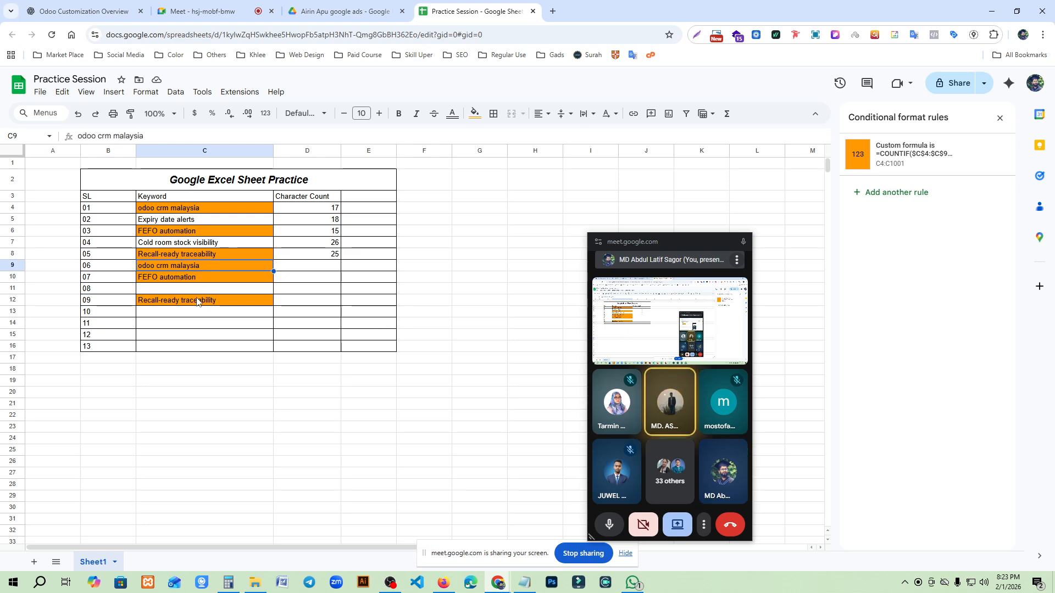
click(196, 278)
key(Delete)
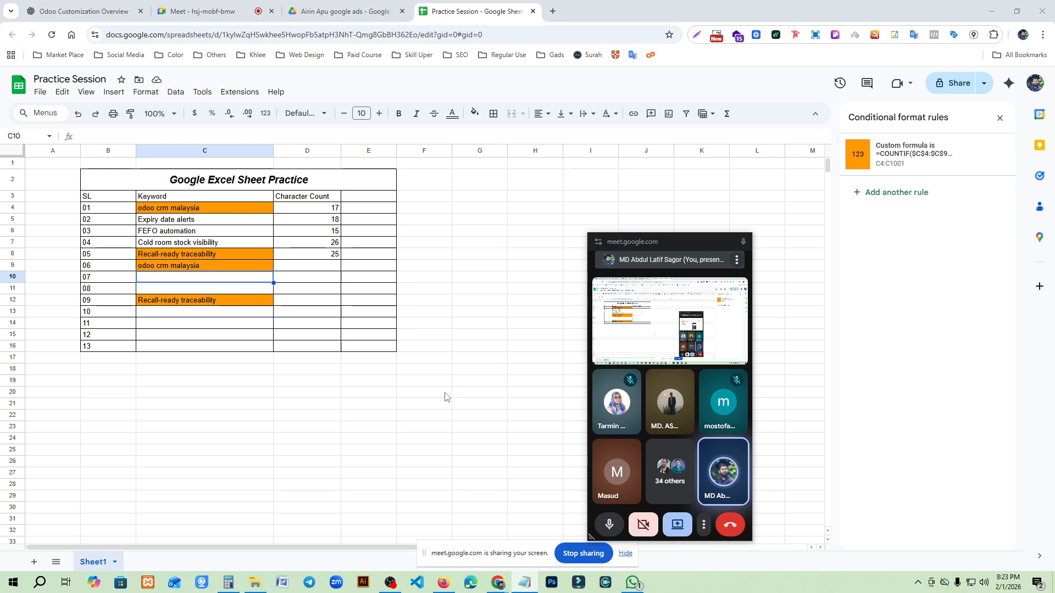
- Move the floating meeting window farther away from the keyword table
mouse_move(673, 239)
mouse_down()
mouse_move(803, 233)
mouse_move(676, 223)
mouse_up()
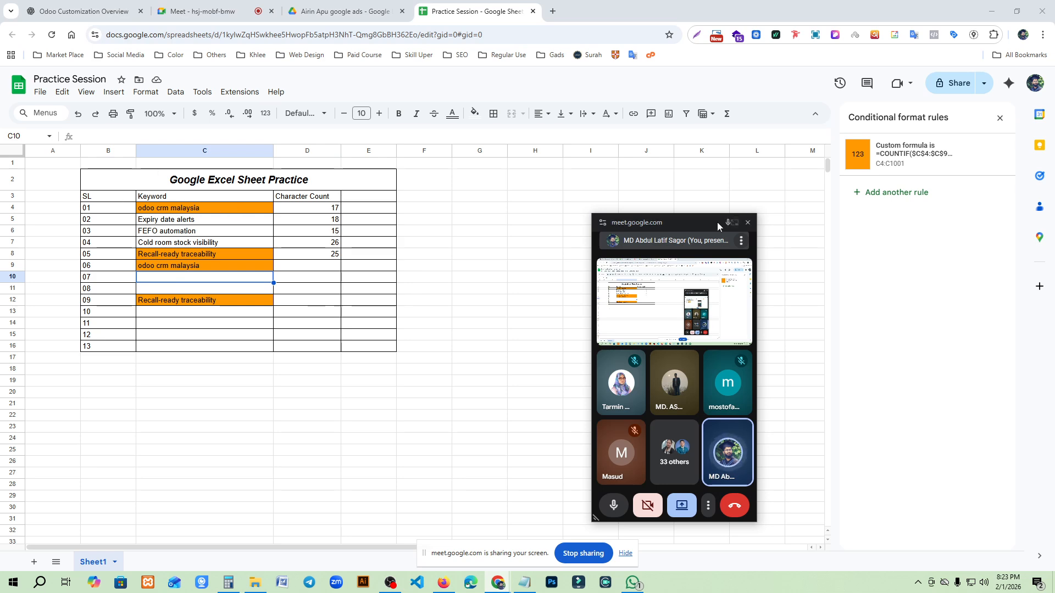
drag(684, 222, 778, 229)
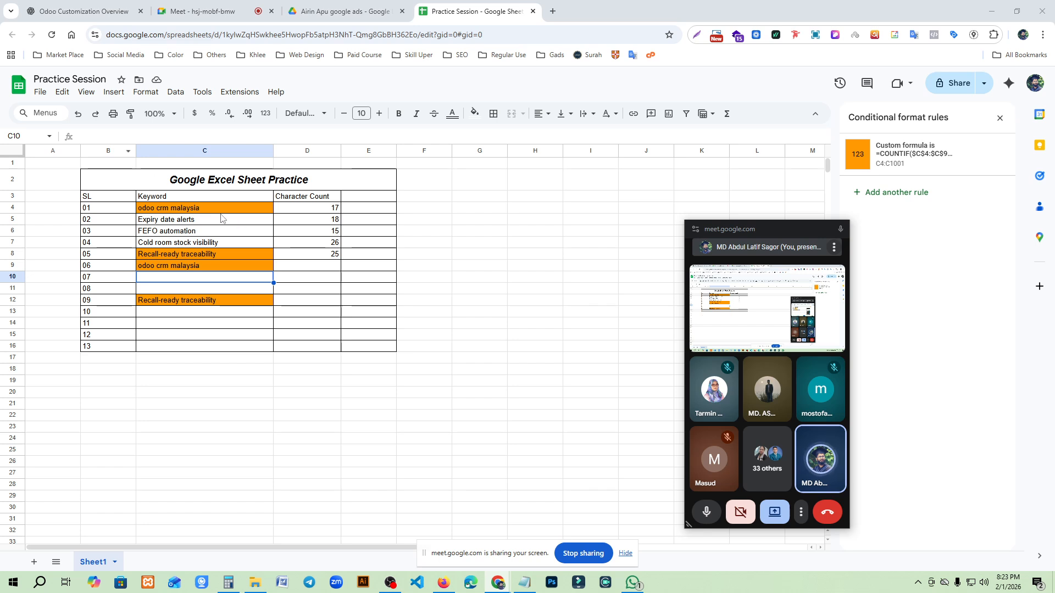
- Freeze only the first row of the sheet and test it by scrolling
click(11, 176)
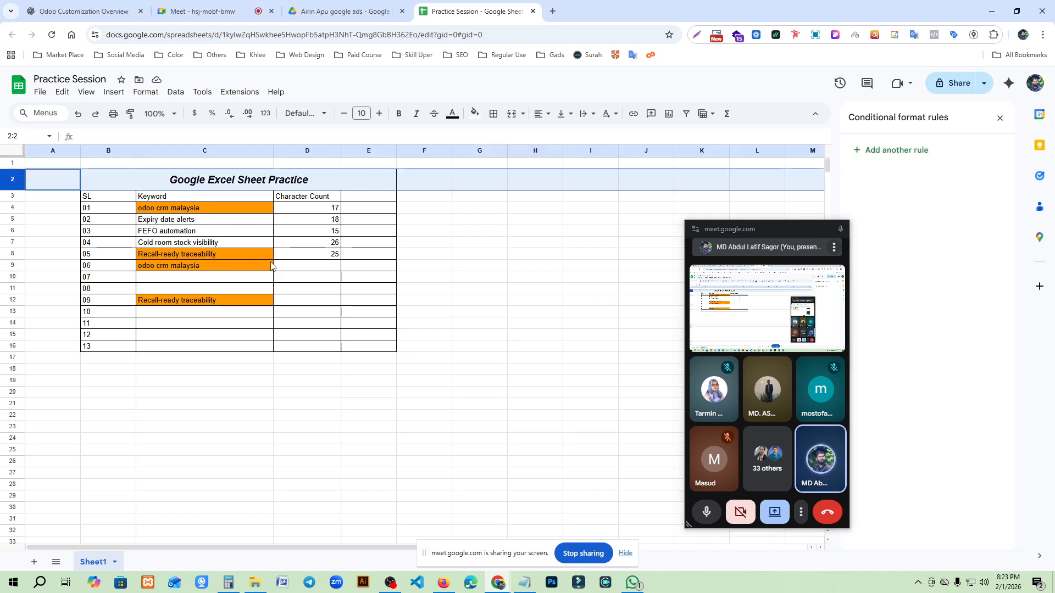
scroll(306, 275, down, 2)
scroll(305, 276, down, 2)
scroll(304, 277, up, 5)
click(43, 197)
click(11, 178)
click(111, 93)
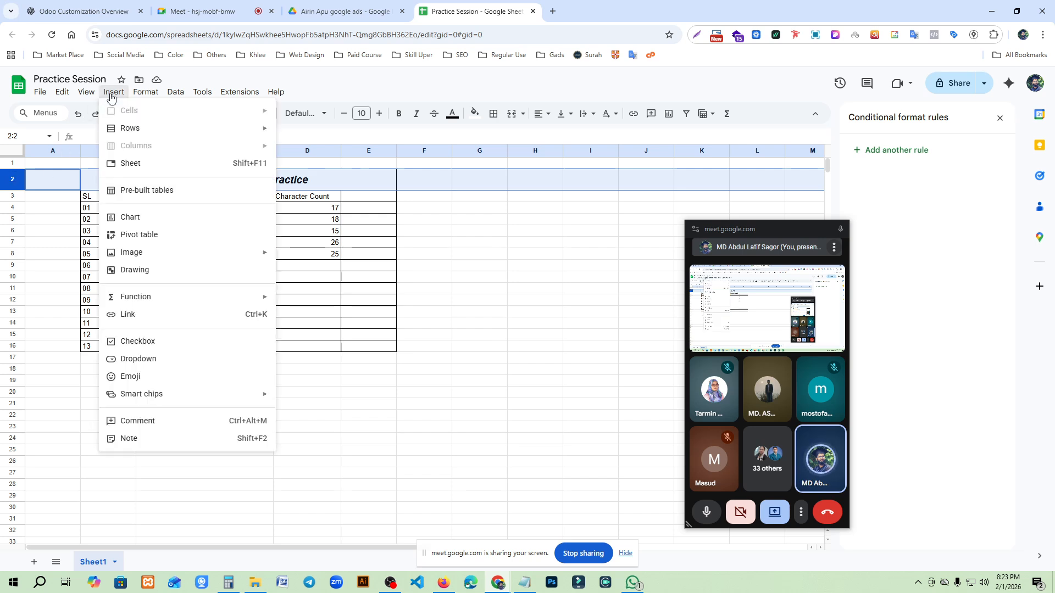
mouse_move(149, 97)
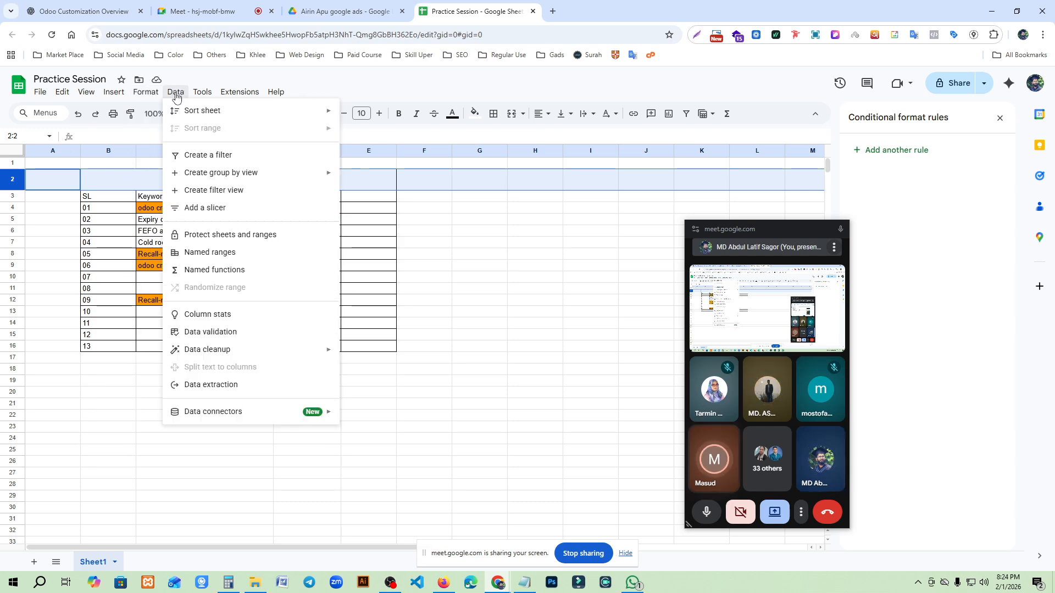
mouse_move(75, 94)
mouse_move(129, 135)
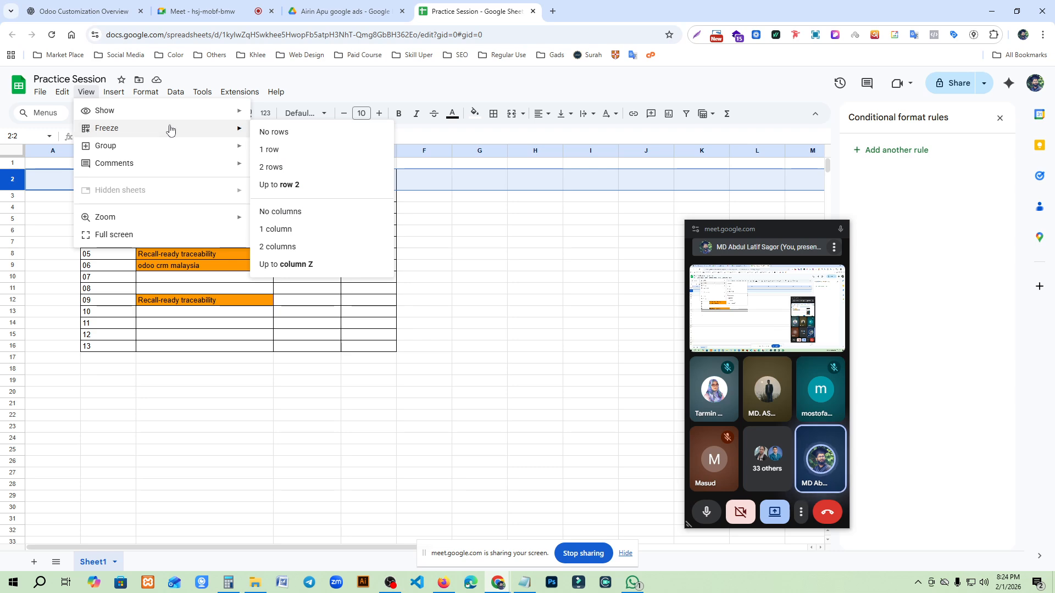
click(280, 150)
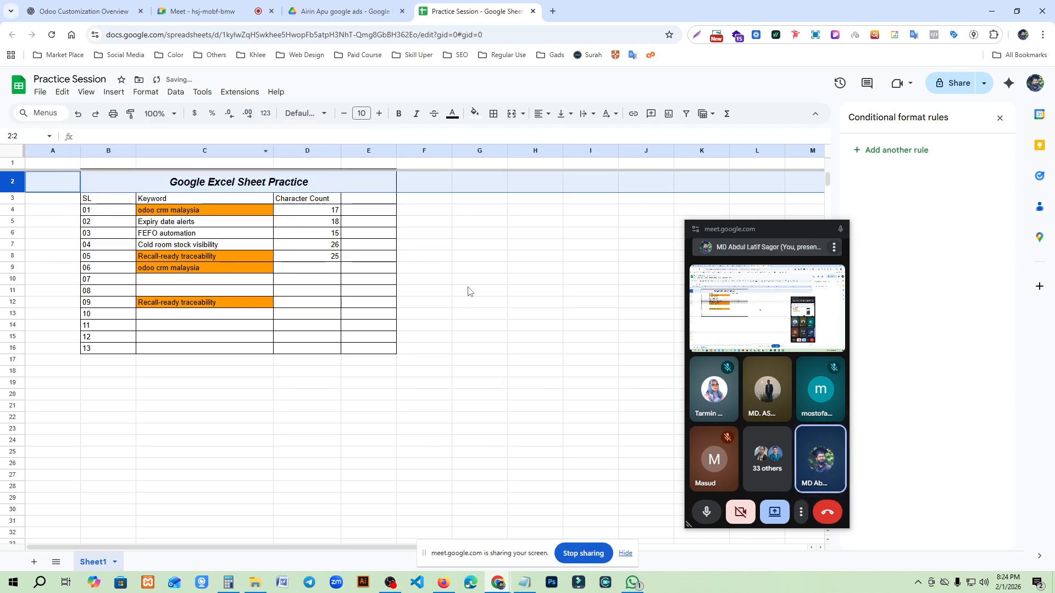
scroll(434, 272, down, 2)
scroll(473, 332, up, 2)
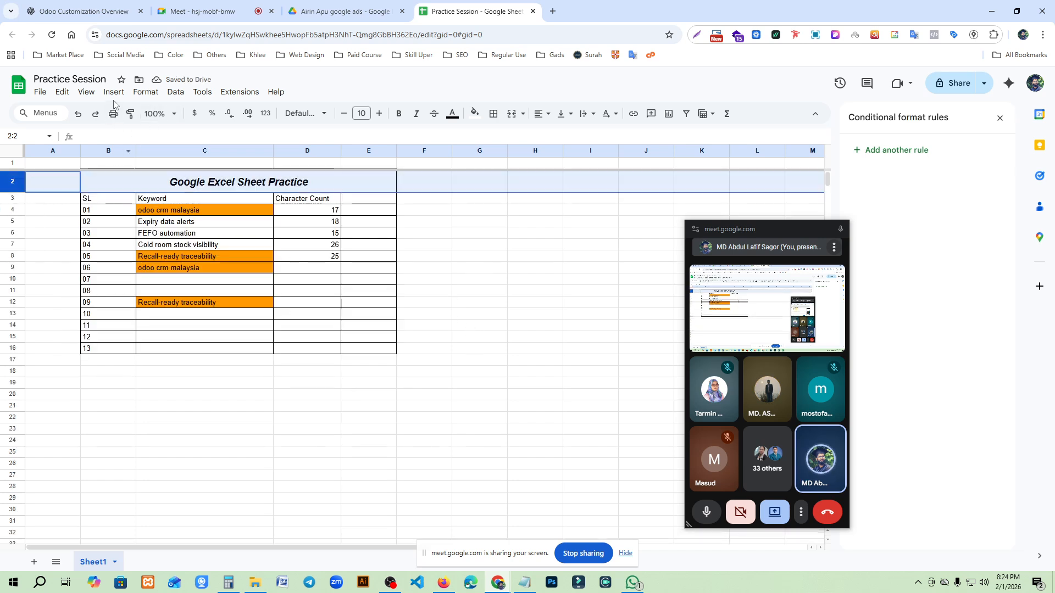
- Freeze the first two rows so the table title in row 2 stays in place while scrolling
click(85, 92)
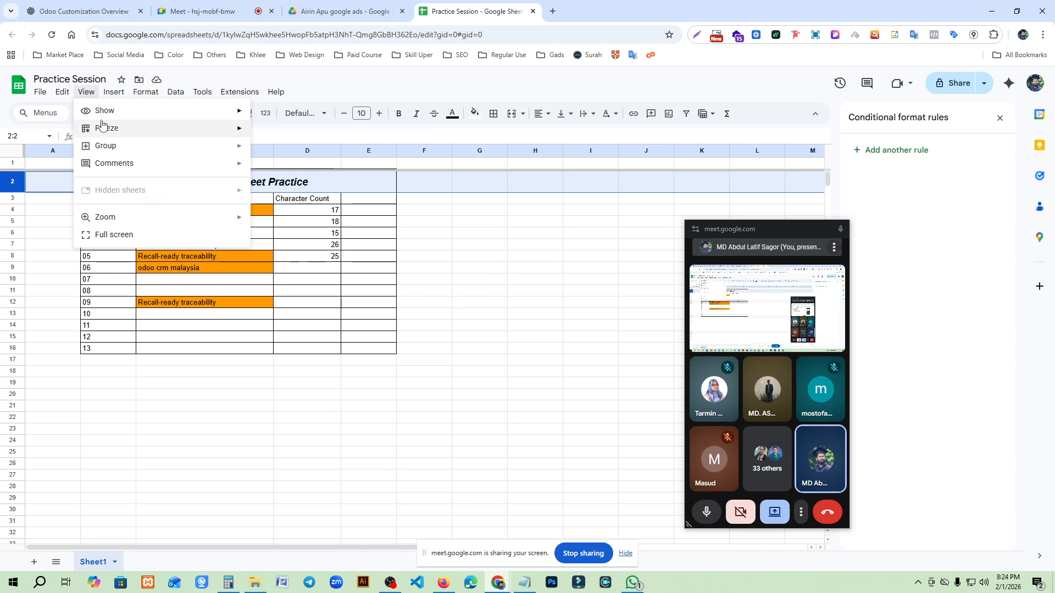
click(286, 168)
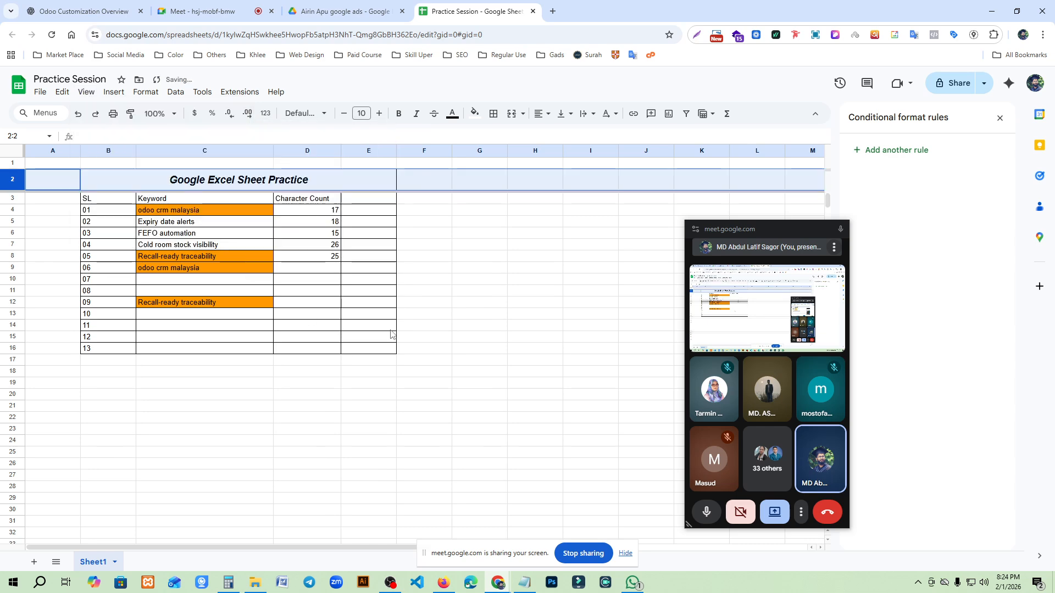
click(451, 314)
scroll(338, 242, down, 10)
scroll(311, 454, up, 10)
scroll(278, 270, down, 10)
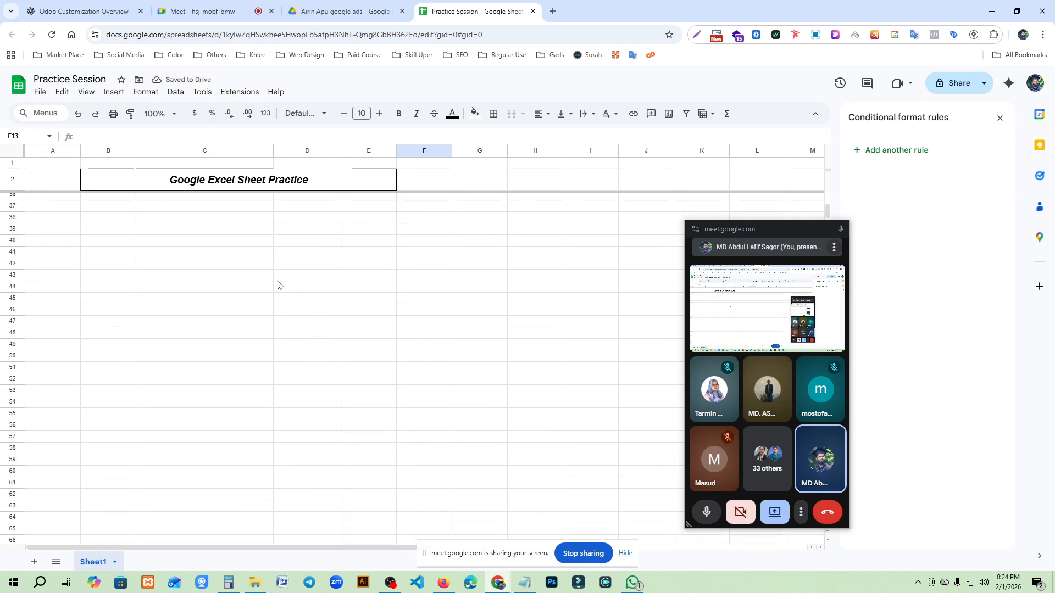
scroll(229, 314, up, 10)
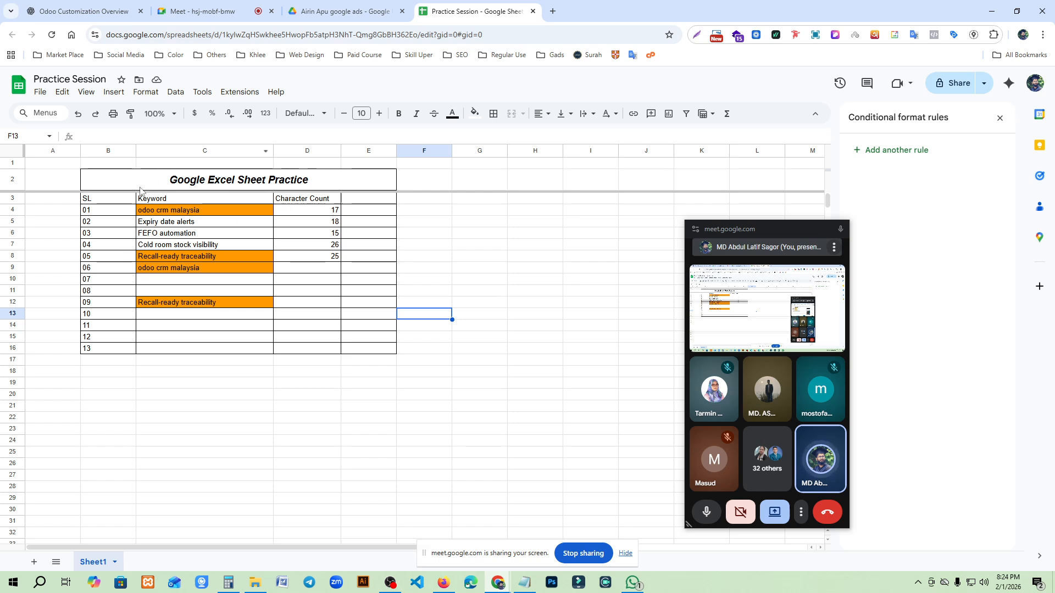
- Try to freeze the first two columns of the sheet
click(107, 149)
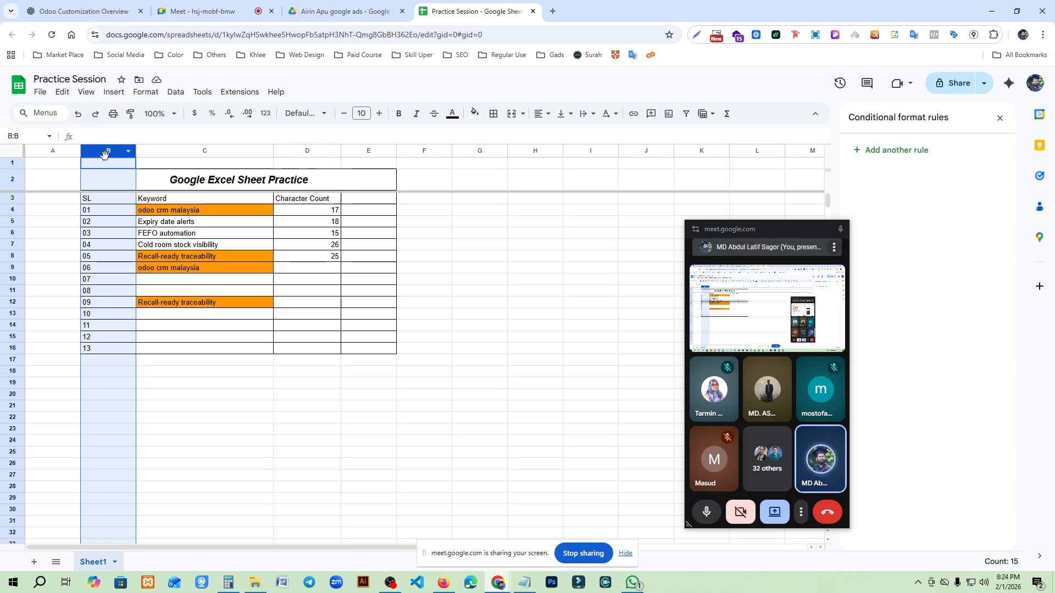
click(86, 91)
mouse_move(247, 136)
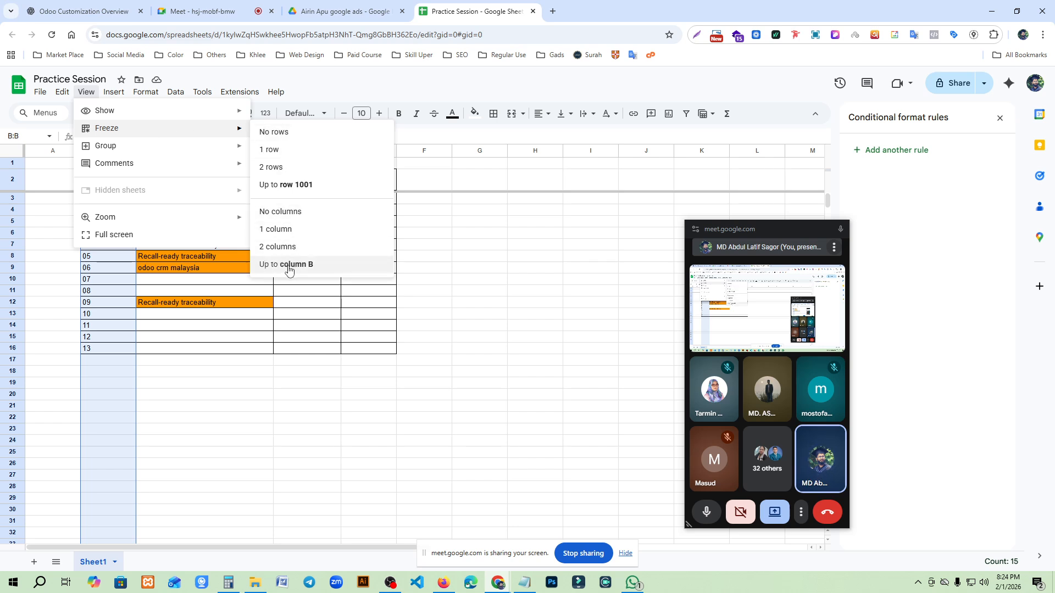
click(286, 250)
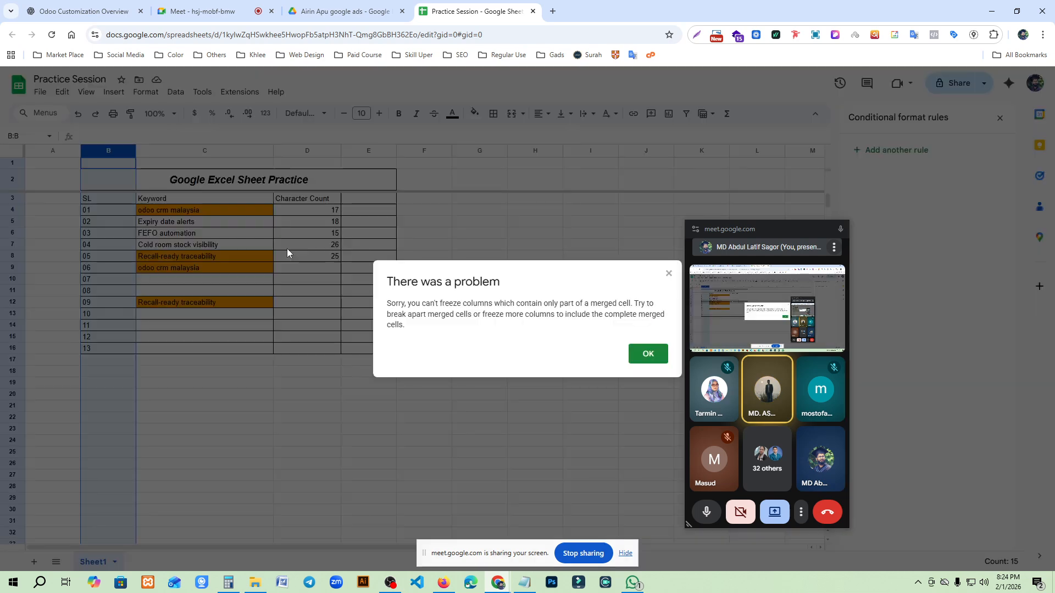
key(Escape)
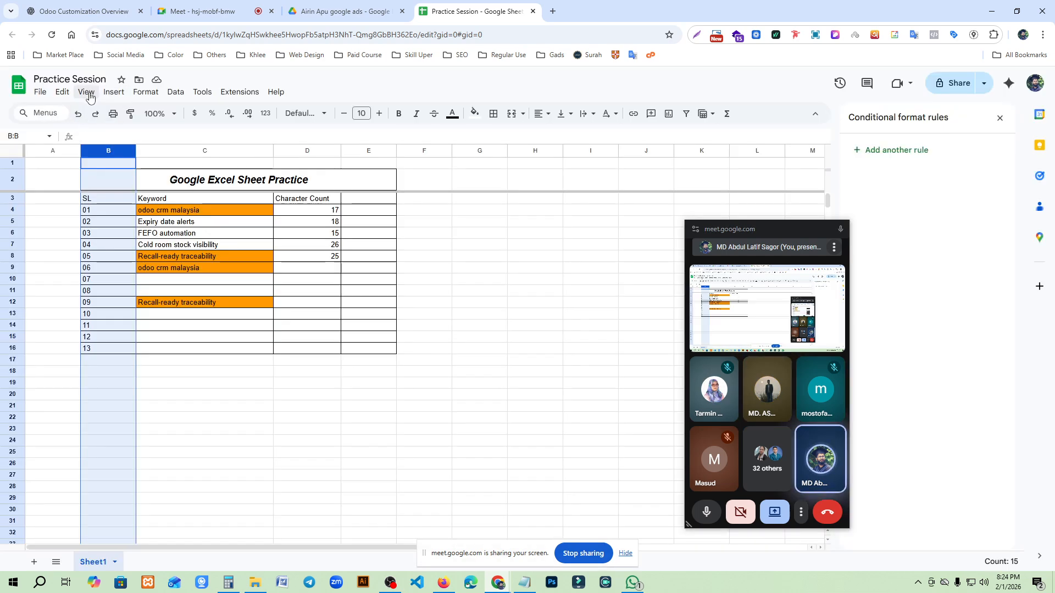
- Try to freeze the sheet up to column B, using the selected SL column as the limit
click(89, 94)
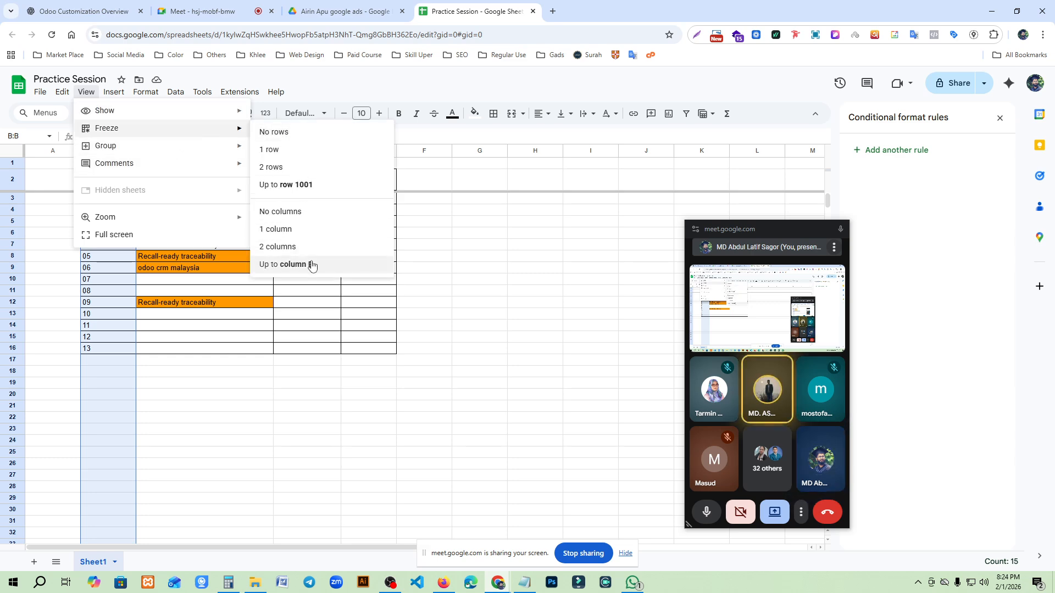
click(311, 266)
click(646, 355)
scroll(285, 268, down, 5)
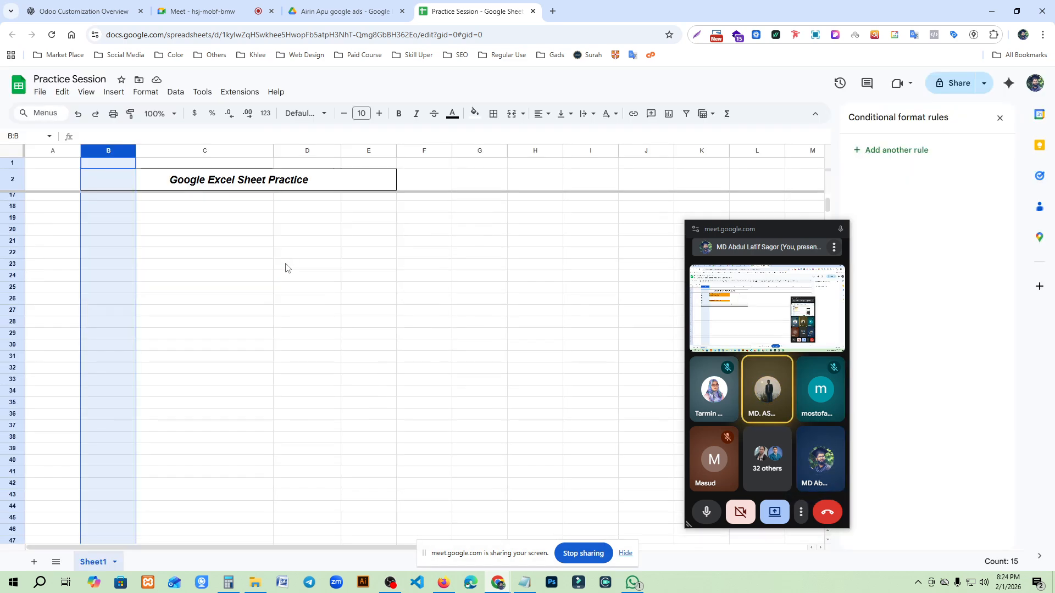
scroll(314, 311, up, 5)
drag(387, 548, 357, 517)
click(123, 283)
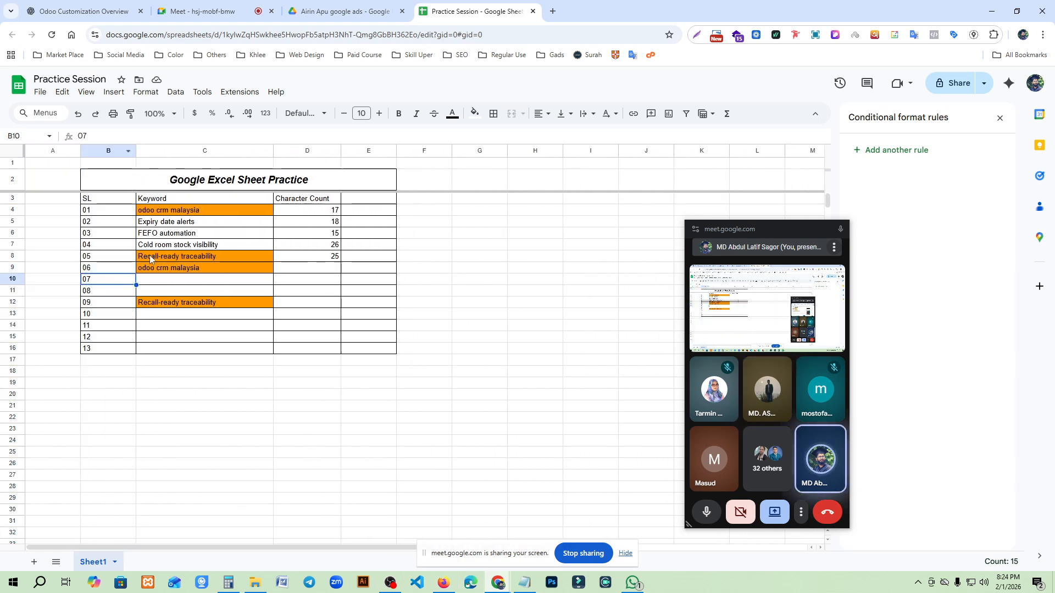
- Freeze the first column of the sheet and test it by scrolling sideways
click(108, 150)
click(86, 91)
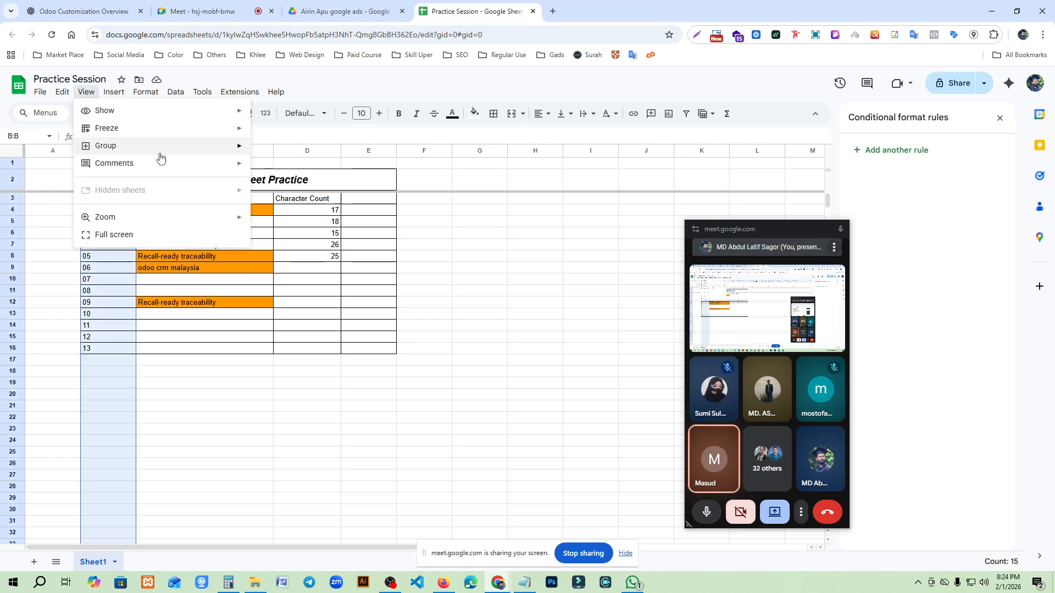
mouse_move(183, 132)
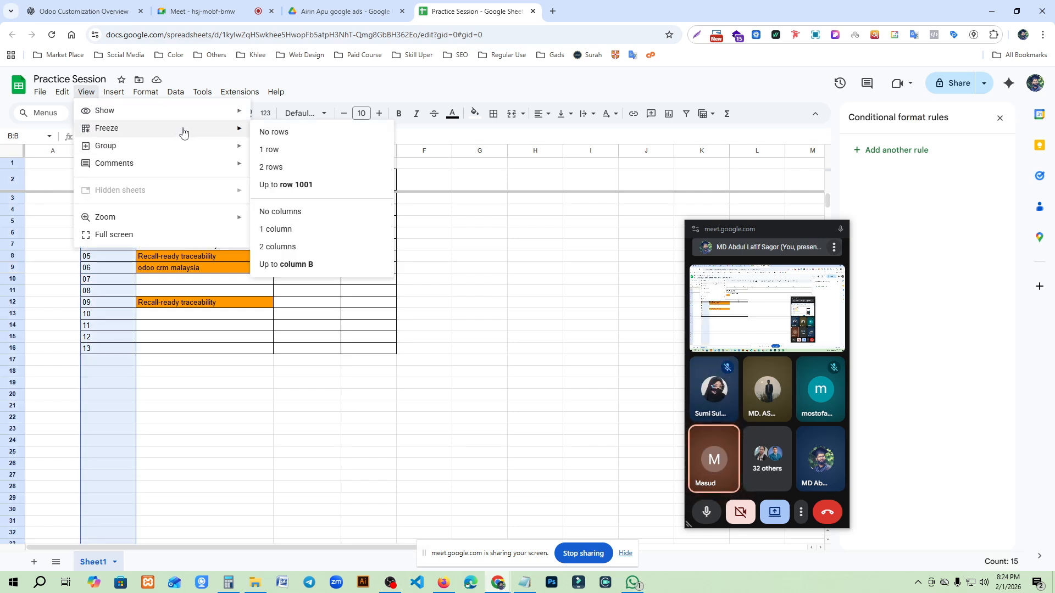
click(287, 229)
drag(367, 548, 325, 533)
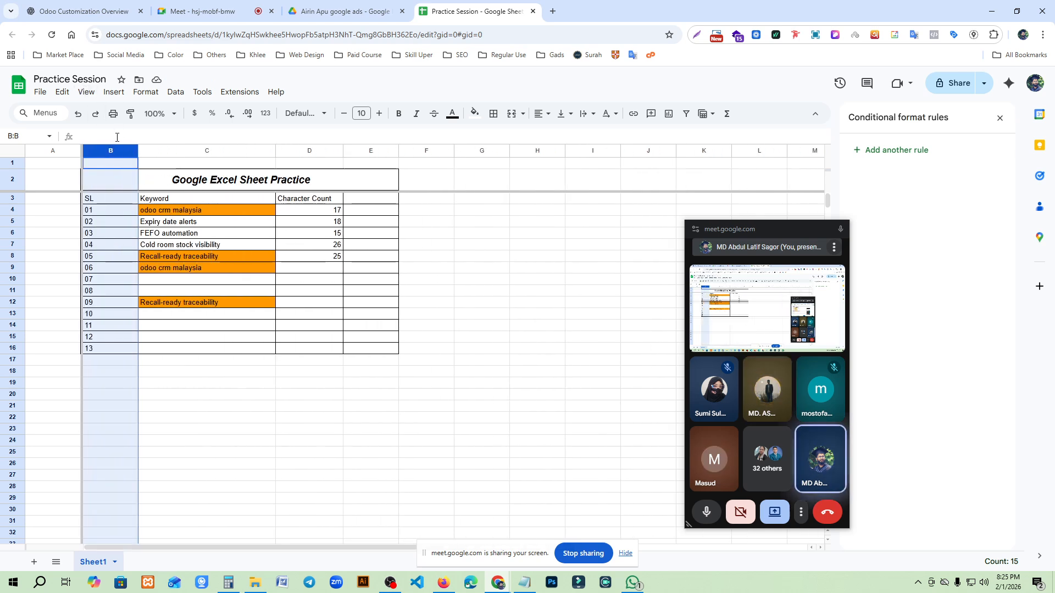
- Try to freeze the first two columns, dismiss the error and test sideways scrolling again
click(87, 91)
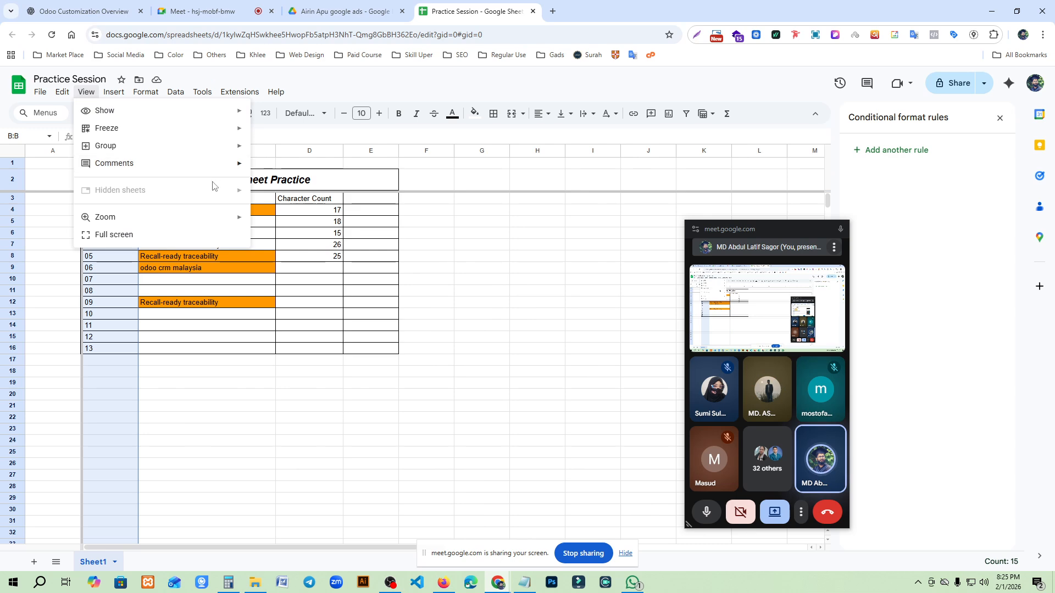
mouse_move(231, 128)
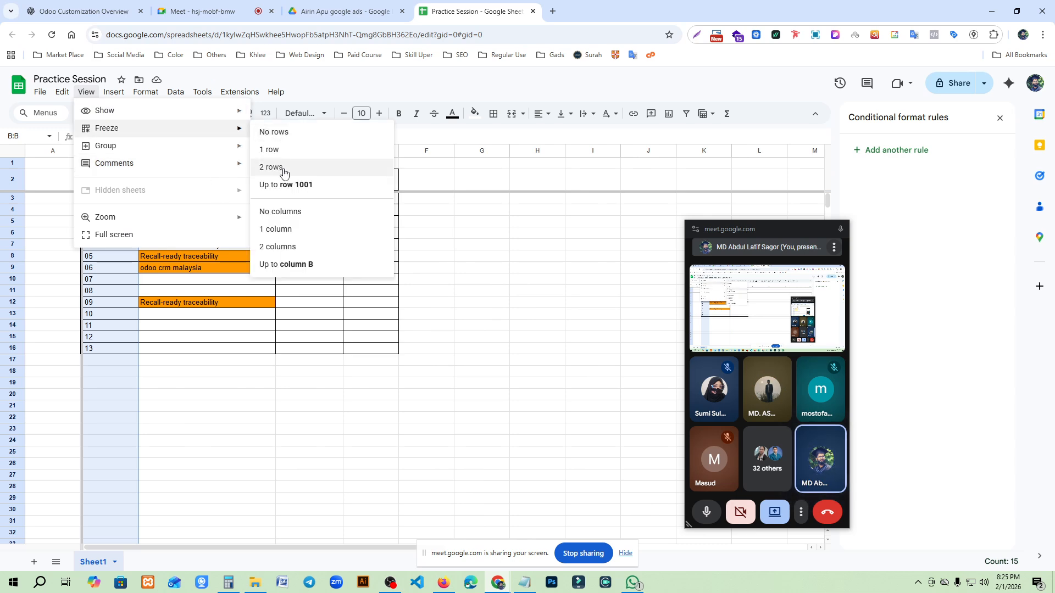
click(287, 248)
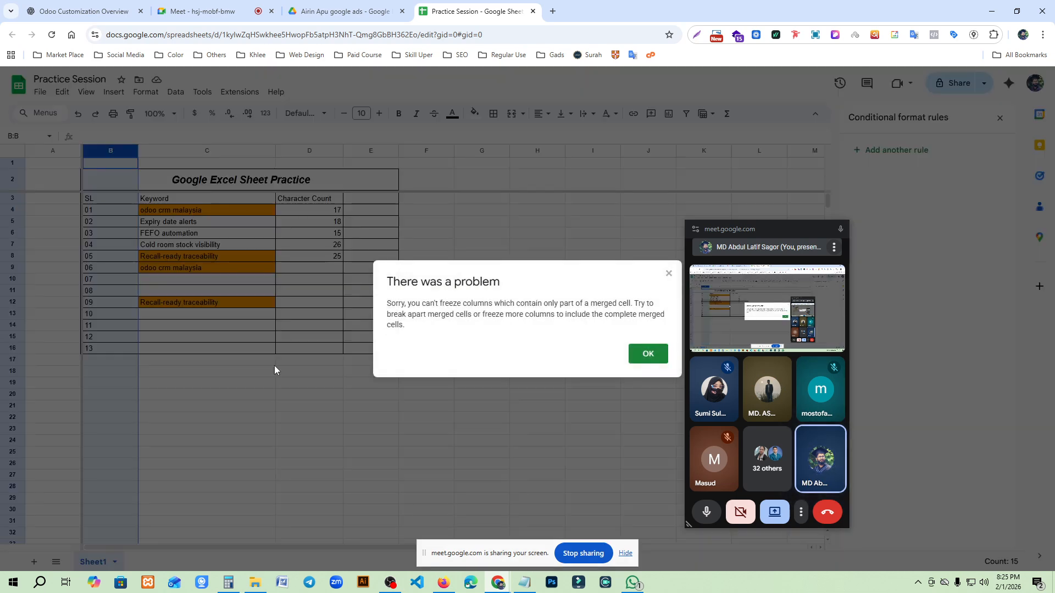
click(648, 353)
click(308, 543)
drag(308, 549, 191, 515)
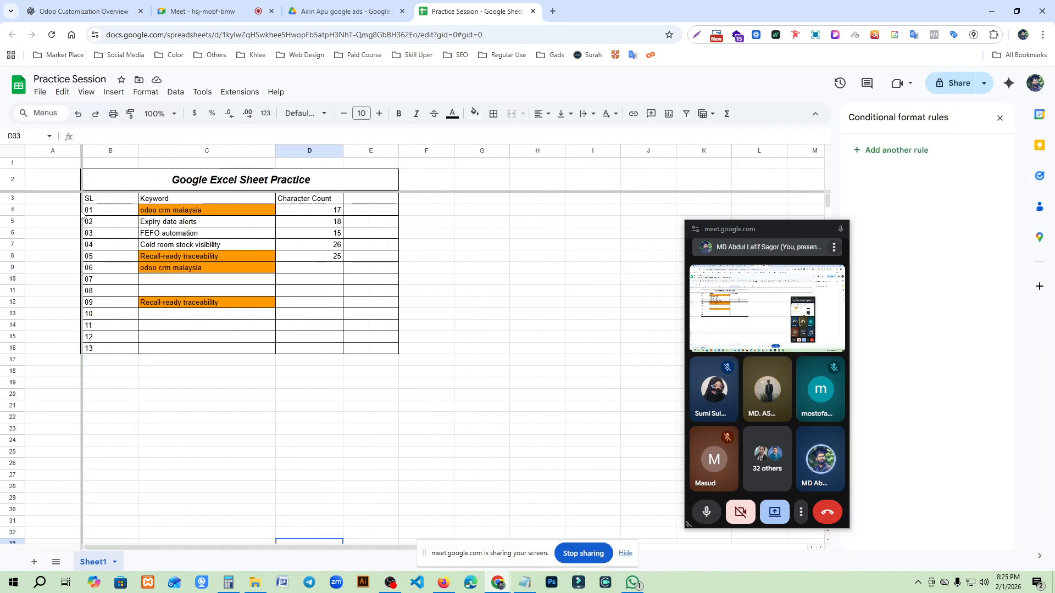
- Select title row 2 and scroll the sheet down and back to check the frozen rows
click(8, 184)
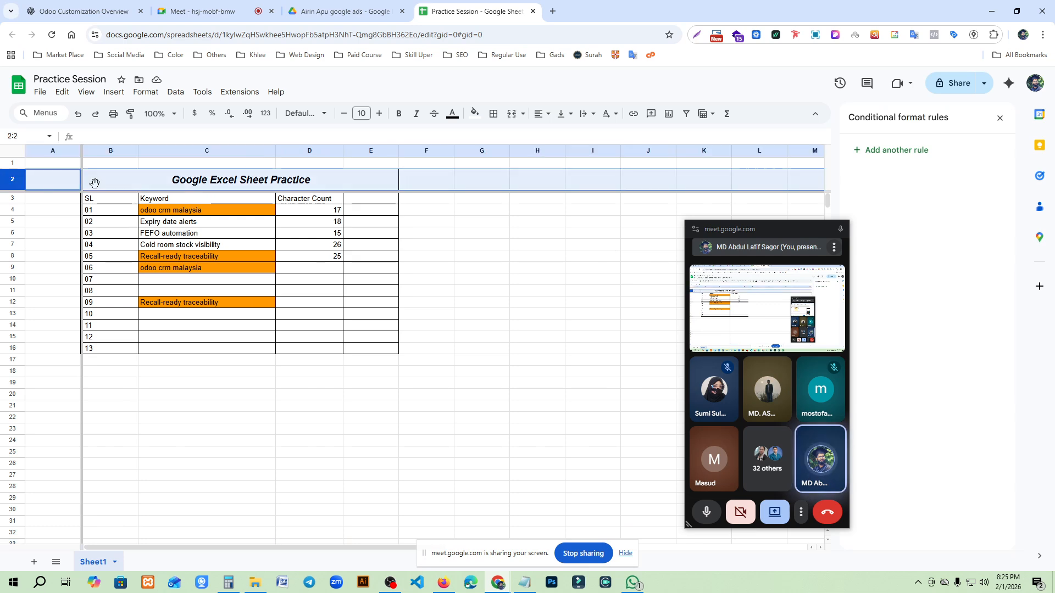
scroll(283, 323, down, 5)
scroll(289, 358, up, 5)
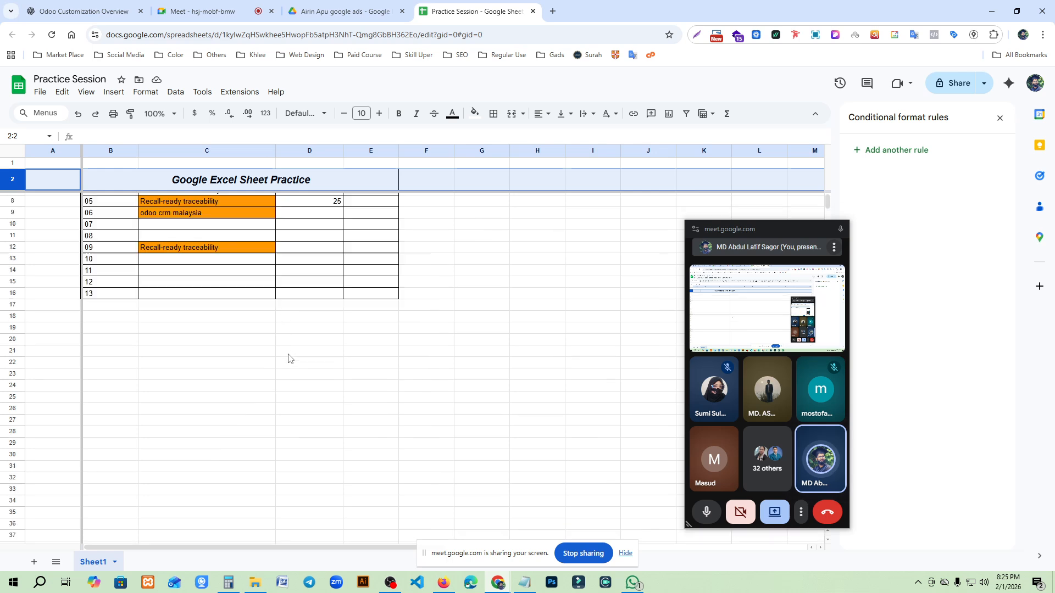
- Undo the column freeze and the earlier row freezes so no rows or columns are frozen
key(ctrl+z)
key(ctrl+z)
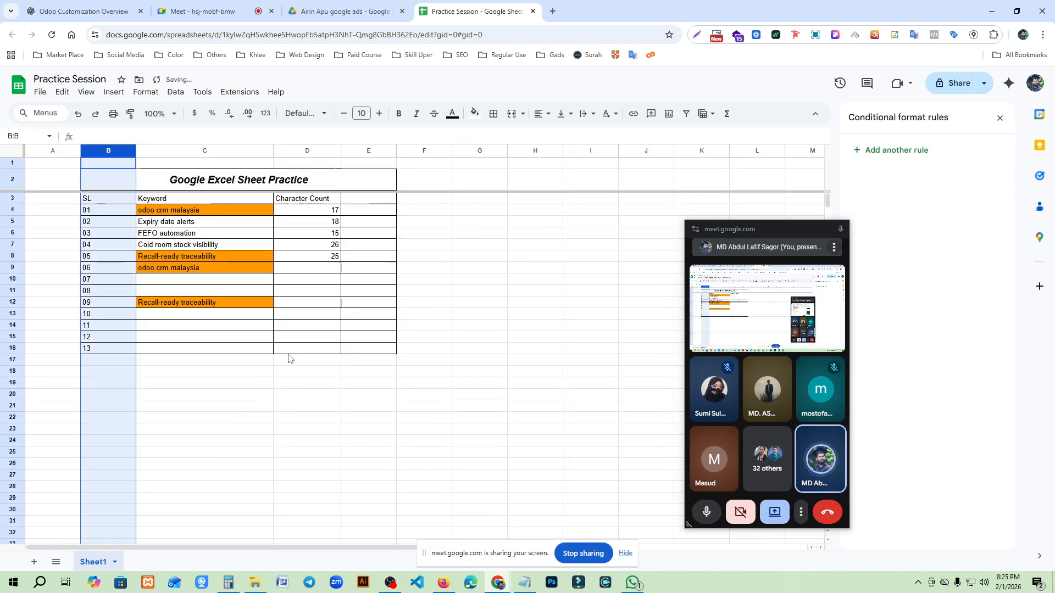
click(185, 407)
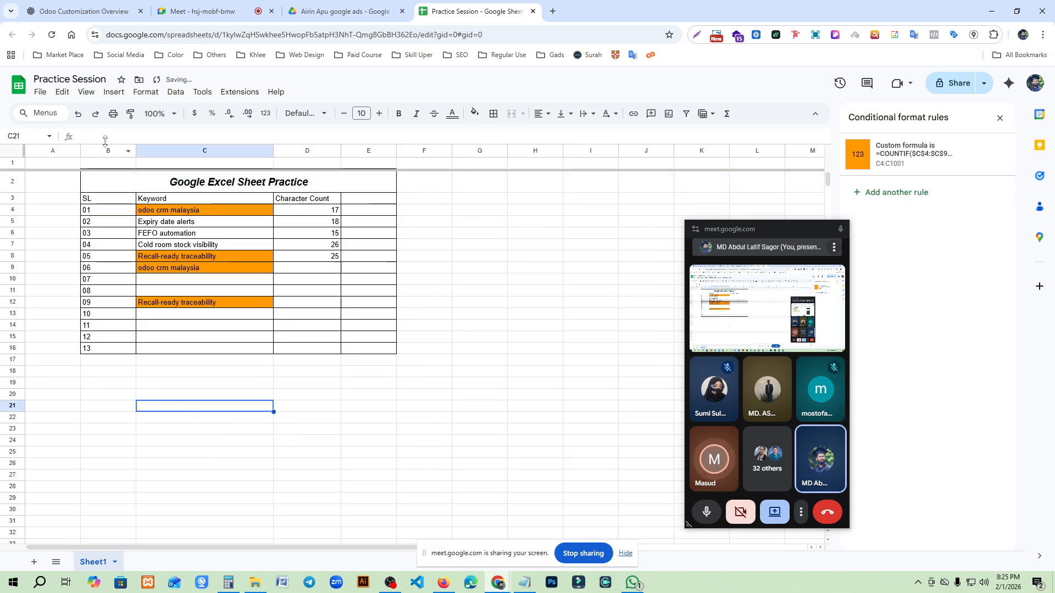
click(110, 150)
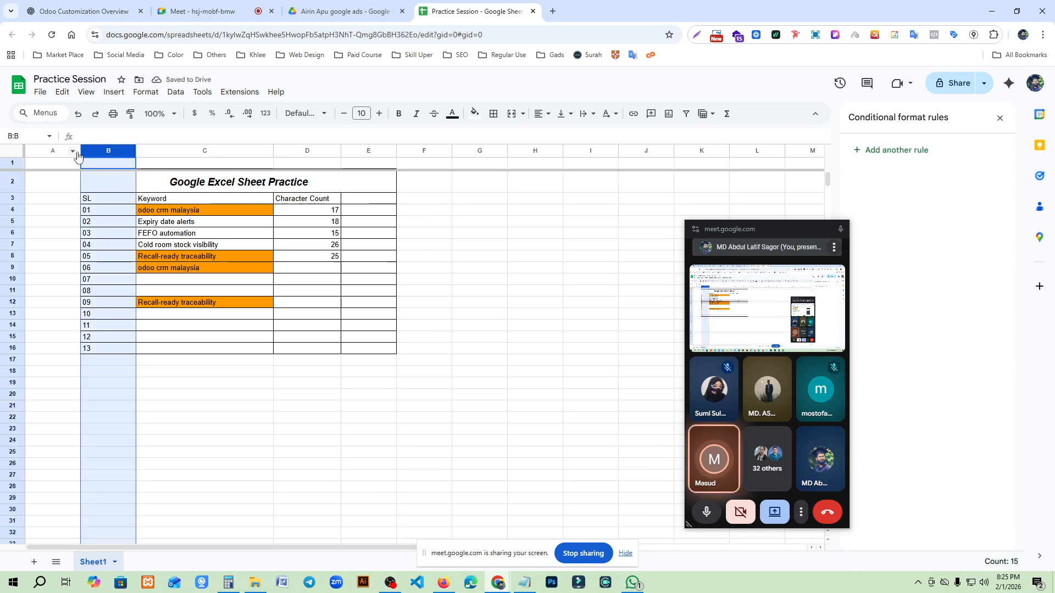
key(ctrl+z)
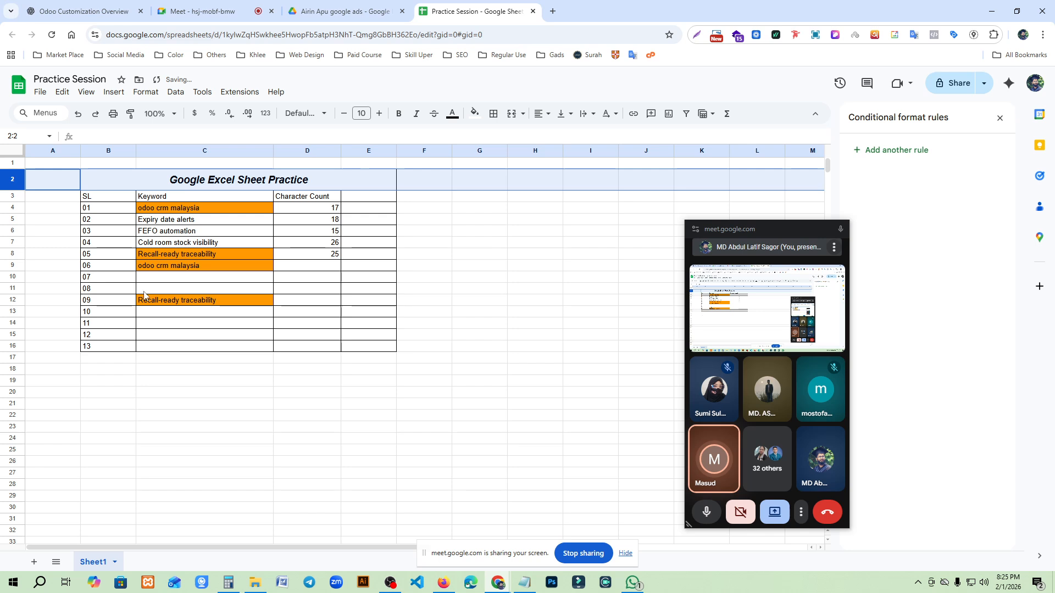
click(57, 151)
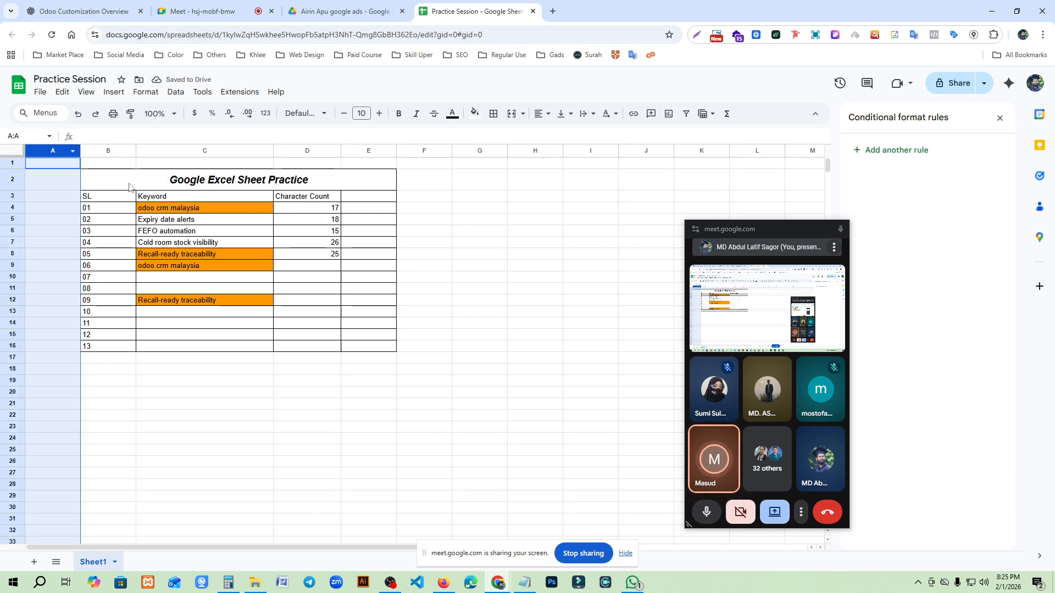
click(91, 93)
drag(154, 507, 148, 486)
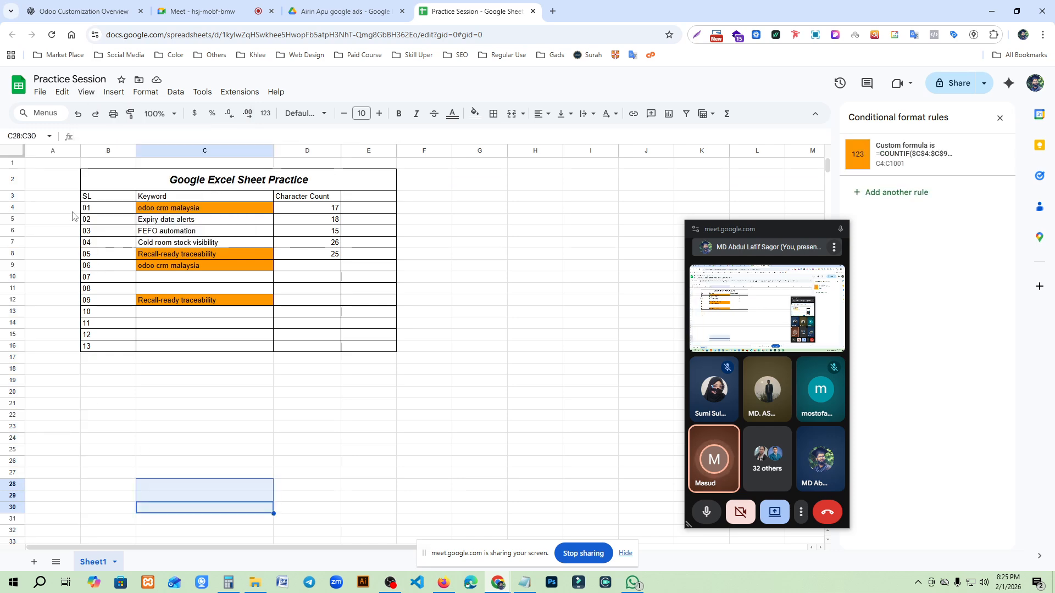
click(61, 152)
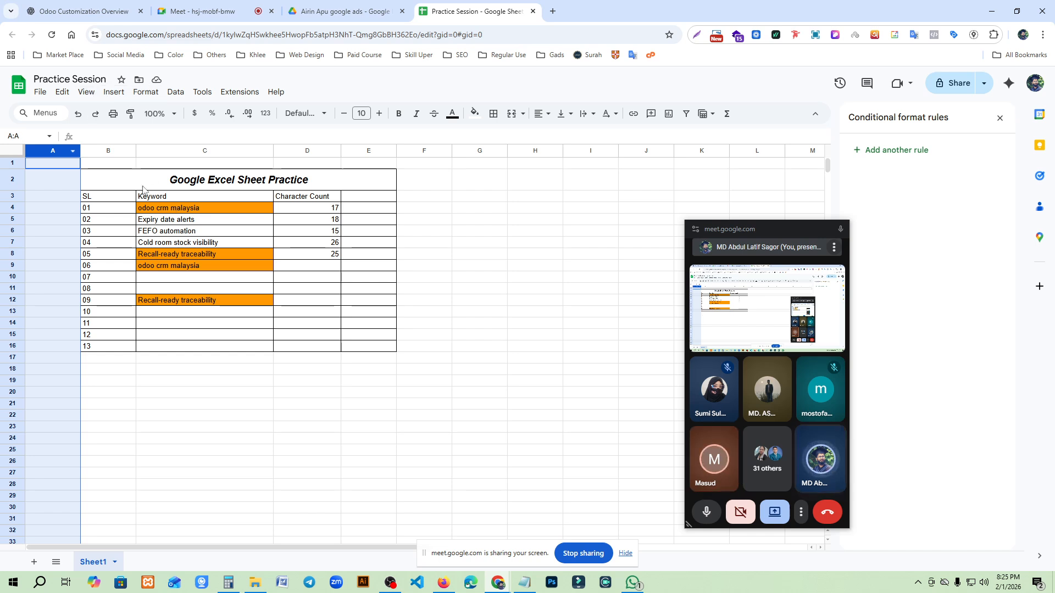
click(104, 180)
click(13, 180)
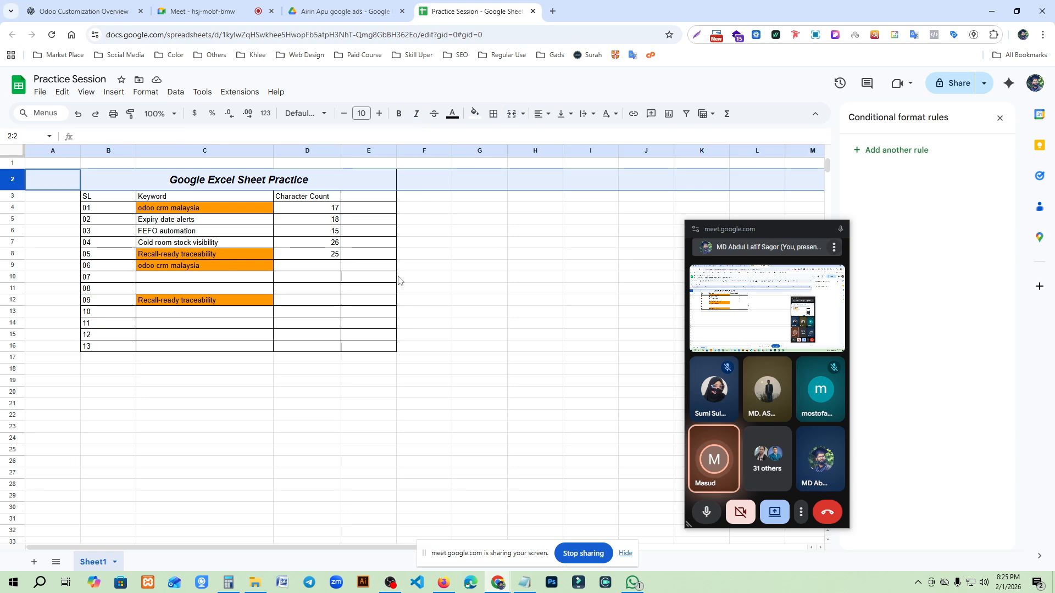
scroll(447, 357, down, 6)
scroll(448, 360, up, 6)
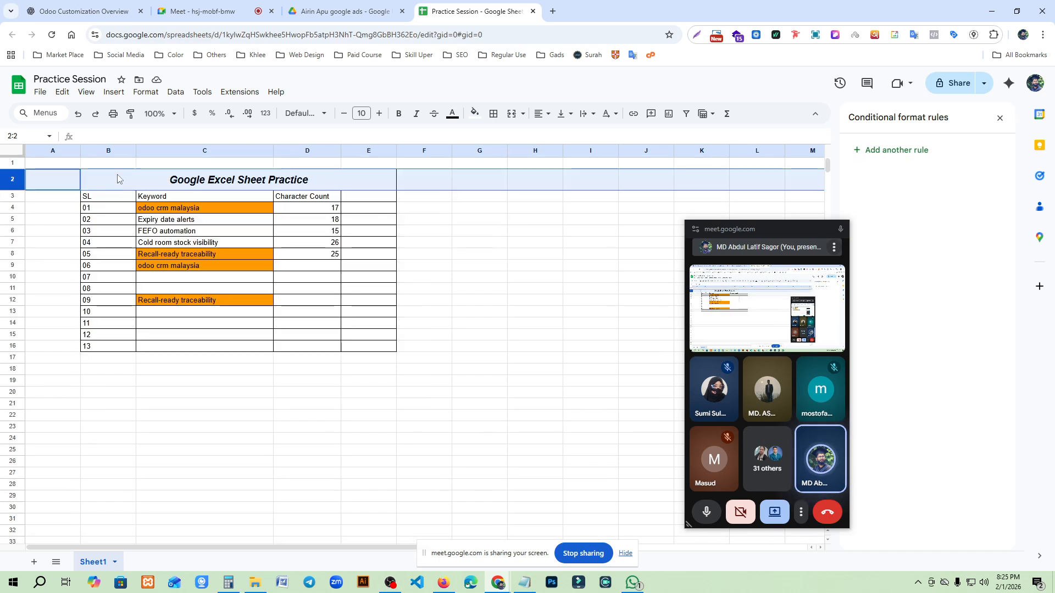
- Try to freeze two columns with the SL column selected, and dismiss the error
click(114, 154)
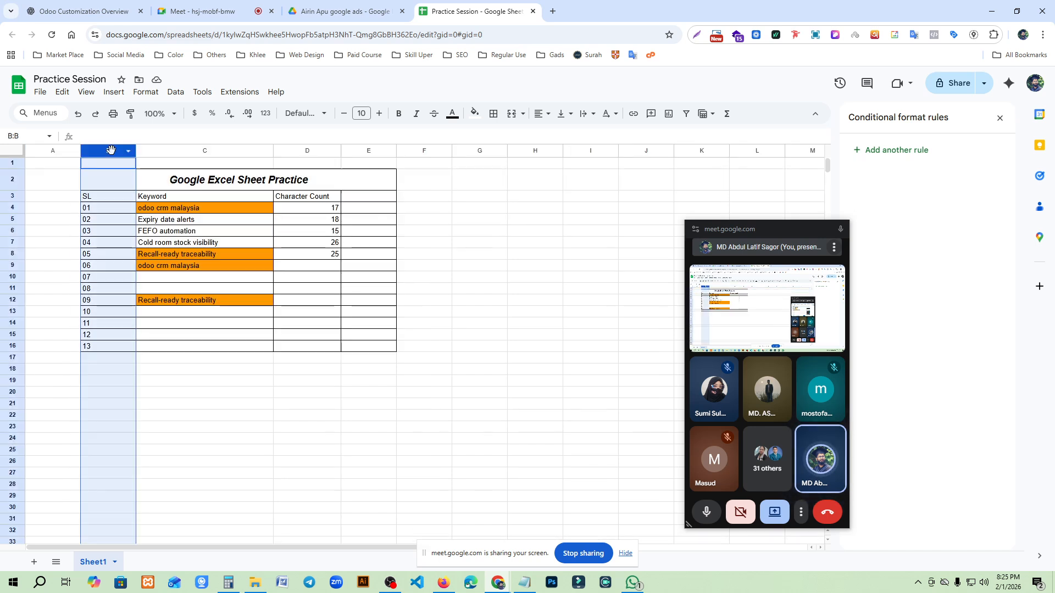
click(87, 91)
mouse_move(123, 119)
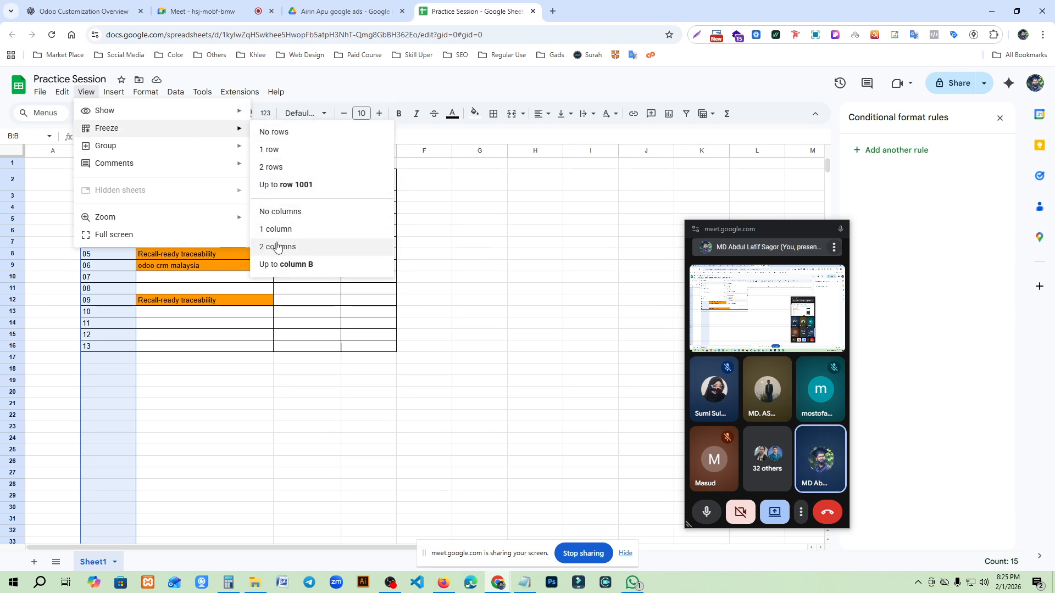
click(267, 248)
click(648, 356)
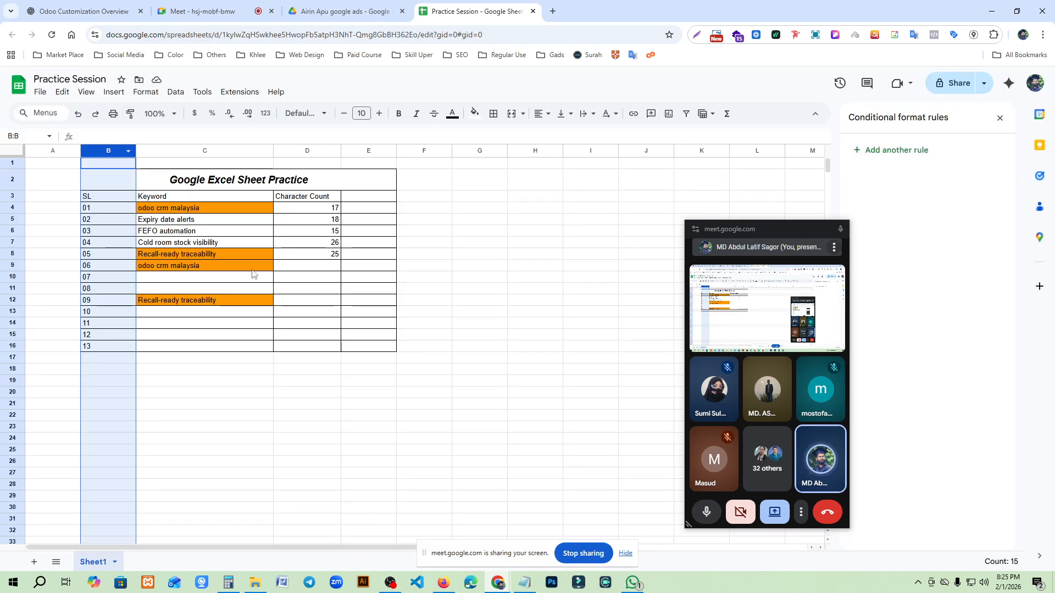
click(293, 381)
- Freeze one column instead and test sideways scrolling
click(113, 151)
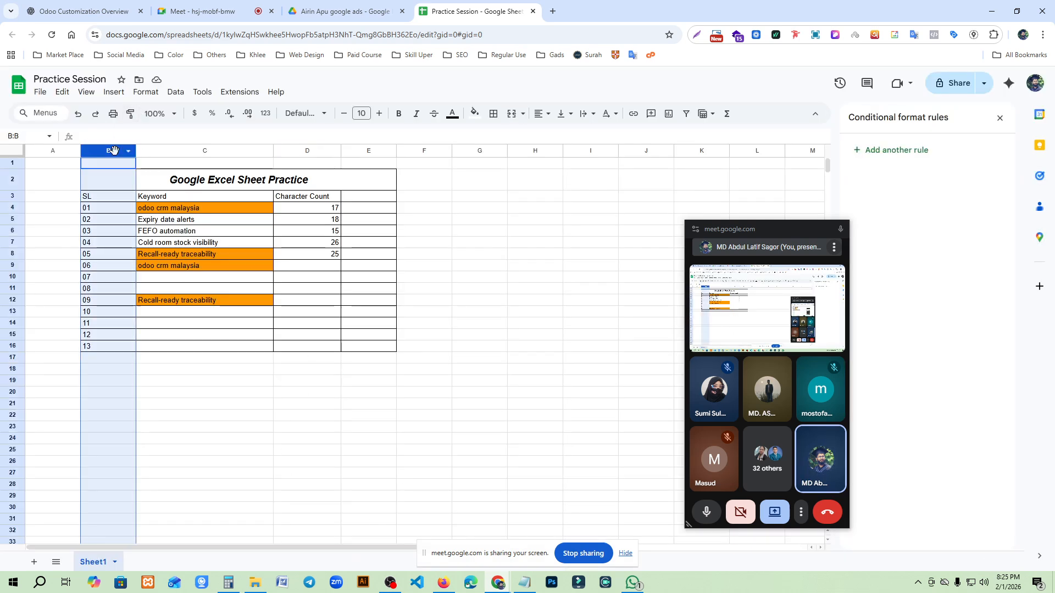
click(88, 92)
mouse_move(138, 129)
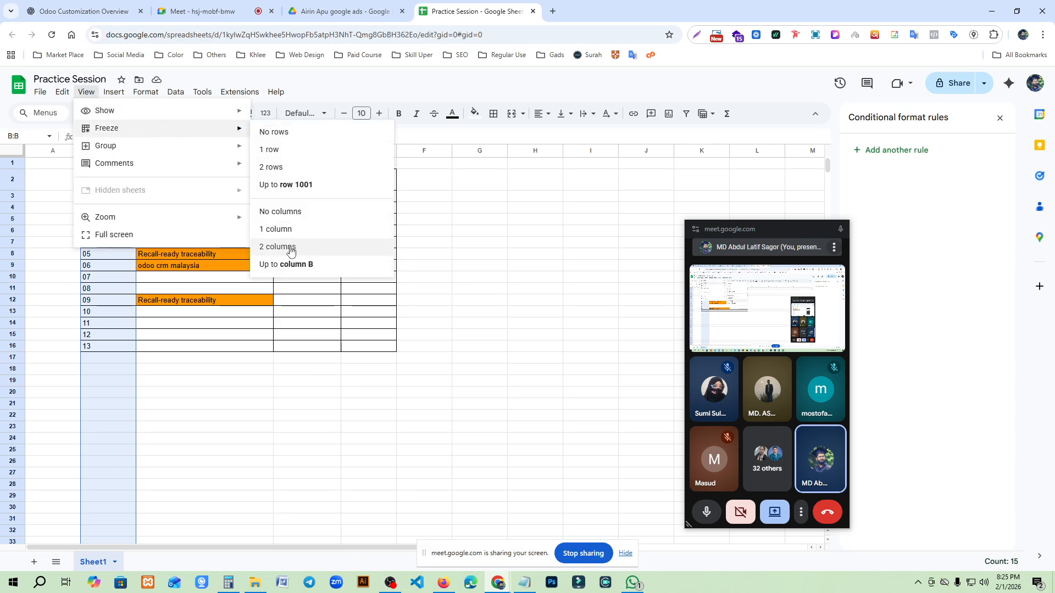
click(308, 229)
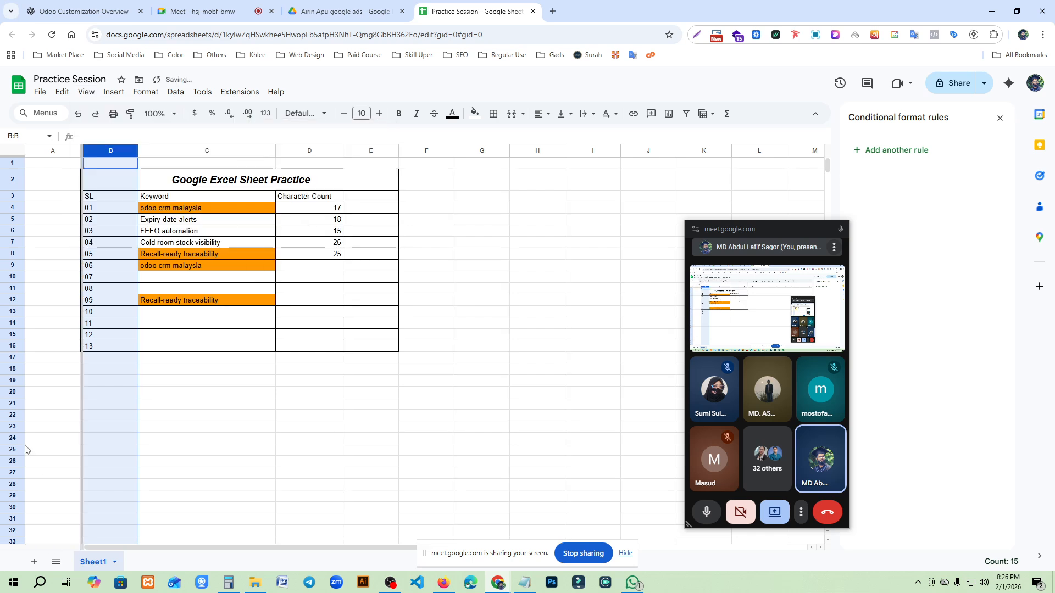
drag(239, 548, 261, 547)
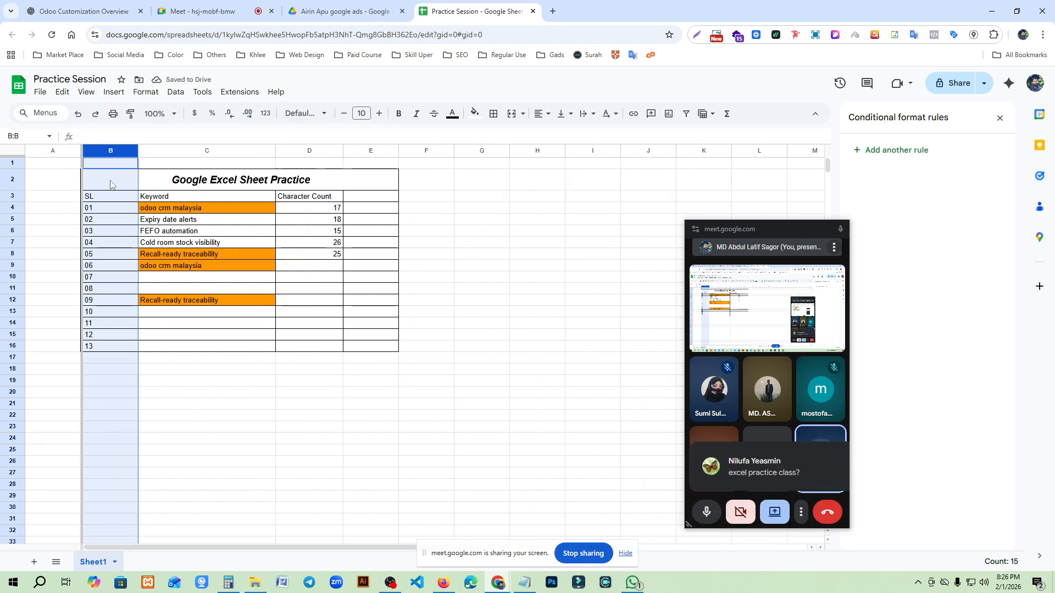
- Delete the empty column A so the table starts at the sheet's first column
click(48, 149)
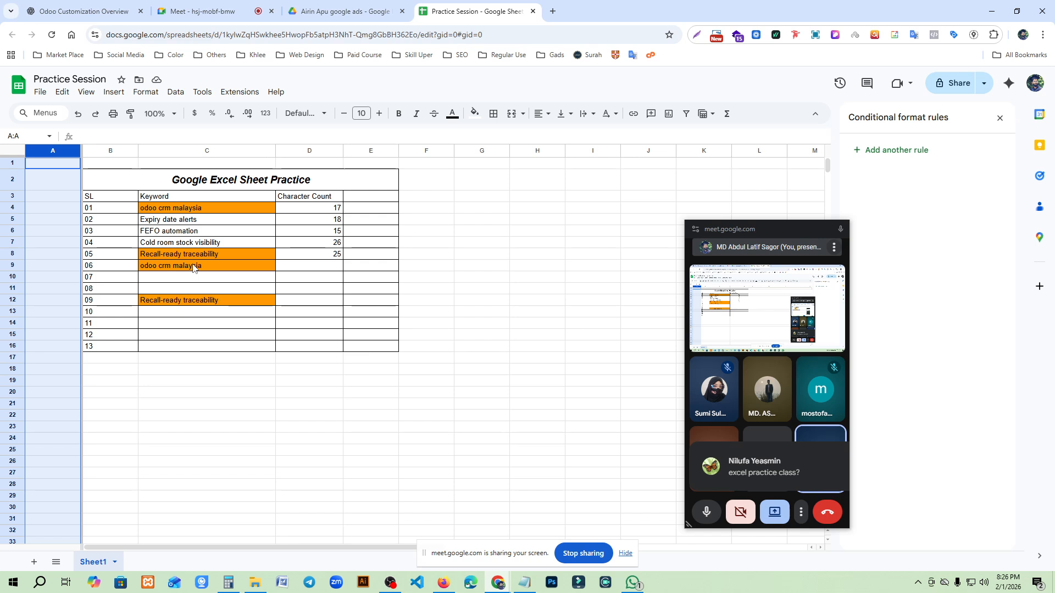
click(239, 513)
right_click(58, 155)
click(91, 280)
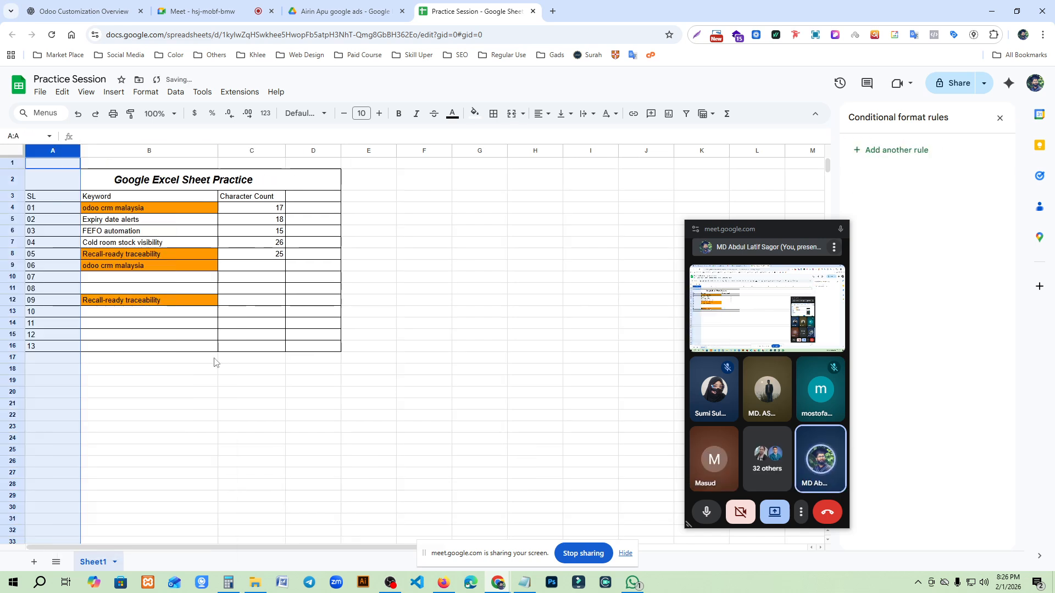
click(329, 461)
- Try to freeze the SL column as the single frozen column, and dismiss the error
click(50, 148)
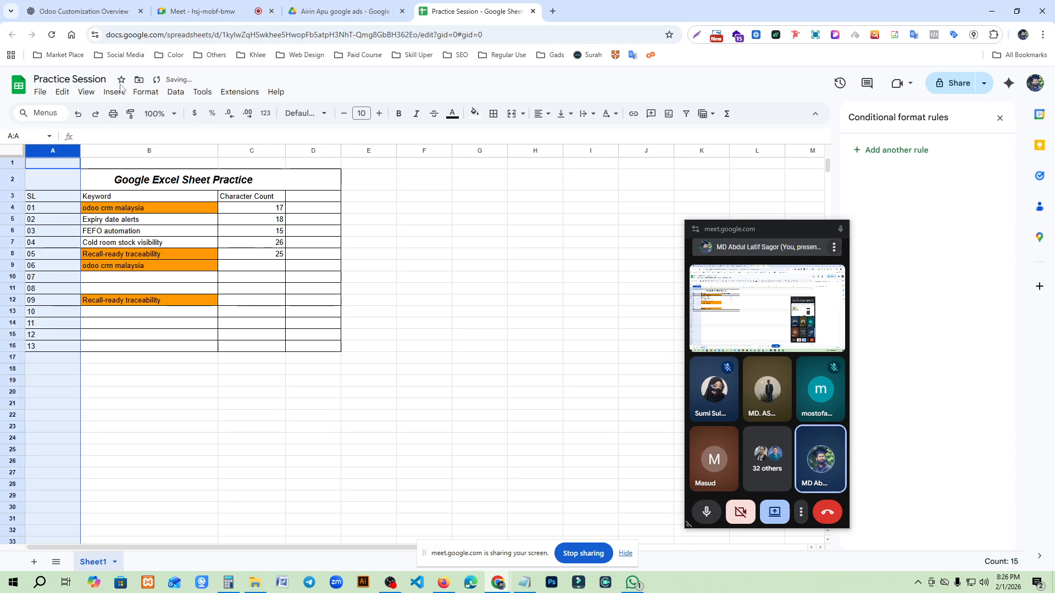
click(86, 92)
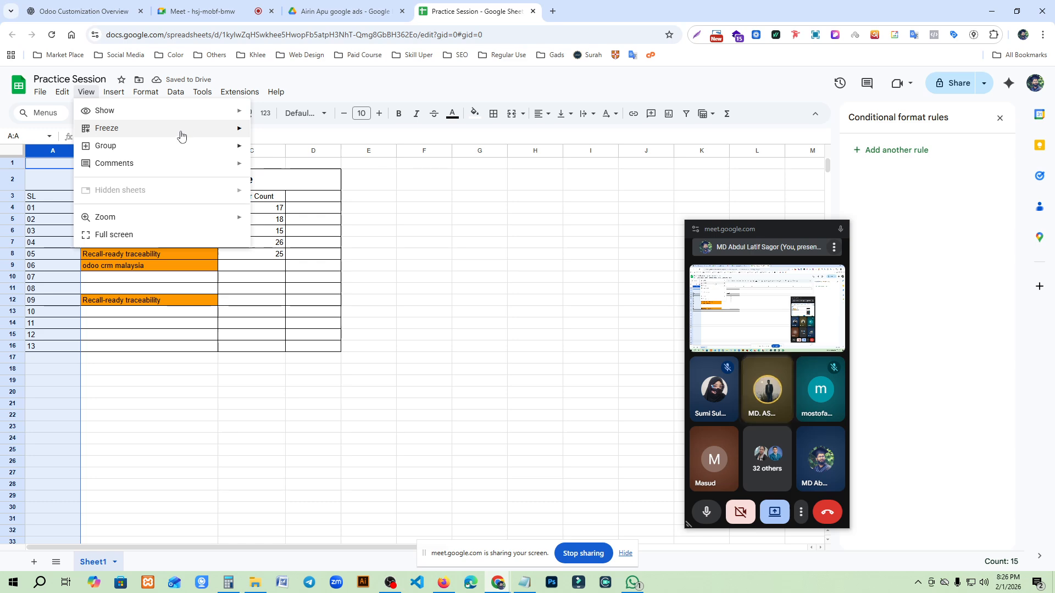
mouse_move(187, 129)
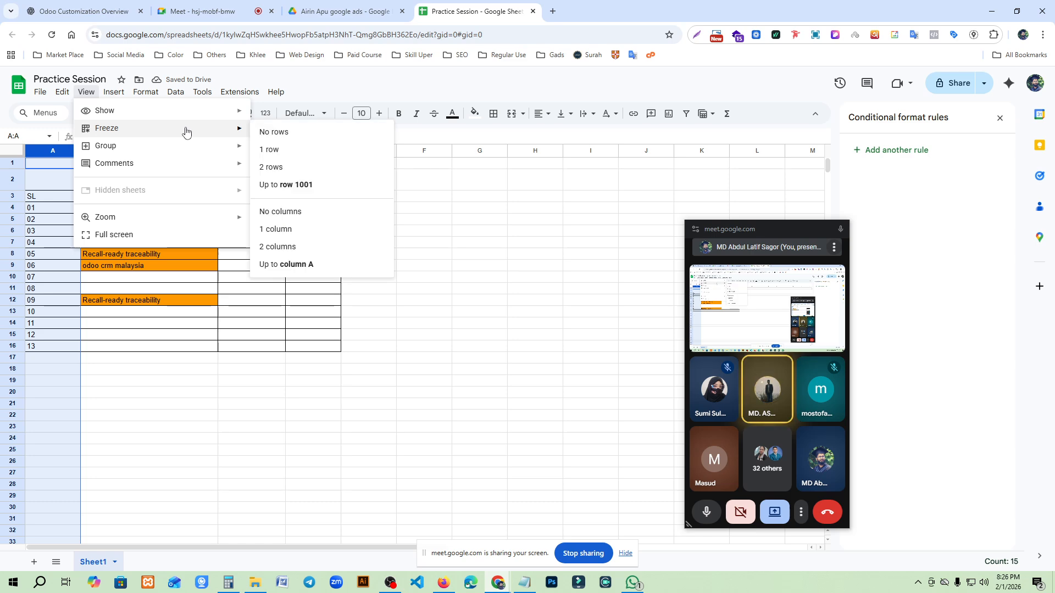
click(287, 229)
click(650, 354)
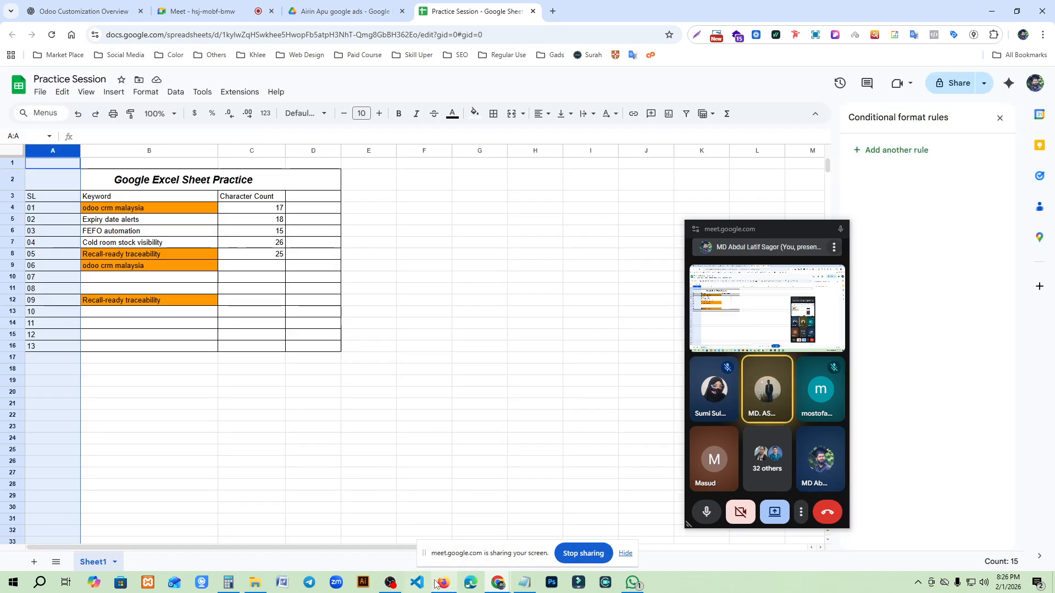
drag(410, 547, 374, 541)
click(169, 418)
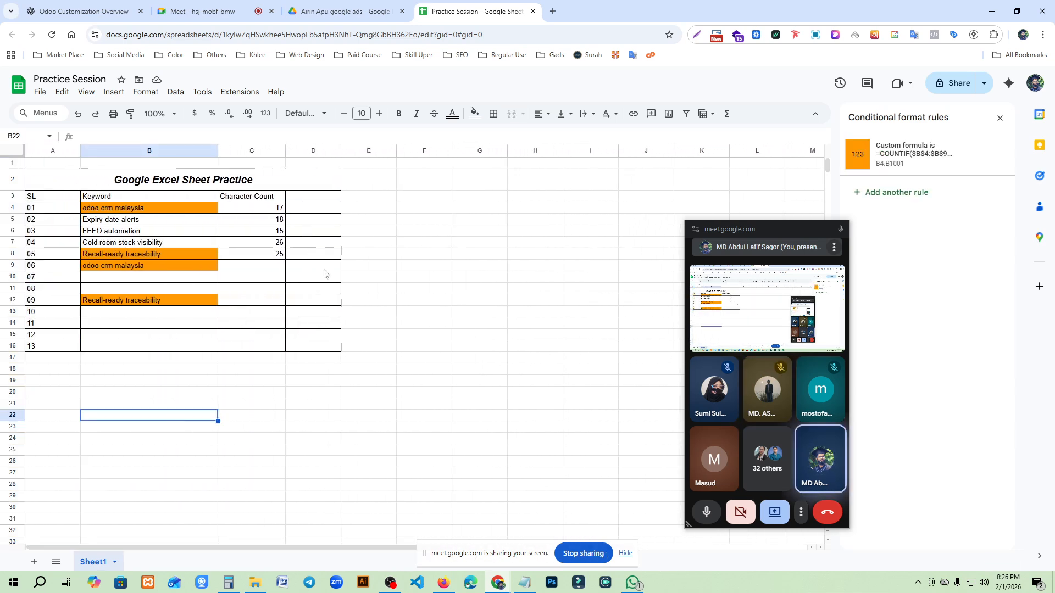
- Undo the deletion of empty column A and the one-column freeze
key(ctrl+z)
click(72, 152)
click(46, 151)
click(235, 441)
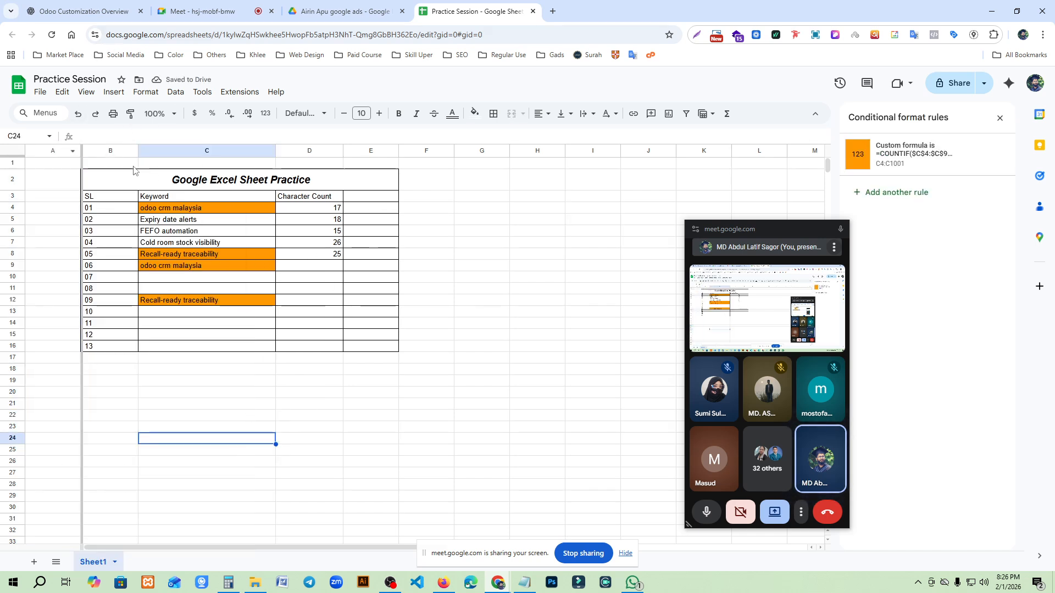
key(ctrl+z)
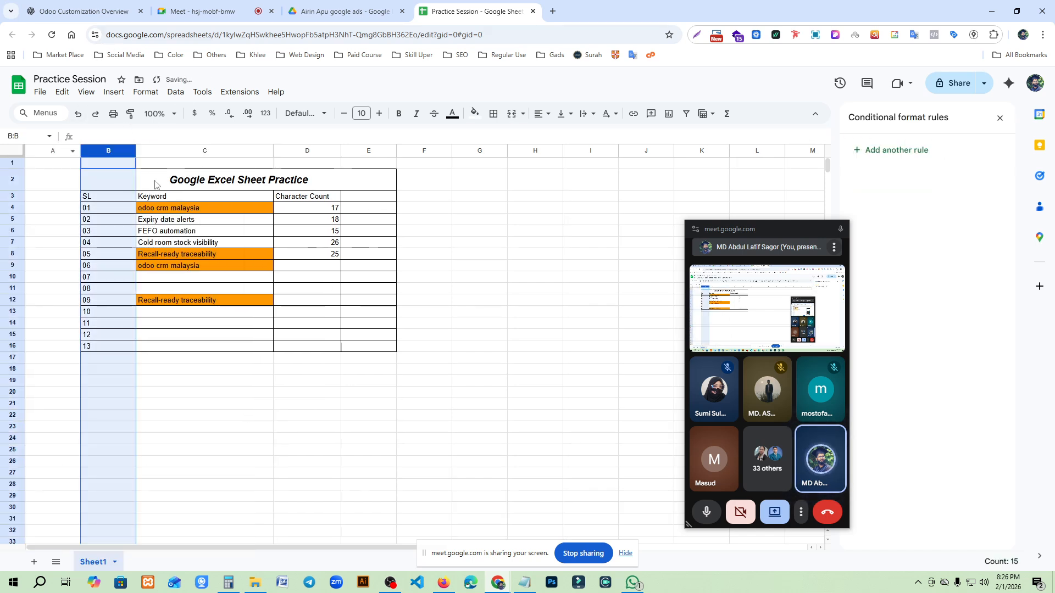
click(242, 184)
click(2, 179)
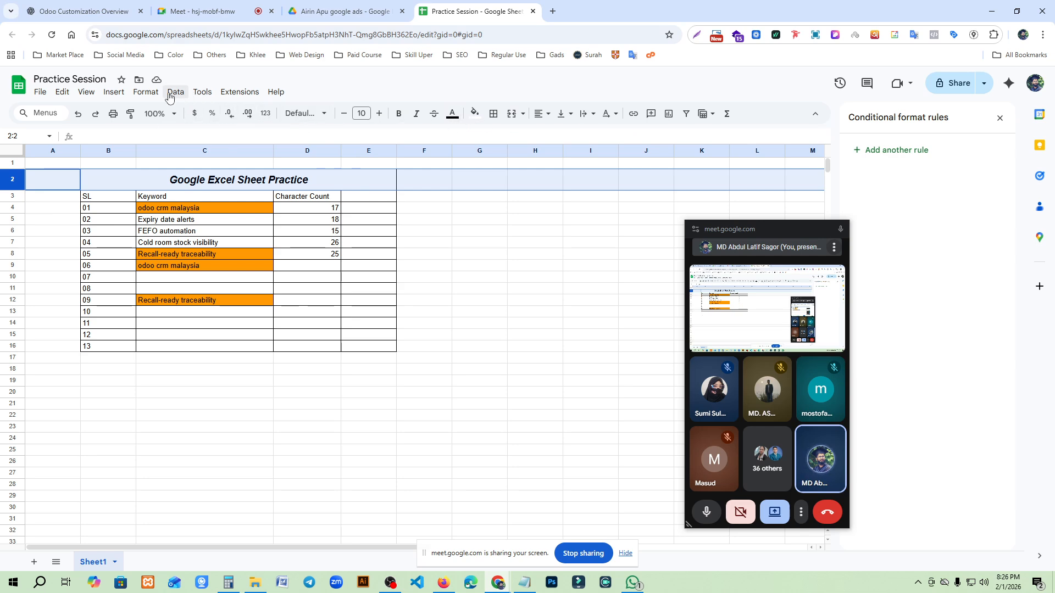
click(40, 91)
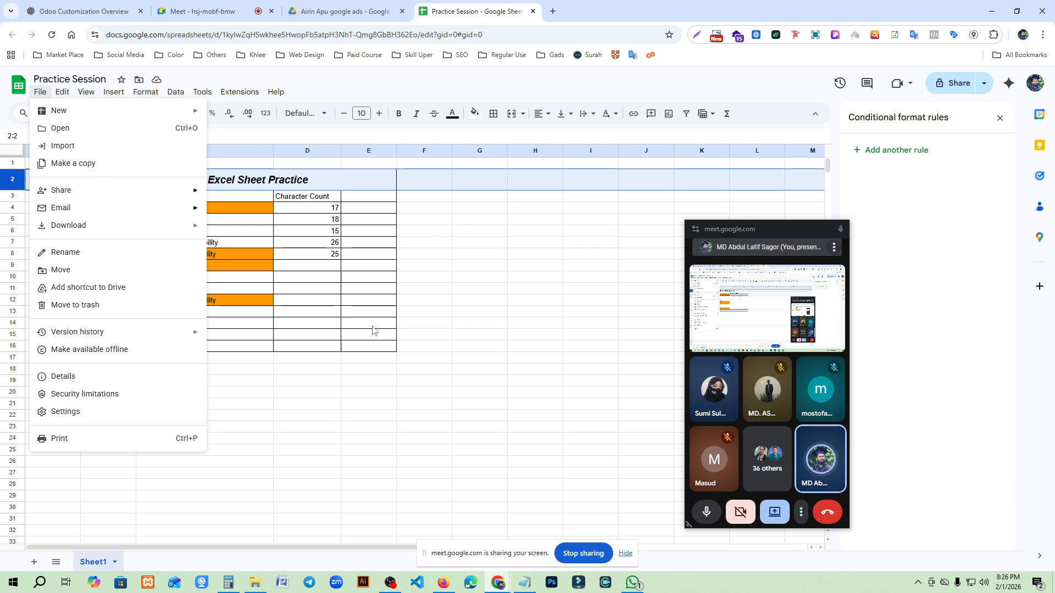
click(358, 335)
click(17, 151)
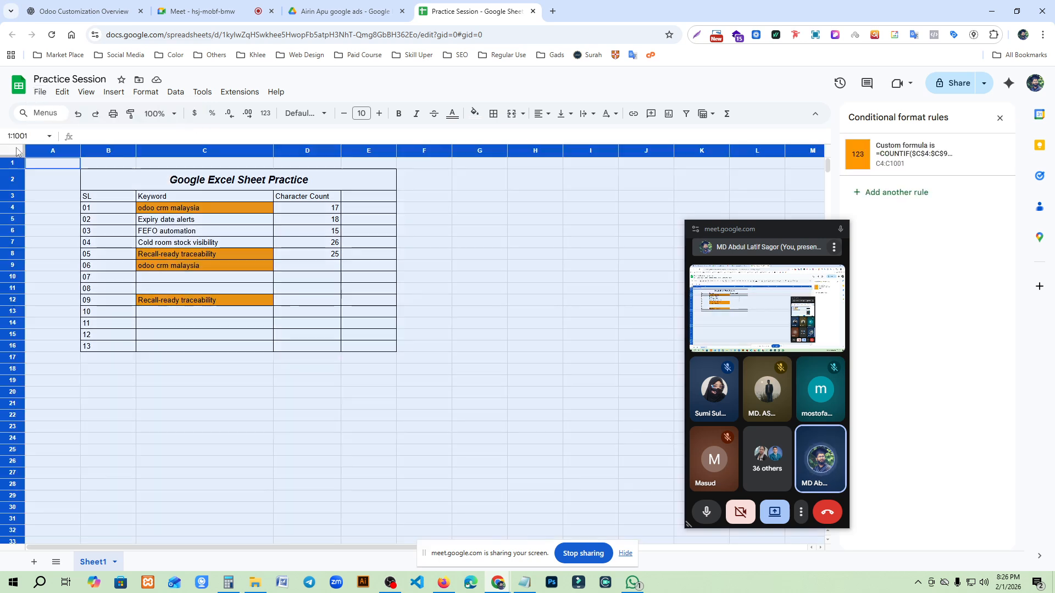
click(536, 301)
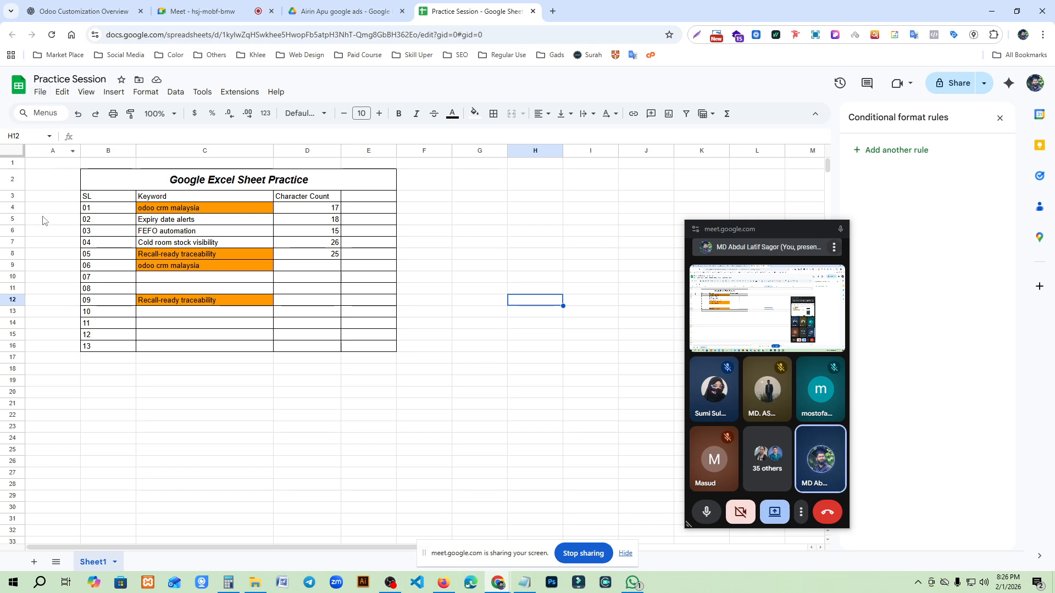
- Examine the spreadsheet's file, view and edit options, including the available download formats and Paste special
click(40, 92)
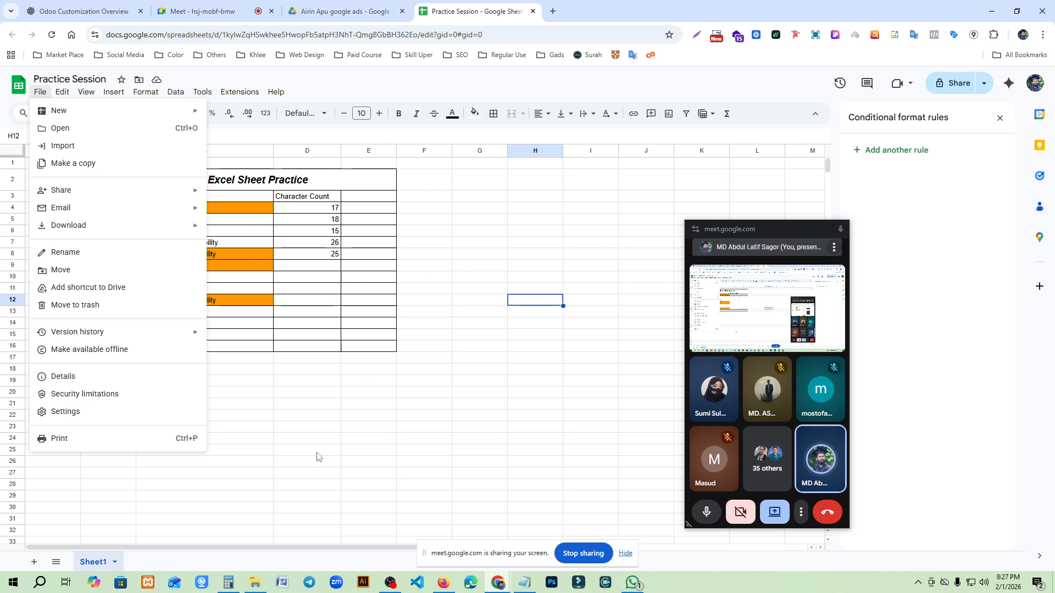
mouse_move(59, 116)
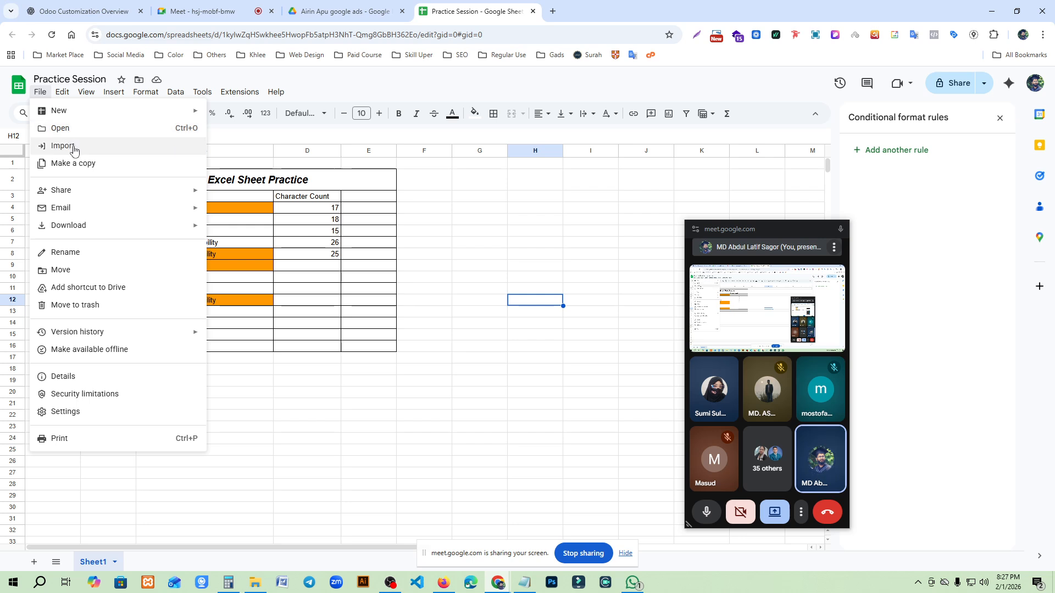
mouse_move(104, 235)
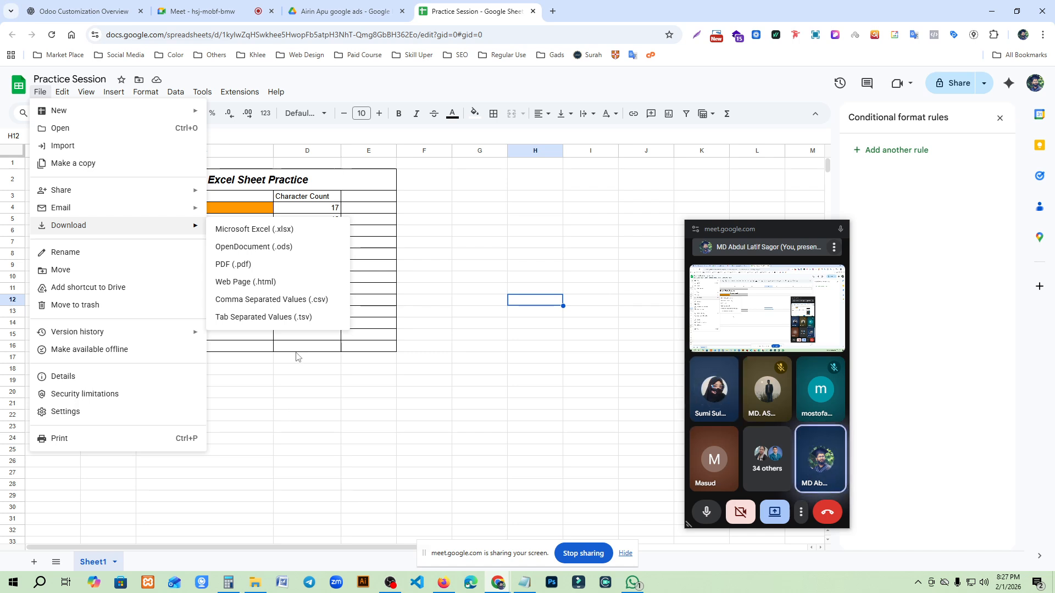
click(336, 424)
drag(319, 416, 329, 427)
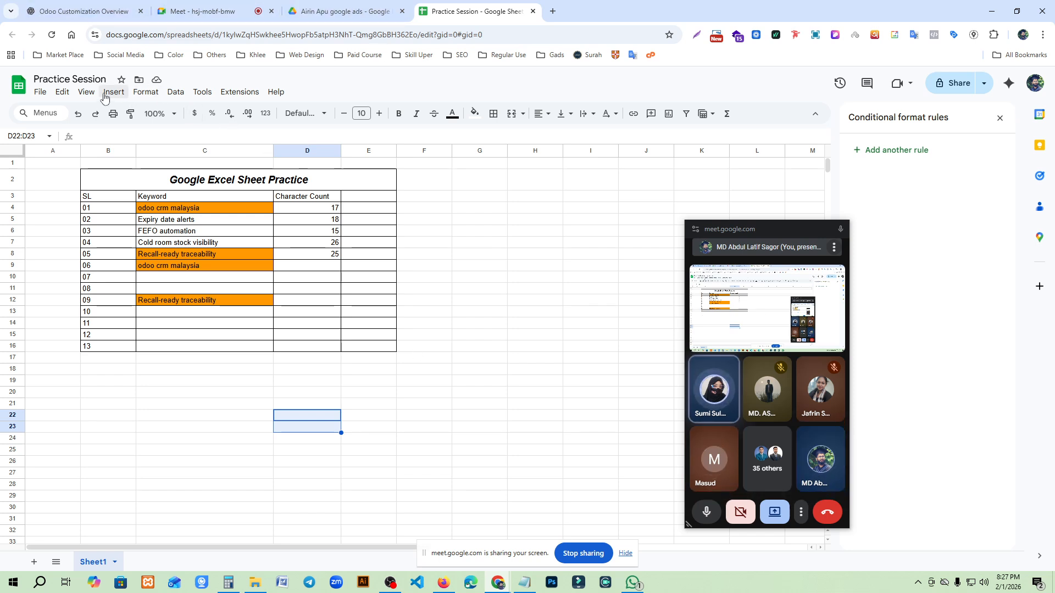
click(86, 93)
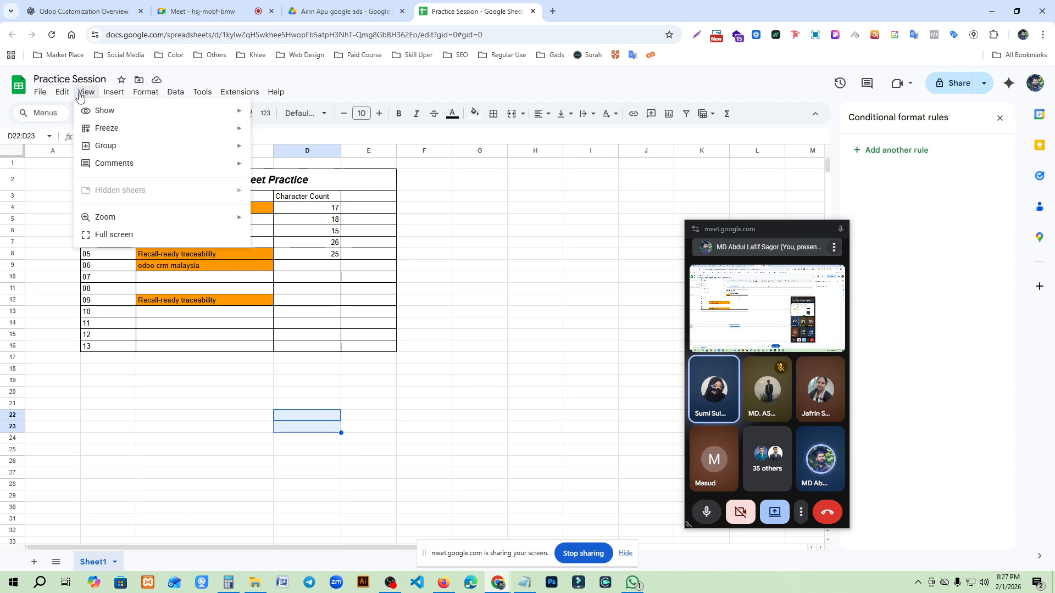
mouse_move(62, 92)
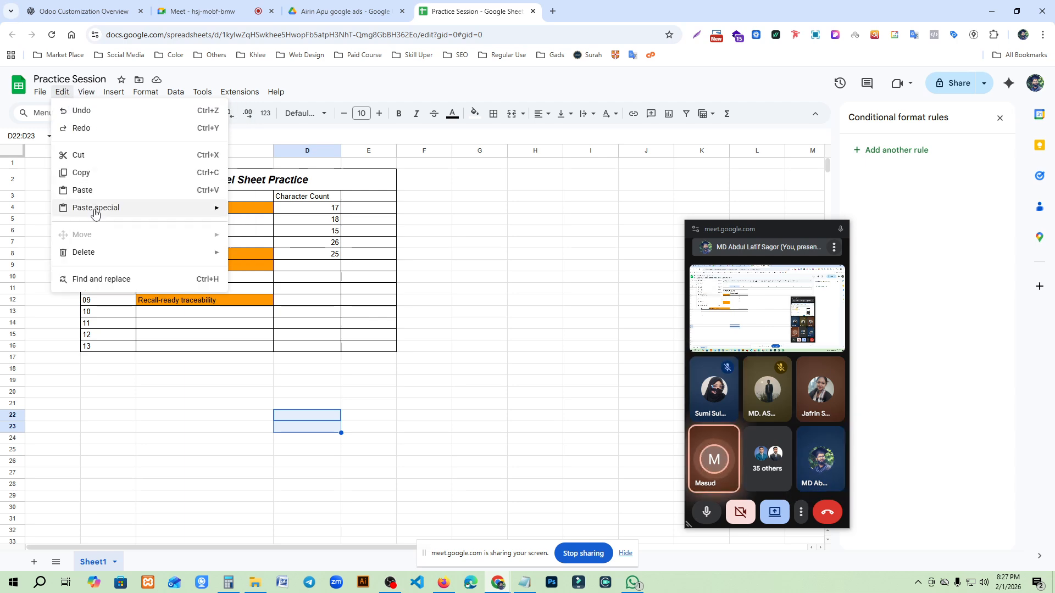
click(203, 449)
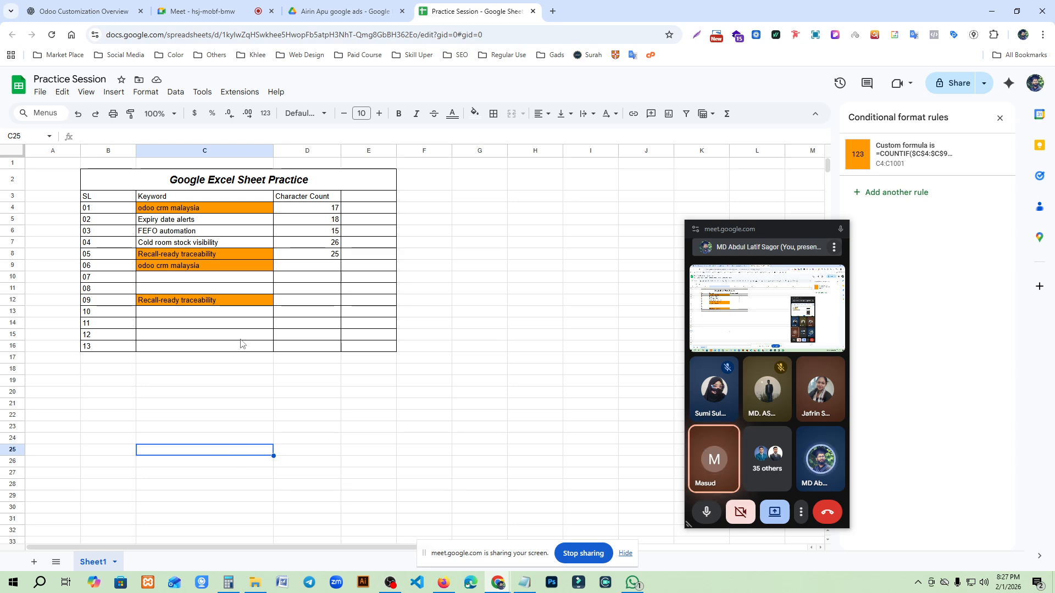
- Copy the Local SEO booster list from the ChatGPT tab and paste it into cell C20 of the Practice Session sheet
scroll(242, 347, down, 1)
click(84, 11)
drag(344, 268, 502, 331)
key(ctrl+c)
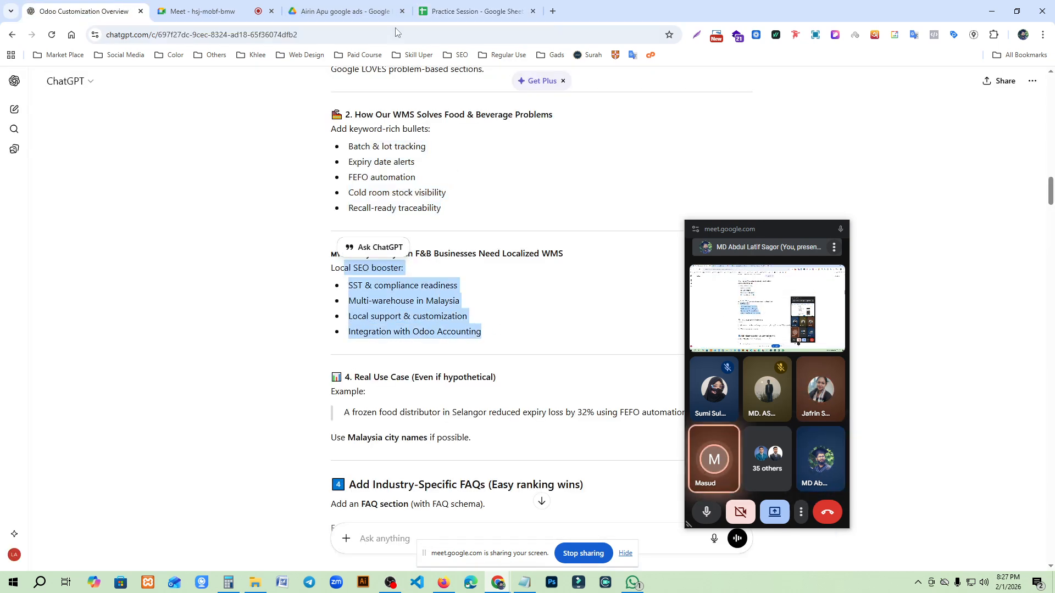
click(470, 11)
click(199, 338)
key(ctrl+v)
click(440, 439)
- Undo the paste of the Local SEO booster list below the table
key(ctrl+z)
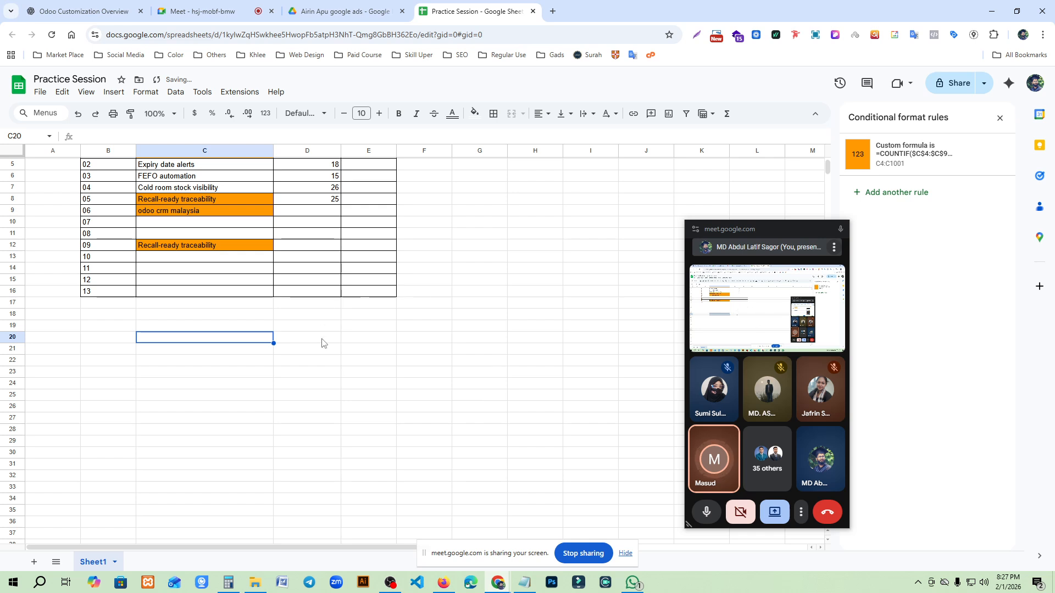
key(ctrl+z)
scroll(213, 236, up, 1)
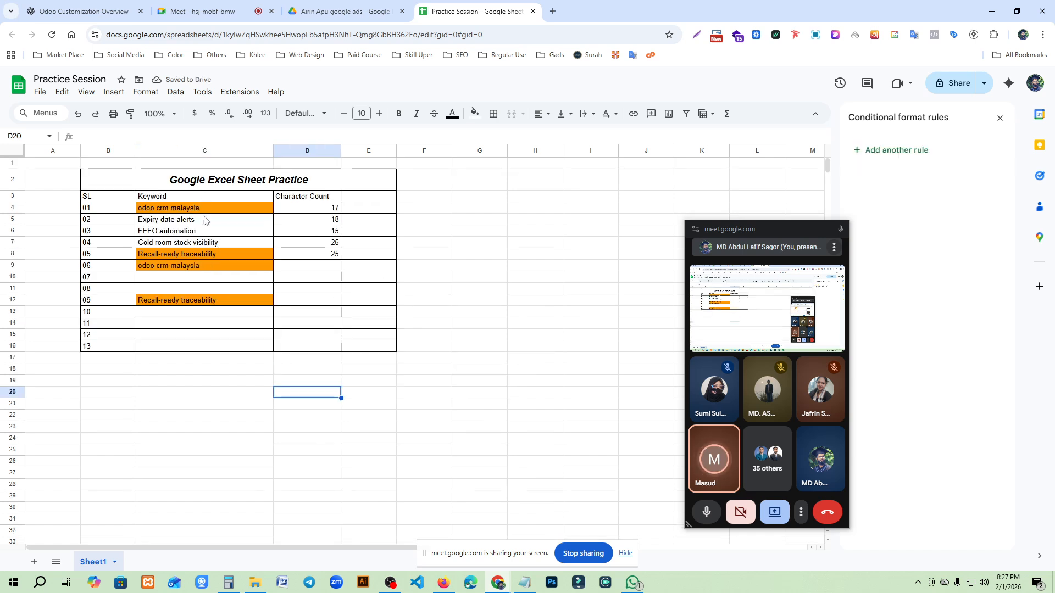
drag(212, 210, 236, 305)
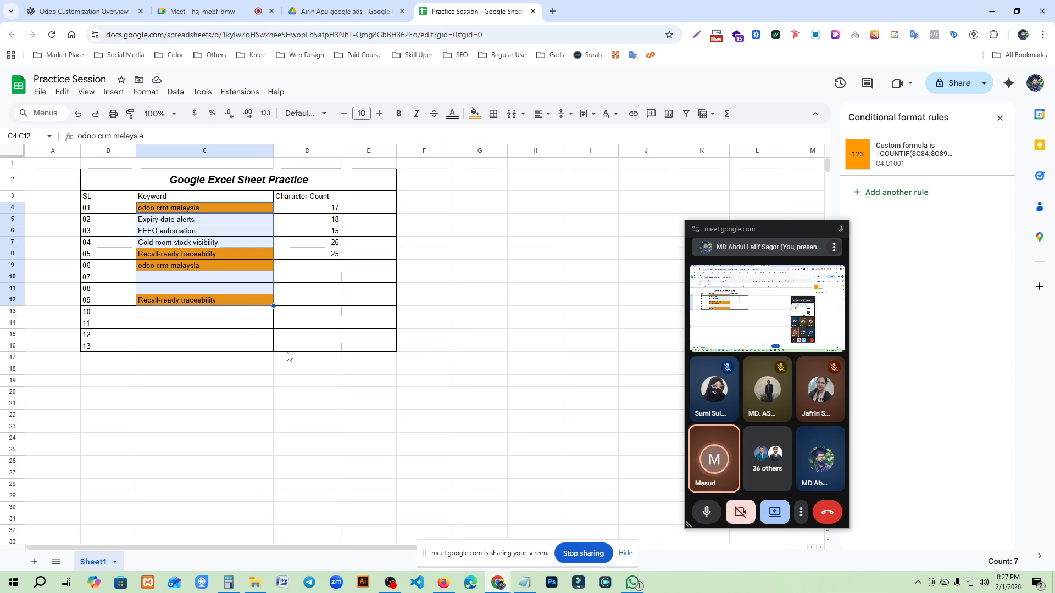
click(324, 374)
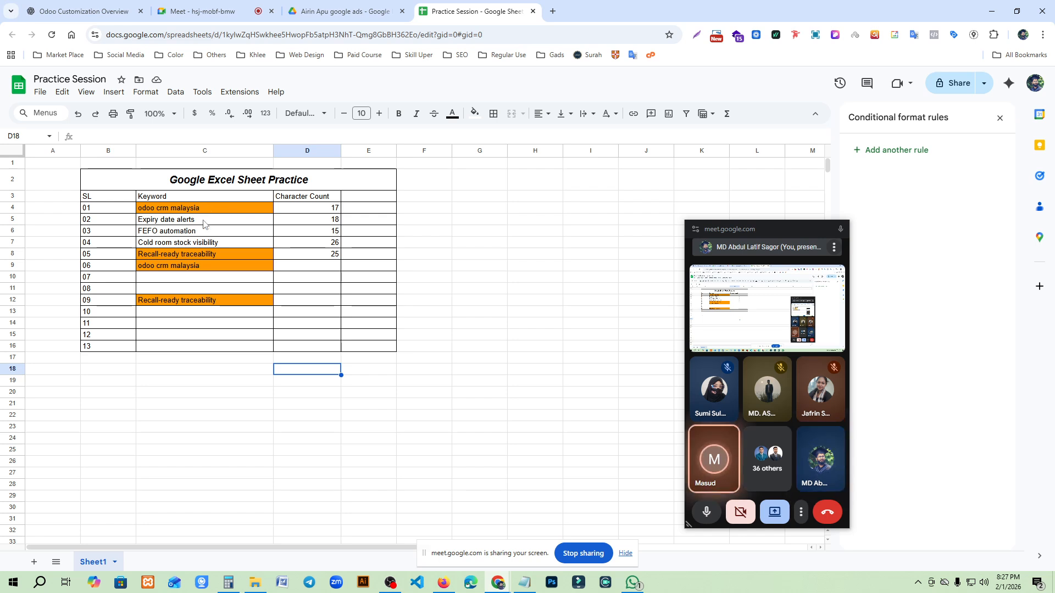
click(208, 209)
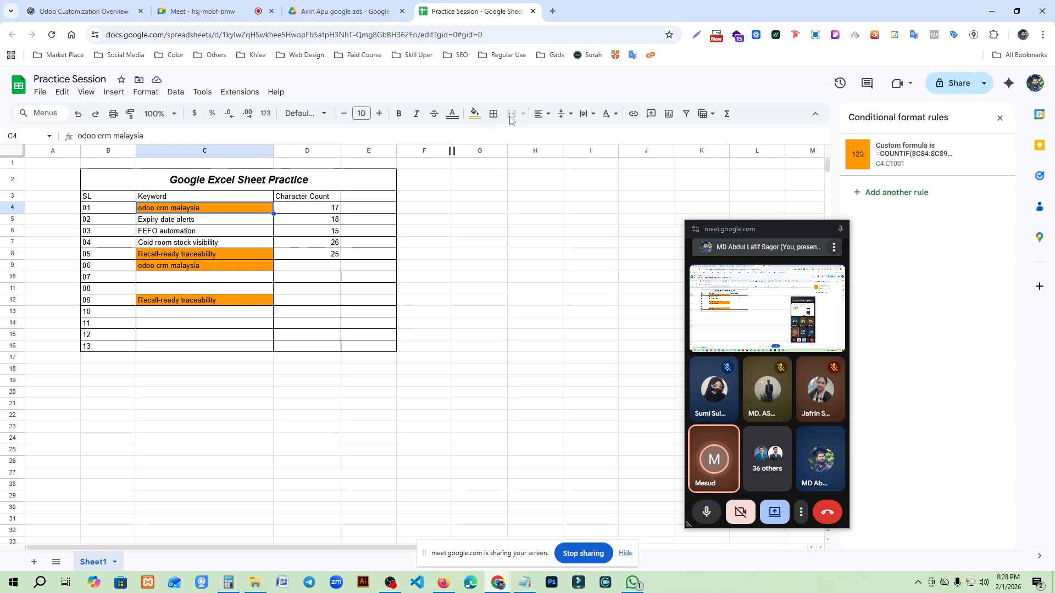
click(231, 328)
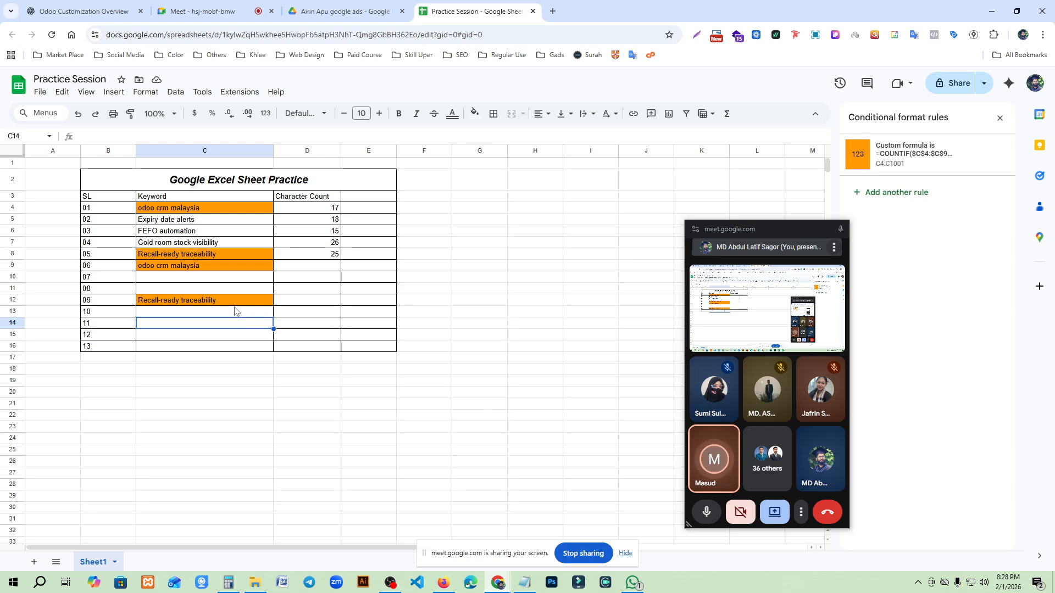
click(201, 219)
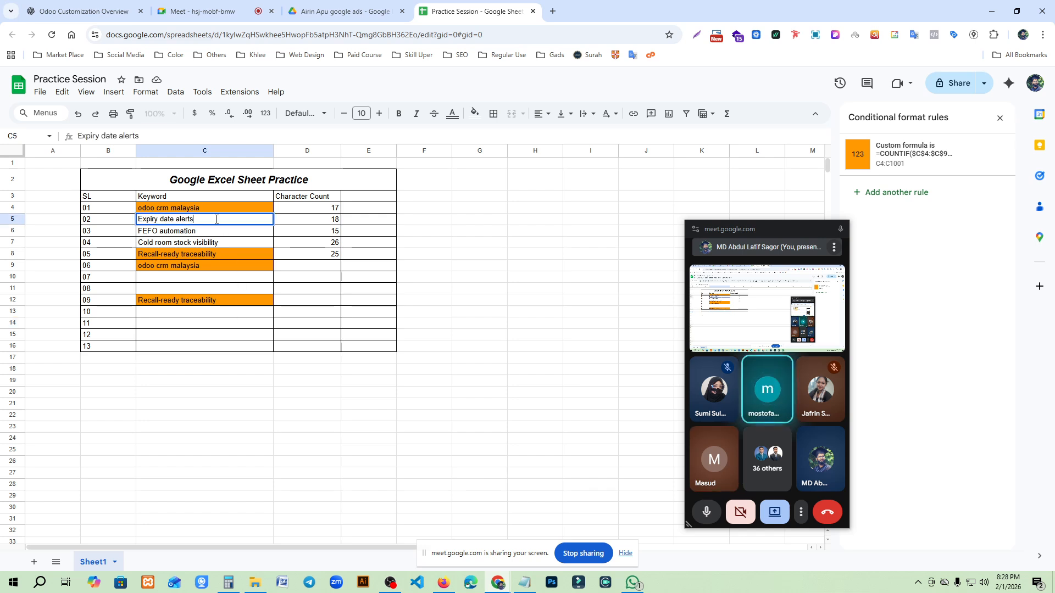
click(229, 346)
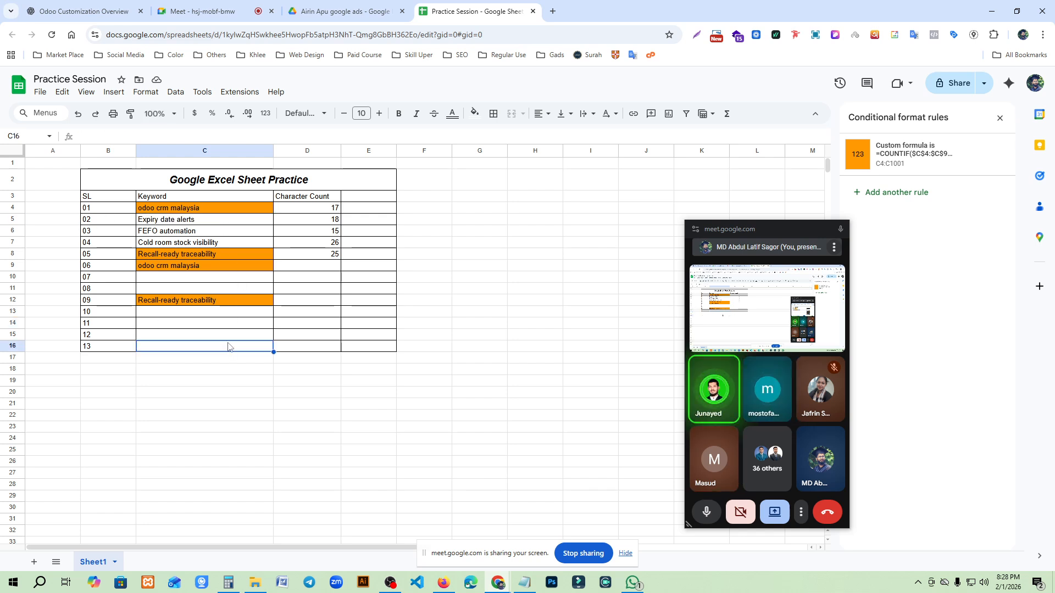
click(235, 183)
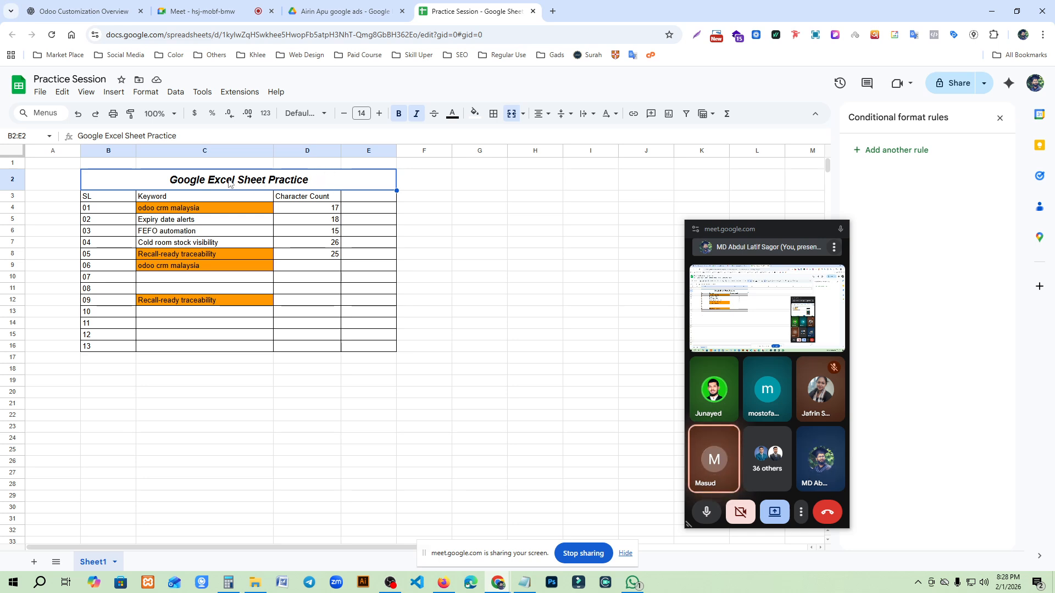
click(152, 197)
click(177, 184)
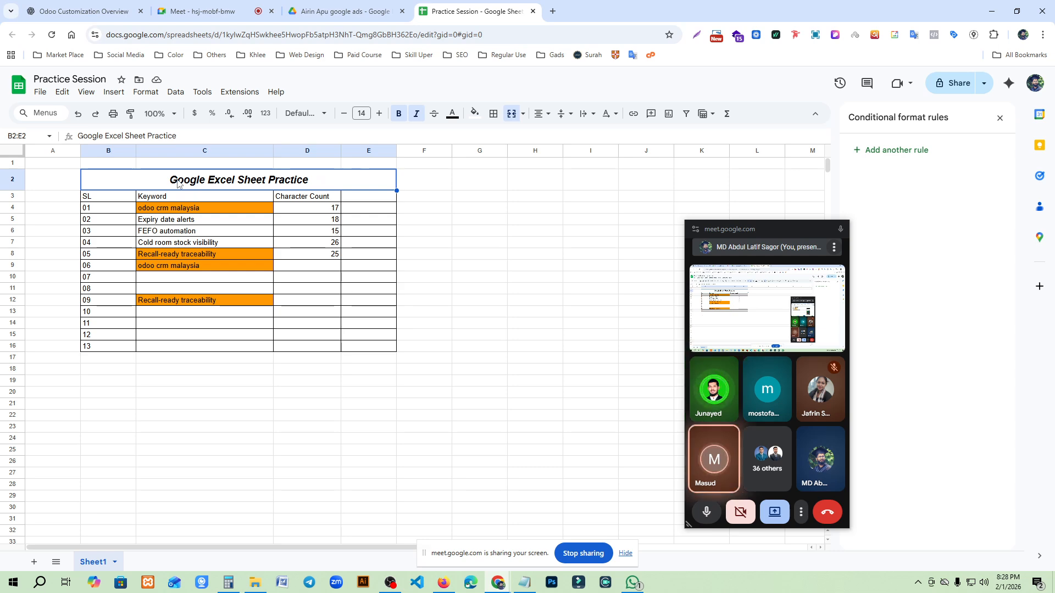
click(199, 208)
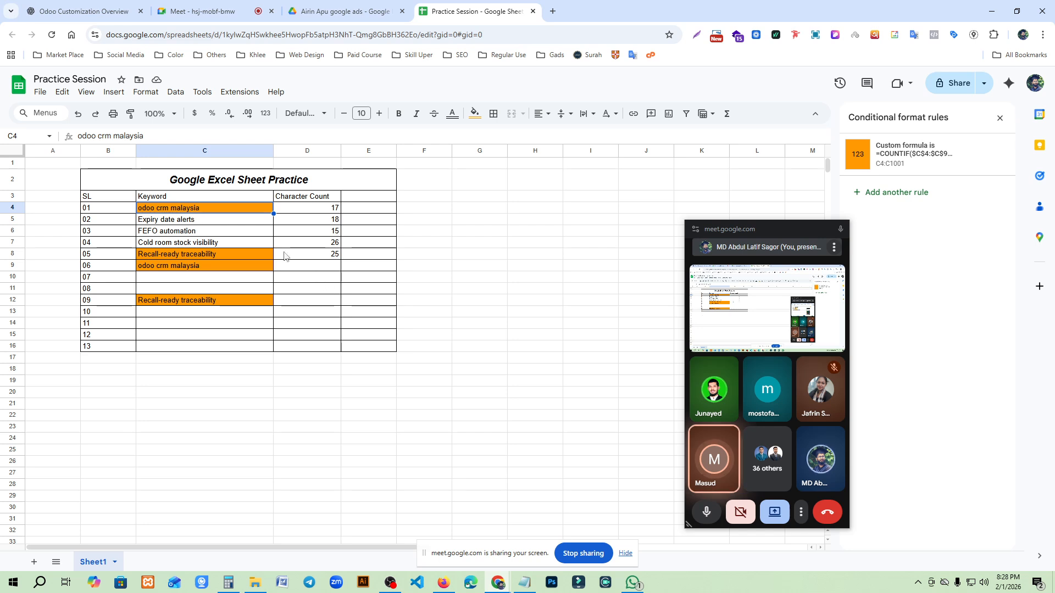
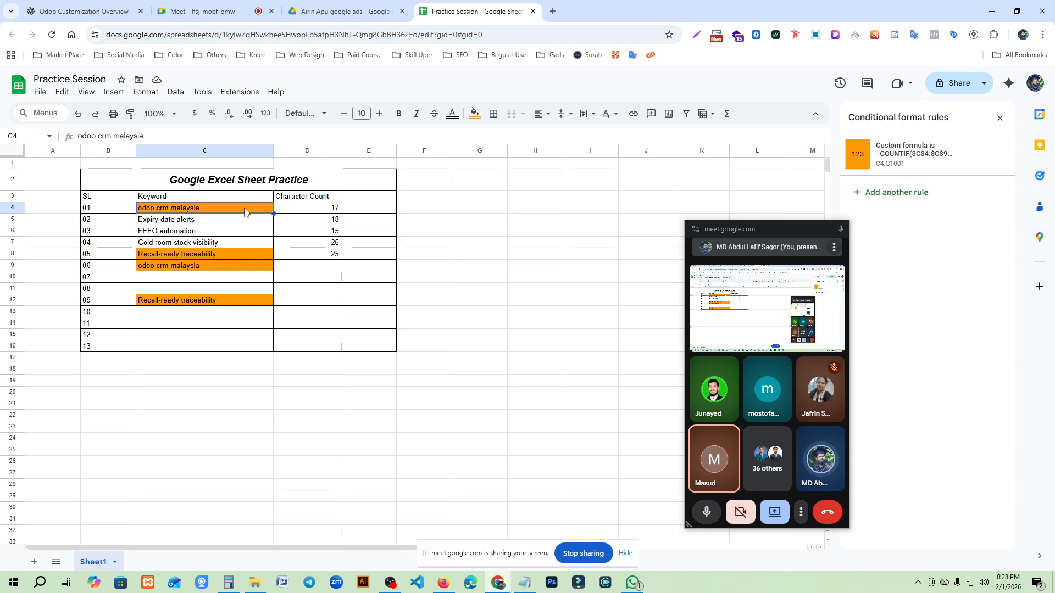
- Narrow the Keyword column C and set the text wrapping of cells C4:C13 to Clip
drag(244, 212, 251, 315)
drag(276, 155, 196, 156)
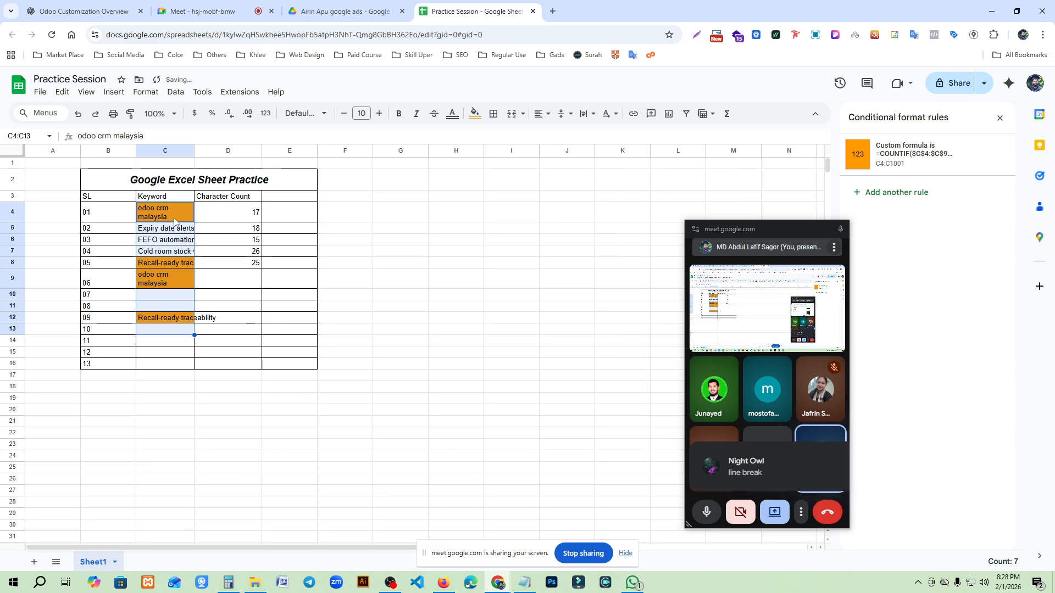
click(587, 115)
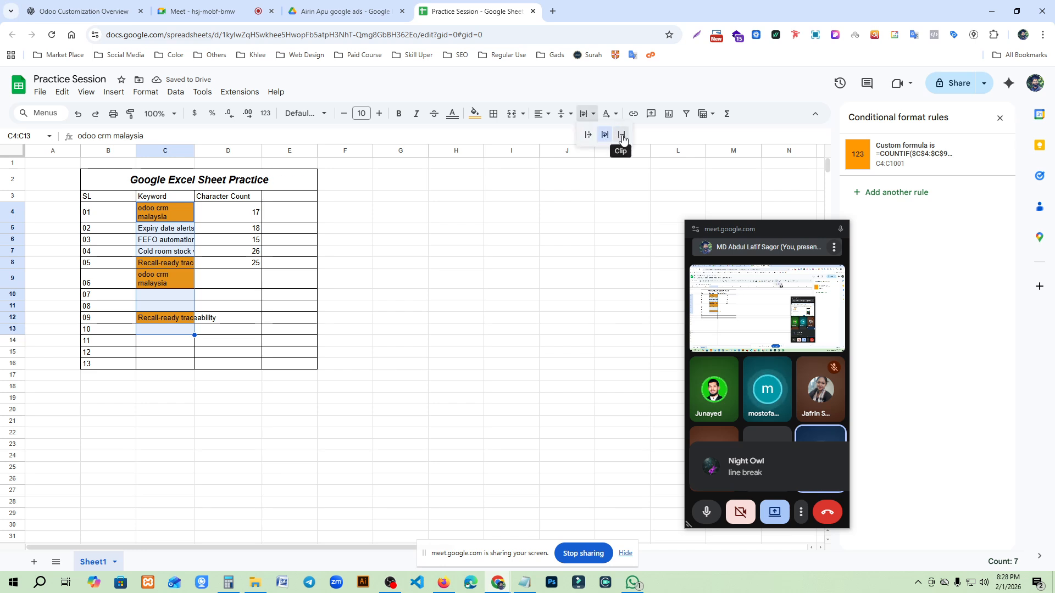
click(620, 141)
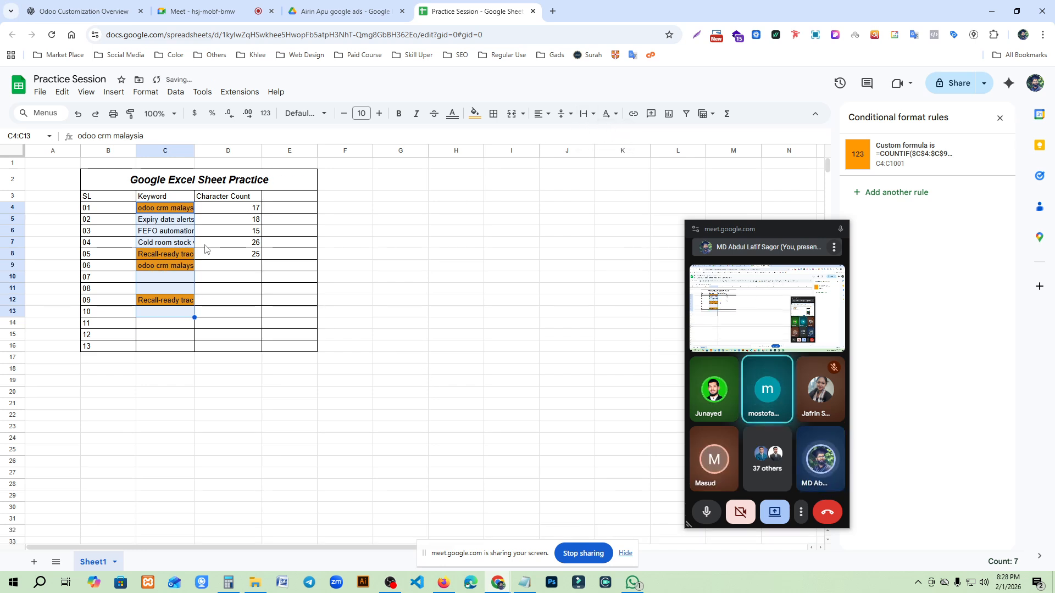
- Resize the Keyword column C by auto-fitting it to its contents, narrowing it, auto-fitting it again and widening it to about twice that width
double_click(193, 149)
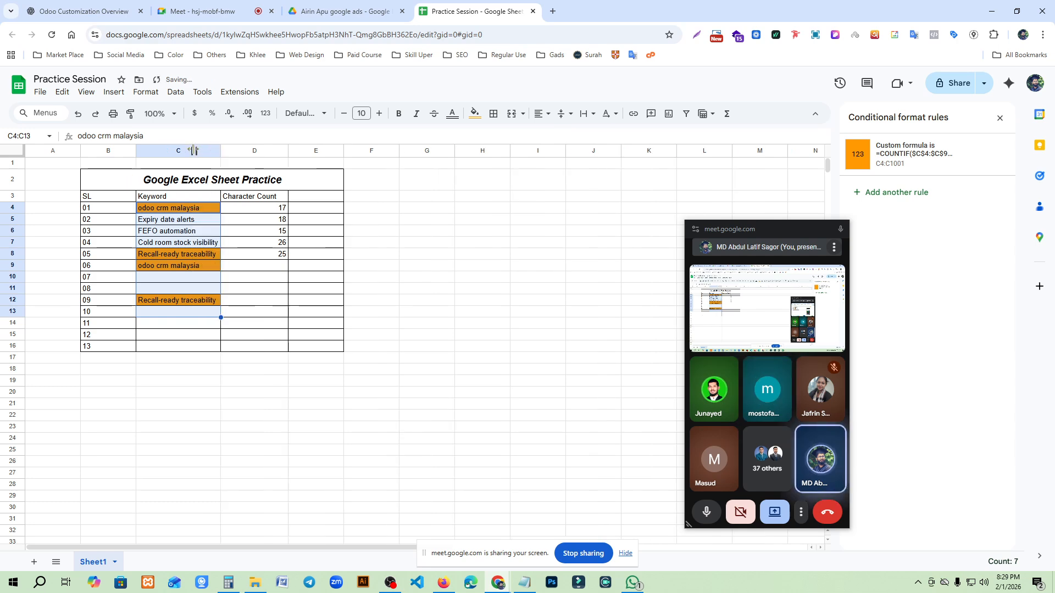
click(478, 347)
drag(222, 150, 182, 151)
click(208, 357)
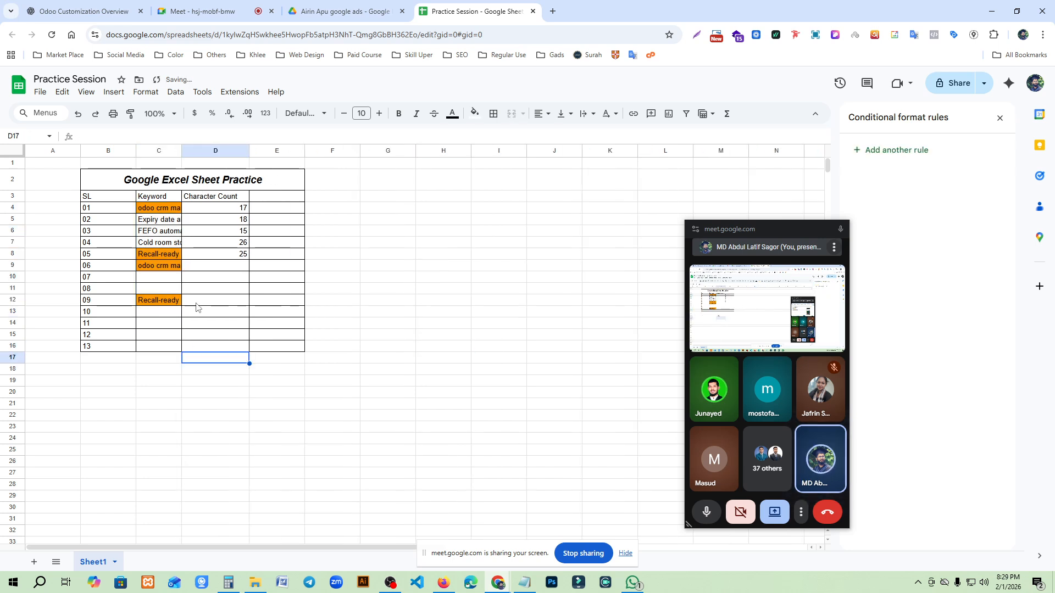
double_click(182, 151)
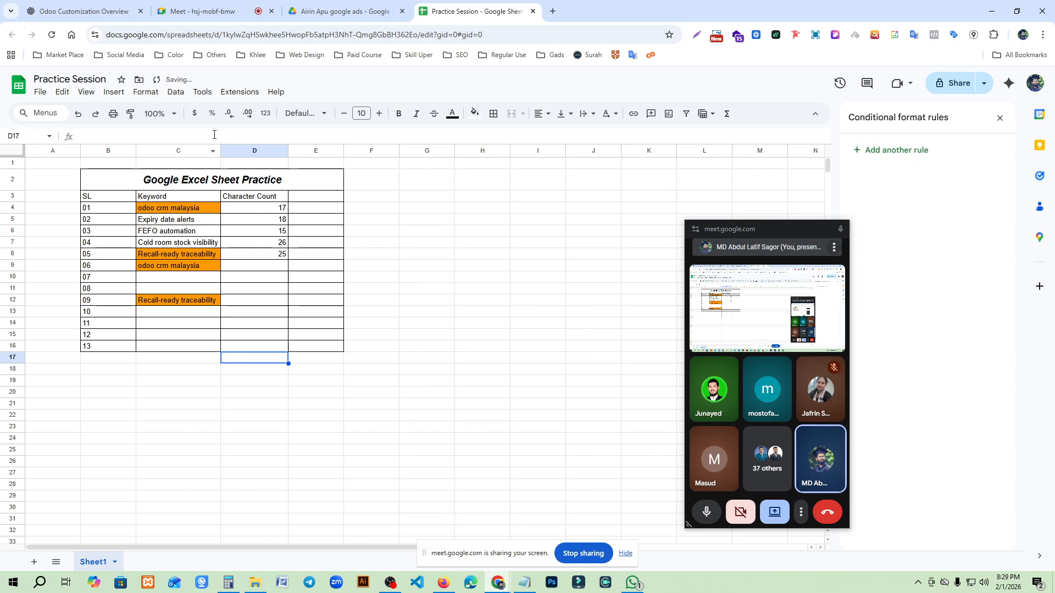
drag(219, 151, 304, 151)
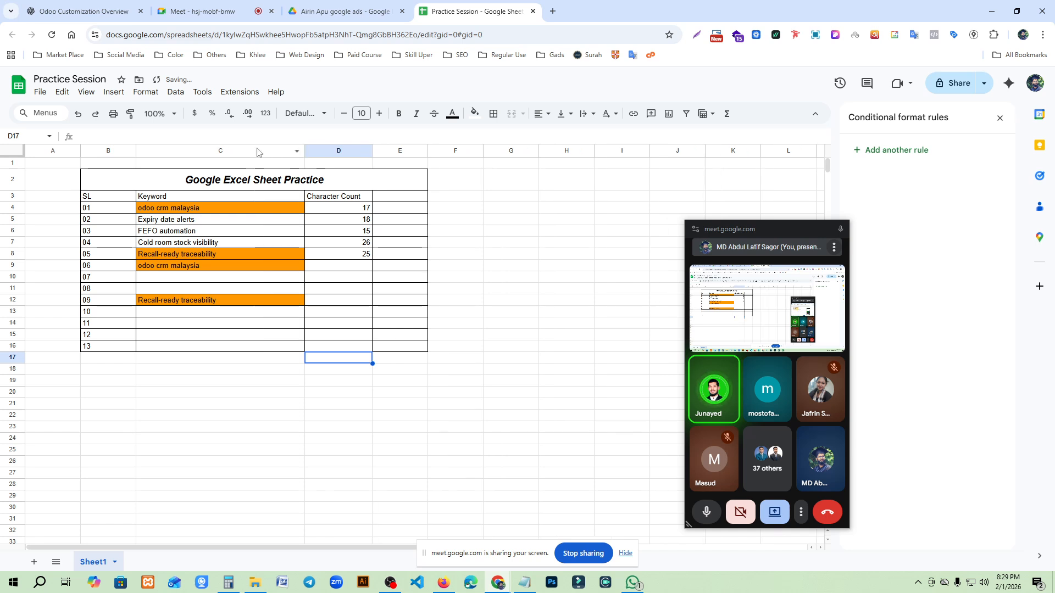
click(332, 419)
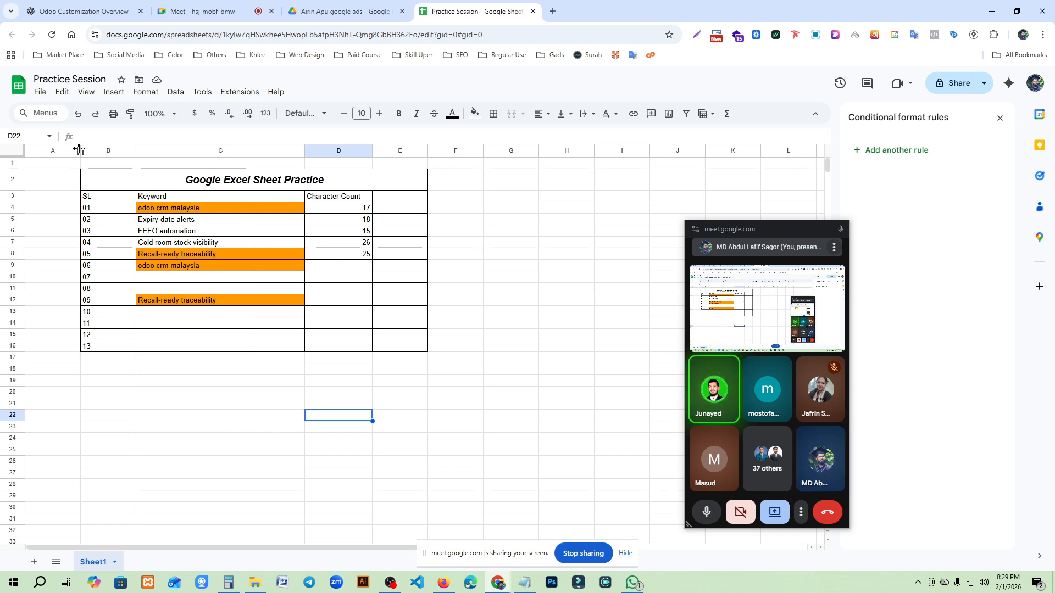
- Narrow empty column A to about half its width and make empty row 1 several times taller
drag(78, 153, 54, 153)
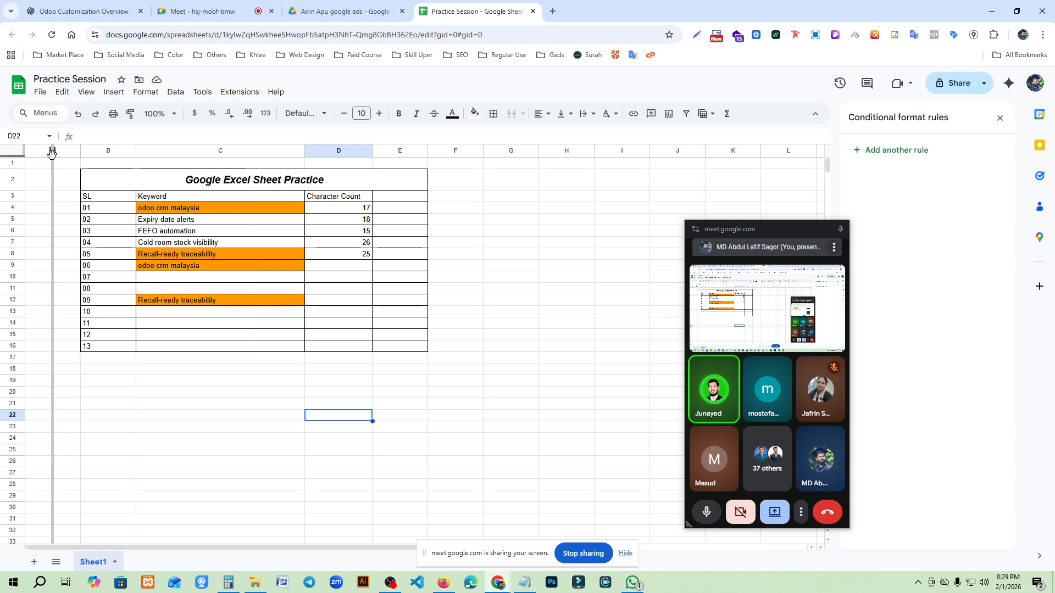
click(265, 394)
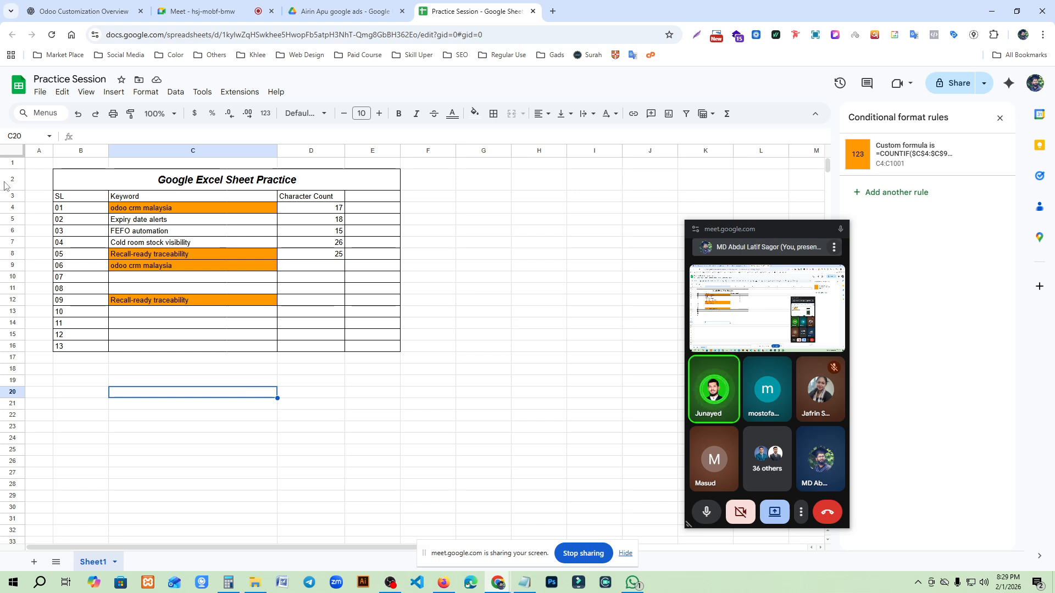
drag(15, 168, 12, 207)
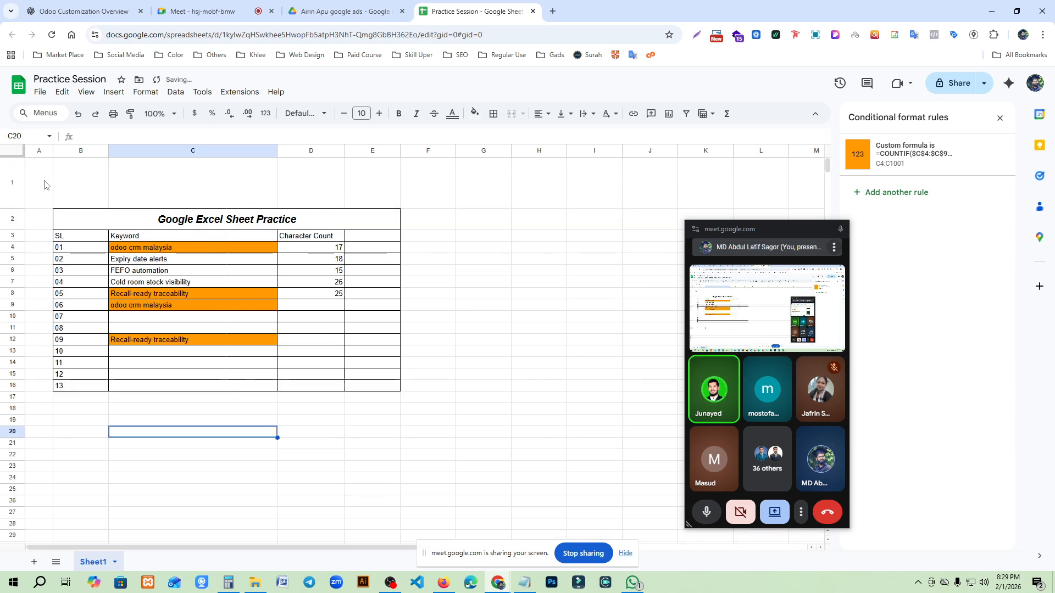
click(73, 191)
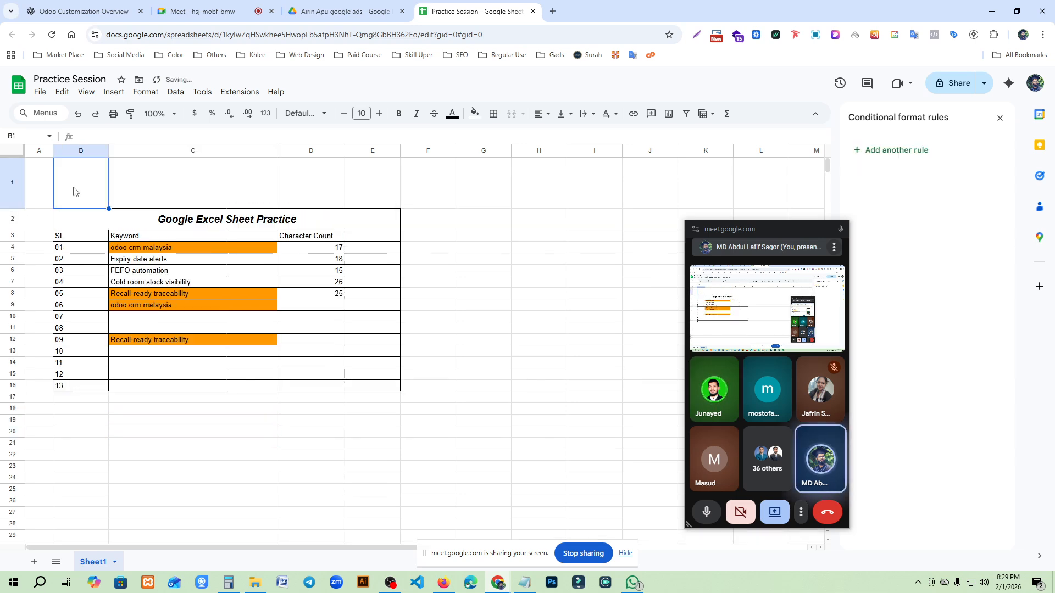
- Examine the My Drive section of the Open a file dialog, then close it without opening a file
click(40, 92)
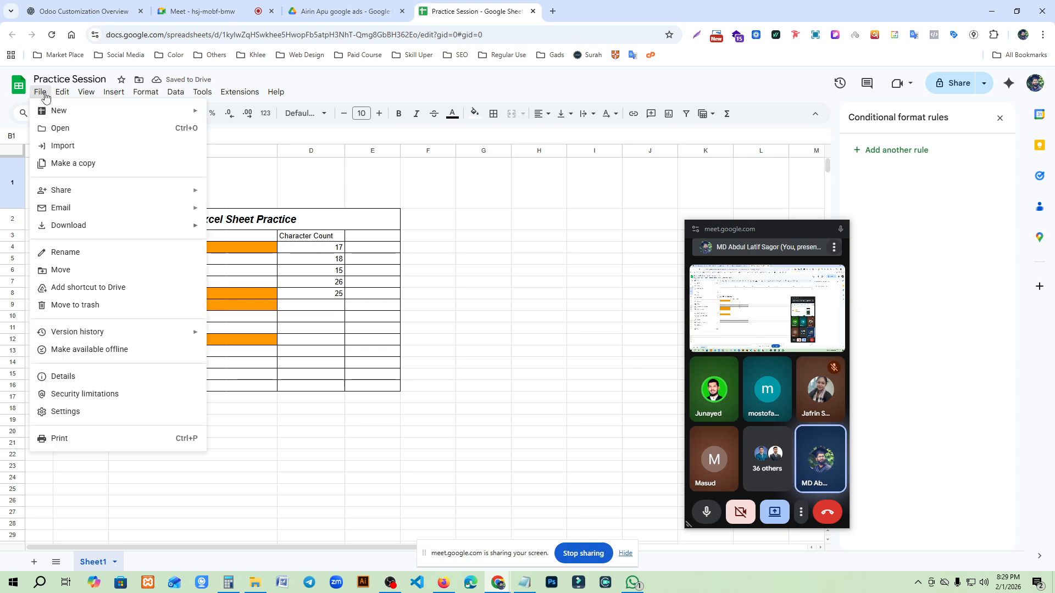
click(62, 128)
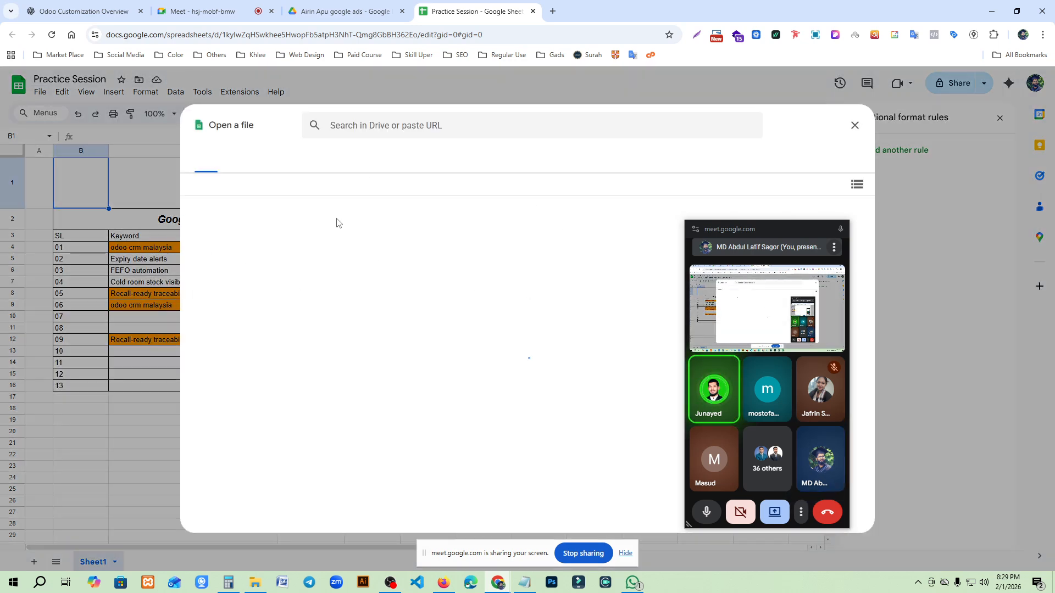
click(260, 168)
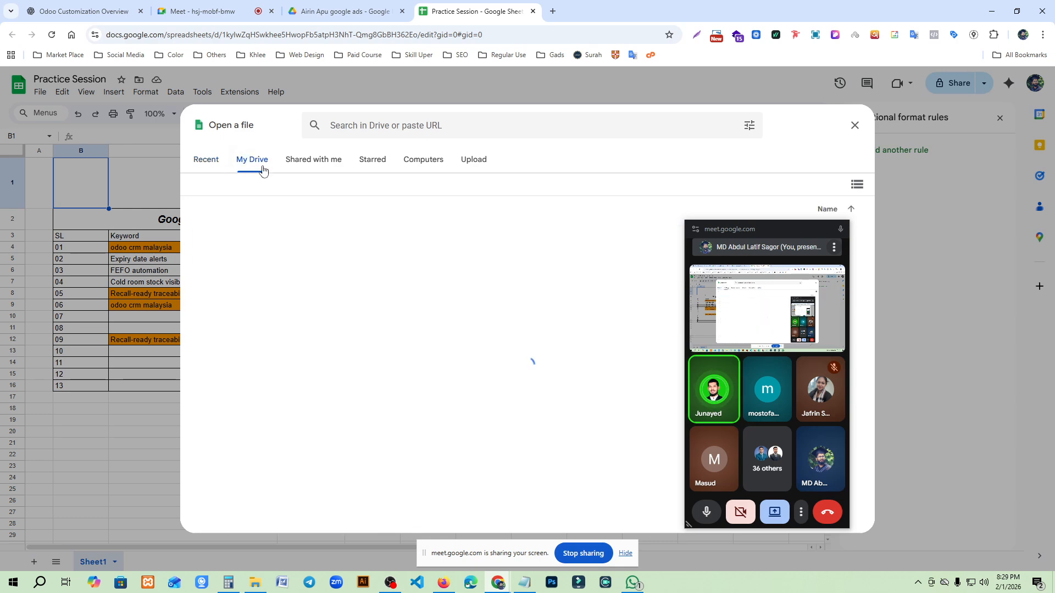
drag(781, 232, 932, 253)
click(855, 125)
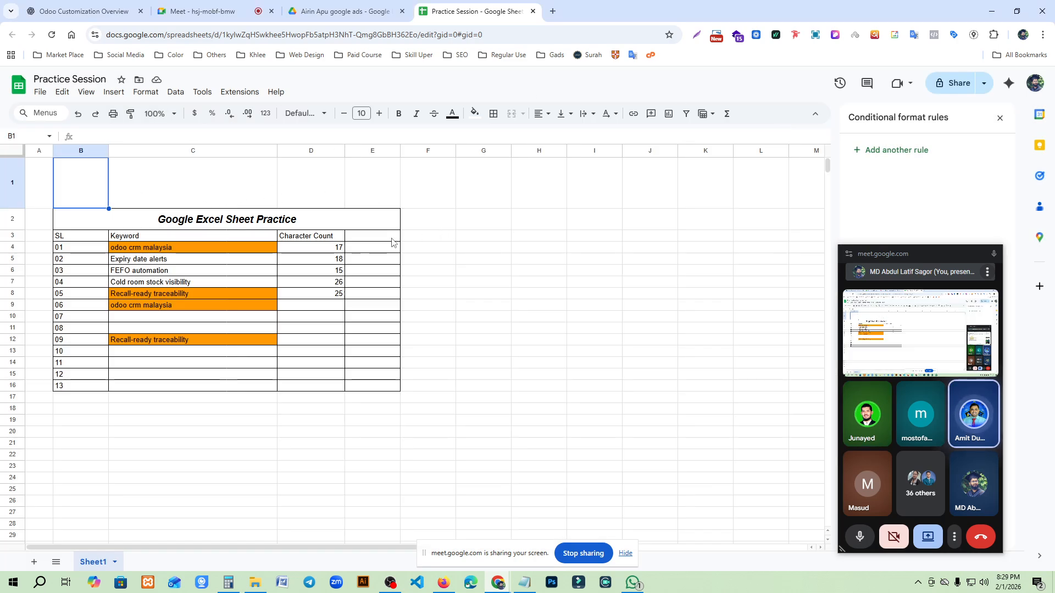
- Reduce the height of row 1 to a thin strip above the table title
click(327, 294)
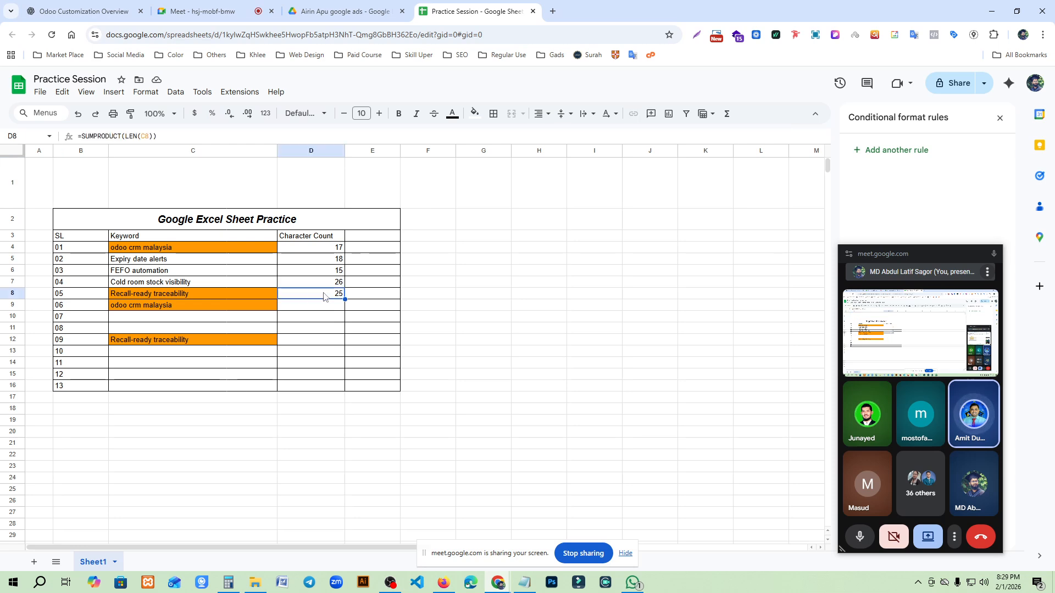
click(234, 309)
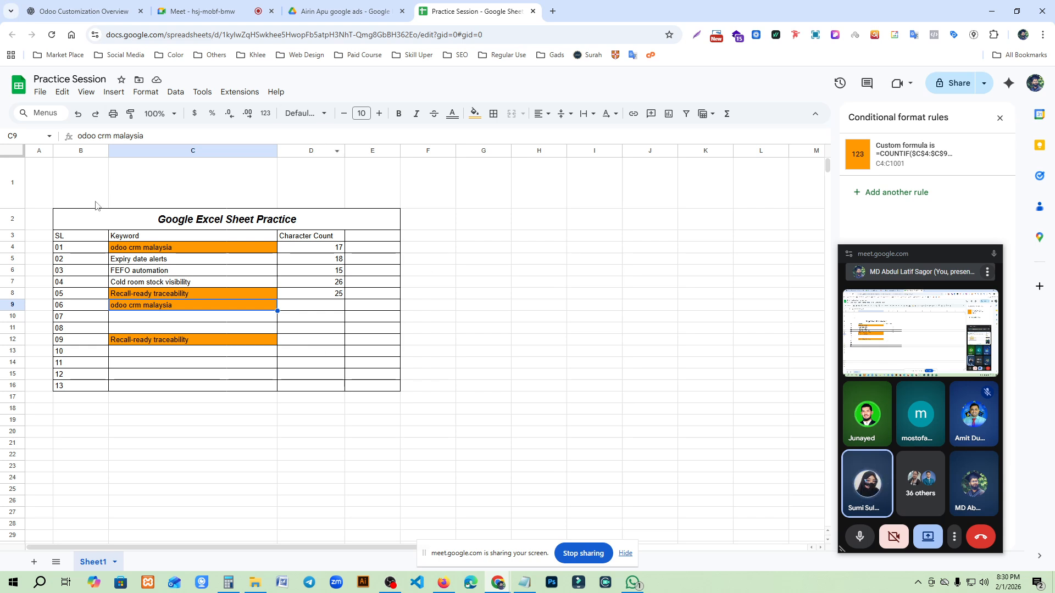
drag(13, 210, 14, 185)
click(469, 273)
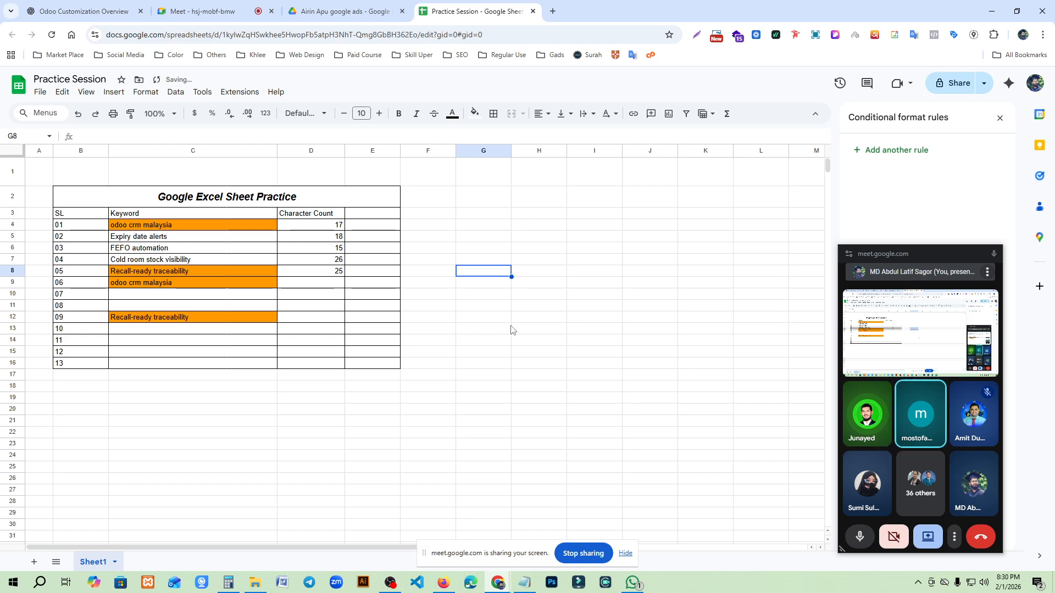
drag(18, 189, 12, 177)
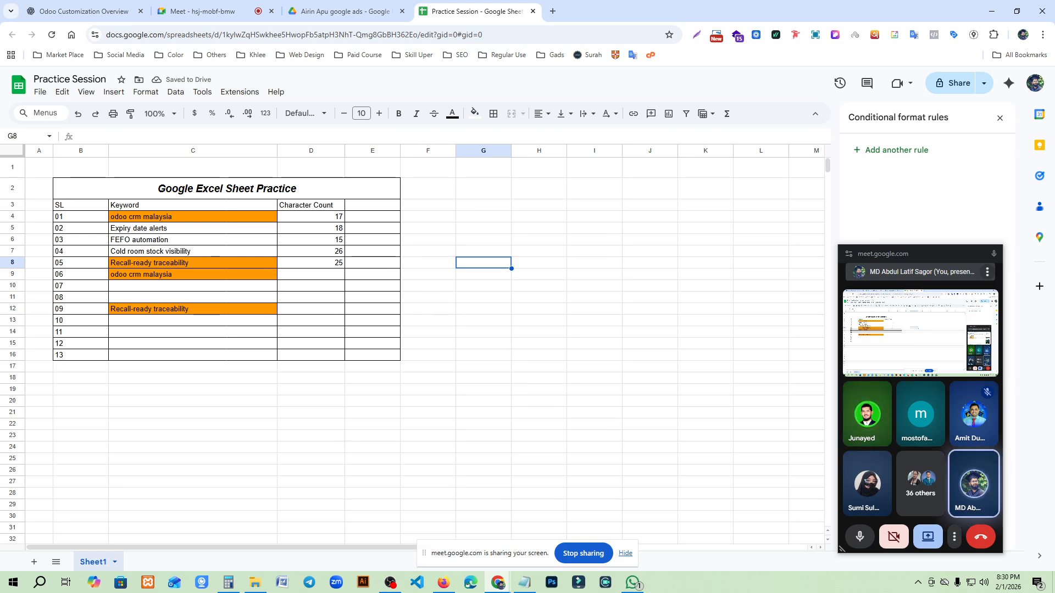
drag(12, 177, 12, 171)
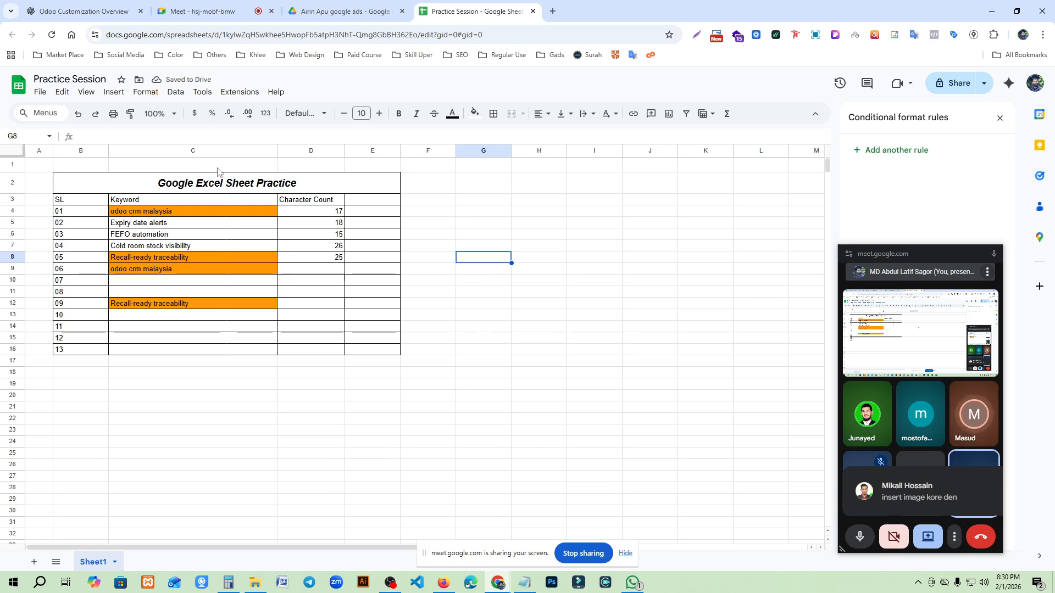
- Start inserting an image in cell G8, examining the Webcam and Photos sources and dismissing the camera request
click(39, 92)
mouse_move(105, 98)
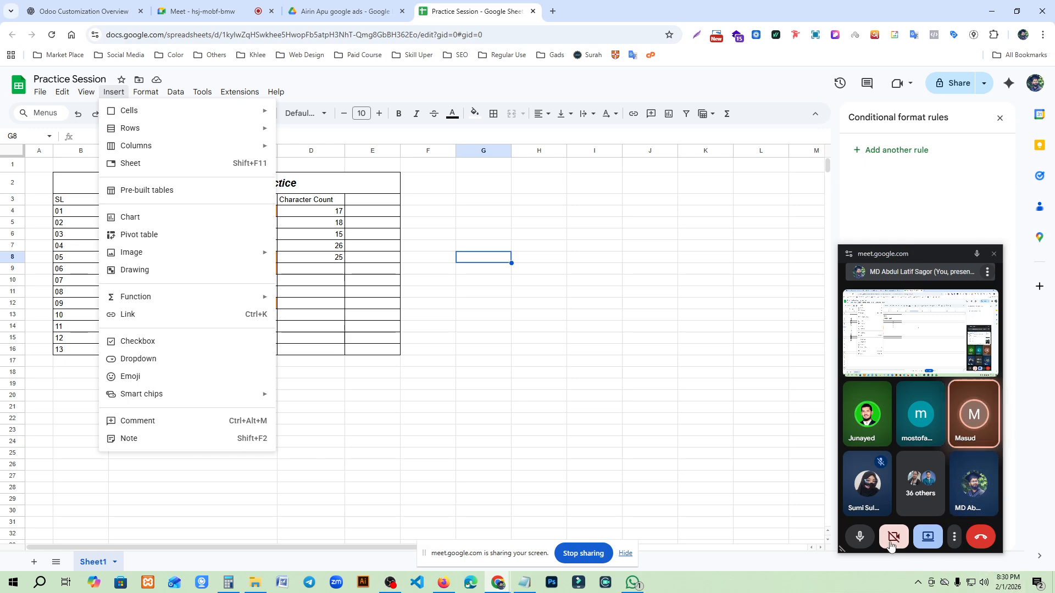
mouse_move(188, 256)
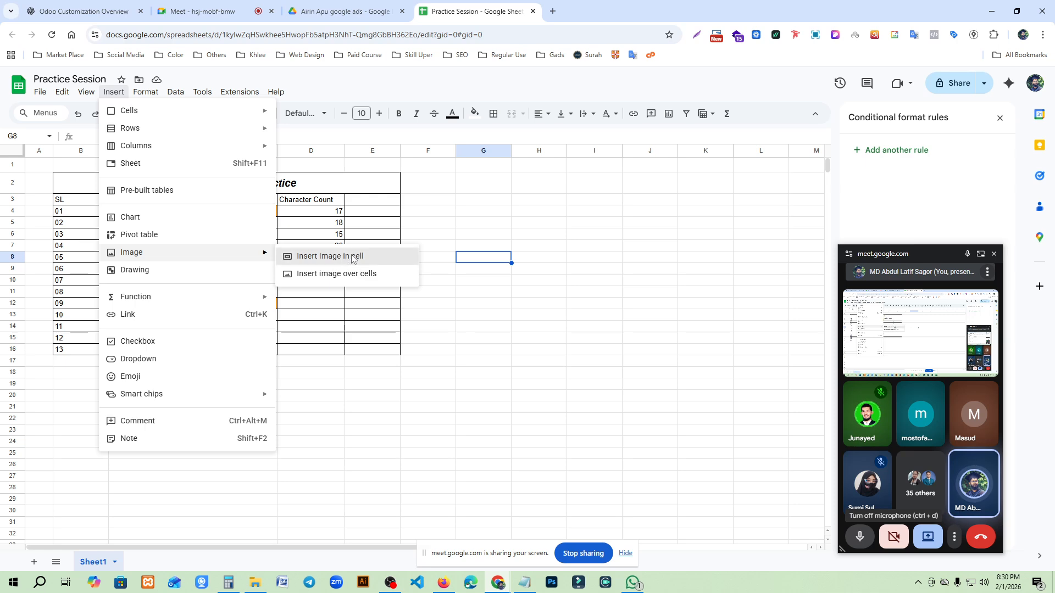
click(338, 256)
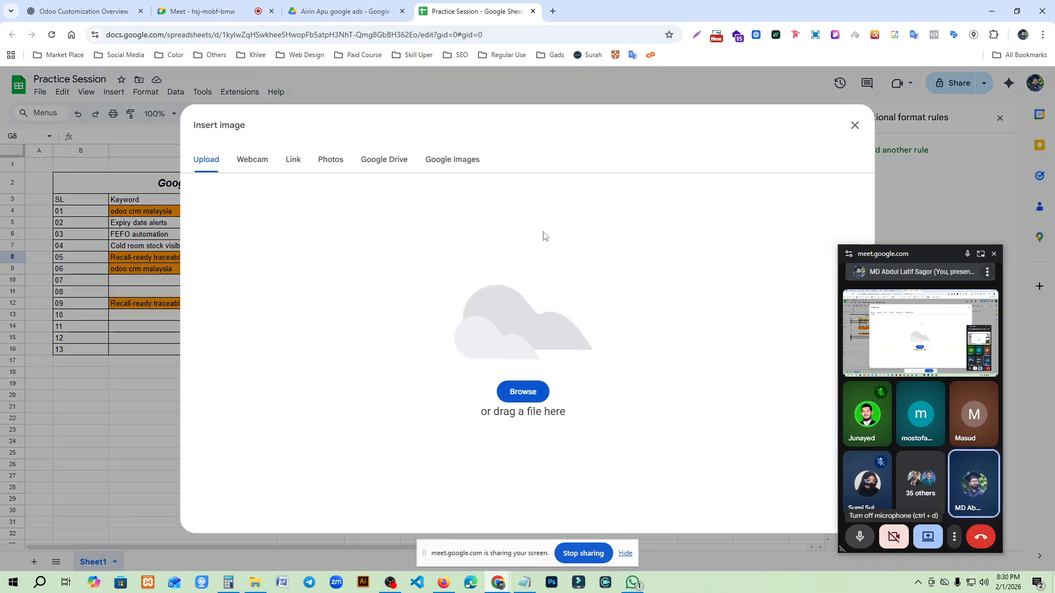
click(253, 160)
click(332, 159)
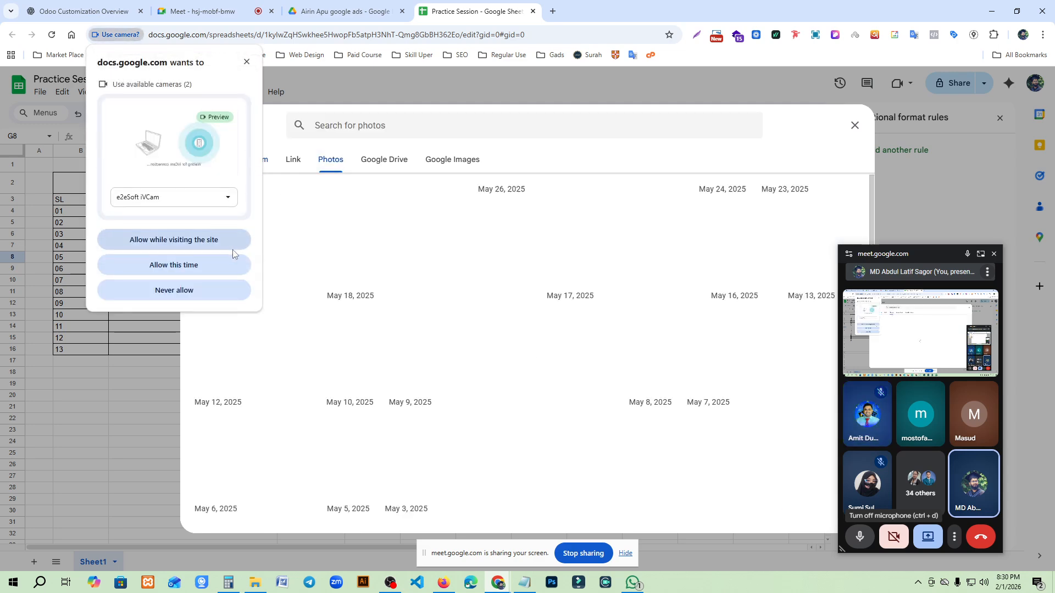
click(247, 63)
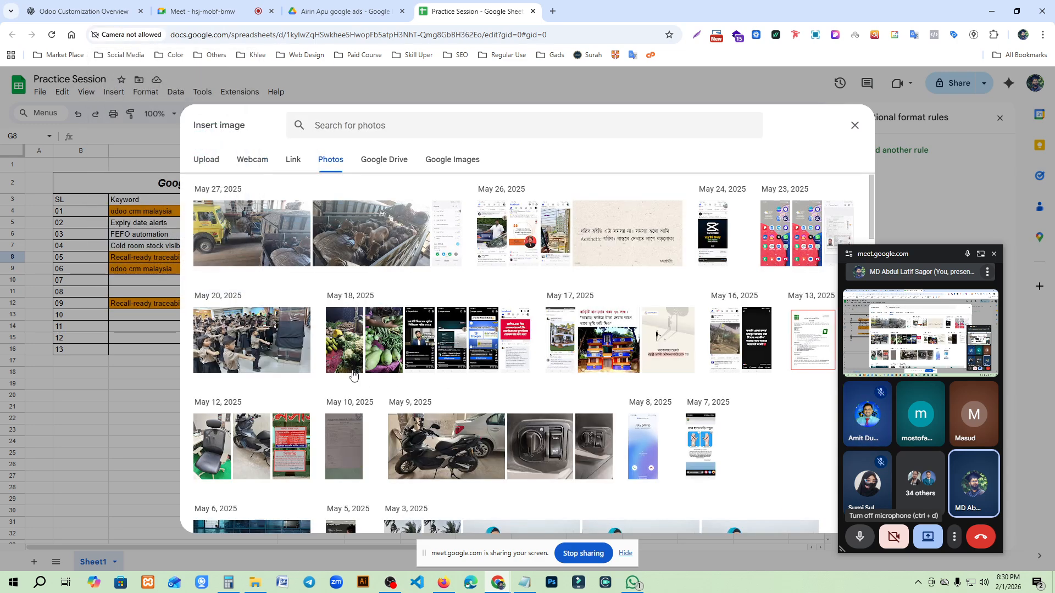
scroll(478, 384, down, 2)
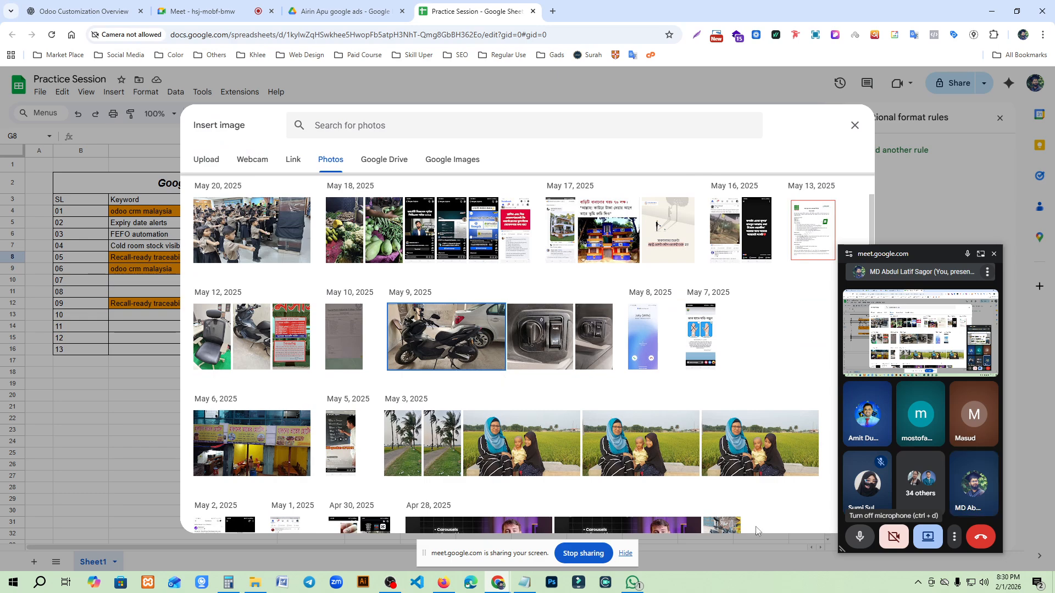
click(439, 329)
scroll(758, 346, up, 2)
drag(924, 254, 971, 251)
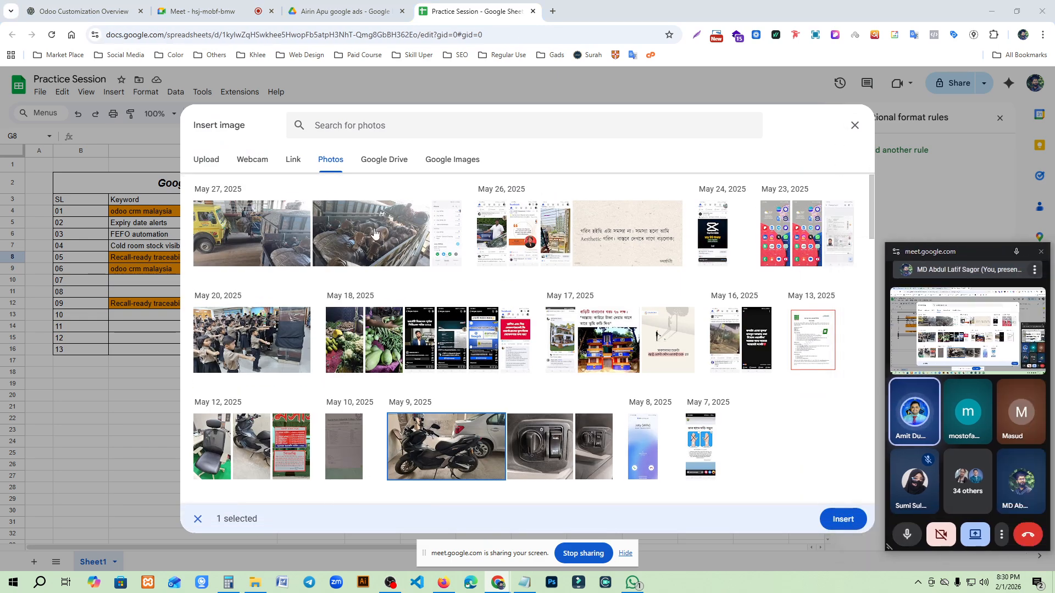
- Upload "FA Final 30th Logo Danwan_-01.jpg" from the Downloads folder as an in-cell image in G8
click(206, 159)
click(522, 392)
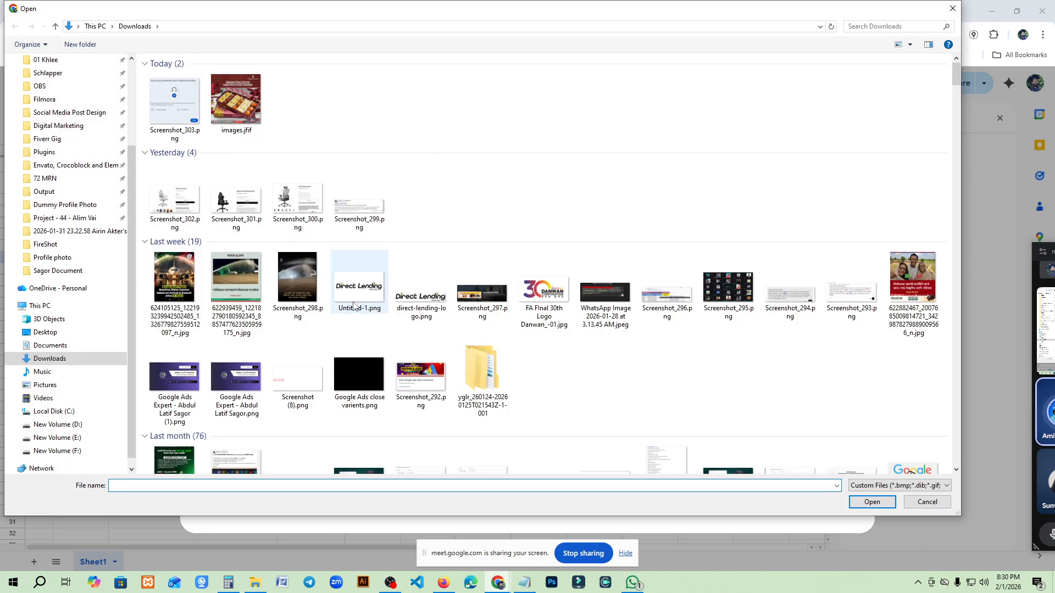
click(248, 278)
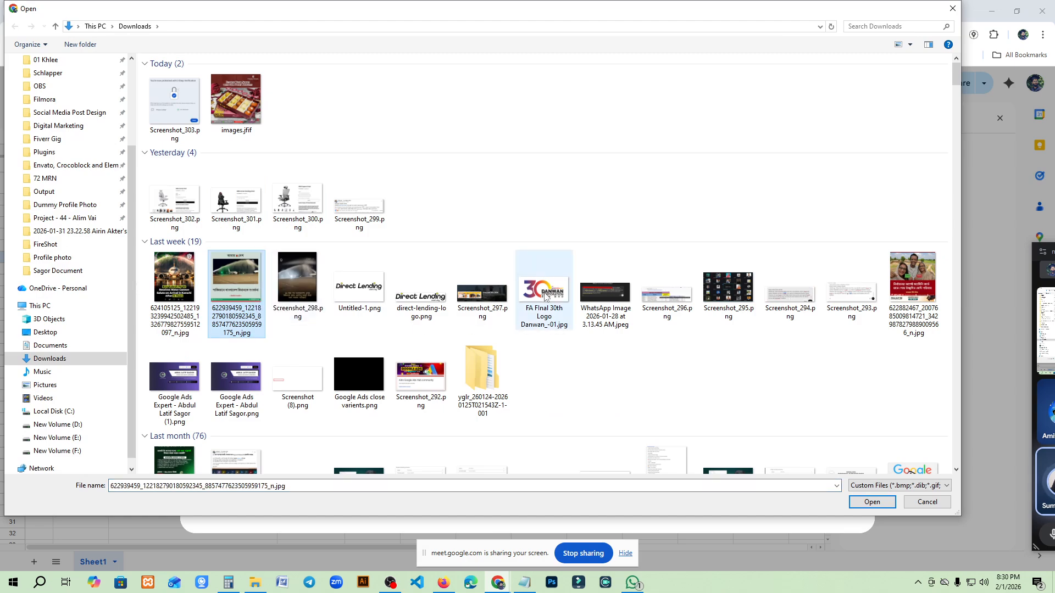
click(519, 283)
click(888, 506)
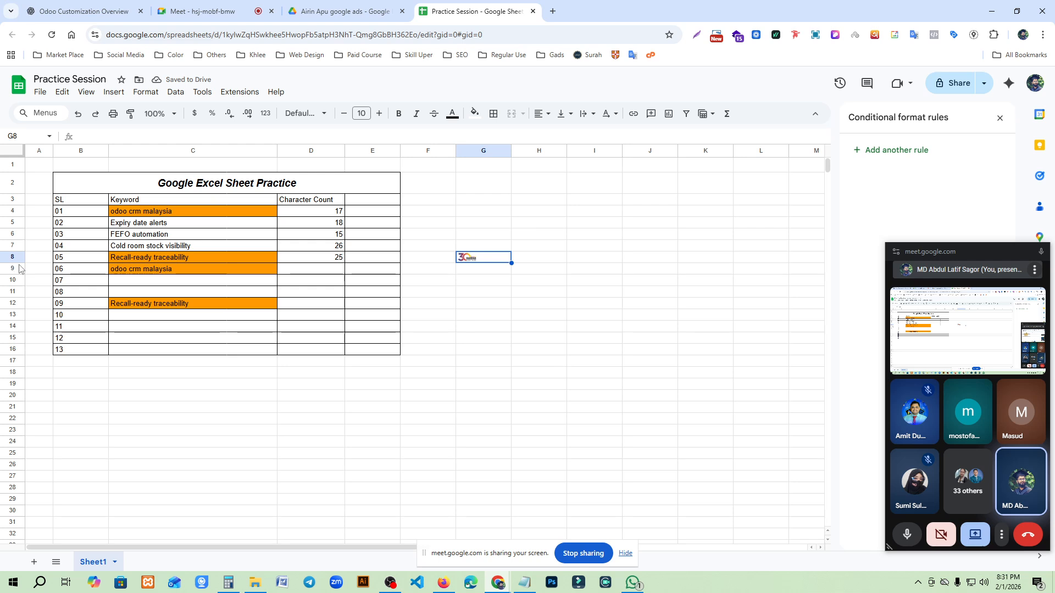
- Make row 8 about four times taller and column G about twice as wide to enlarge the logo image
drag(12, 263, 12, 301)
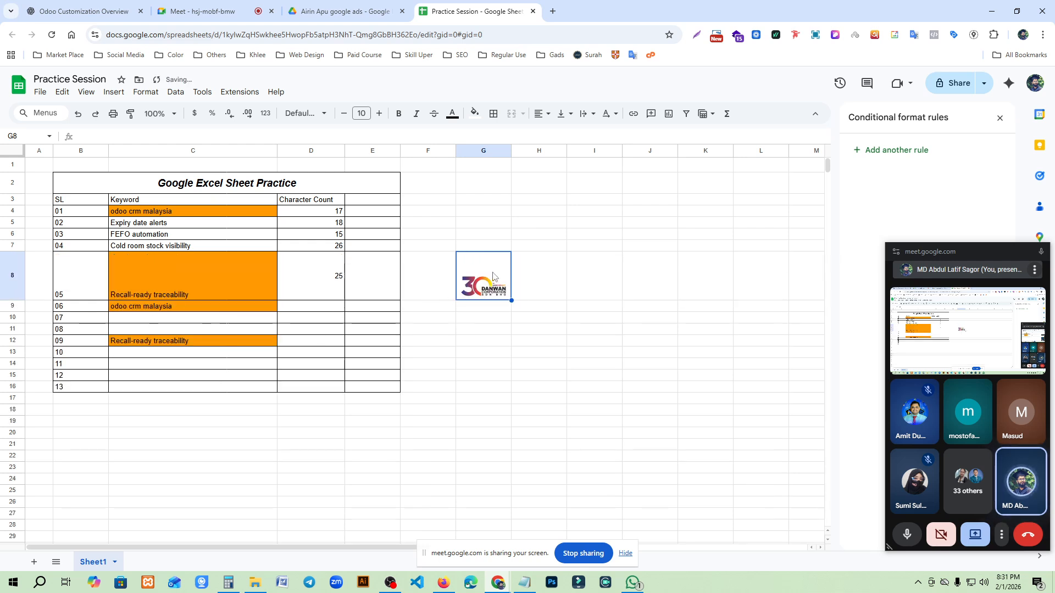
drag(512, 150, 562, 330)
click(541, 375)
- Delete the logo image from cell G8 and make row 1 much taller above the table title
click(491, 294)
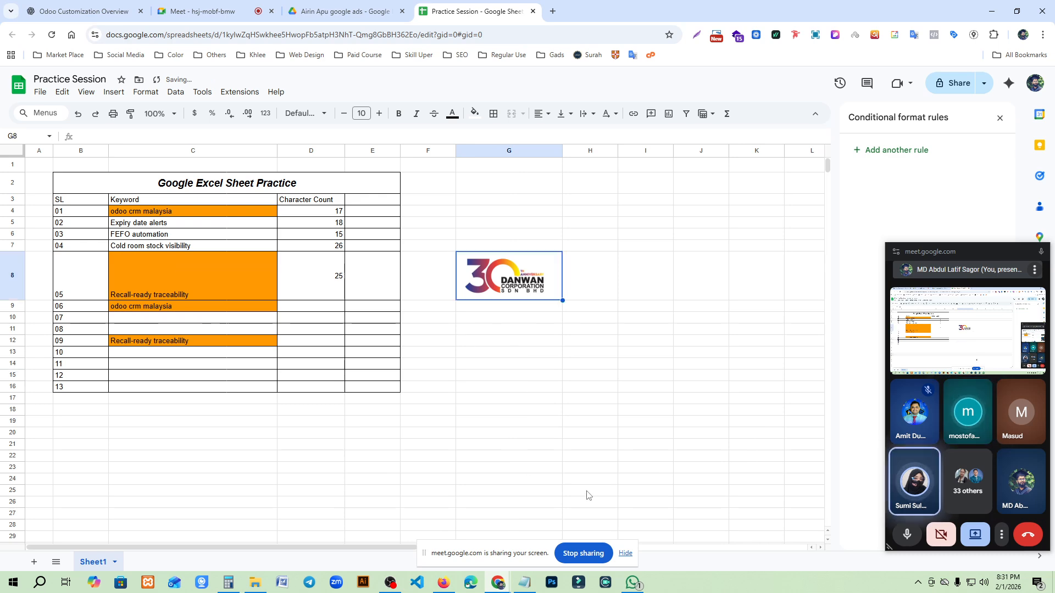
key(Delete)
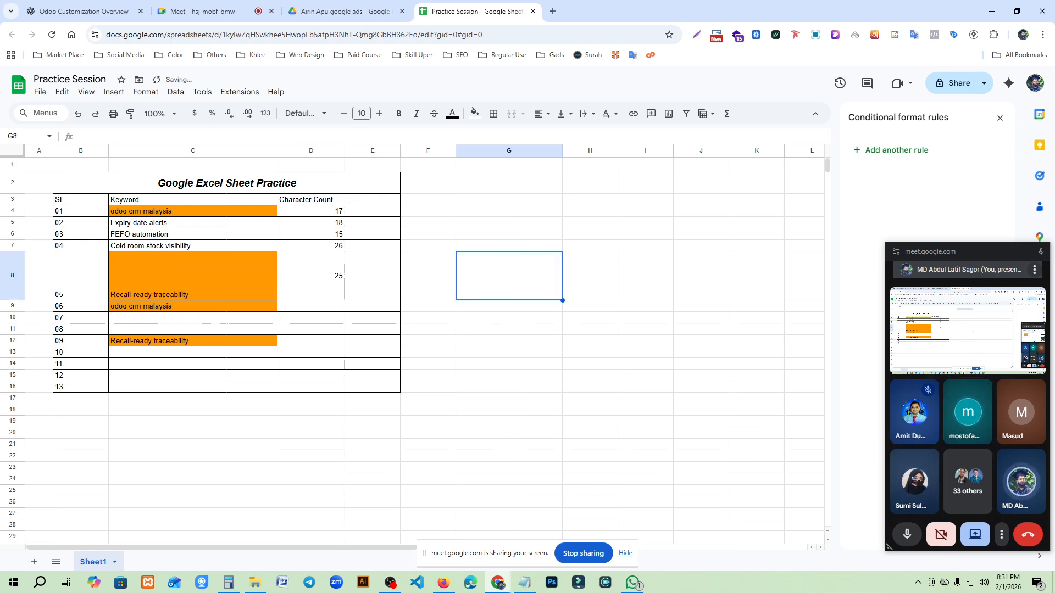
drag(18, 172, 19, 251)
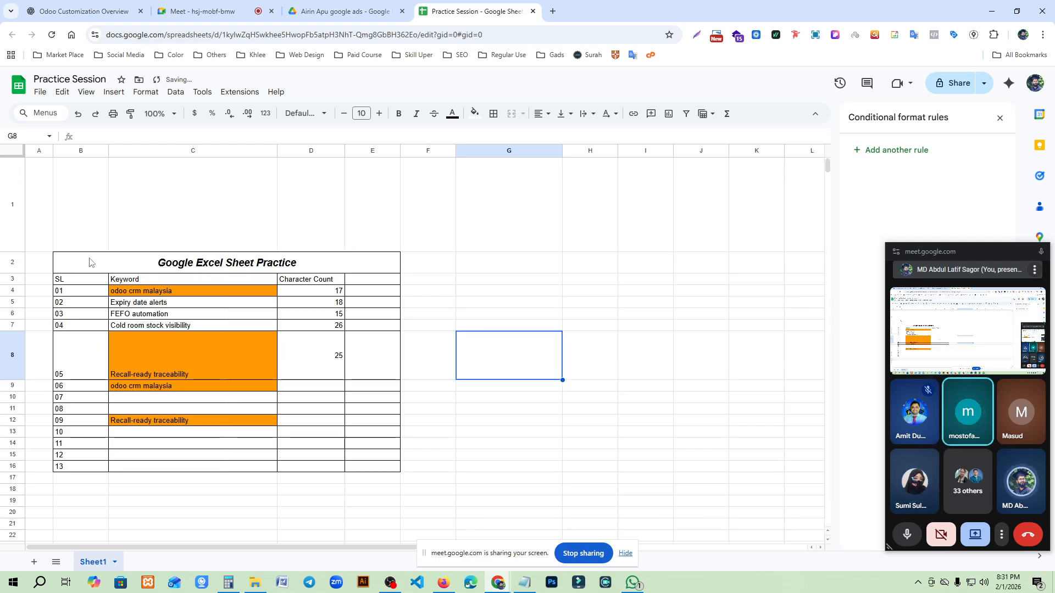
- Merge cells B1 and C1 above the table title into one cell
click(173, 230)
drag(89, 235, 389, 222)
drag(75, 211, 262, 213)
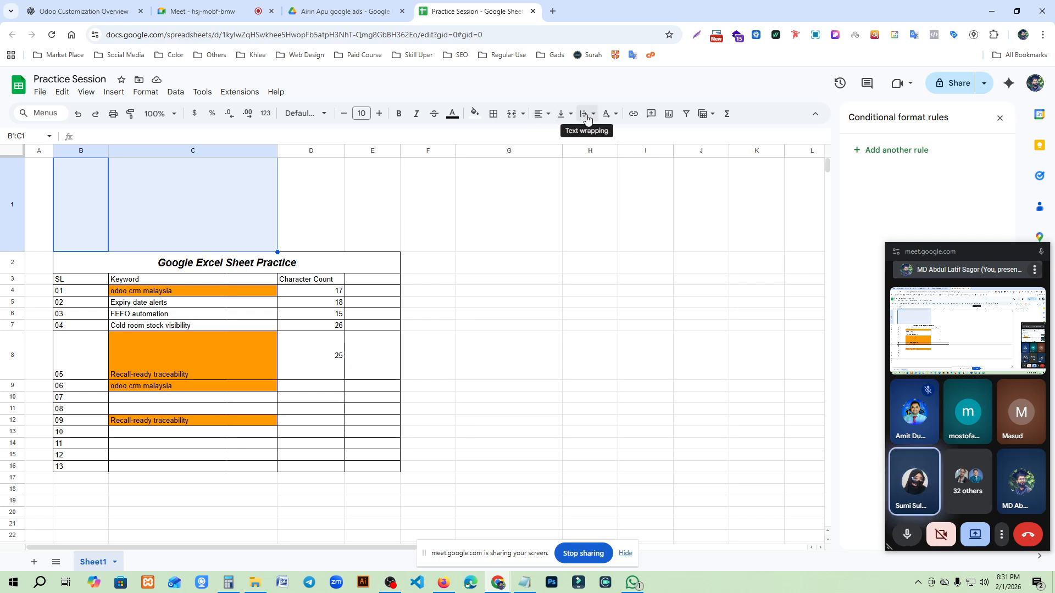
click(506, 118)
- Upload "FA Final 30th Logo Danwan_-01.jpg" from the Downloads folder as an in-cell image in merged cell B1:C1
click(126, 93)
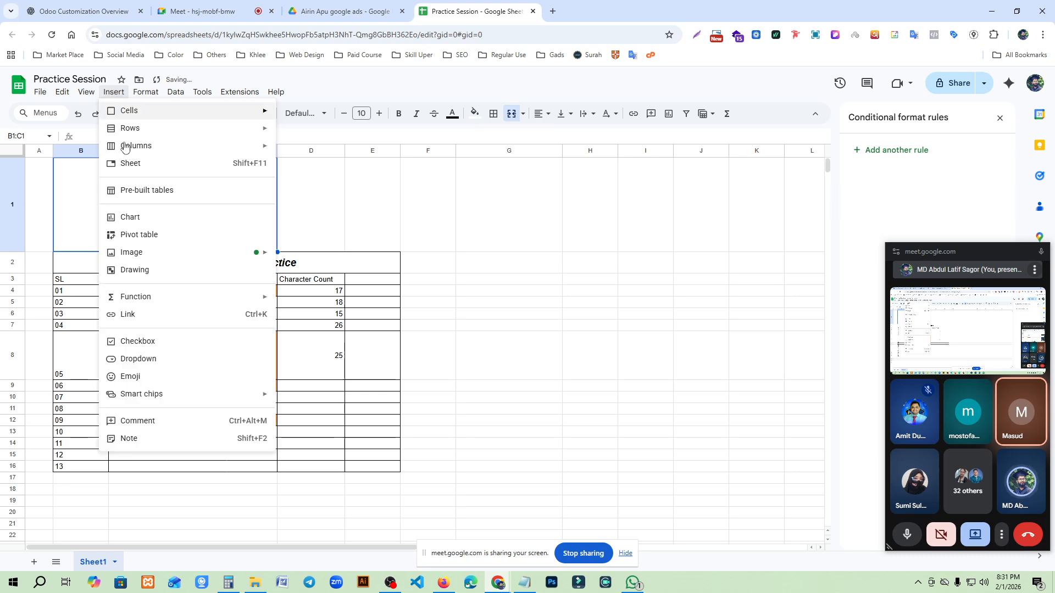
click(341, 257)
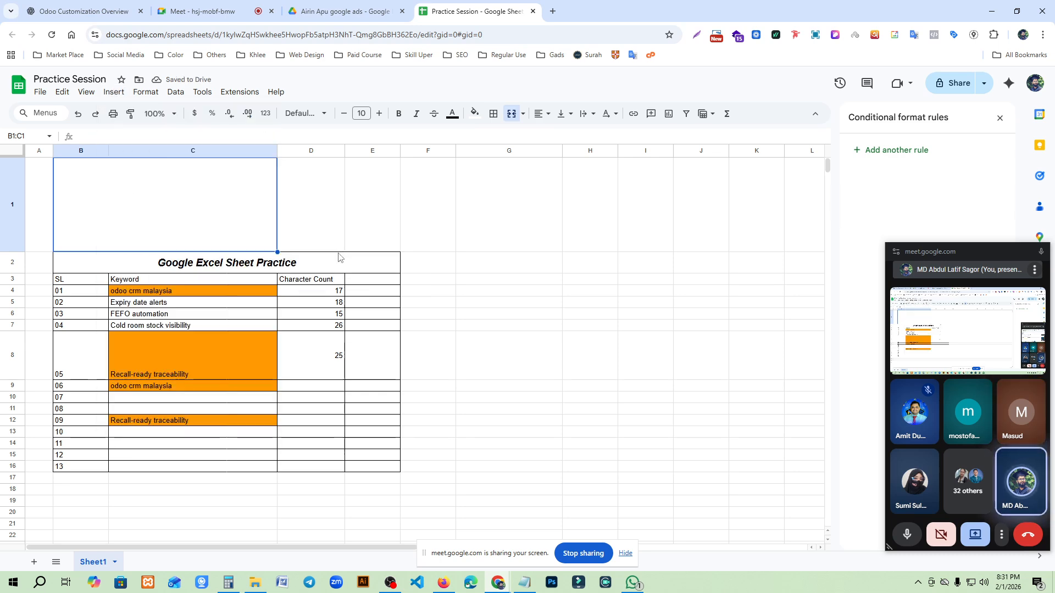
click(499, 391)
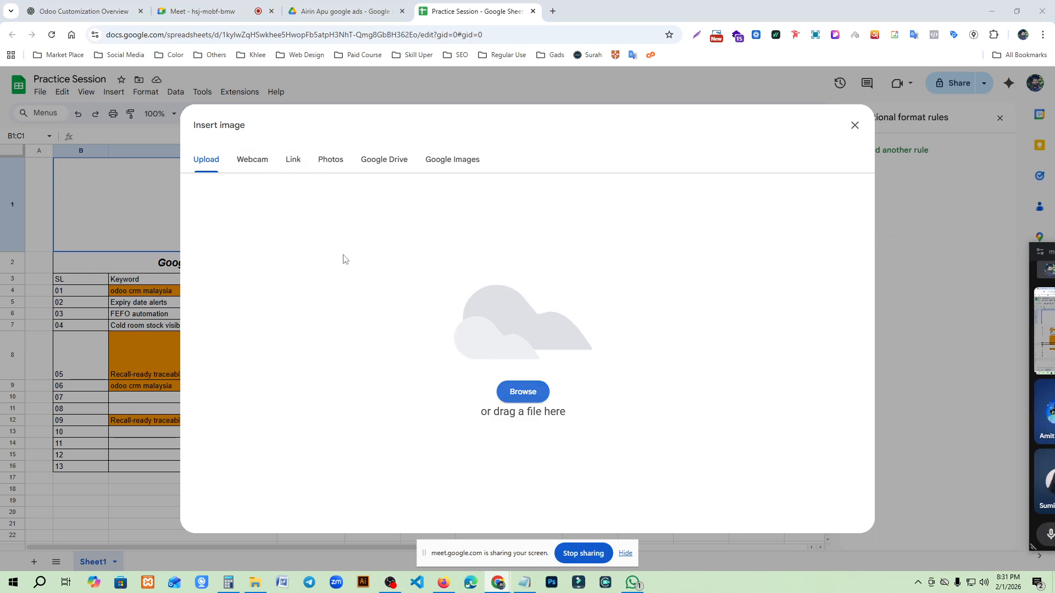
click(548, 295)
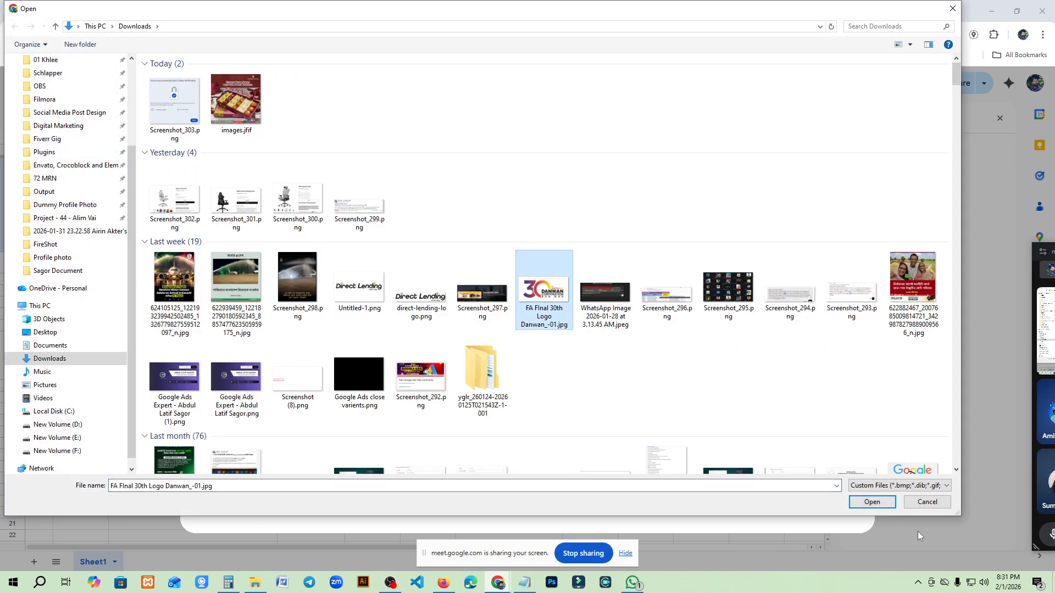
click(872, 502)
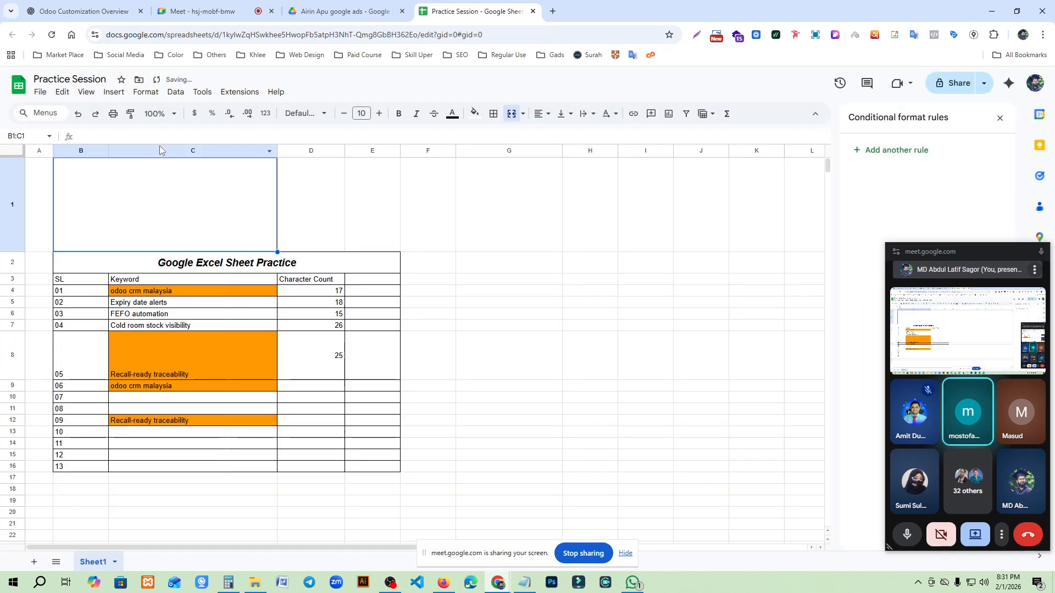
click(471, 342)
click(231, 225)
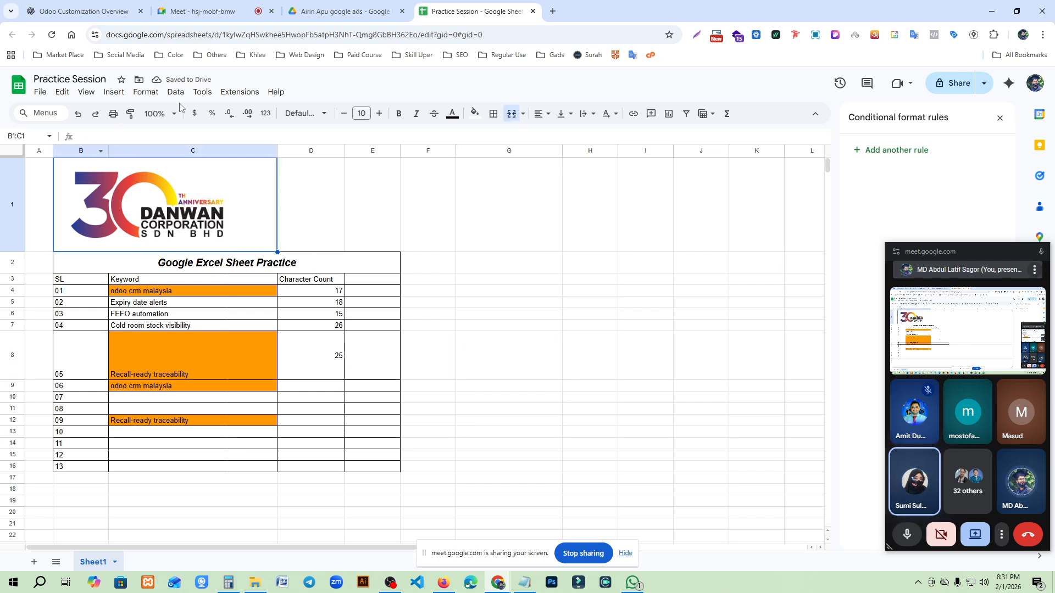
click(115, 94)
mouse_move(176, 255)
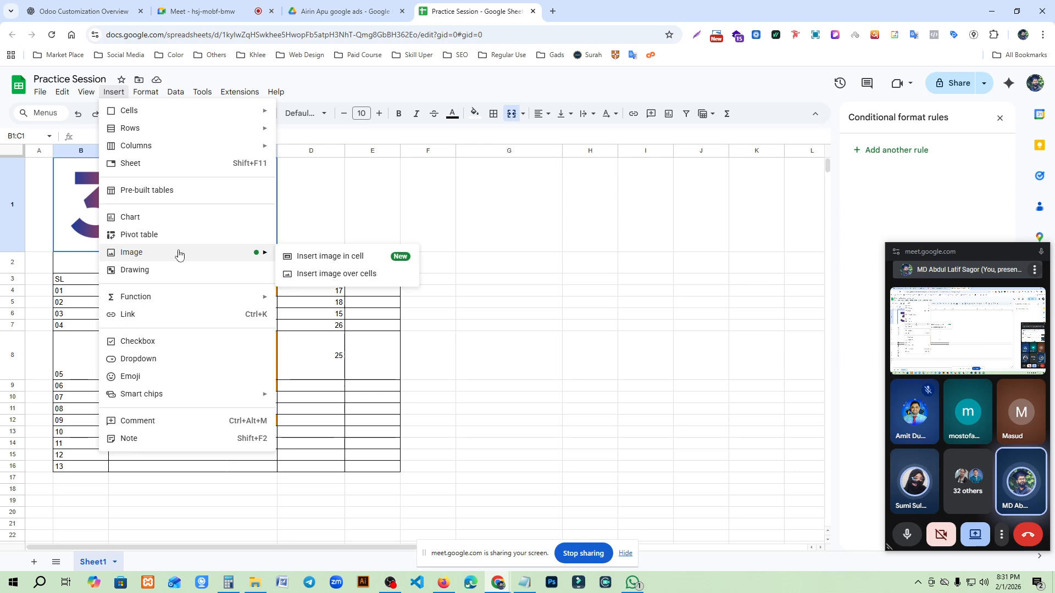
click(328, 263)
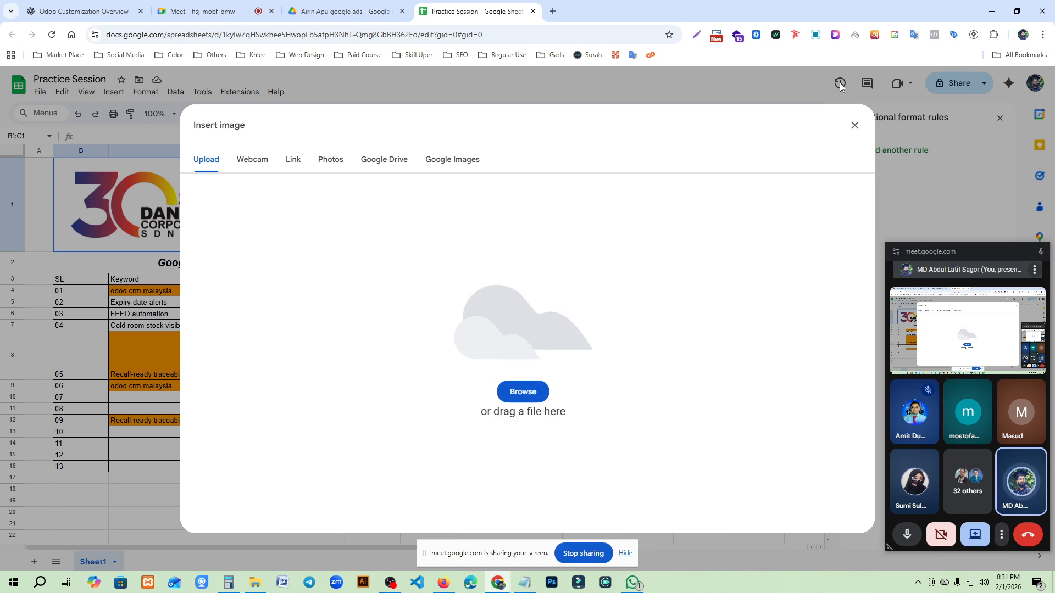
click(859, 126)
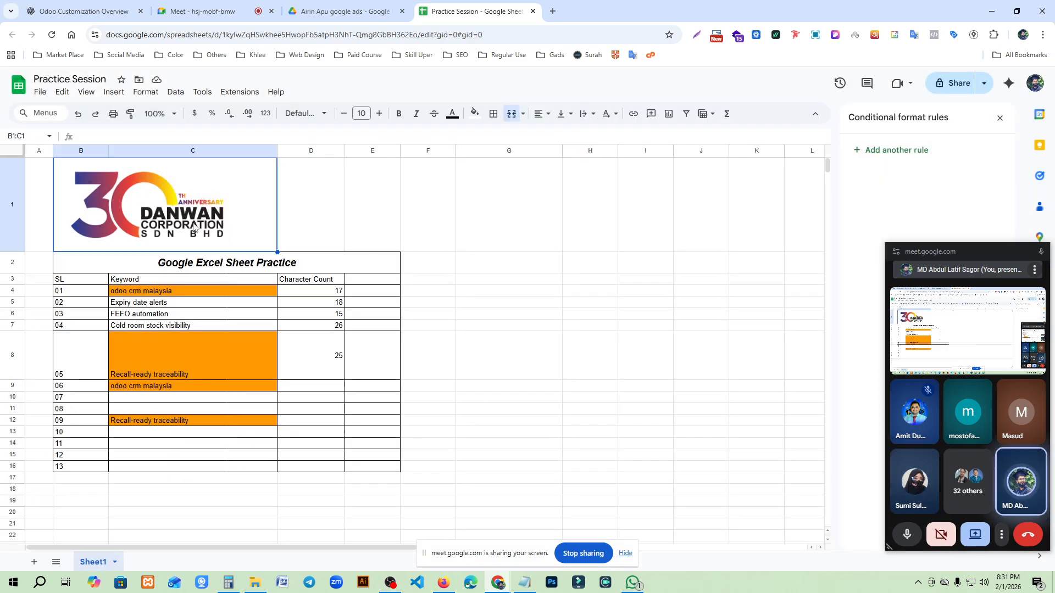
- Delete the logo from merged cell B1:C1, and reduce row 1 to about a third and row 8 to about half its height
key(Delete)
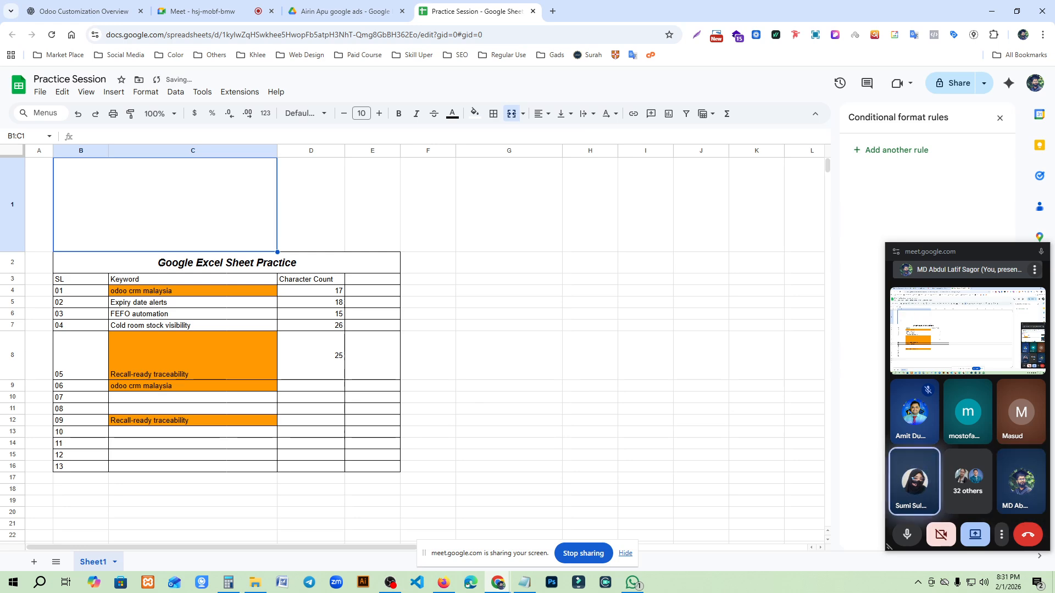
drag(12, 252, 15, 191)
click(372, 325)
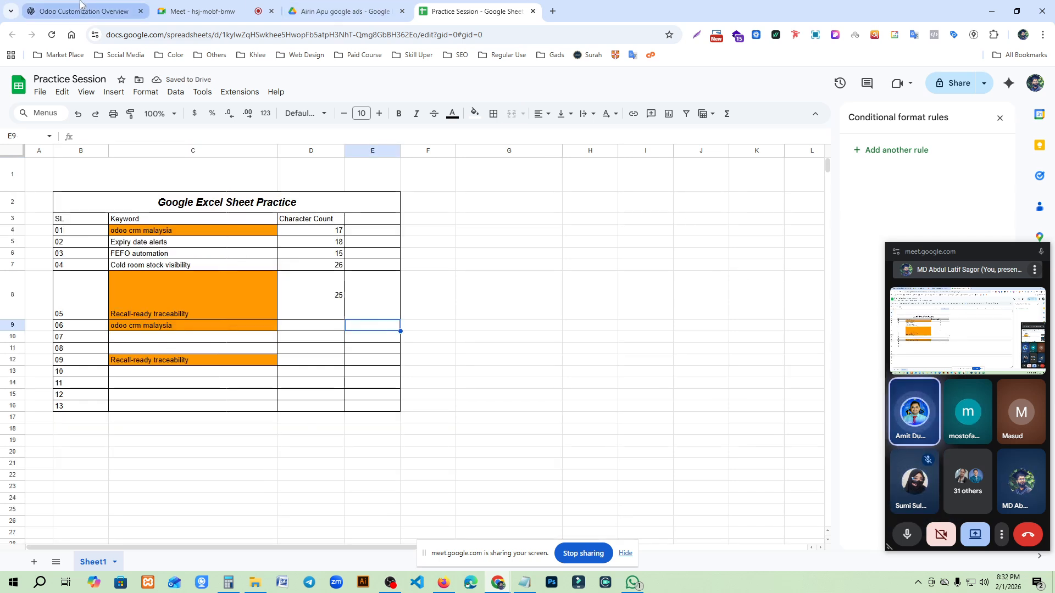
drag(12, 320, 12, 295)
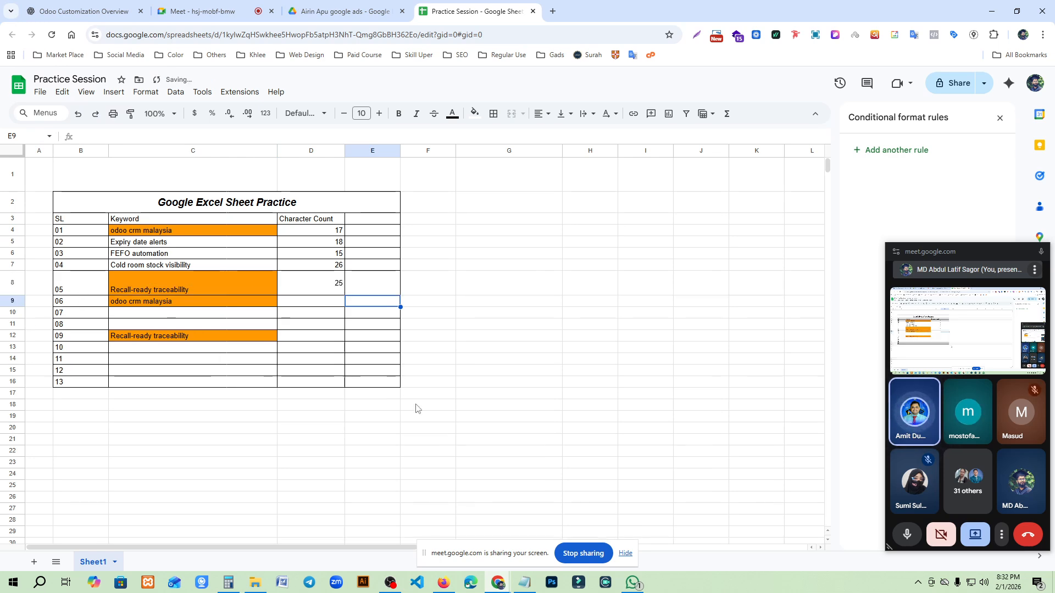
- Examine the column actions for Keyword column C, including smart chips, and the sorting, column stats and data cleanup options
click(209, 279)
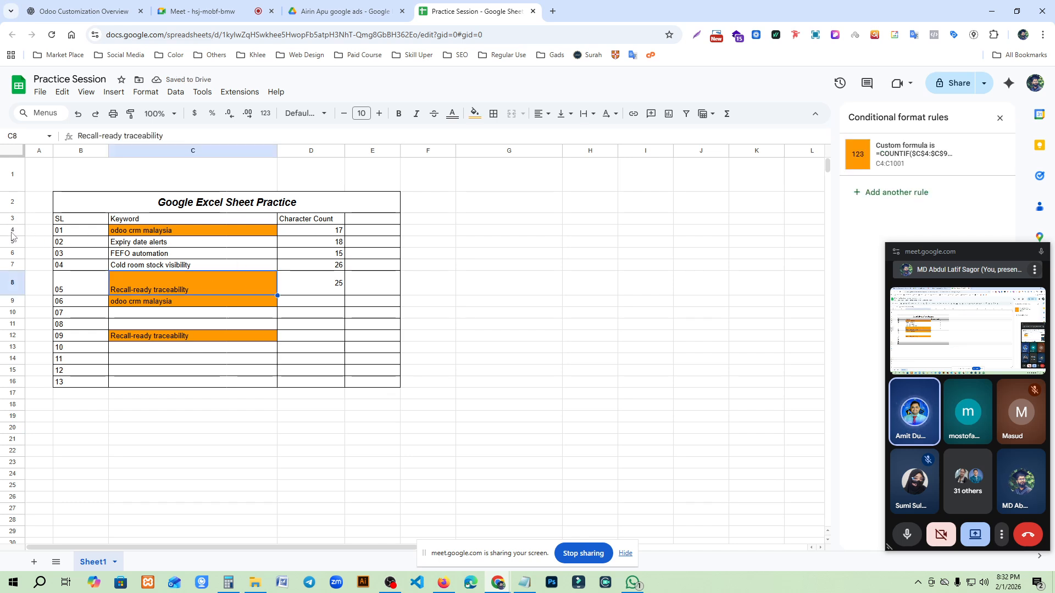
click(230, 153)
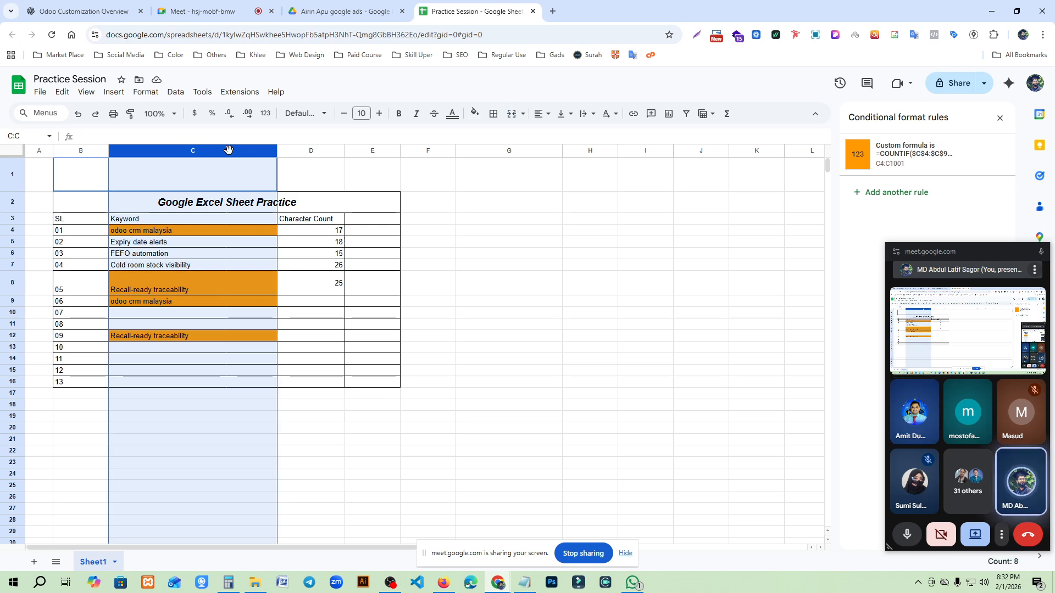
click(520, 443)
click(213, 155)
click(269, 153)
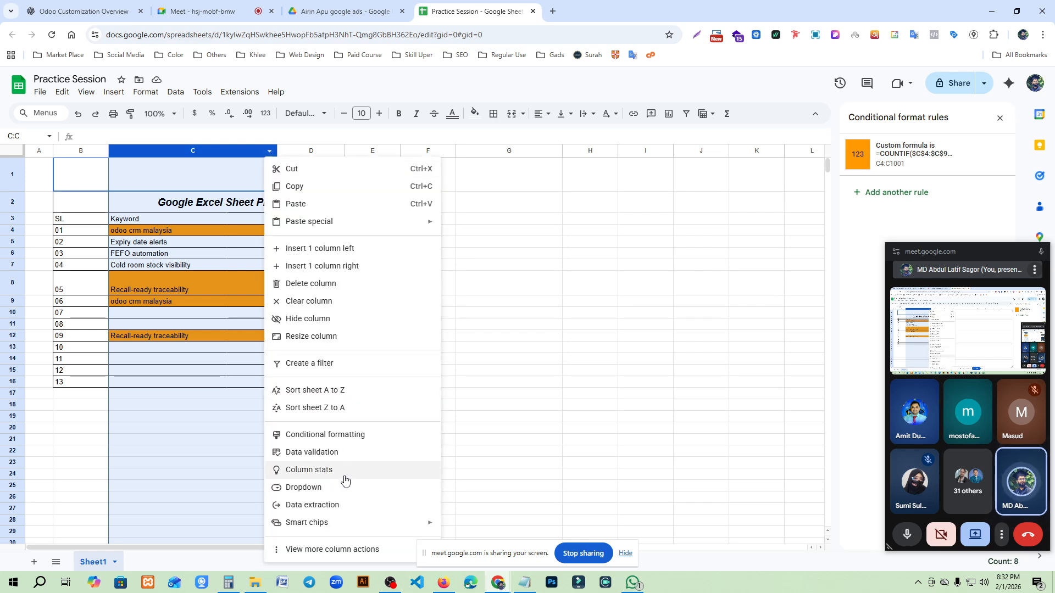
mouse_move(332, 529)
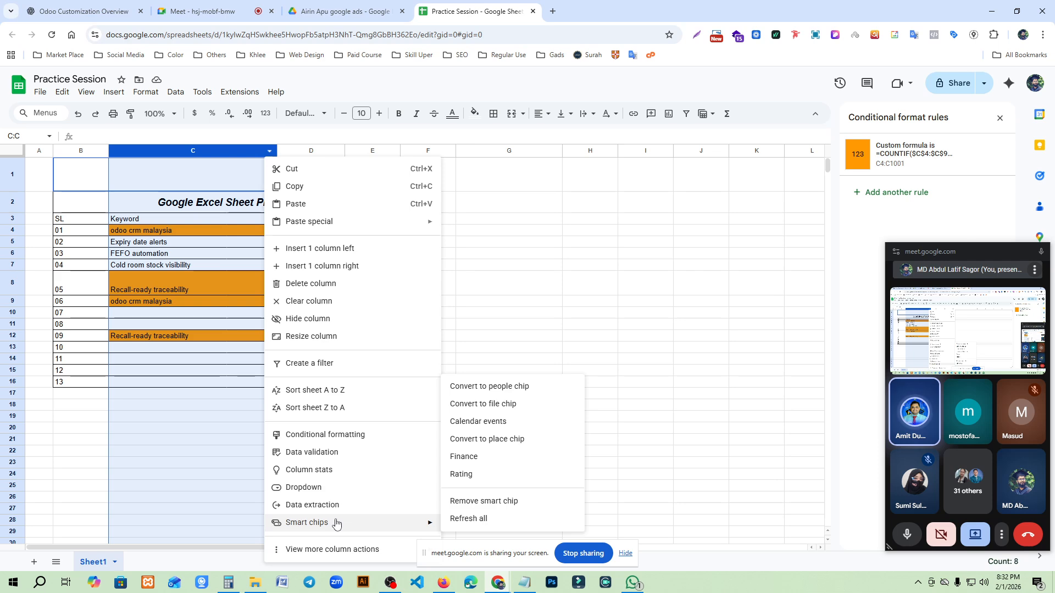
click(176, 93)
mouse_move(188, 110)
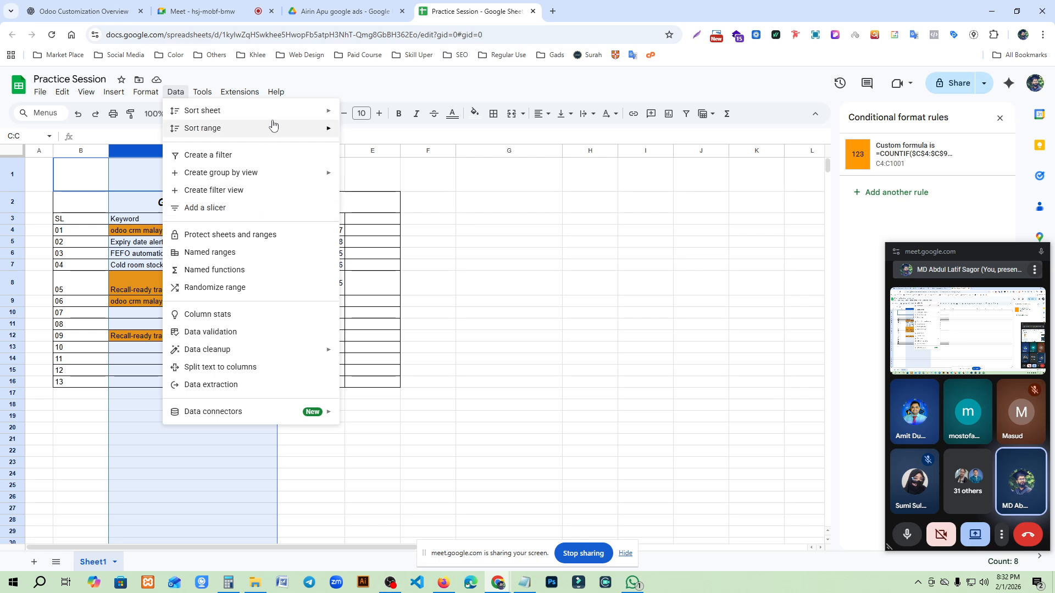
mouse_move(276, 125)
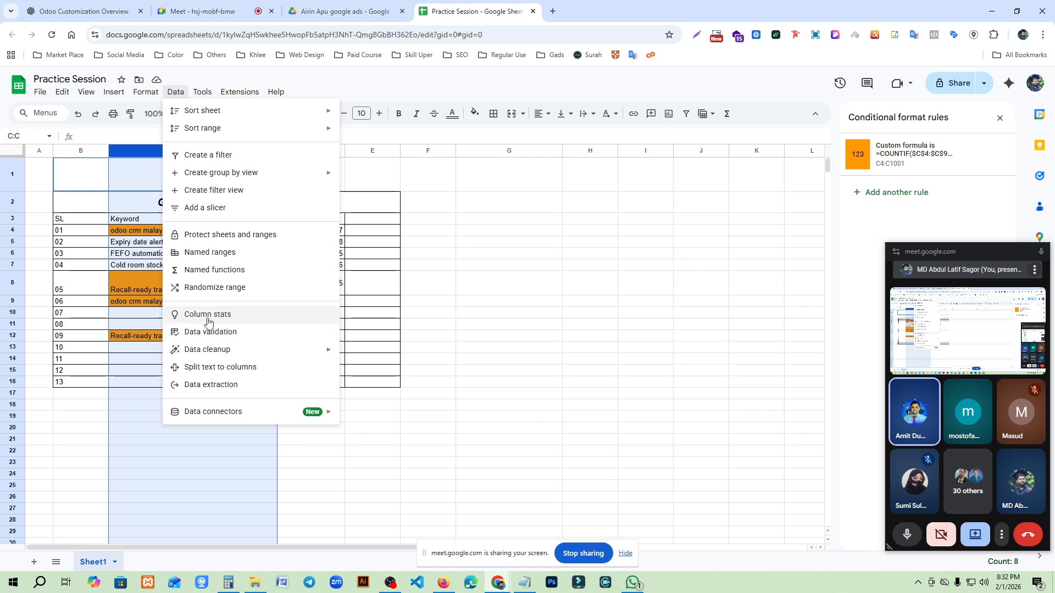
mouse_move(277, 355)
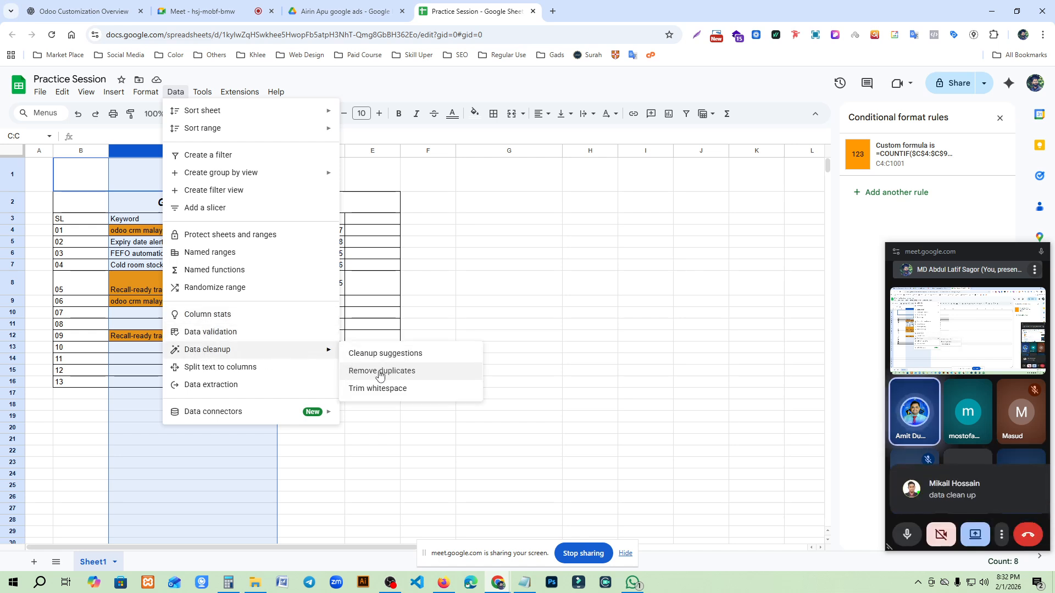
click(622, 448)
- Try to remove duplicates from the whole of column C without treating the data as having a header row
click(226, 151)
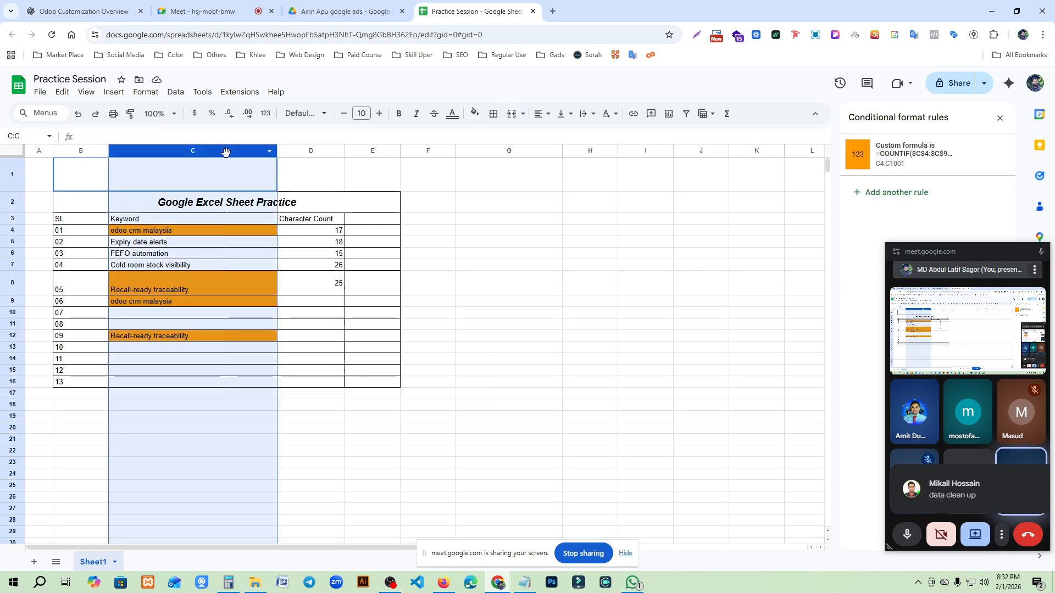
click(176, 92)
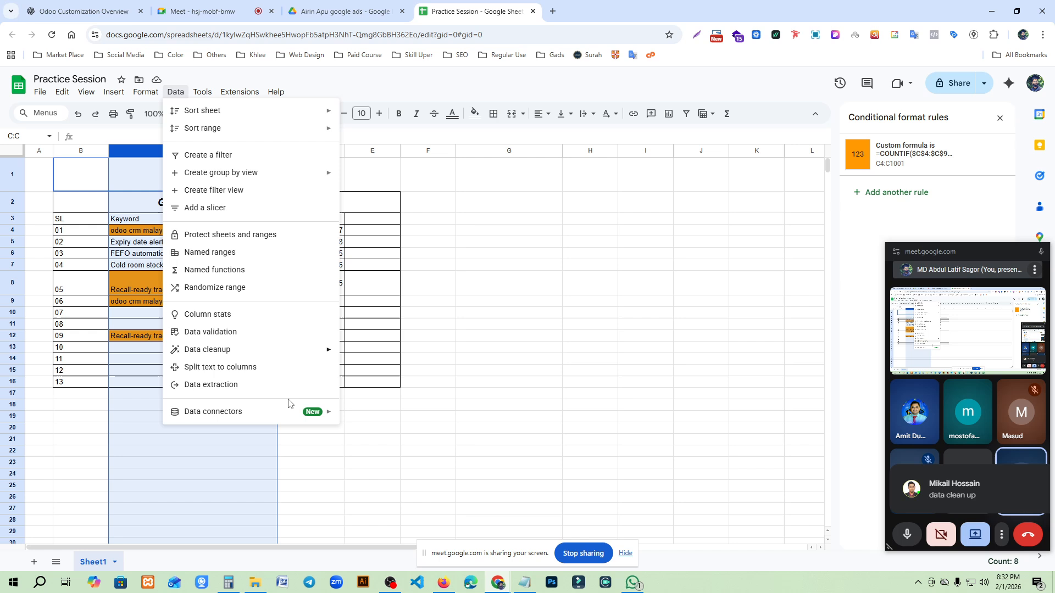
mouse_move(292, 352)
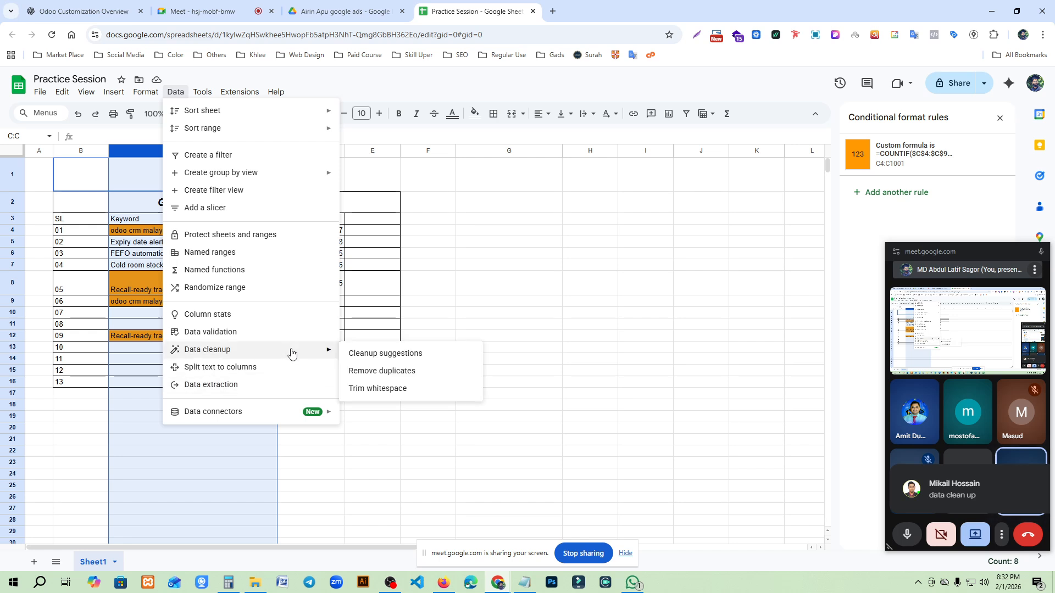
click(404, 372)
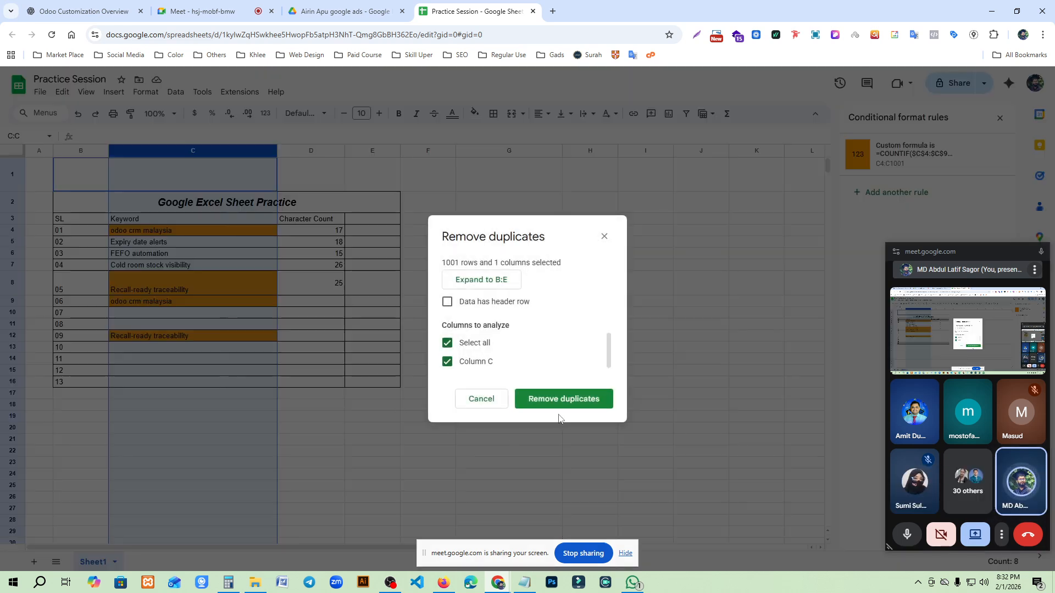
click(566, 399)
click(647, 349)
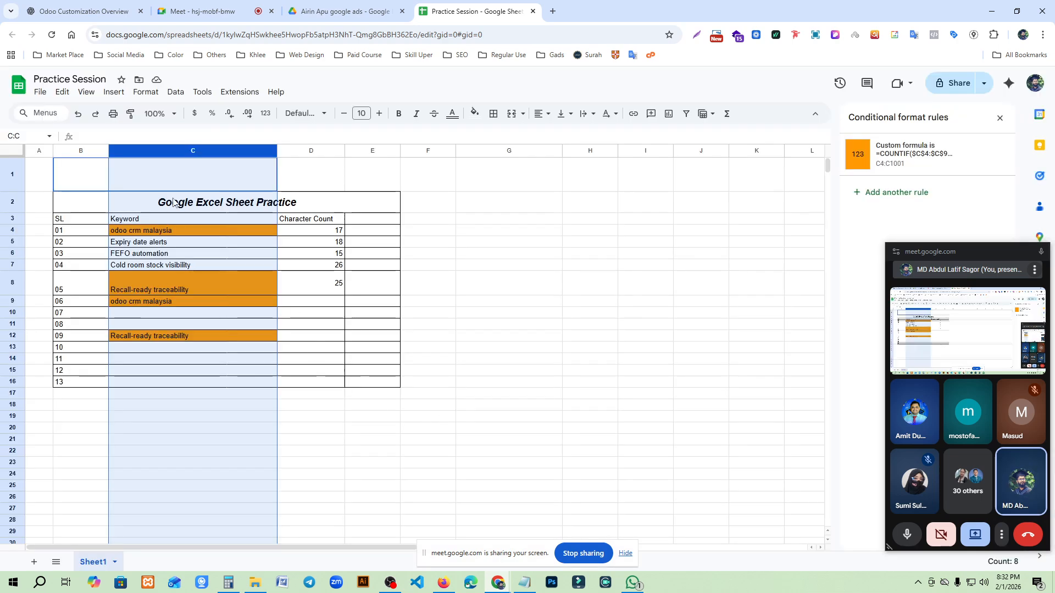
- Retry removing duplicates from column C, clearing and reselecting Column C as the column to analyze
click(175, 92)
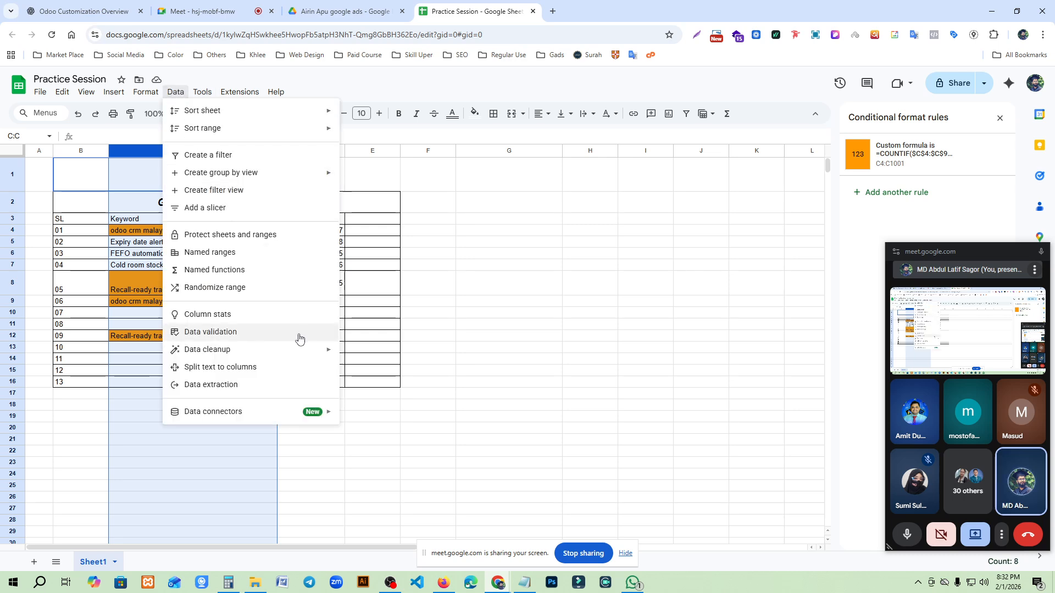
mouse_move(308, 350)
click(391, 371)
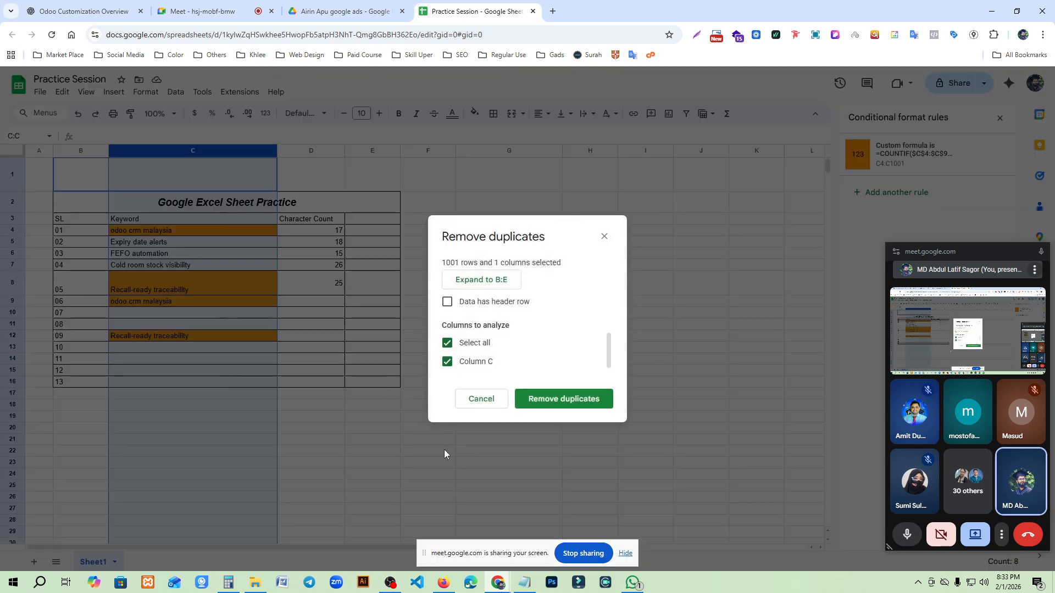
click(473, 348)
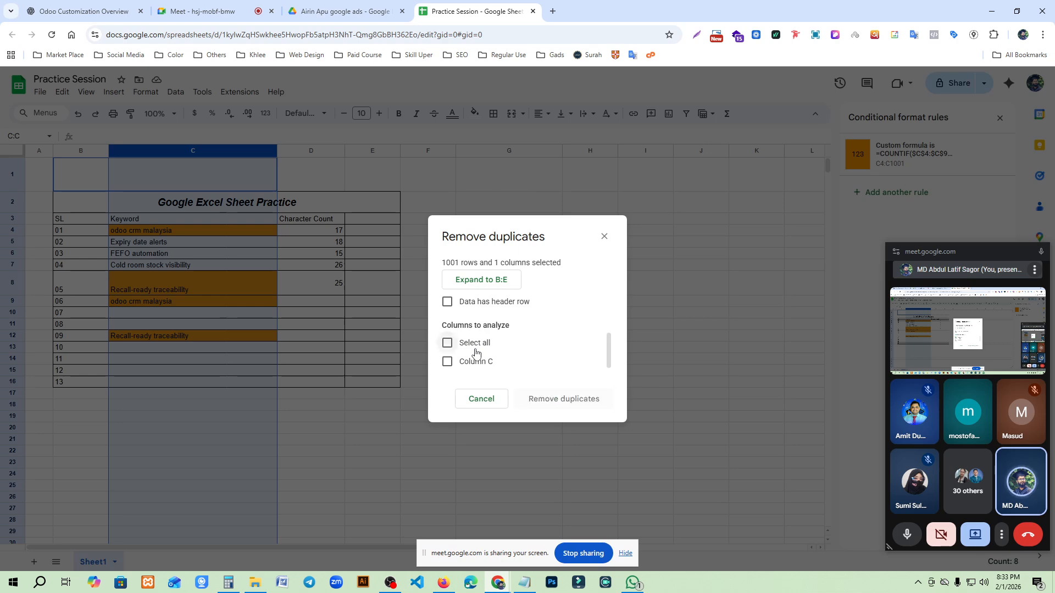
click(449, 364)
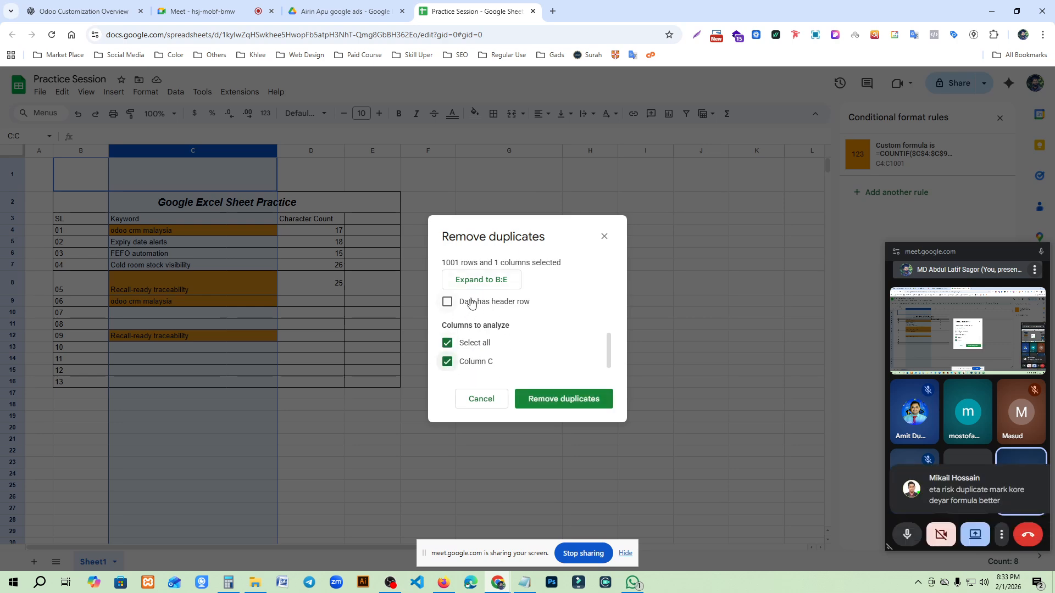
click(574, 409)
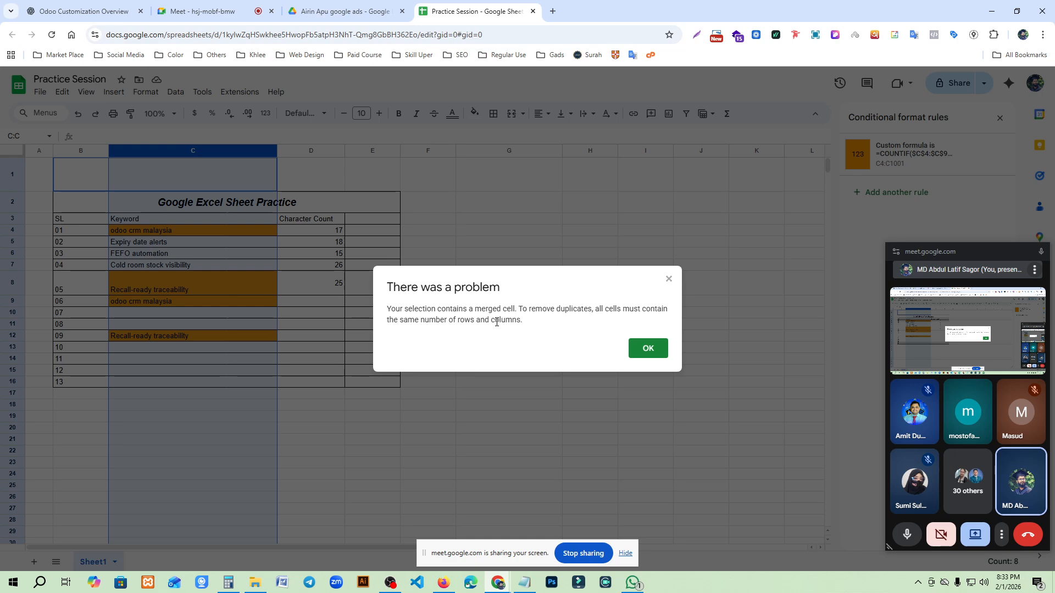
click(651, 354)
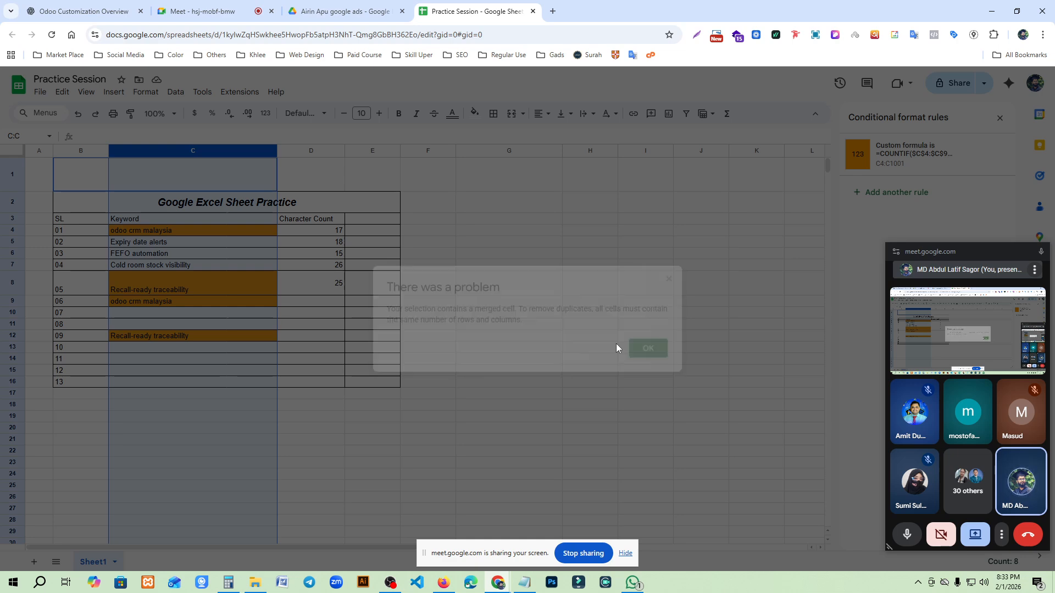
- Copy the keyword "Expiry date alerts" from C5 into C14 as another duplicate entry
click(228, 407)
click(166, 336)
click(180, 248)
click(185, 362)
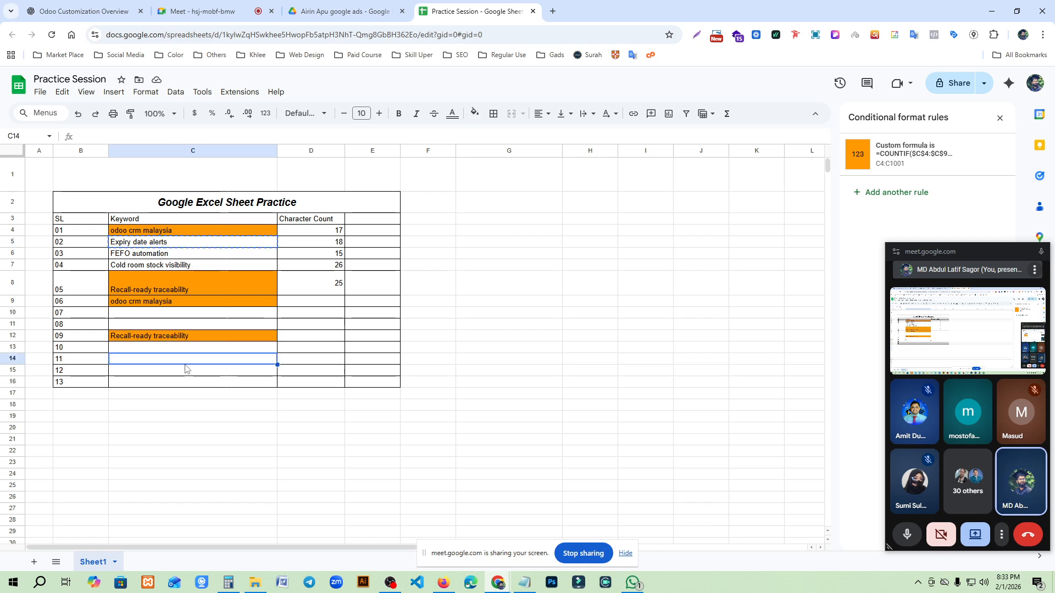
key(ctrl+v)
click(455, 439)
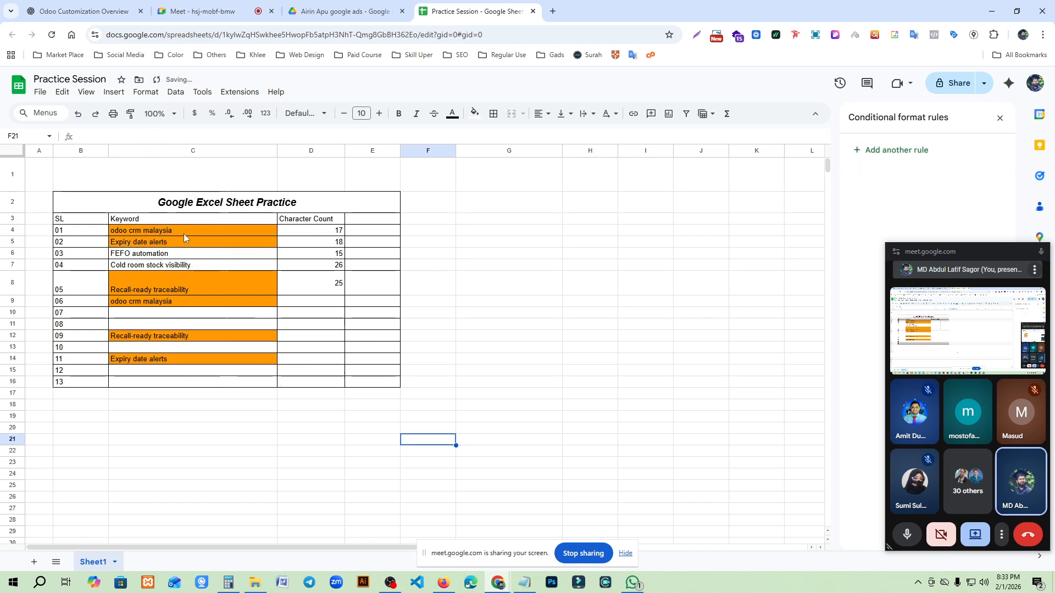
drag(183, 230, 198, 360)
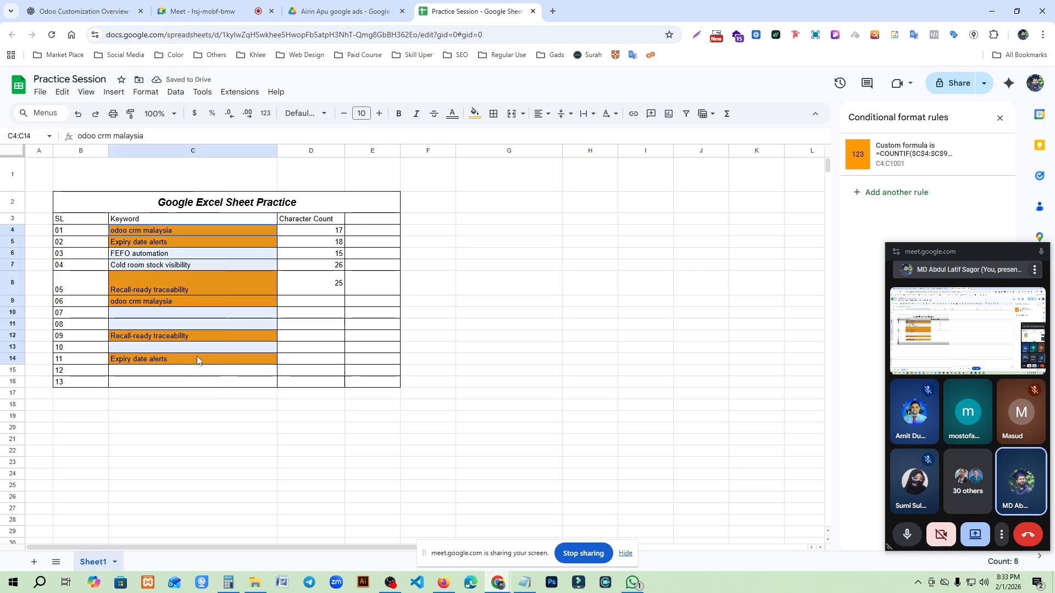
click(175, 92)
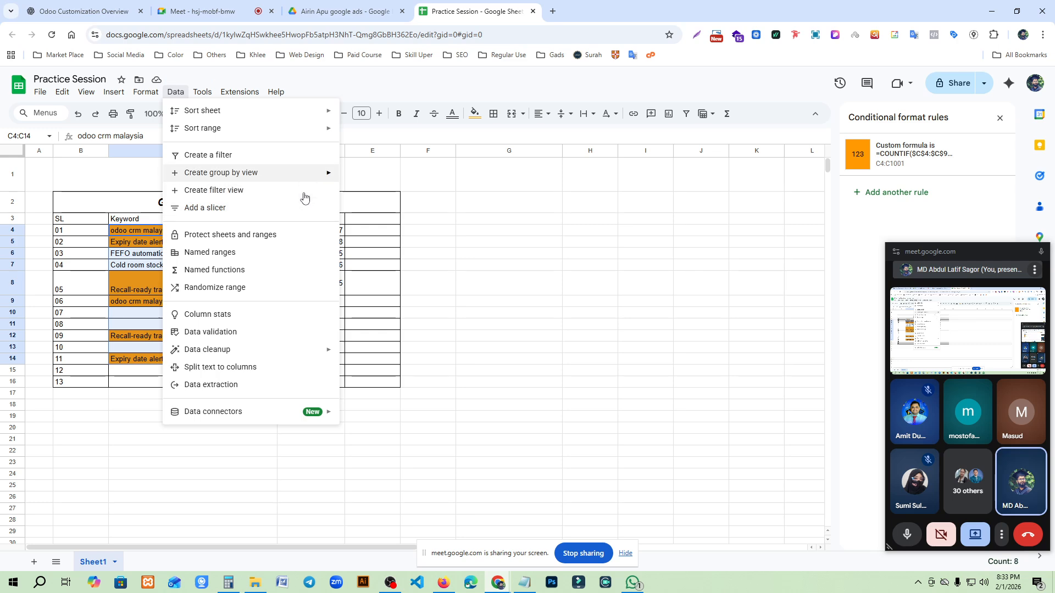
mouse_move(294, 347)
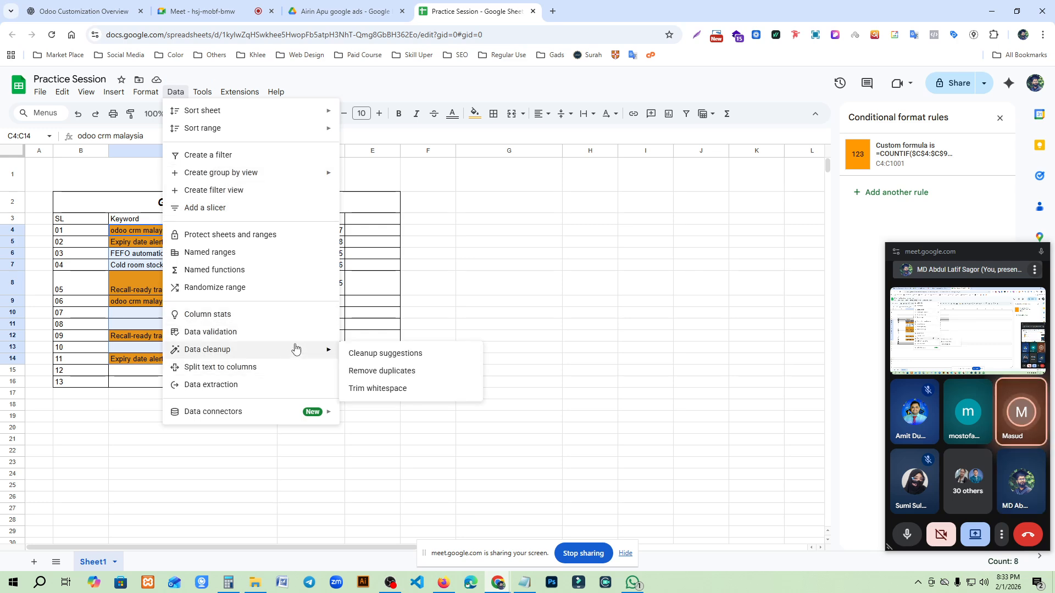
click(386, 372)
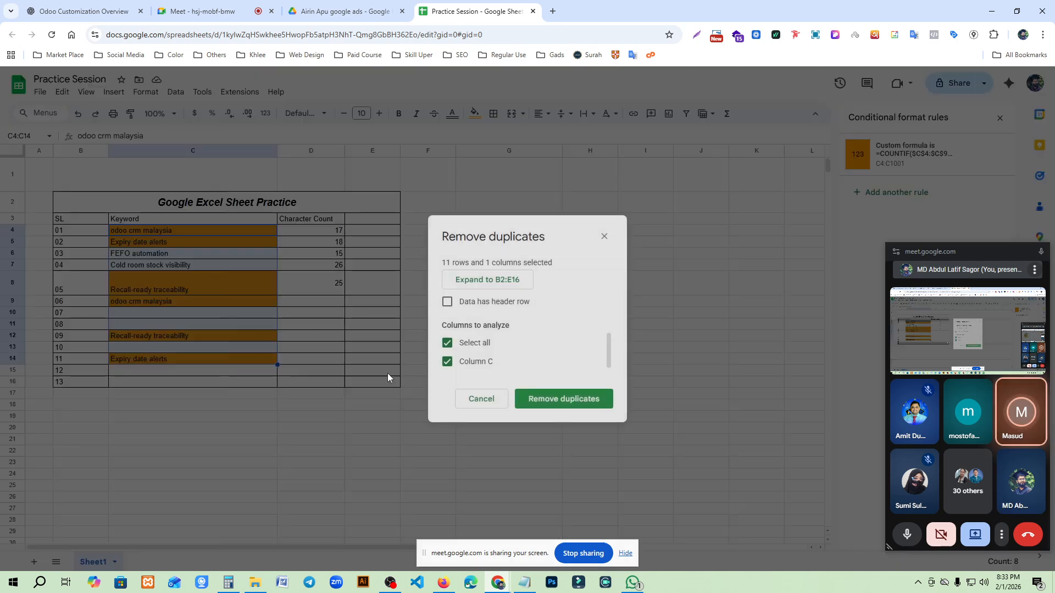
click(481, 398)
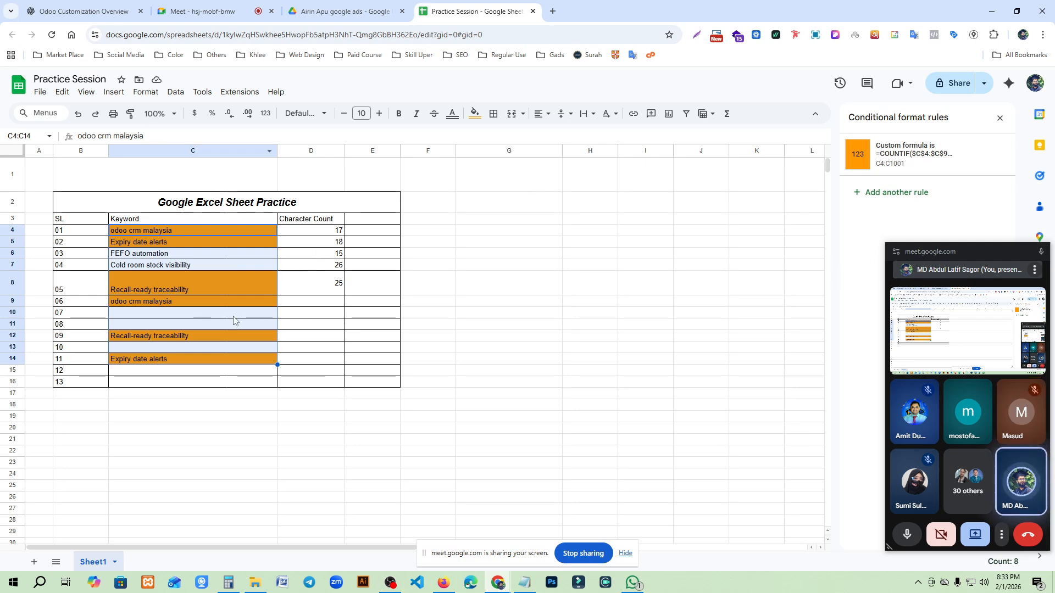
- Delete the conditional format rule highlighting column C and remove duplicates from C4:C15 without treating the data as having a header row
click(147, 289)
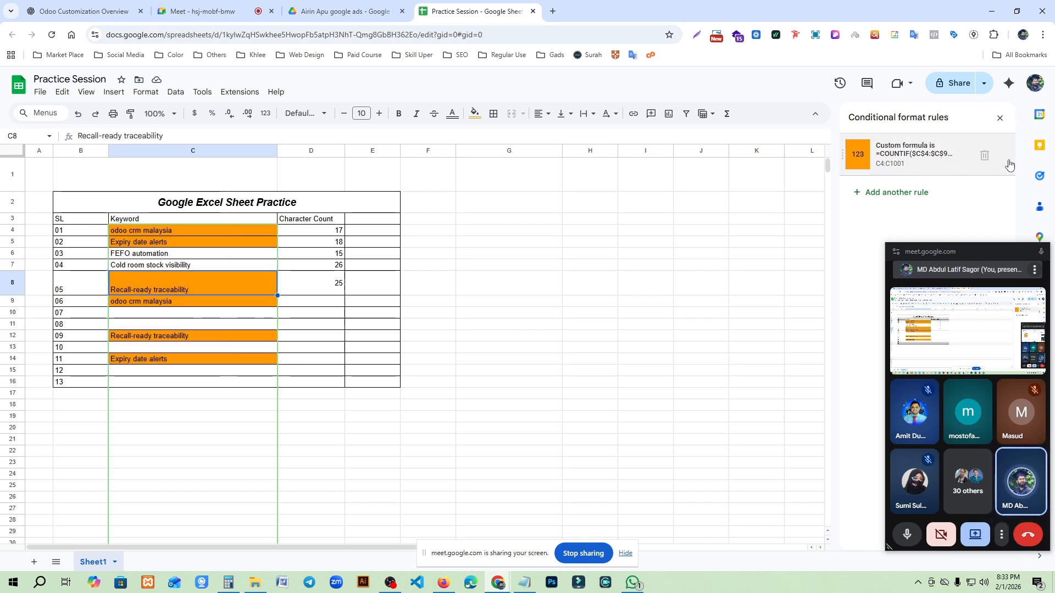
click(985, 157)
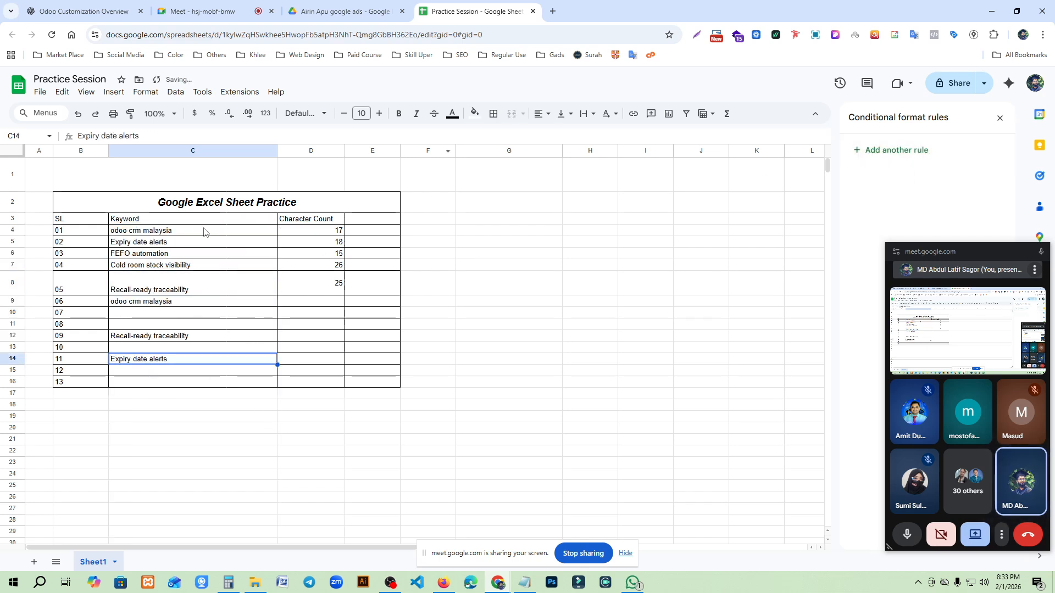
drag(198, 233, 201, 371)
click(176, 92)
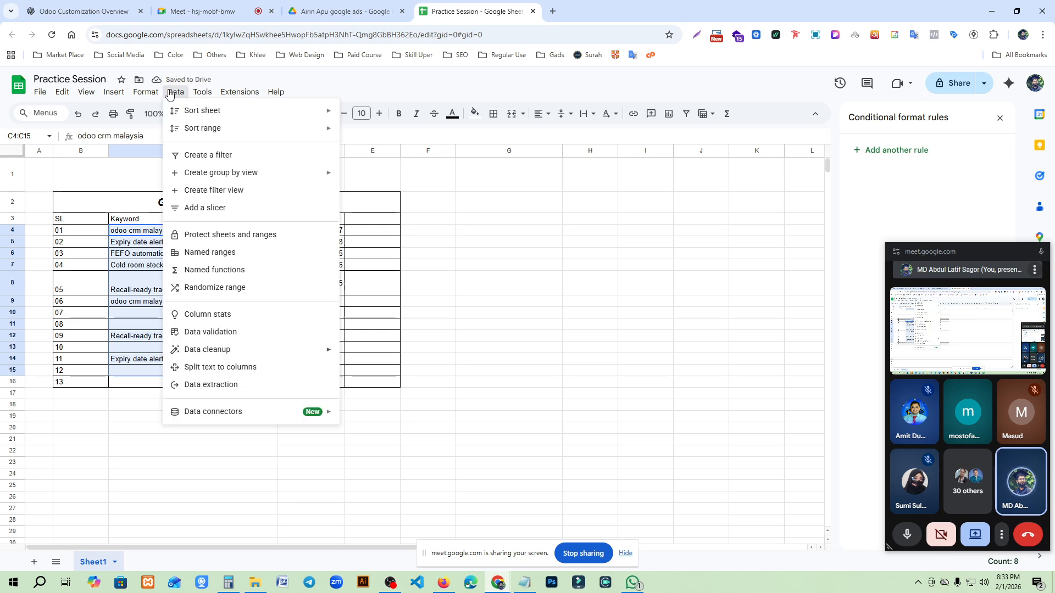
mouse_move(285, 351)
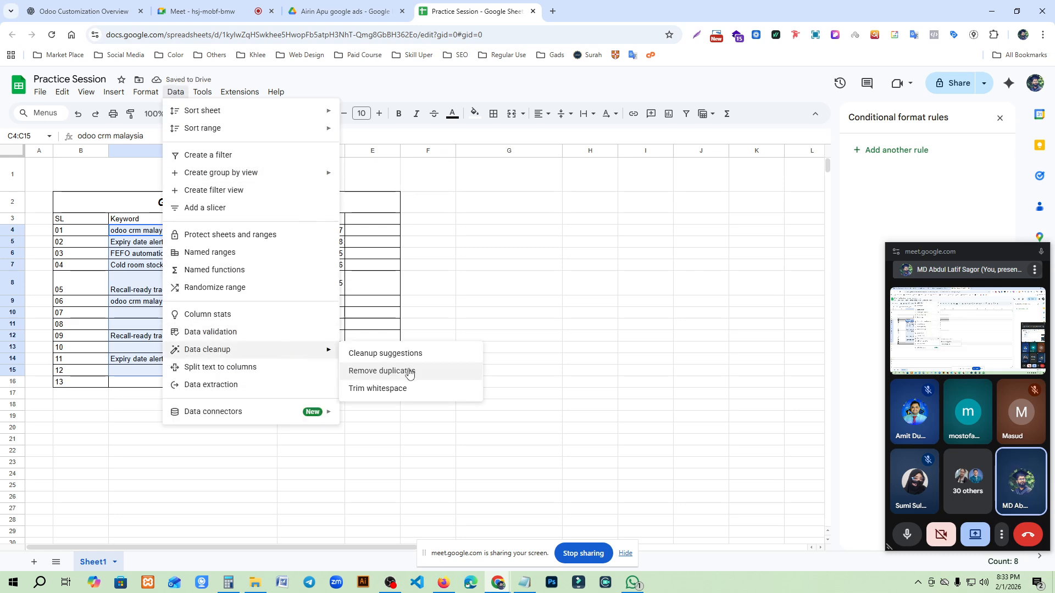
click(400, 372)
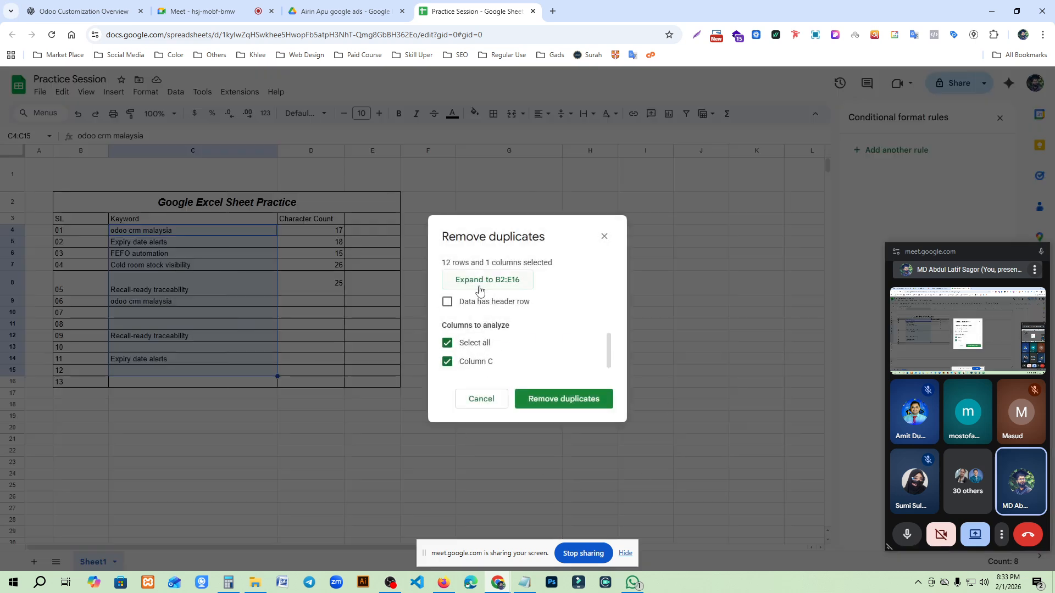
click(565, 398)
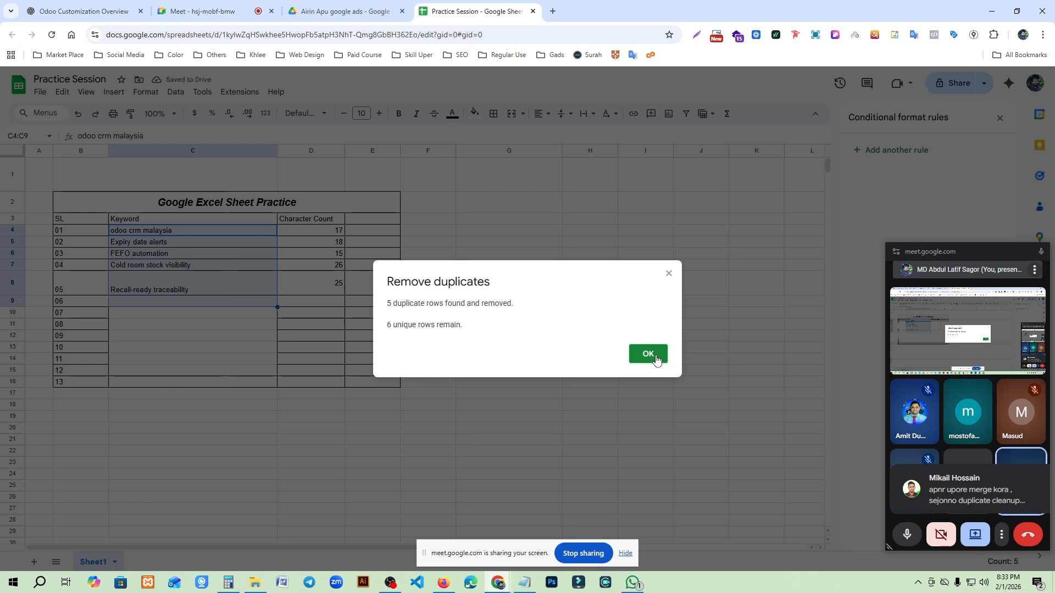
click(649, 354)
click(198, 370)
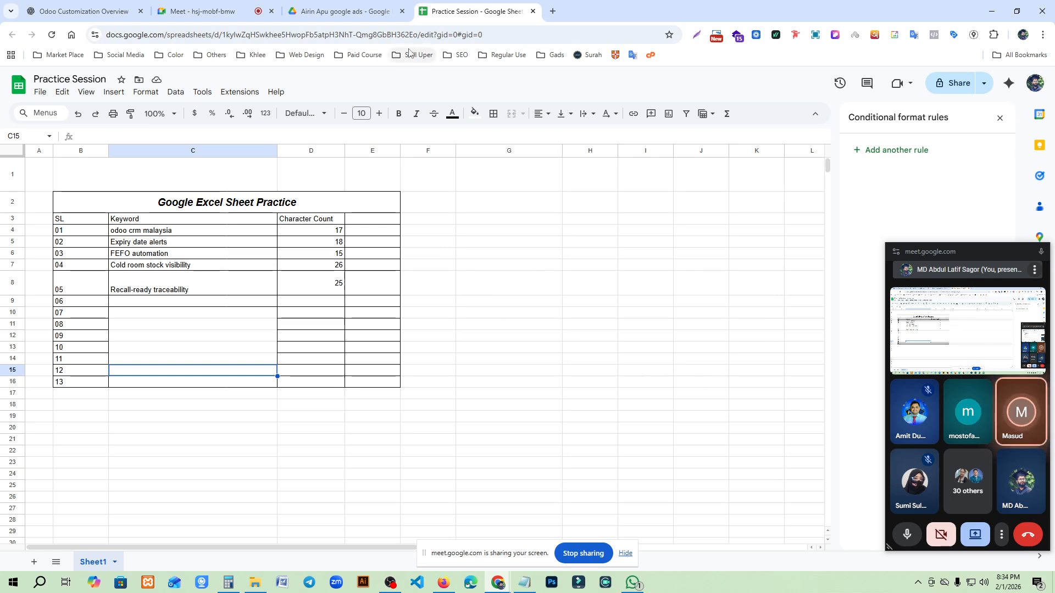
click(189, 7)
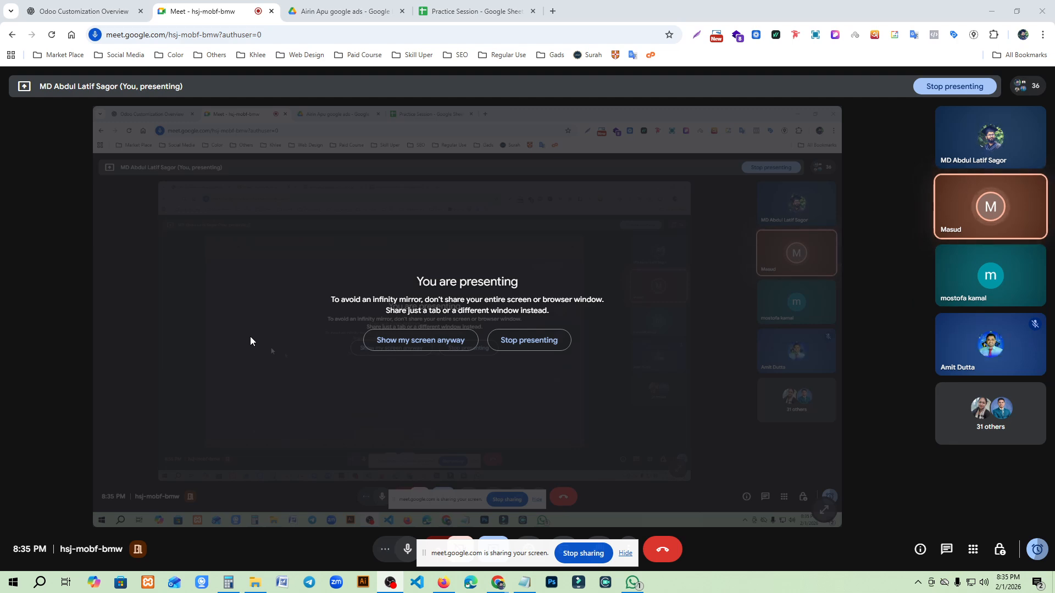
drag(482, 546, 531, 544)
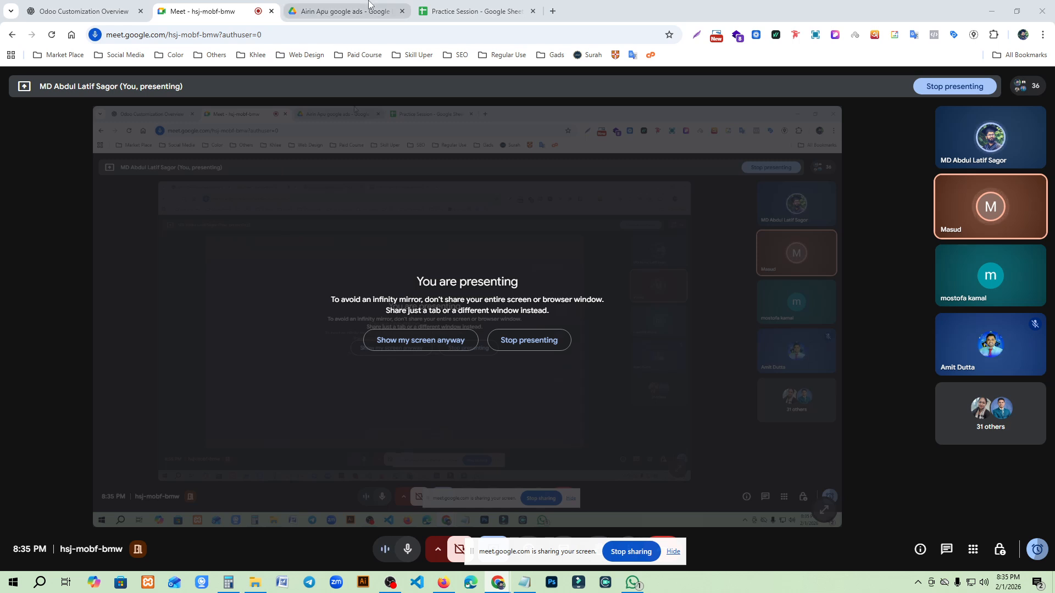
mouse_move(345, 8)
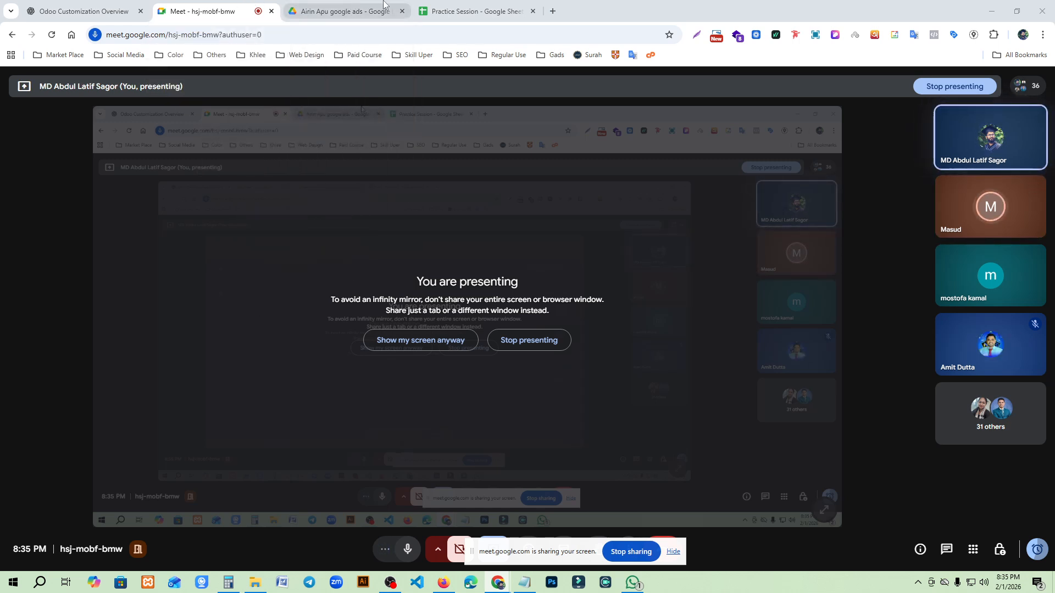
click(322, 7)
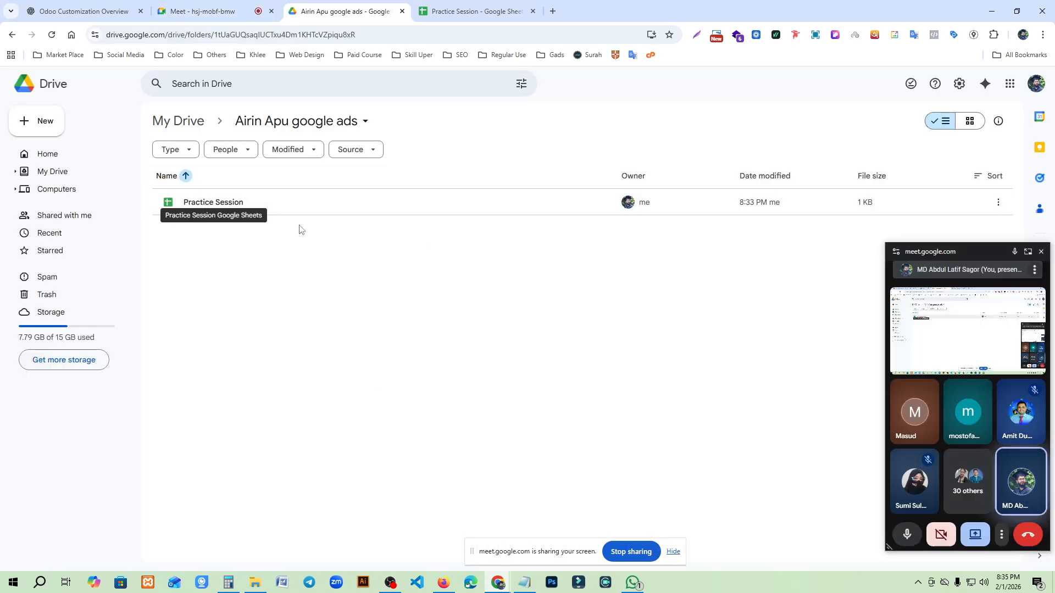
click(418, 7)
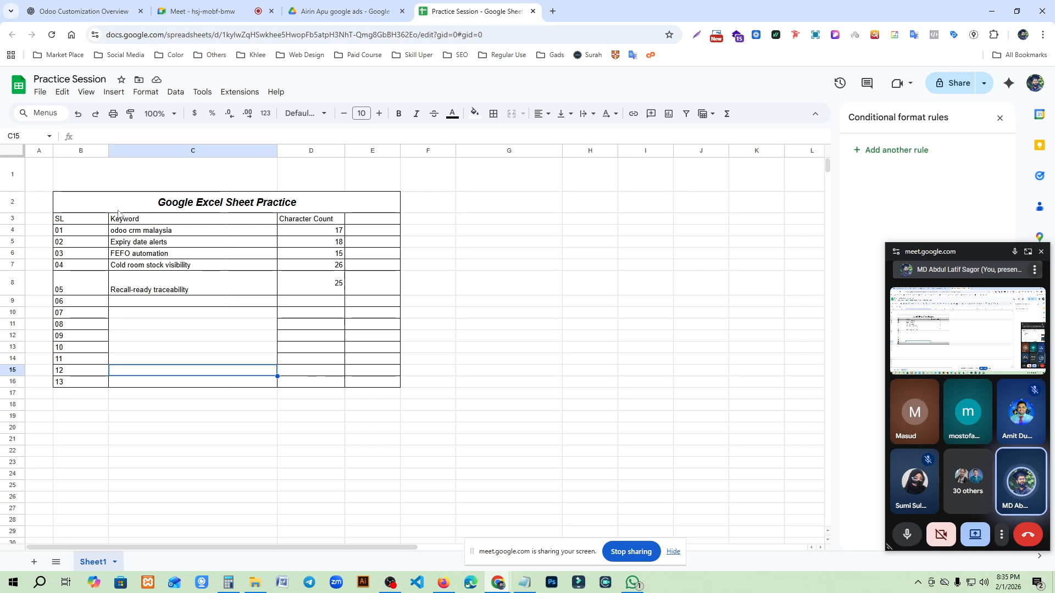
mouse_move(94, 202)
mouse_down()
mouse_move(352, 351)
mouse_move(346, 381)
mouse_up()
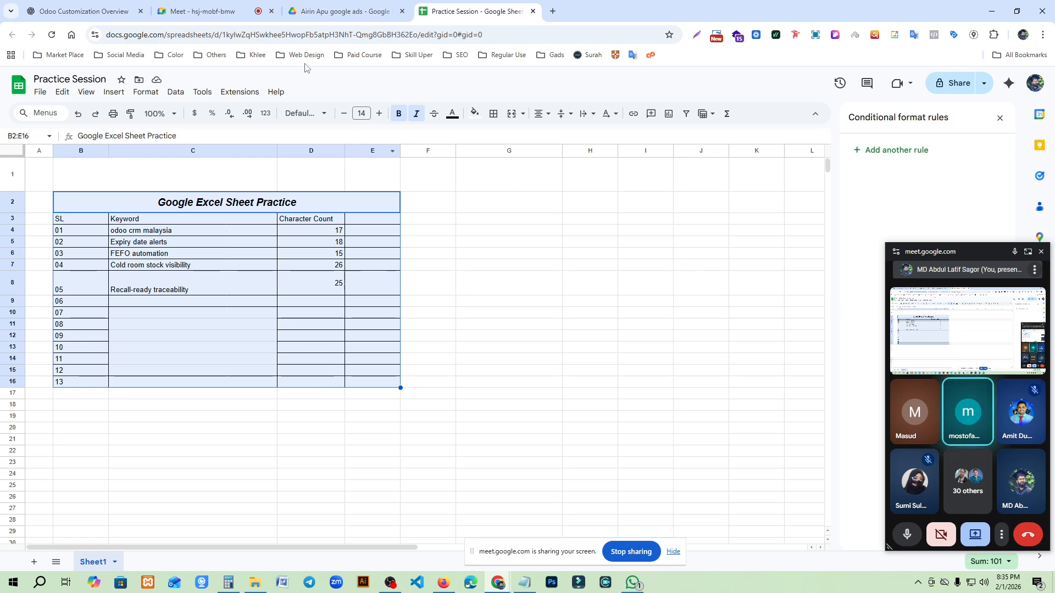
click(352, 12)
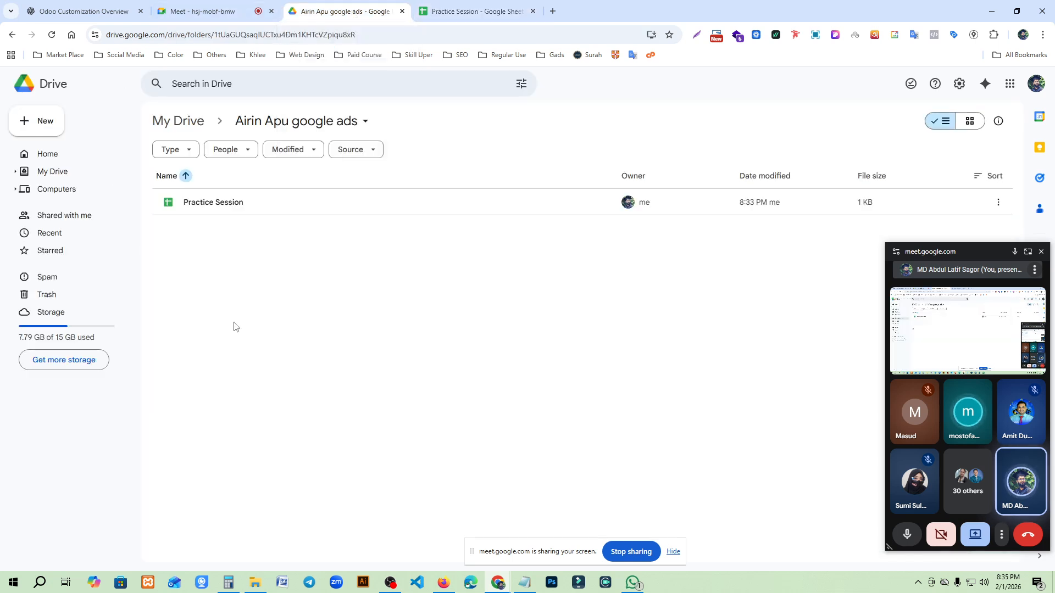
click(42, 124)
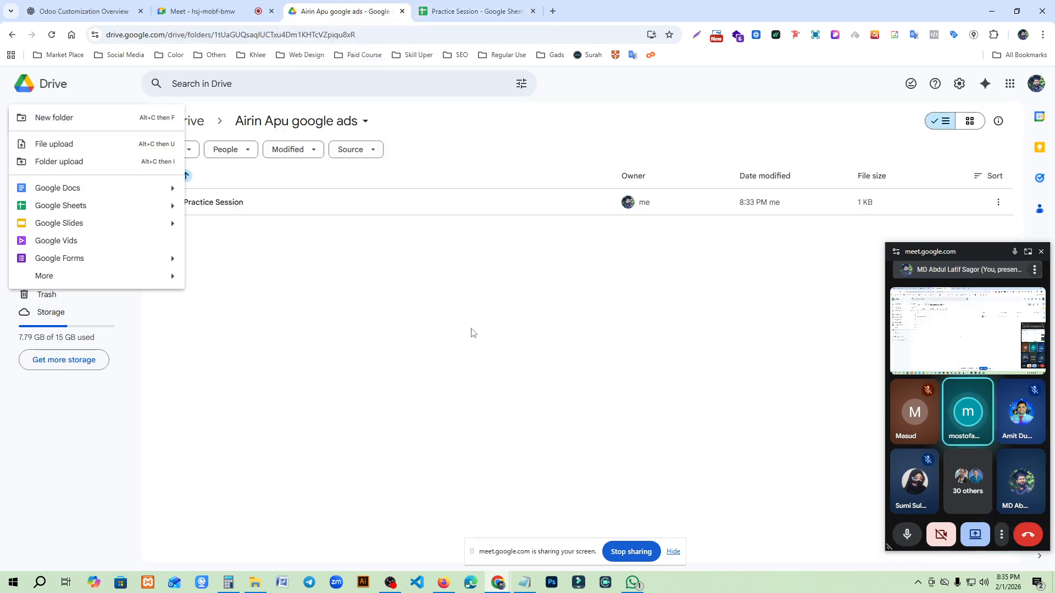
click(471, 11)
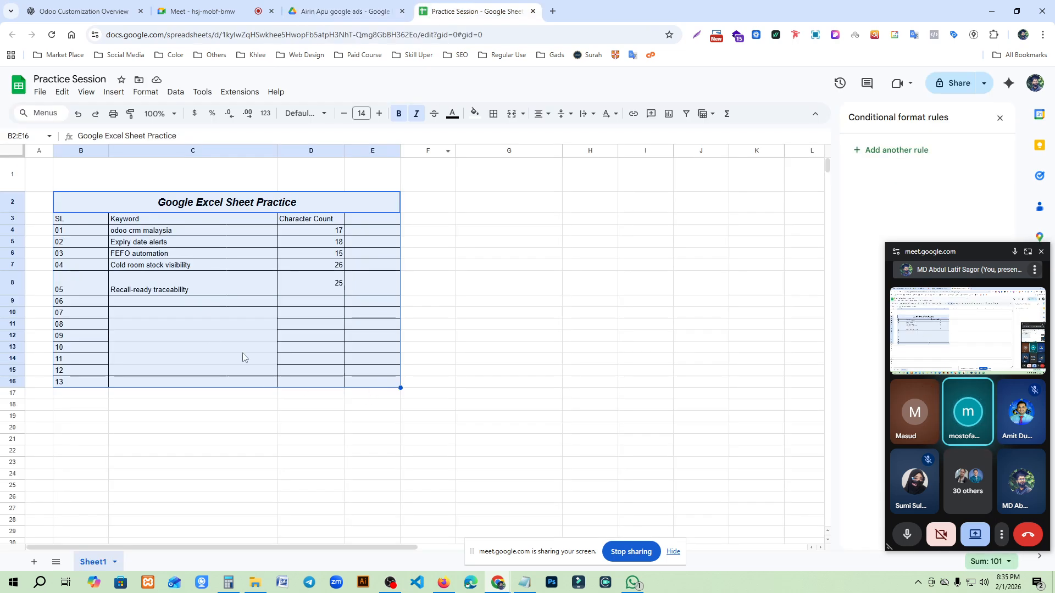
- Inspect the character count formula in cell D4 and leave it unedited
click(207, 334)
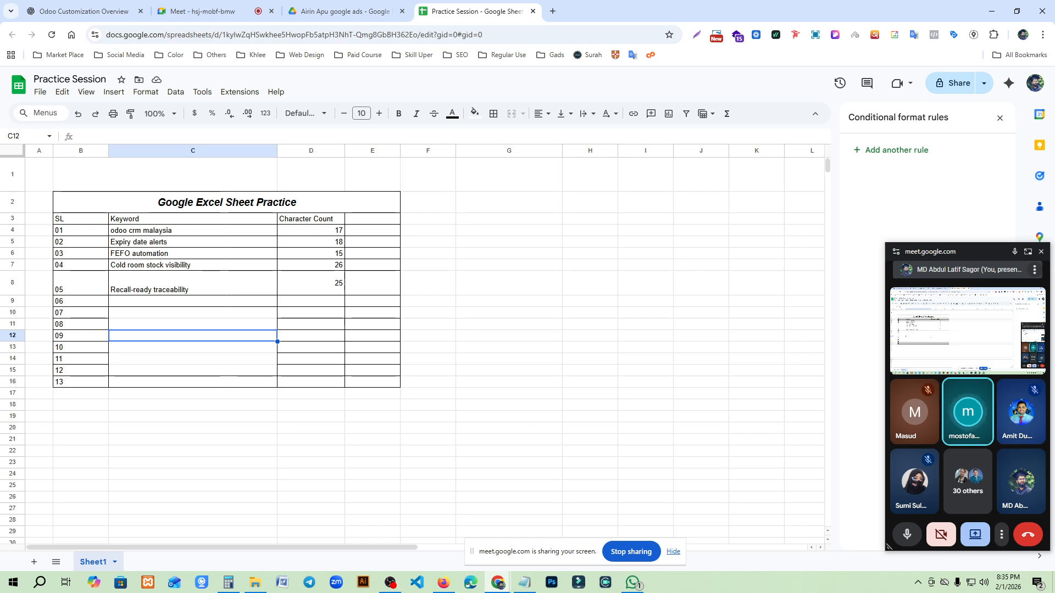
click(311, 234)
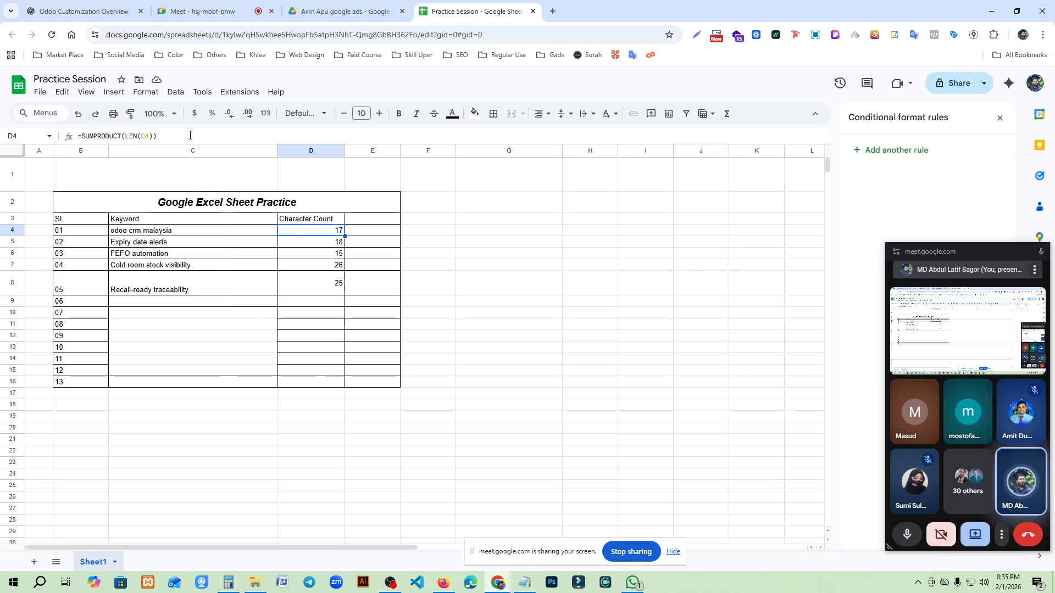
triple_click(95, 135)
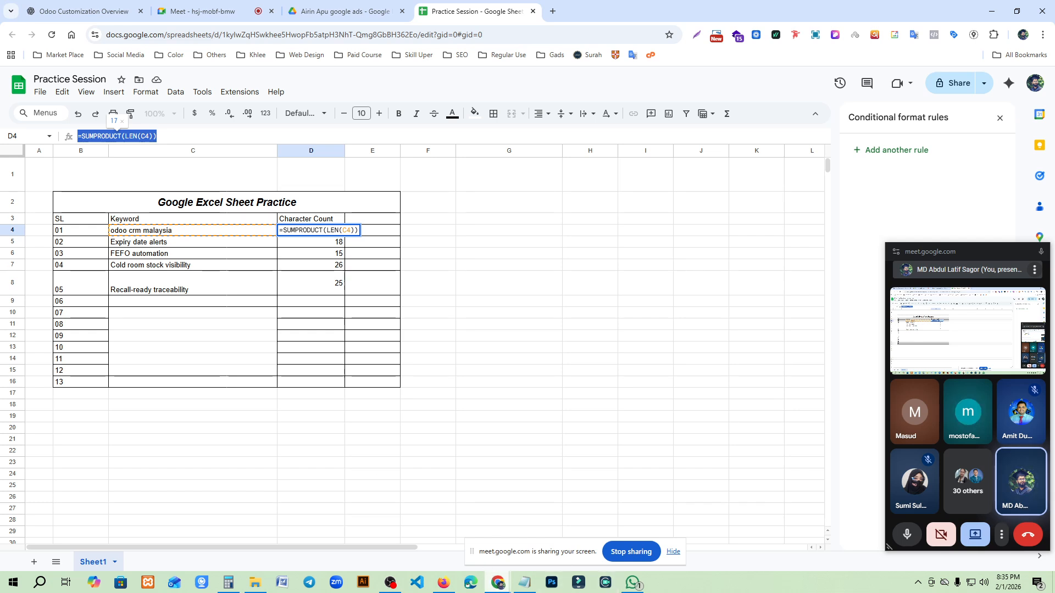
click(632, 586)
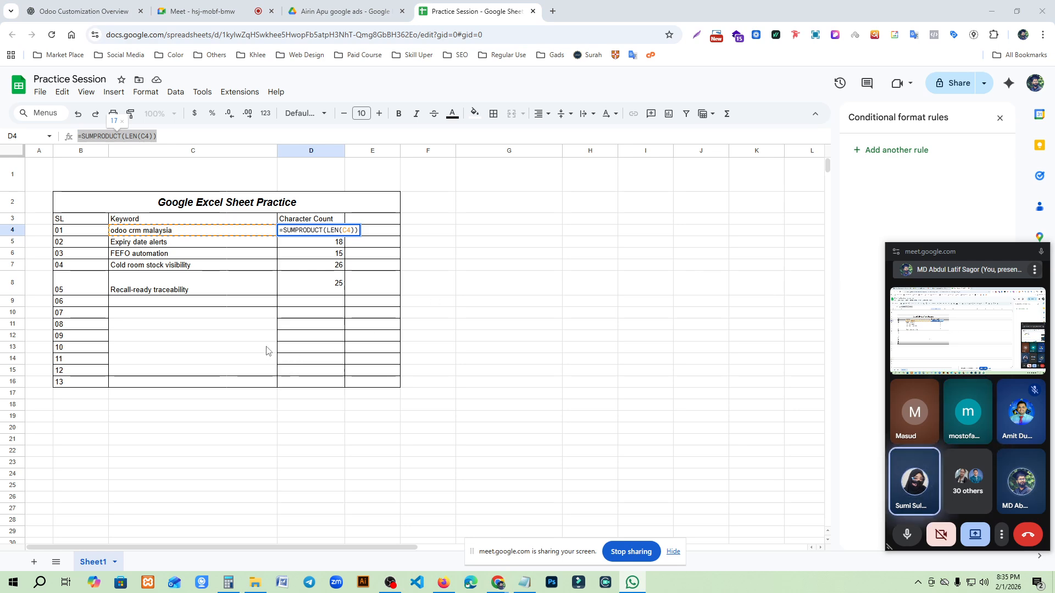
double_click(231, 348)
key(Escape)
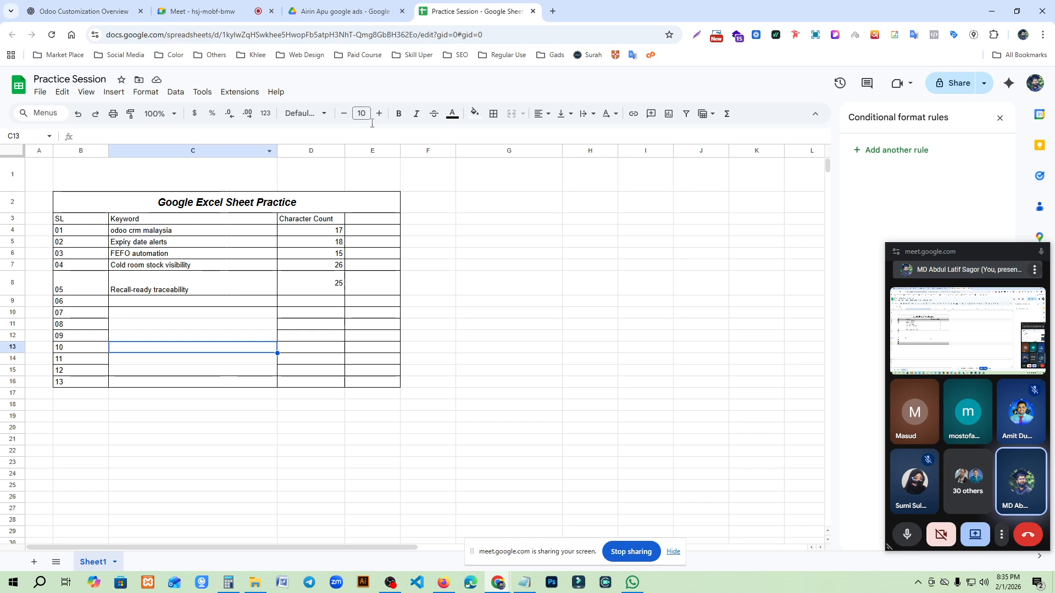
- Switch to the Google Drive folder, create a new Google Docs document there and title it "PPC ADS"
click(288, 5)
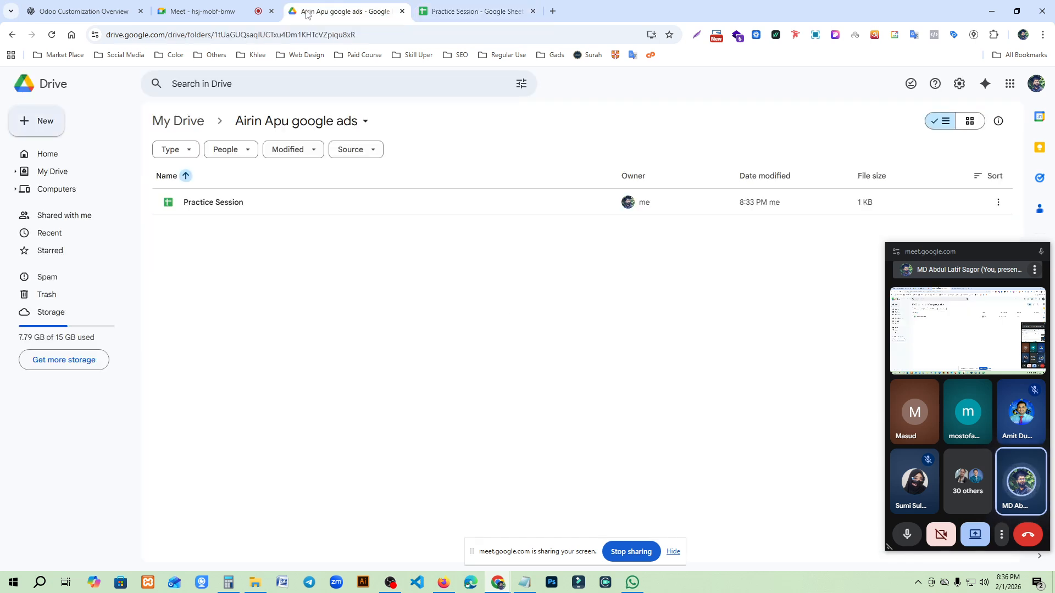
key(alt+c)
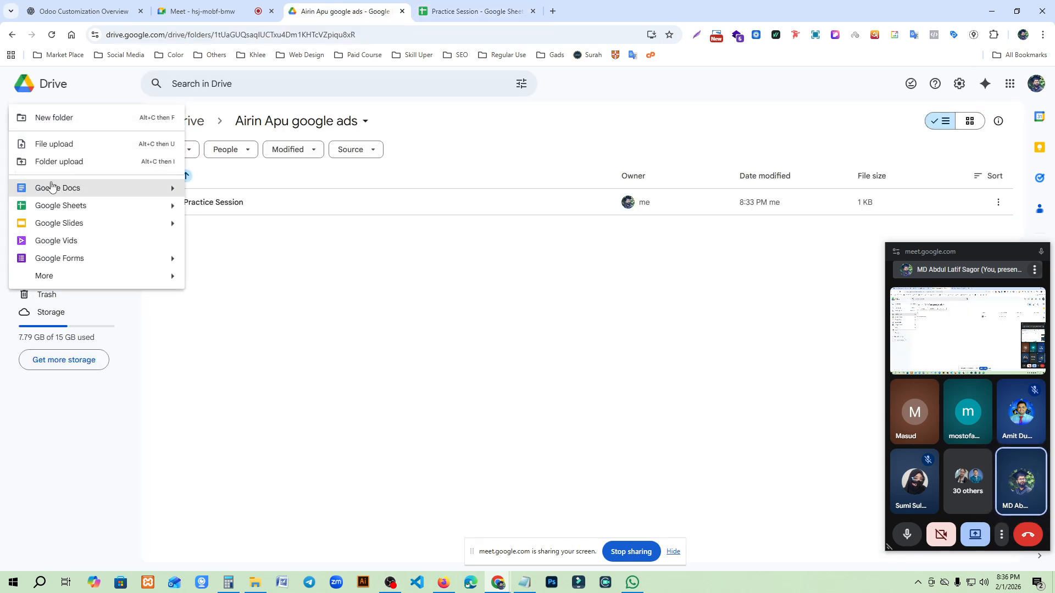
click(51, 187)
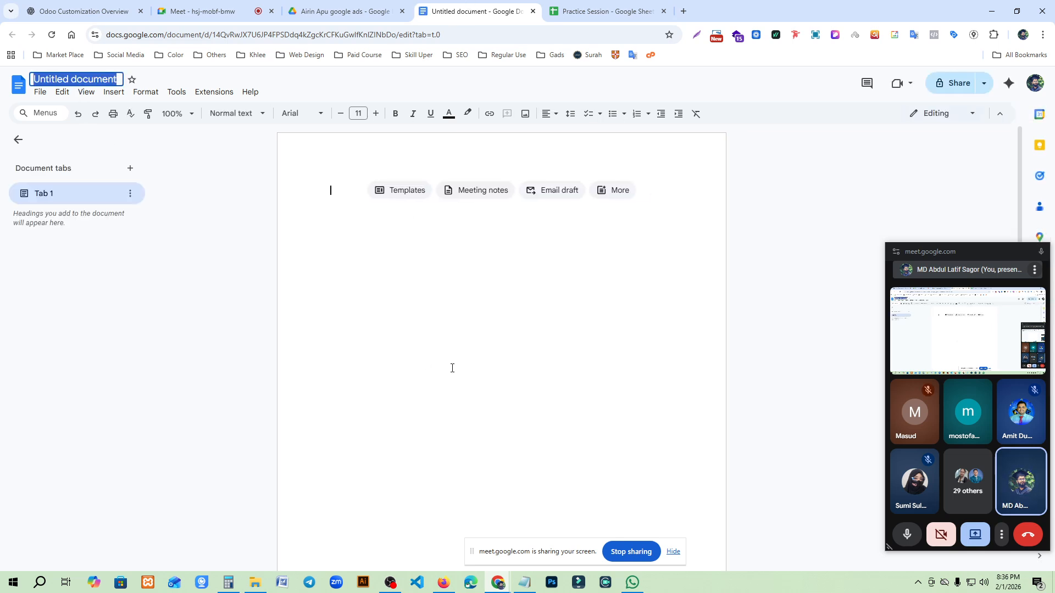
key(BackSpace)
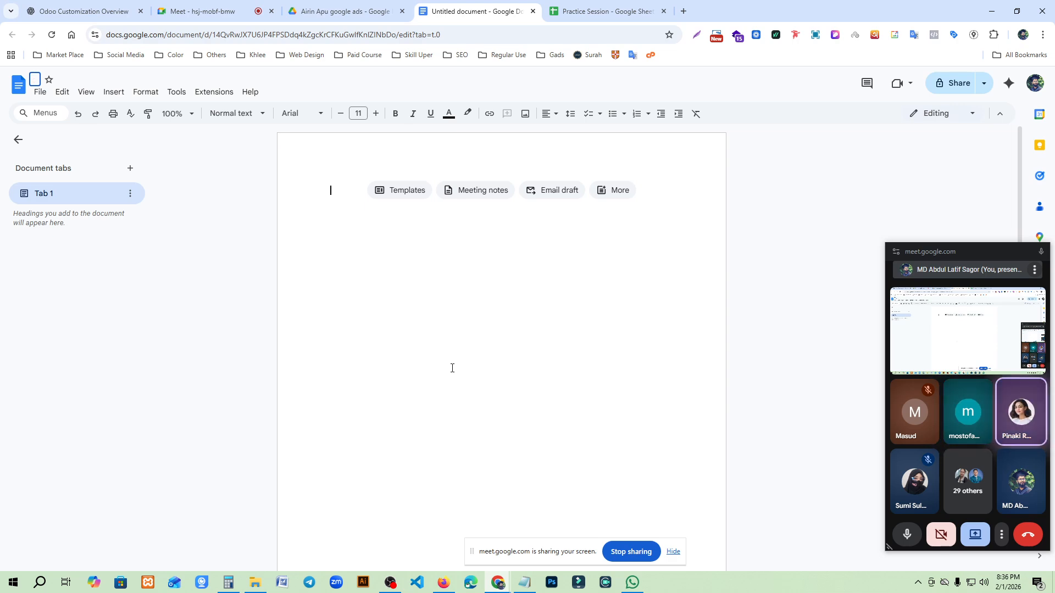
text(ppc)
key(BackSpace)
key(BackSpace)
text(PC ADS)
key(Return)
- Return to the Practice Session spreadsheet and apply all borders to the cells in B9:D15
click(605, 11)
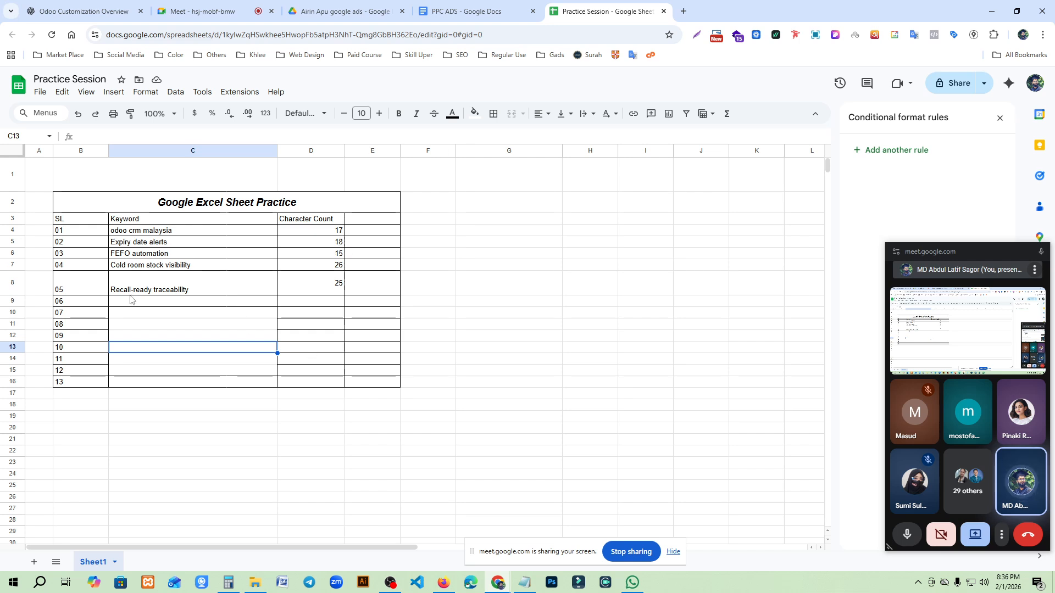
drag(92, 302, 312, 375)
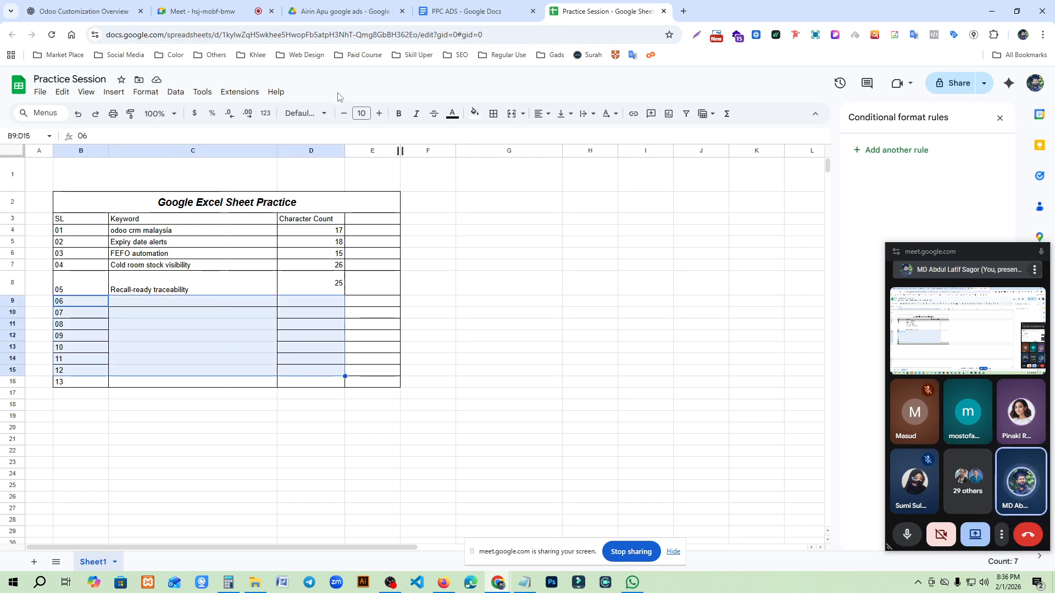
click(493, 114)
click(498, 138)
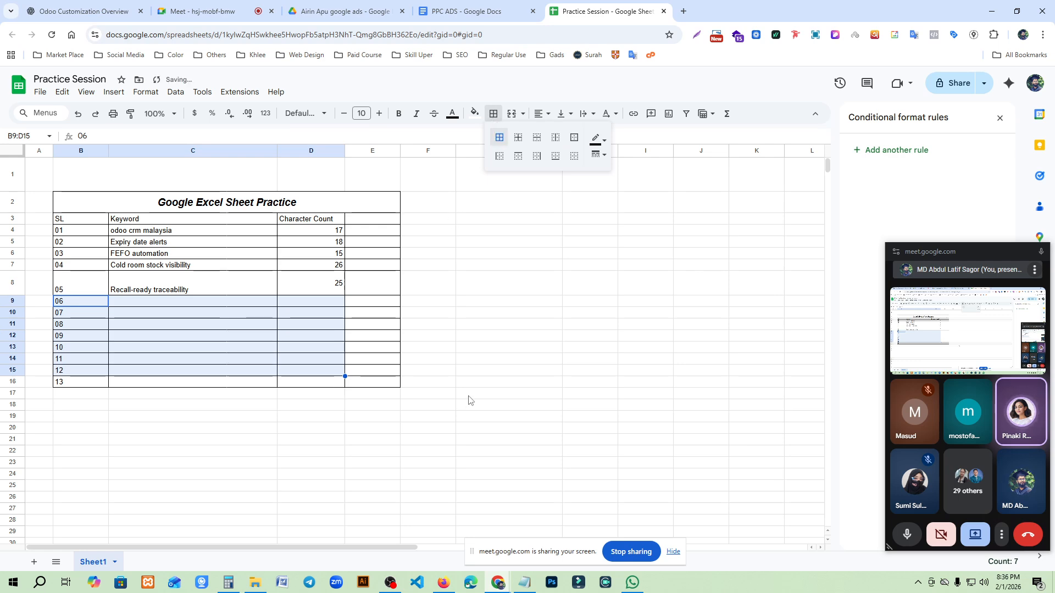
click(467, 393)
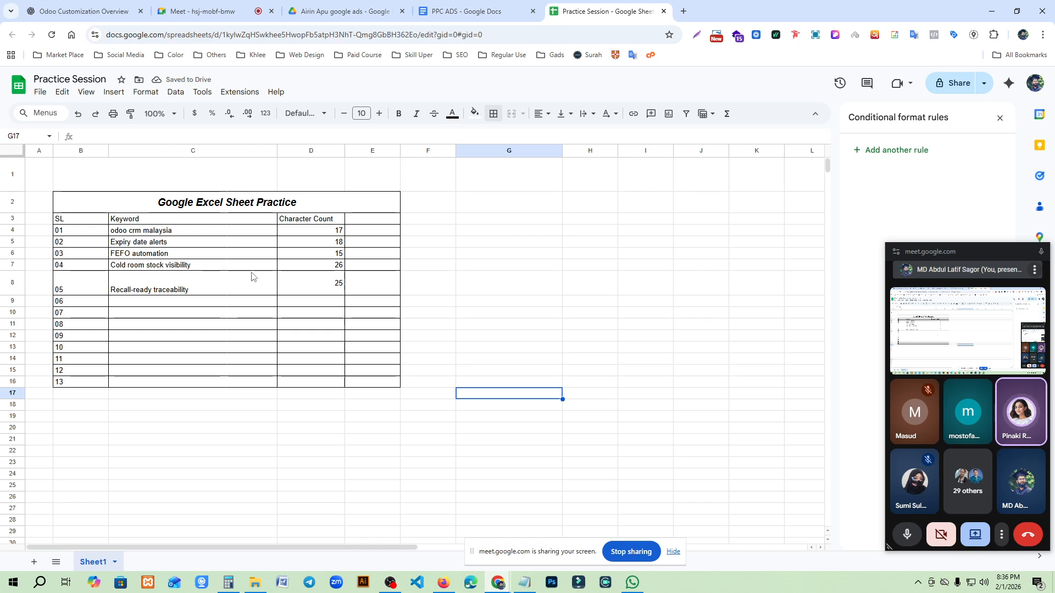
click(215, 242)
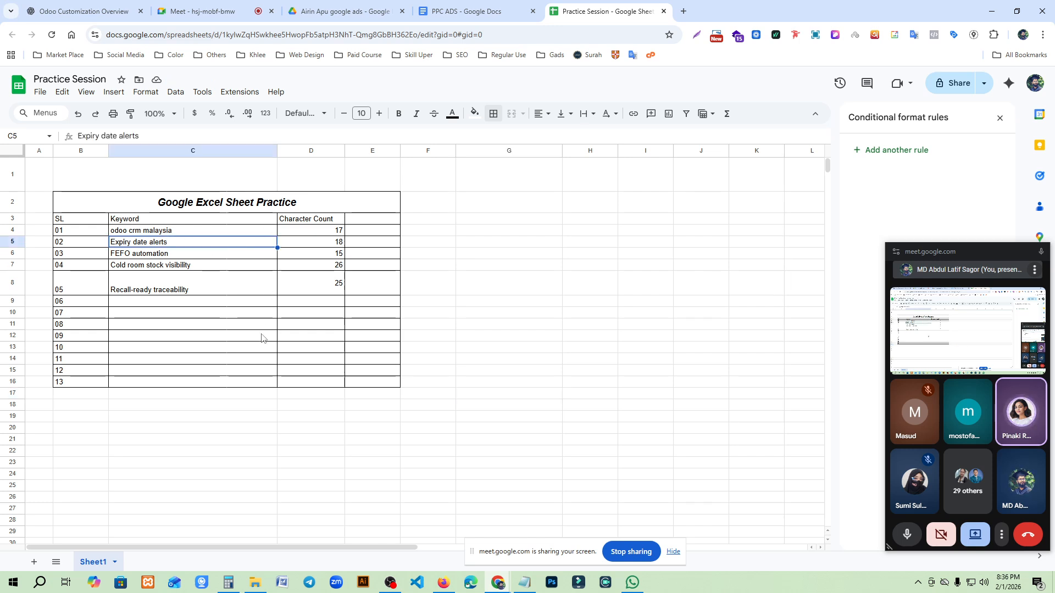
- Enter the sample text "dfsd fdsdf" in the Keyword column at cell C12
click(225, 335)
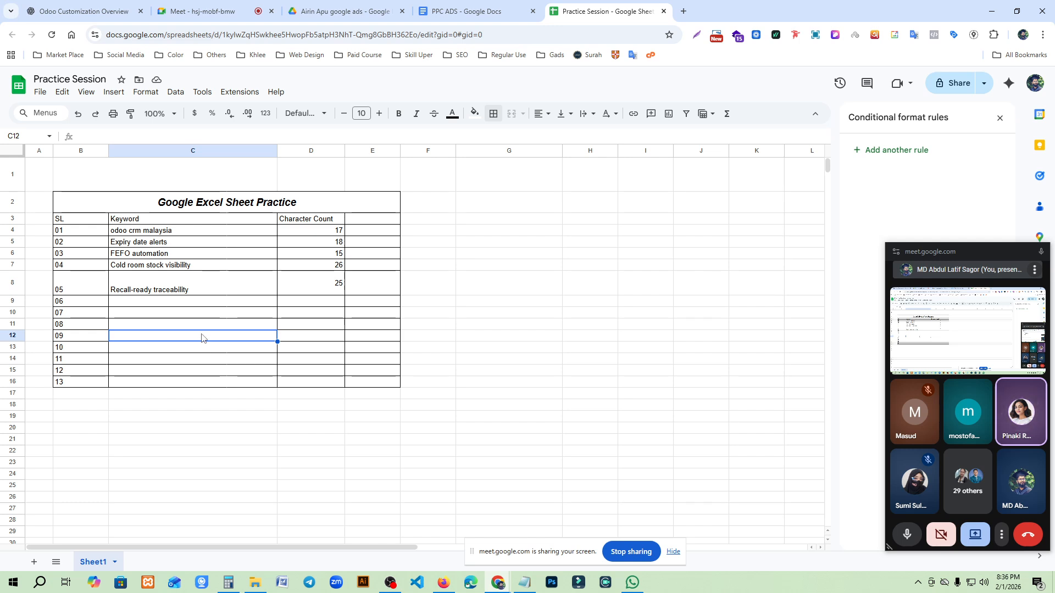
text(dfsd fdsdf)
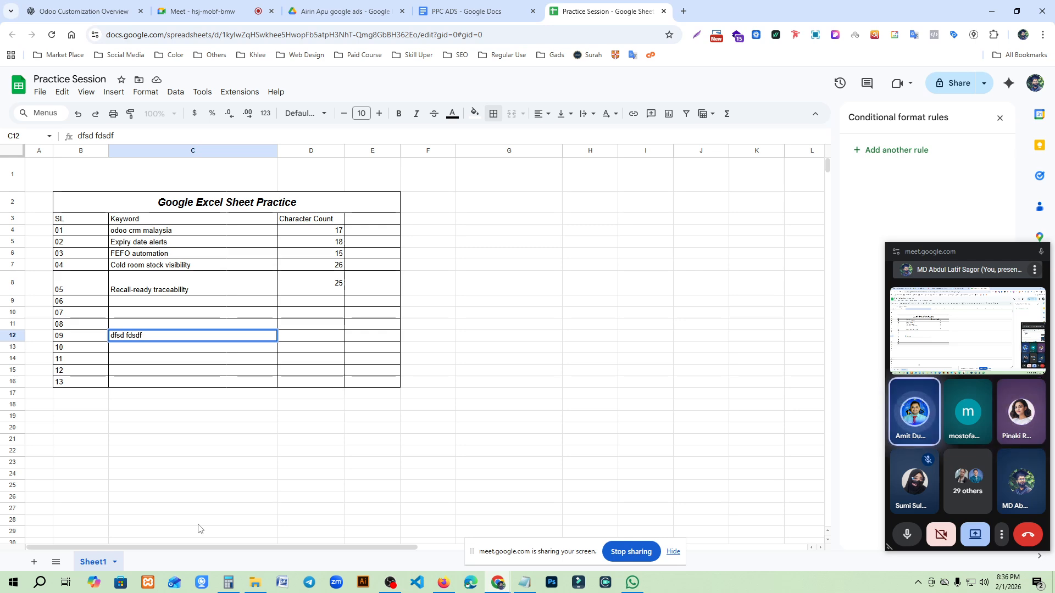
key(Up)
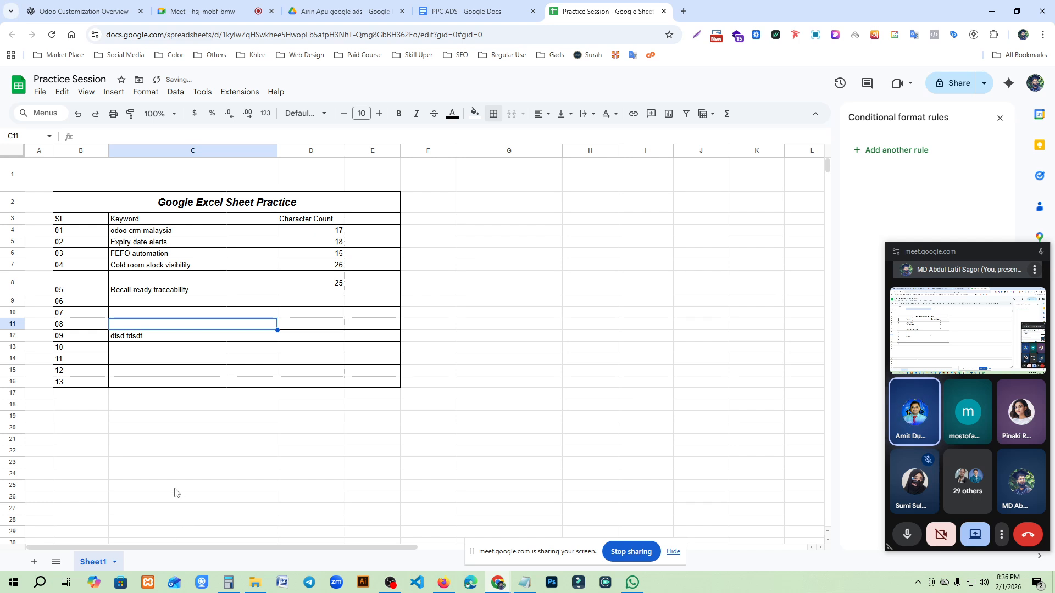
- Add a line break after the text in cell C12 and enter "kjflsjfls" as a second line within the same cell
click(240, 335)
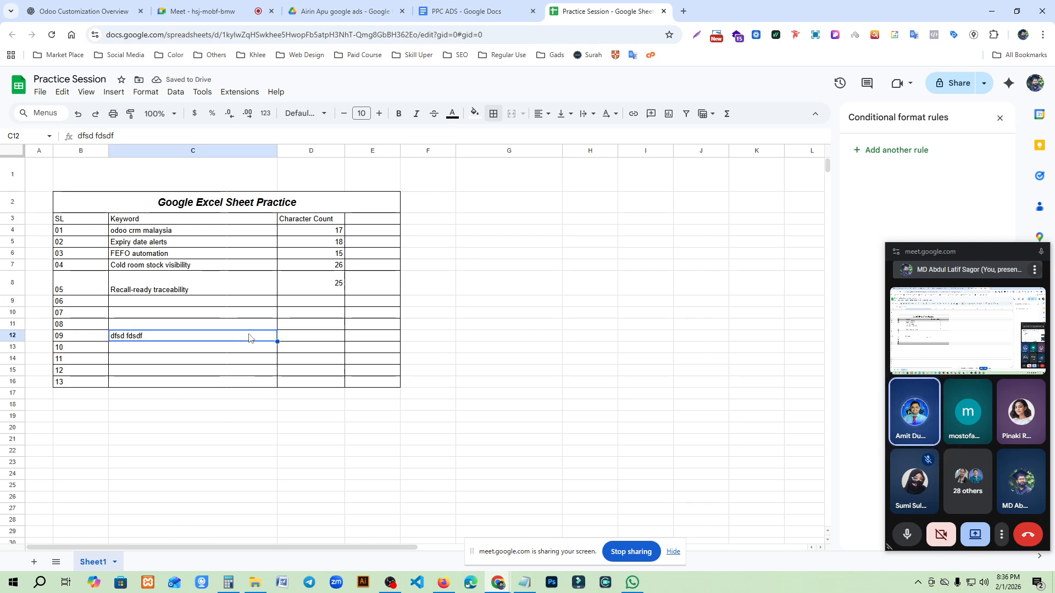
double_click(249, 334)
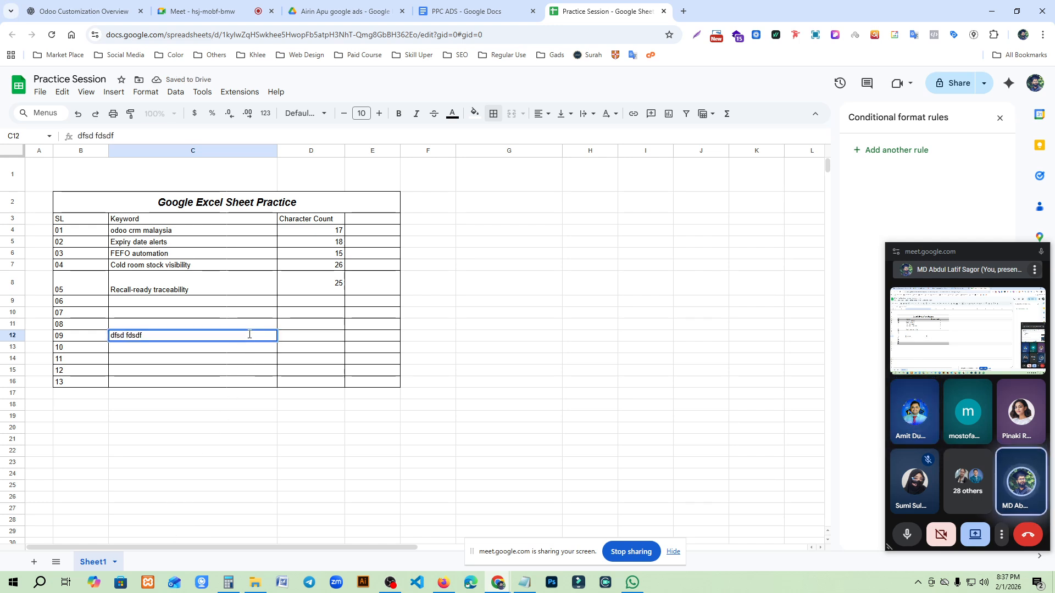
key(alt+Return)
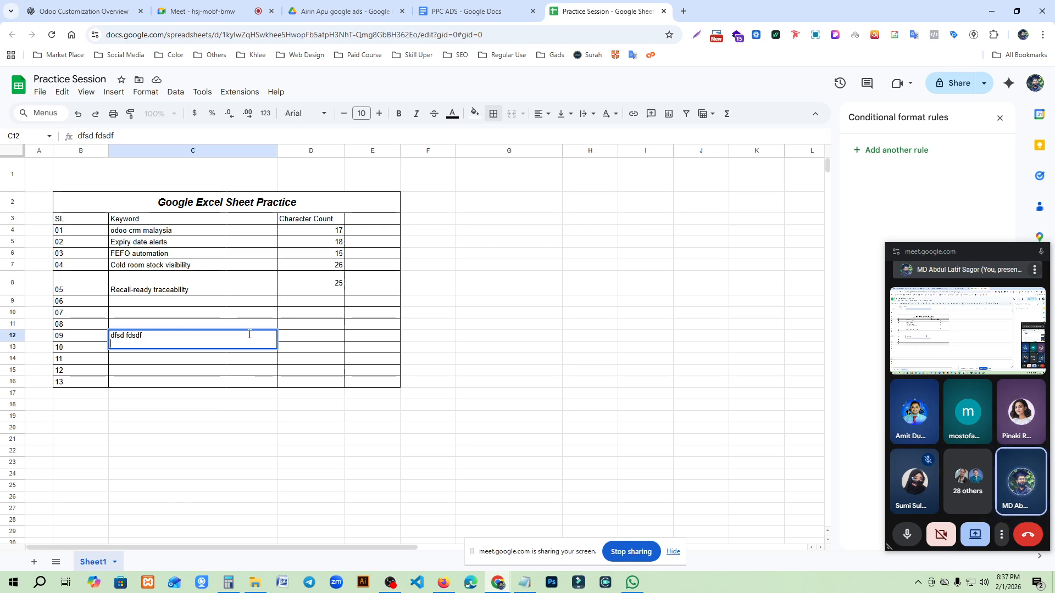
text(kjflsjfls)
key(Return)
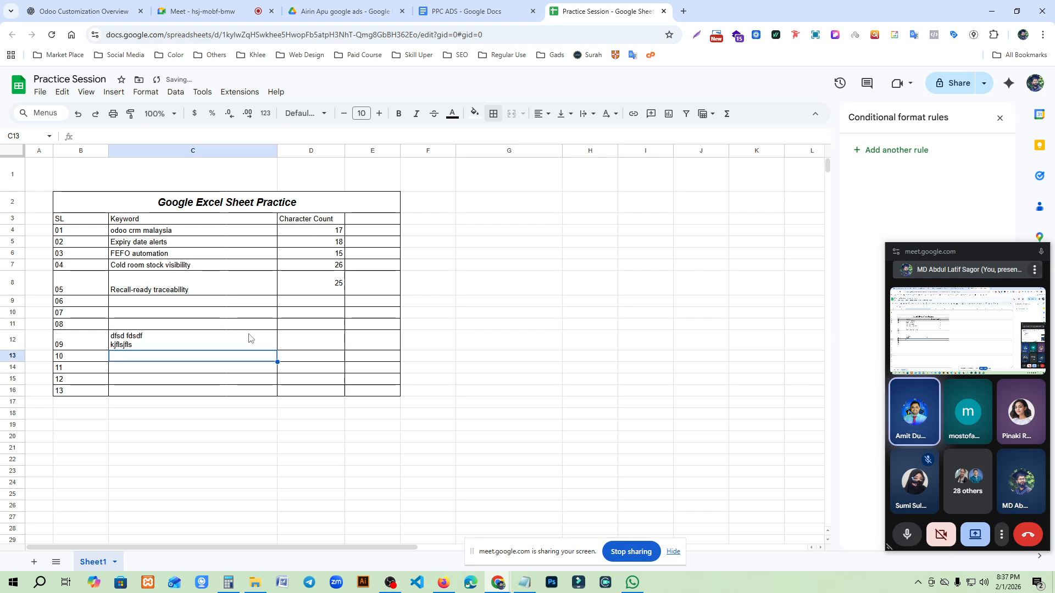
click(233, 344)
mouse_move(446, 582)
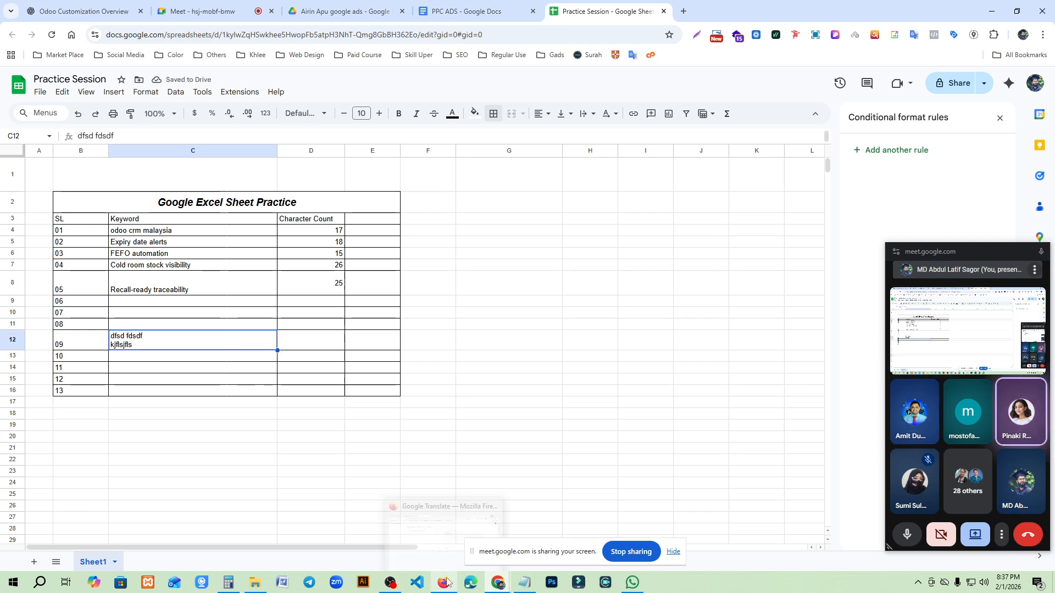
- Copy the FAQ Question and Target Keyword table from the ChatGPT conversation and paste it into the PPC ADS document
click(495, 10)
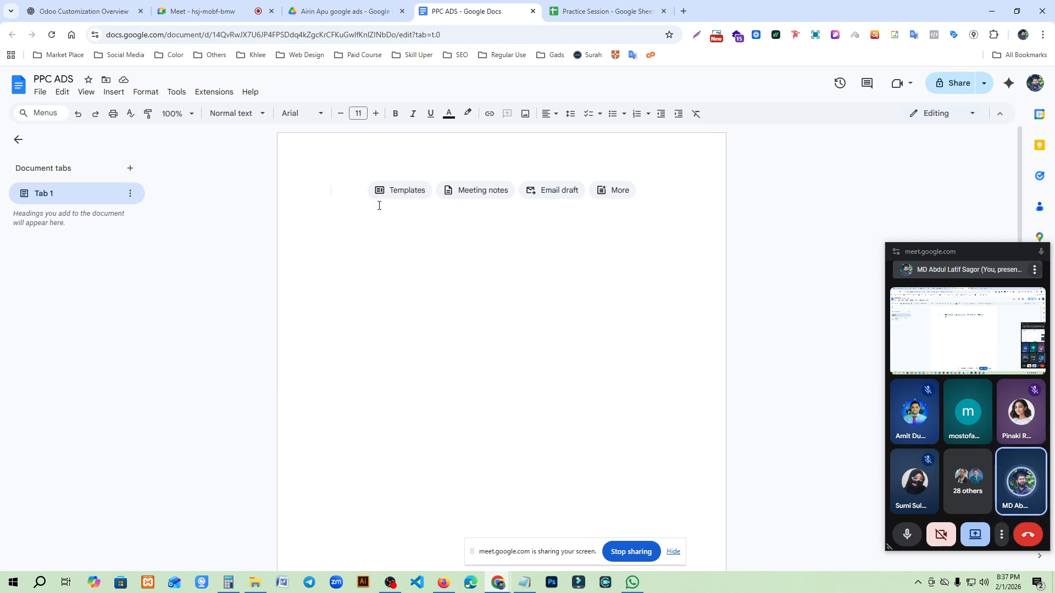
click(82, 9)
scroll(499, 407, up, 2)
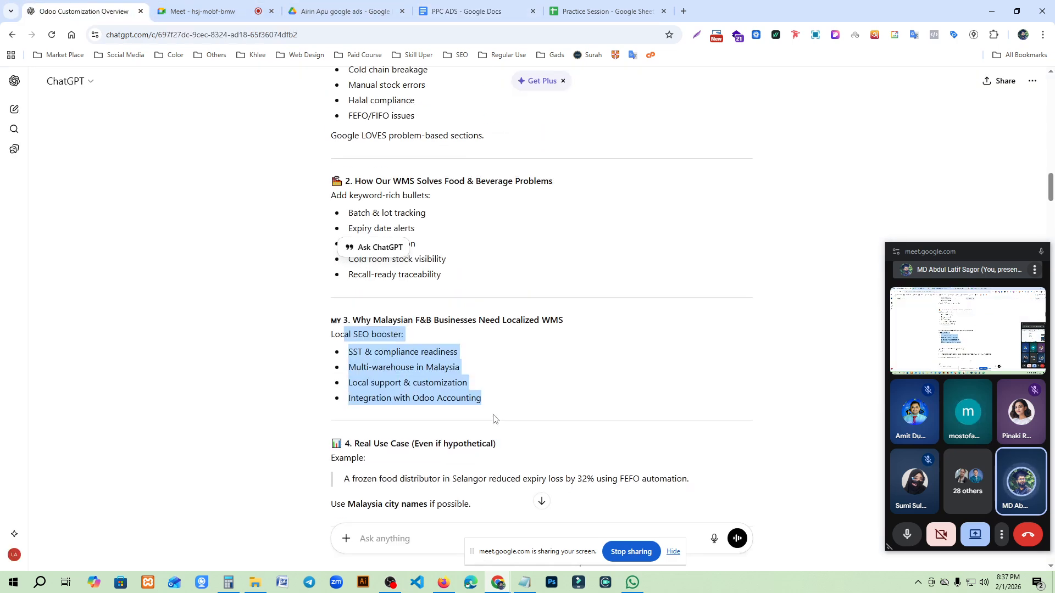
scroll(499, 407, down, 20)
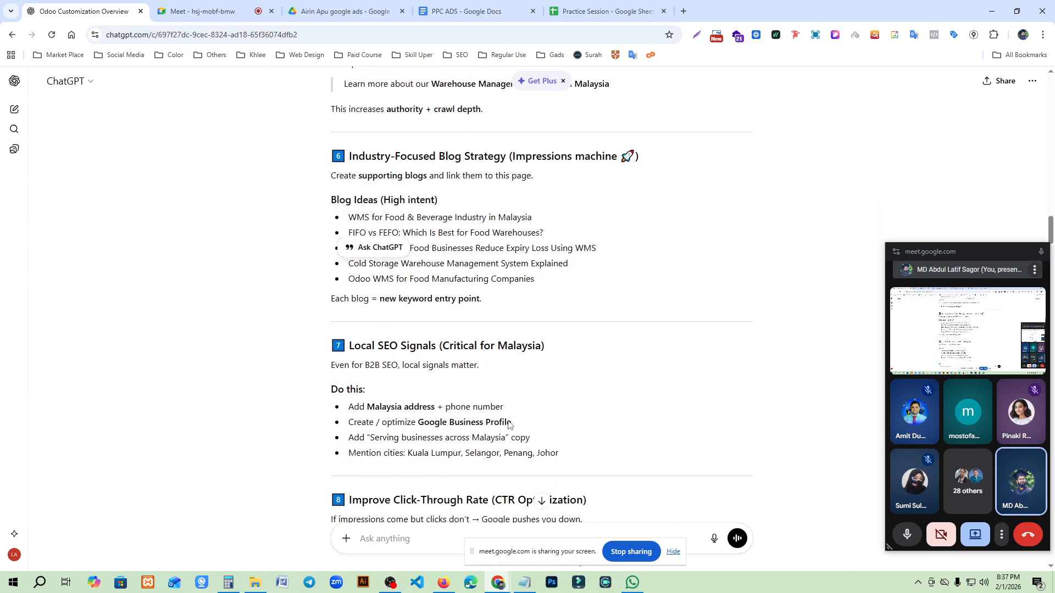
scroll(508, 423, down, 15)
scroll(420, 396, up, 12)
scroll(456, 376, down, 20)
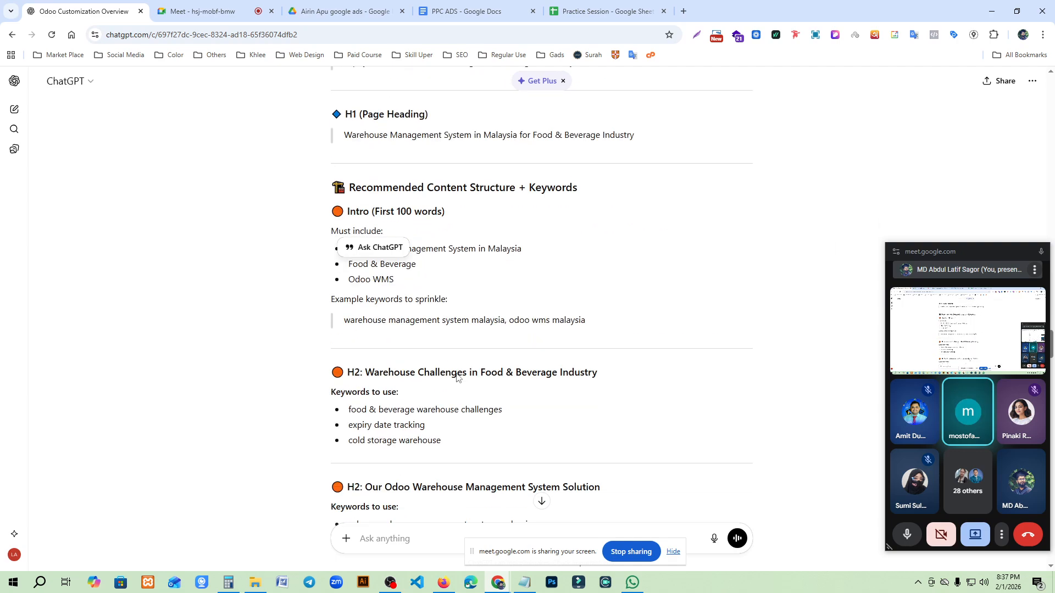
scroll(457, 376, down, 7)
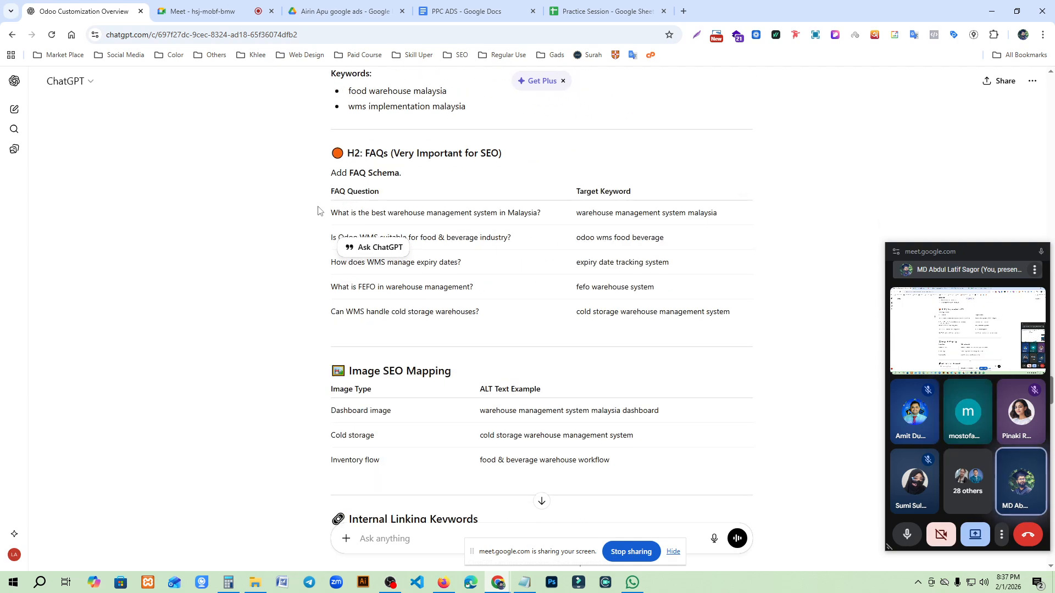
drag(316, 145, 771, 329)
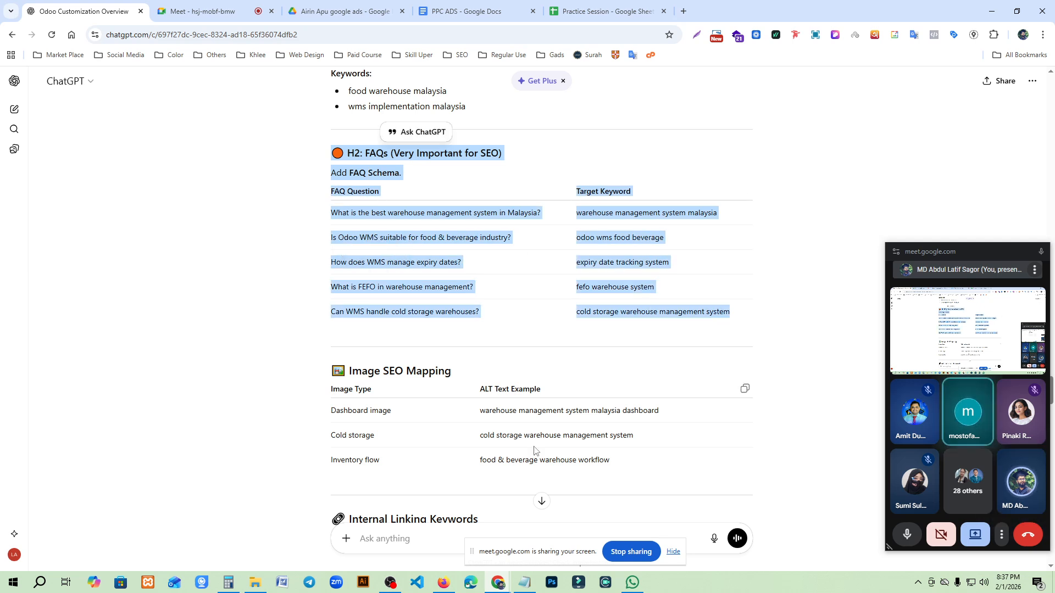
click(745, 191)
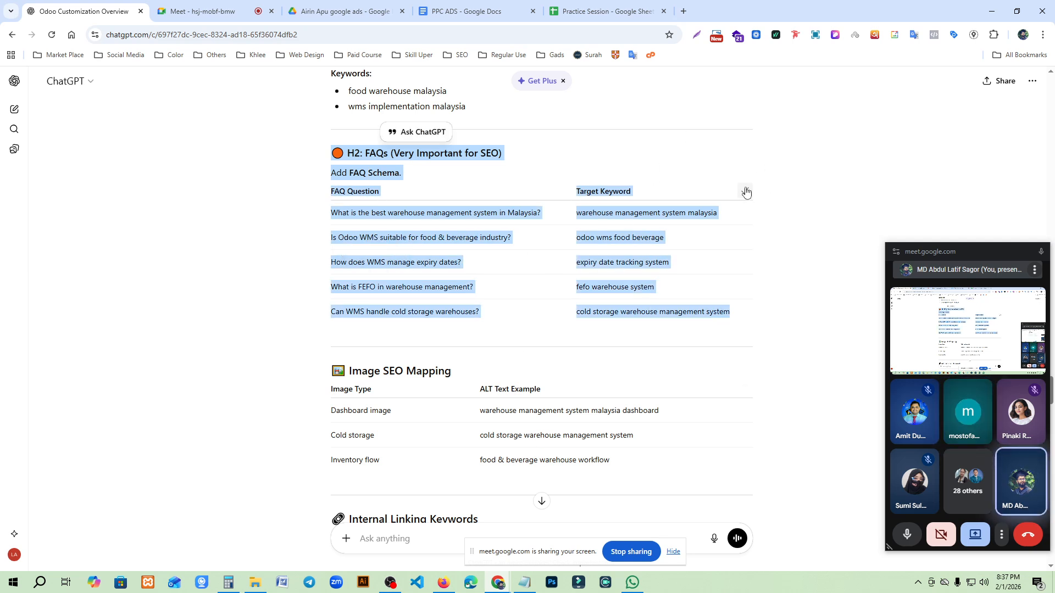
click(467, 11)
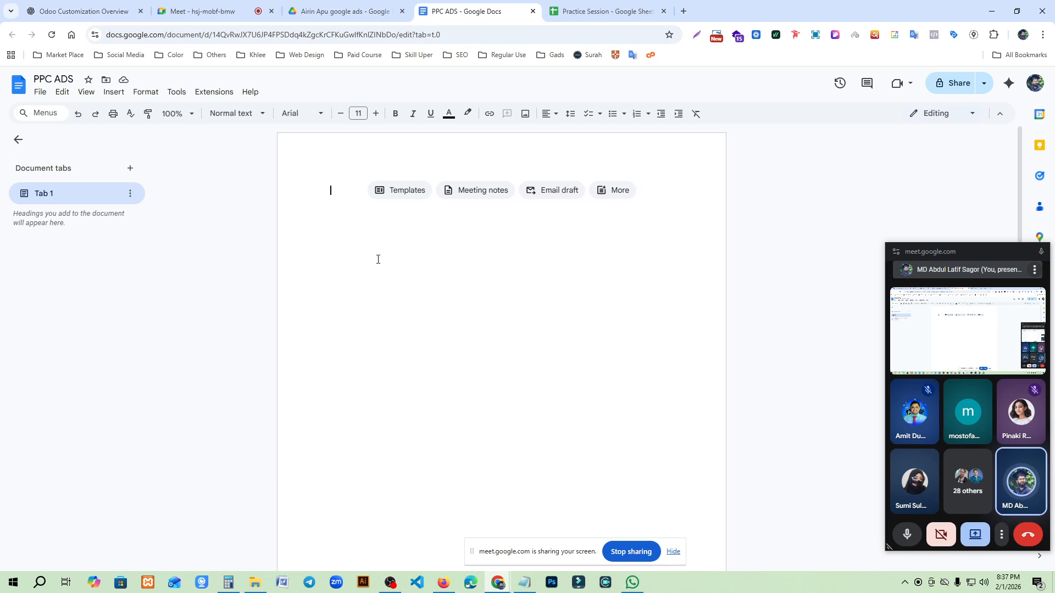
key(ctrl+v)
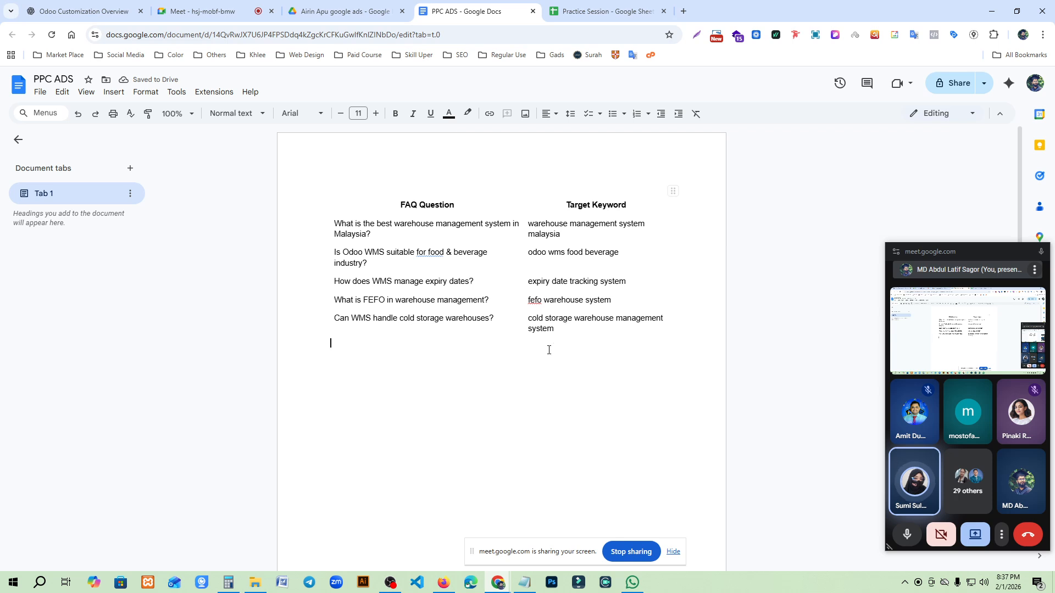
- Toggle the microphone in the Google Meet call off and on, leaving it muted
click(907, 543)
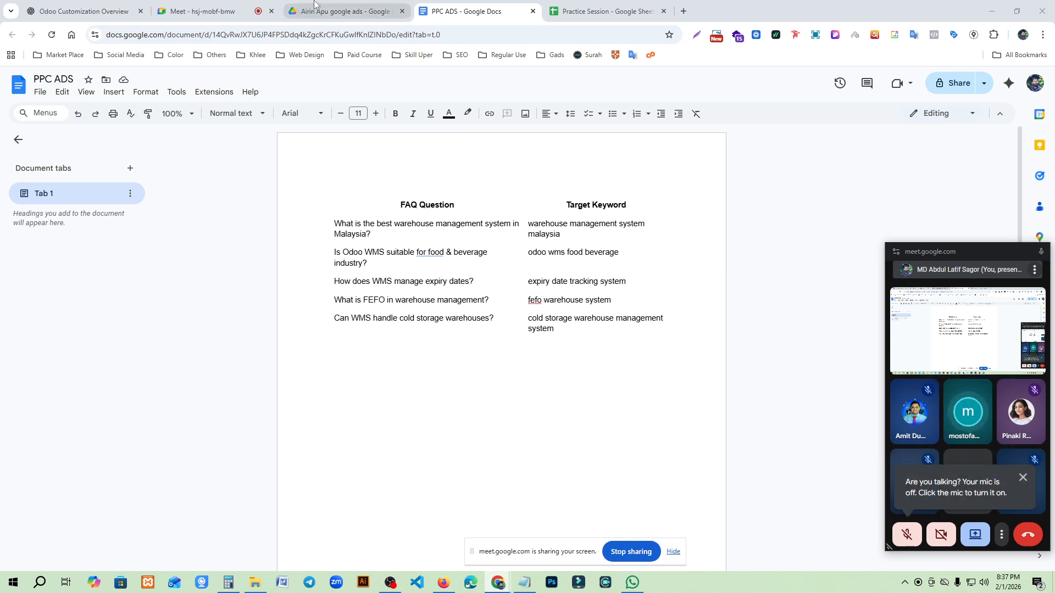
right_click(977, 439)
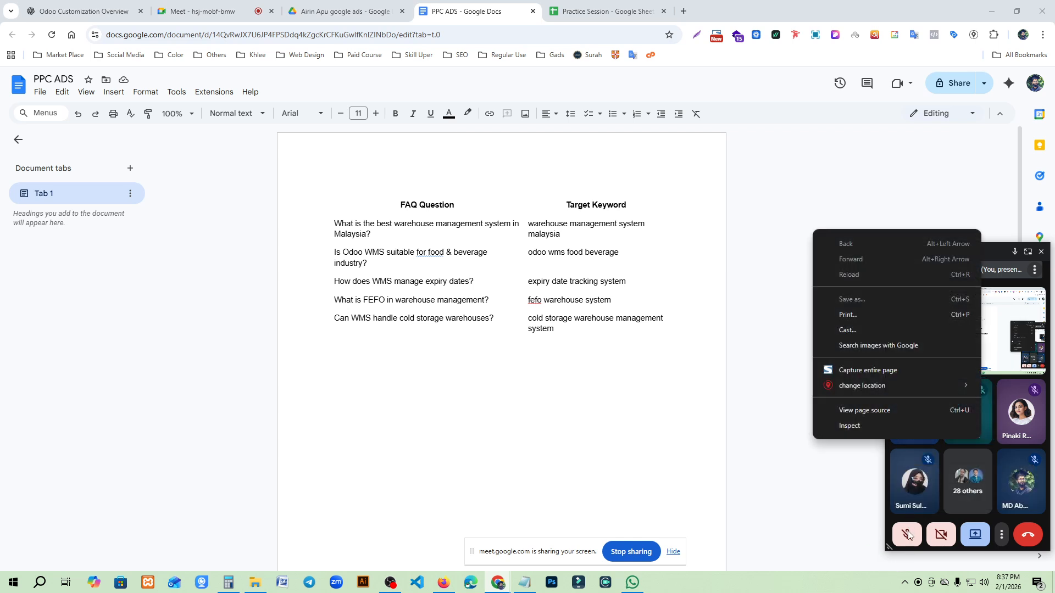
click(907, 534)
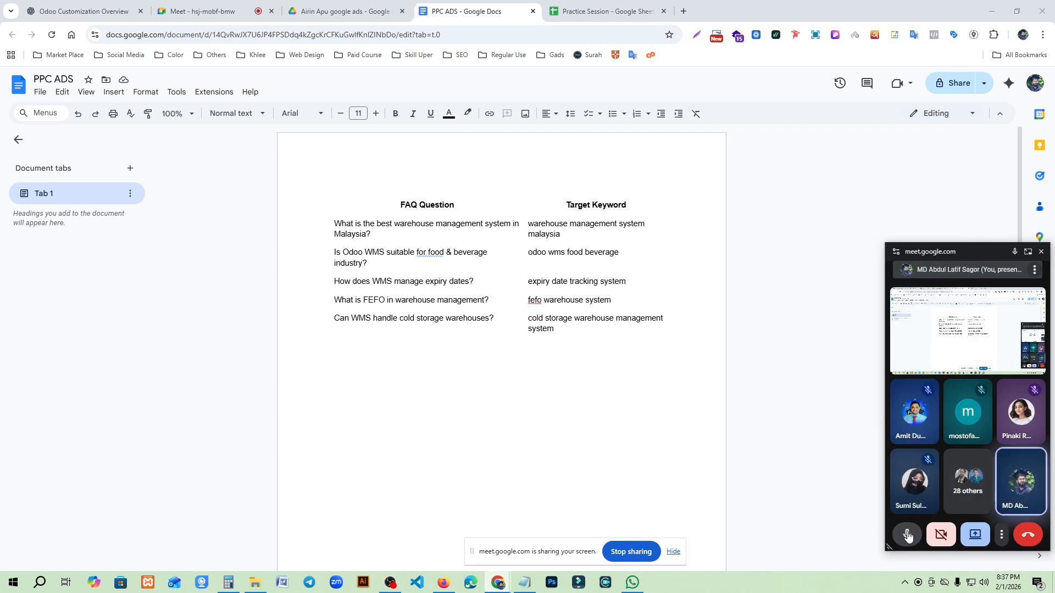
click(907, 535)
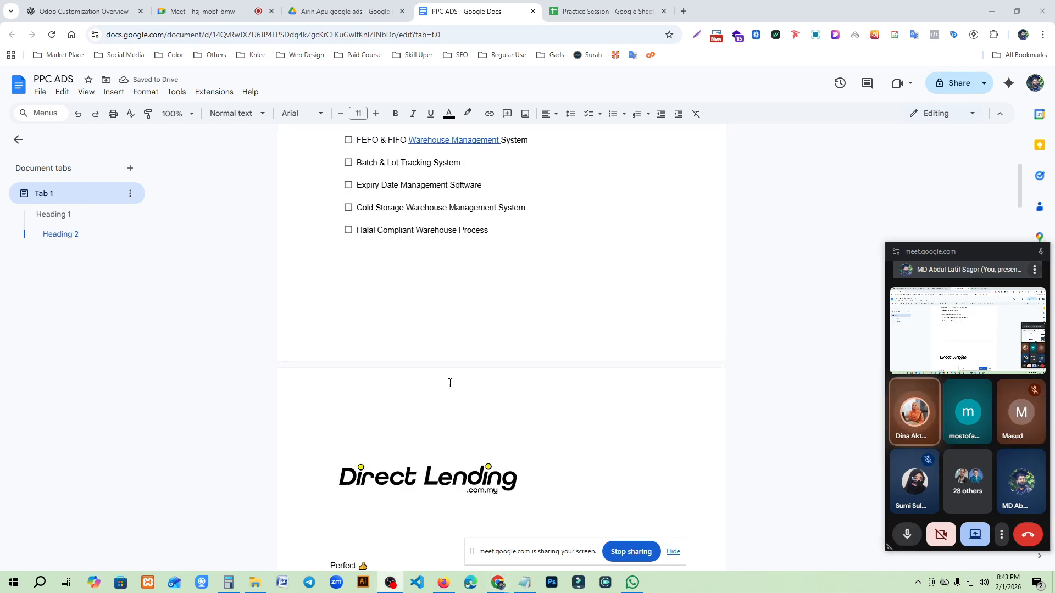
- Delete the Direct Lending logo image above the pasted keyword mapping text in the PPC ADS document
scroll(450, 381, up, 2)
scroll(510, 295, down, 4)
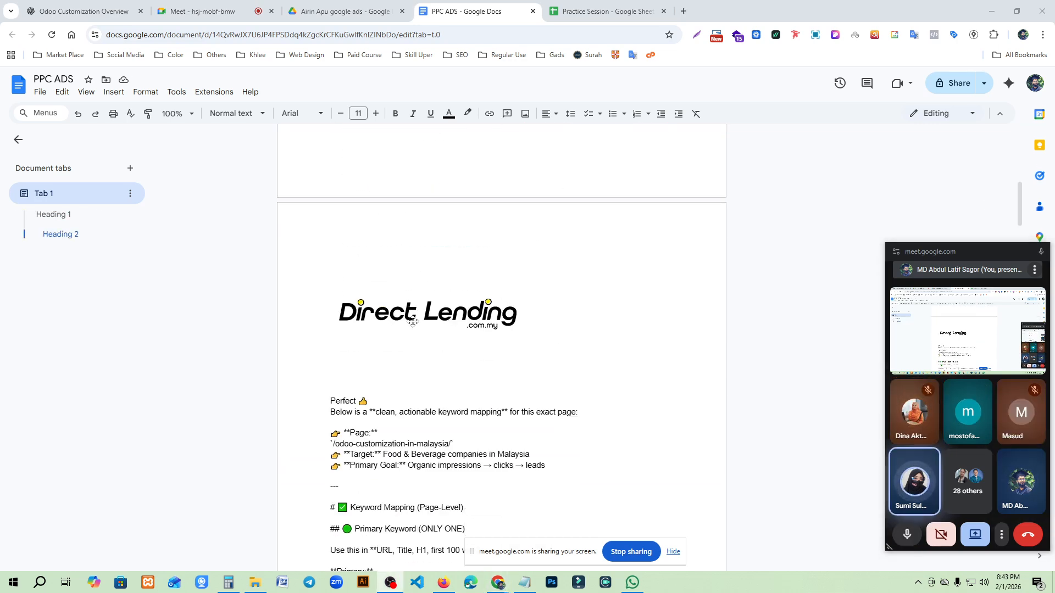
click(430, 312)
key(Delete)
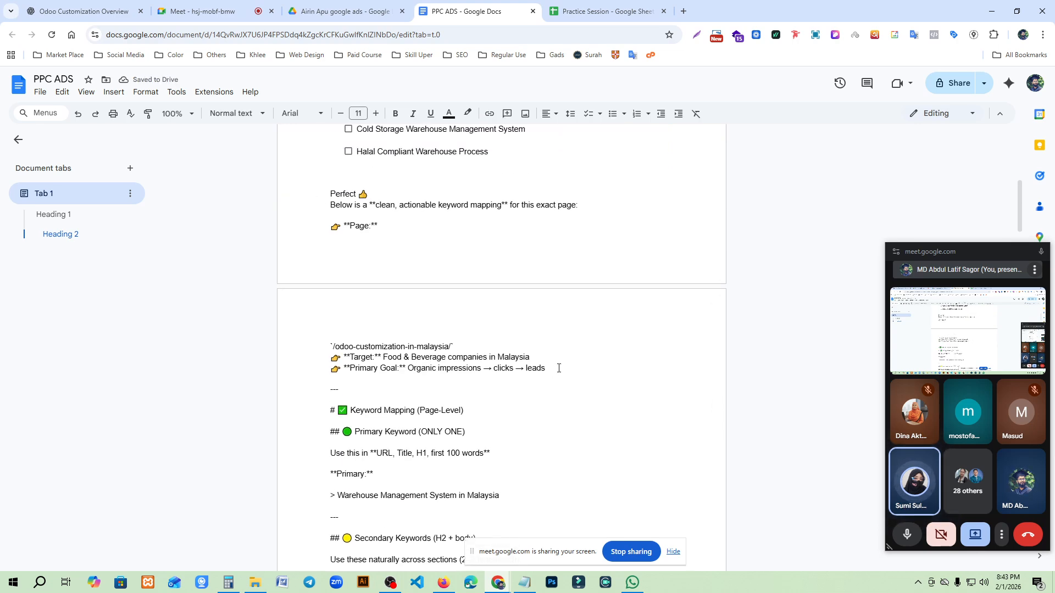
- Remove the pasted keyword mapping text below the checklist, keeping the headings and checklist items
scroll(586, 424, down, 20)
scroll(590, 425, down, 10)
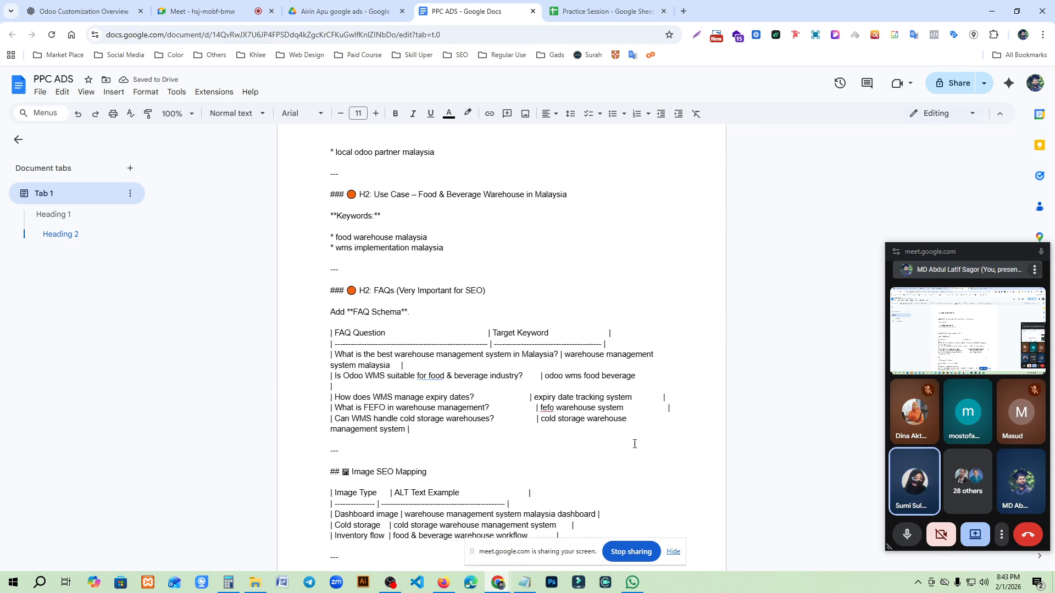
key(ctrl+a)
key(Delete)
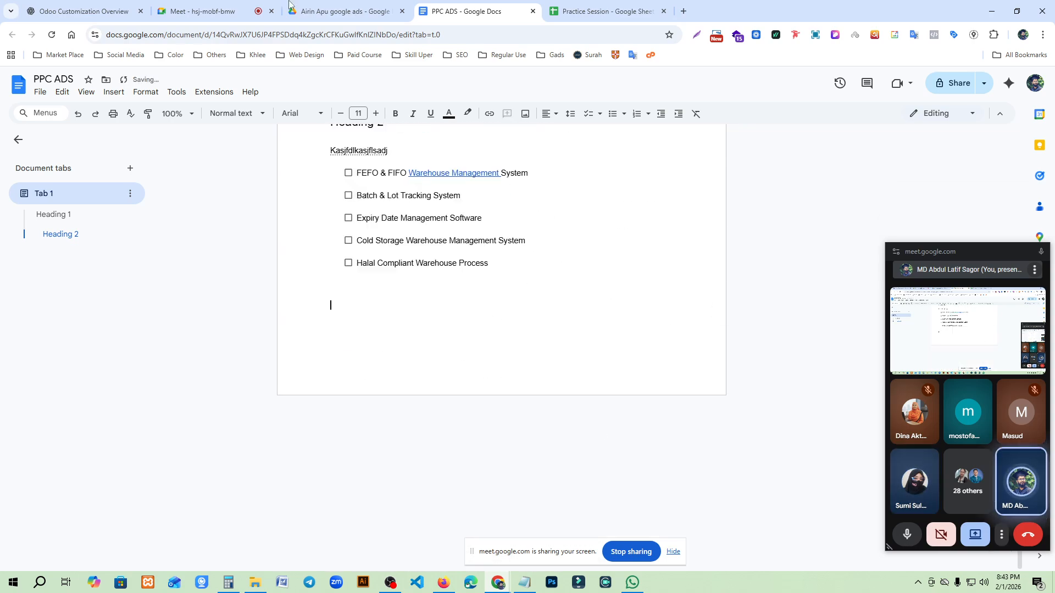
- Switch to the ChatGPT conversation and copy the entire last response, ending with the "Next steps" section
key(ctrl+1)
scroll(445, 340, up, 10)
scroll(445, 341, down, 15)
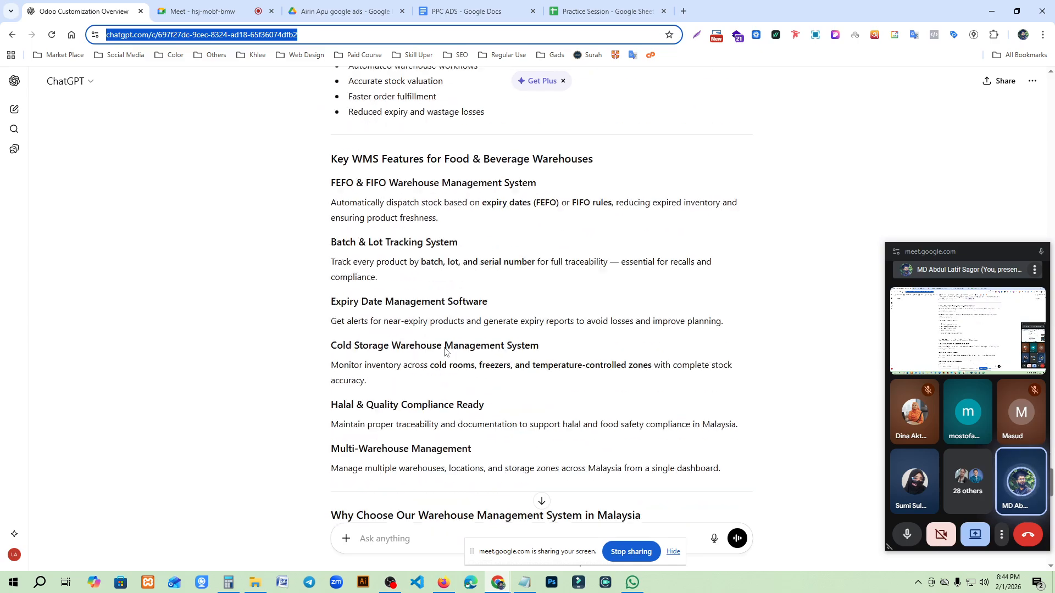
scroll(362, 401, down, 8)
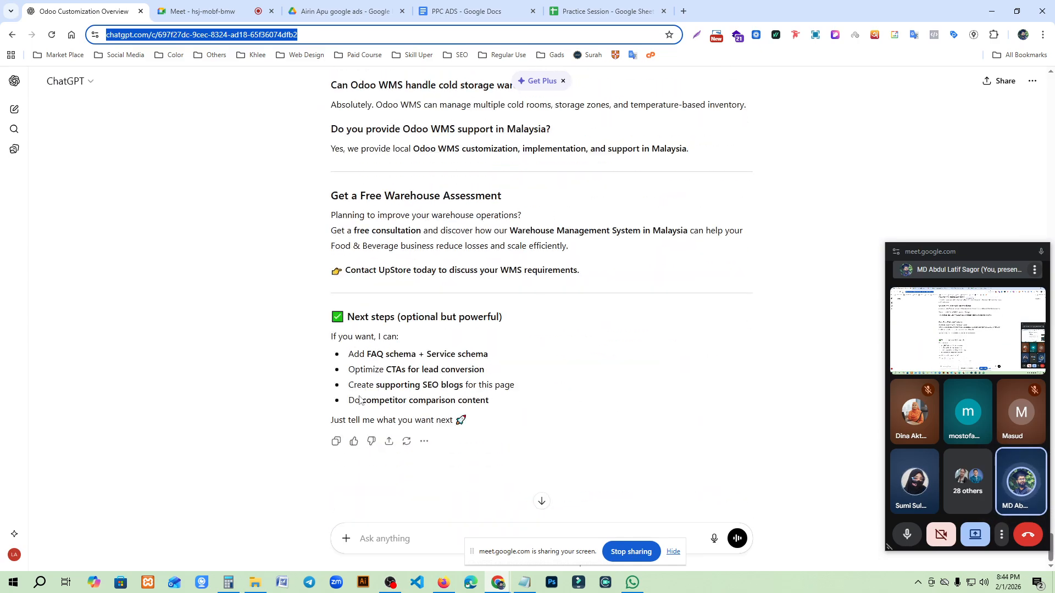
click(335, 441)
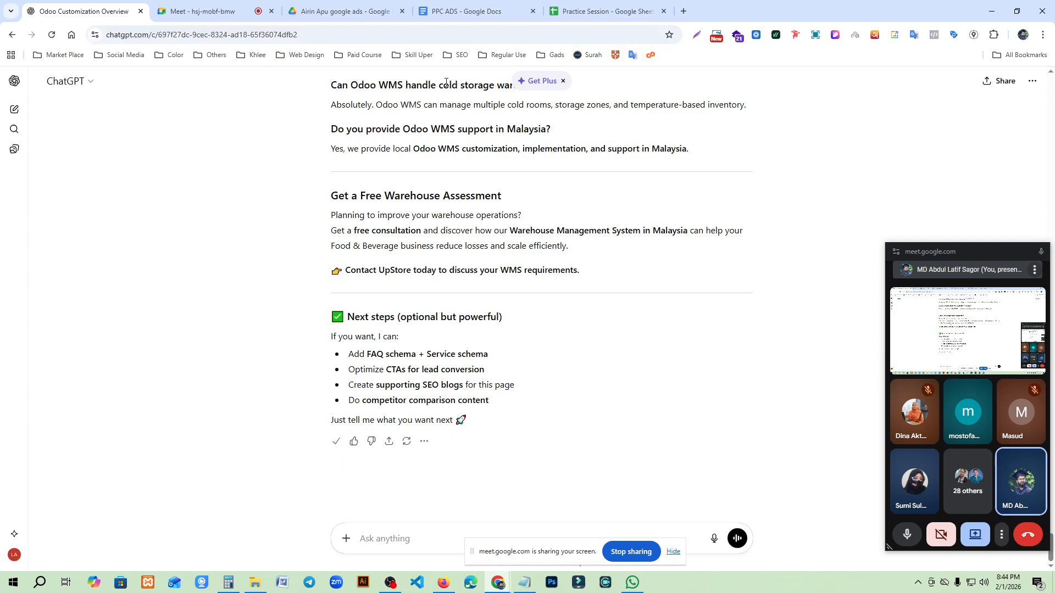
- Paste the copied response with its formatting below the checklist in the PPC ADS document, review it, and undo the paste
click(481, 10)
key(ctrl+v)
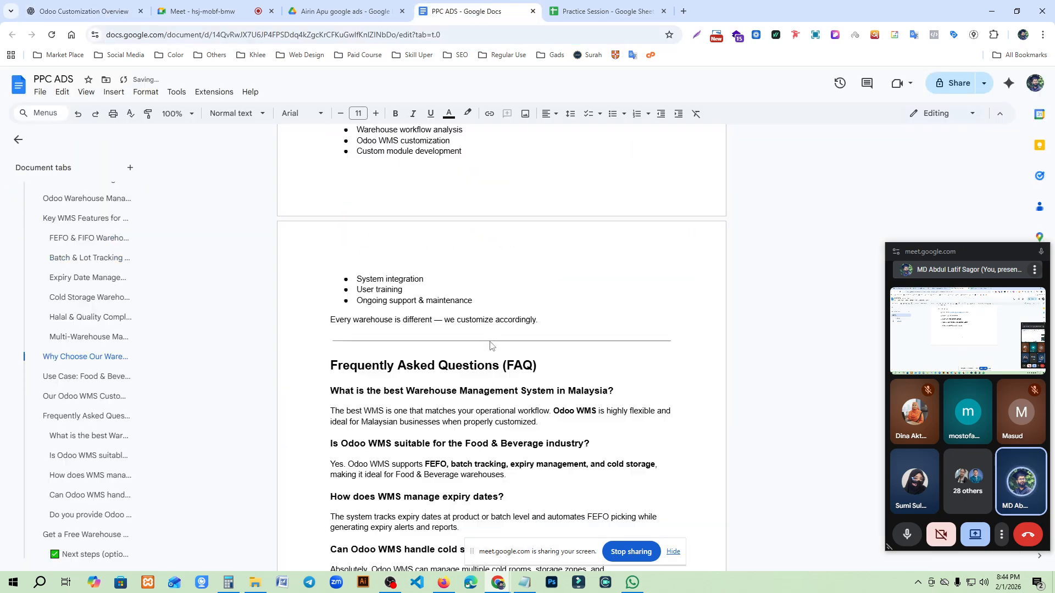
scroll(365, 216, up, 10)
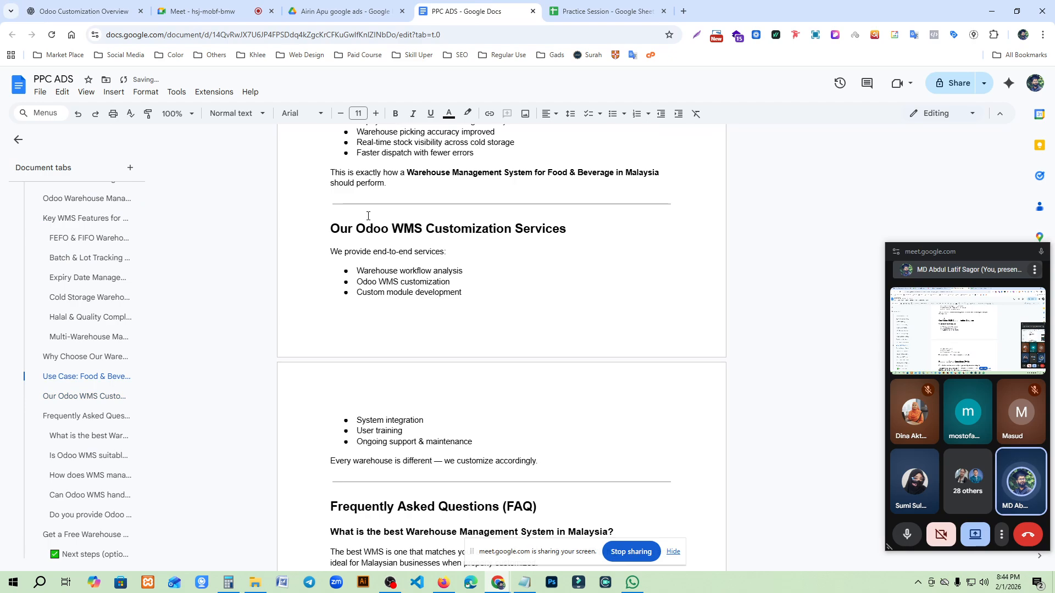
scroll(405, 322, down, 15)
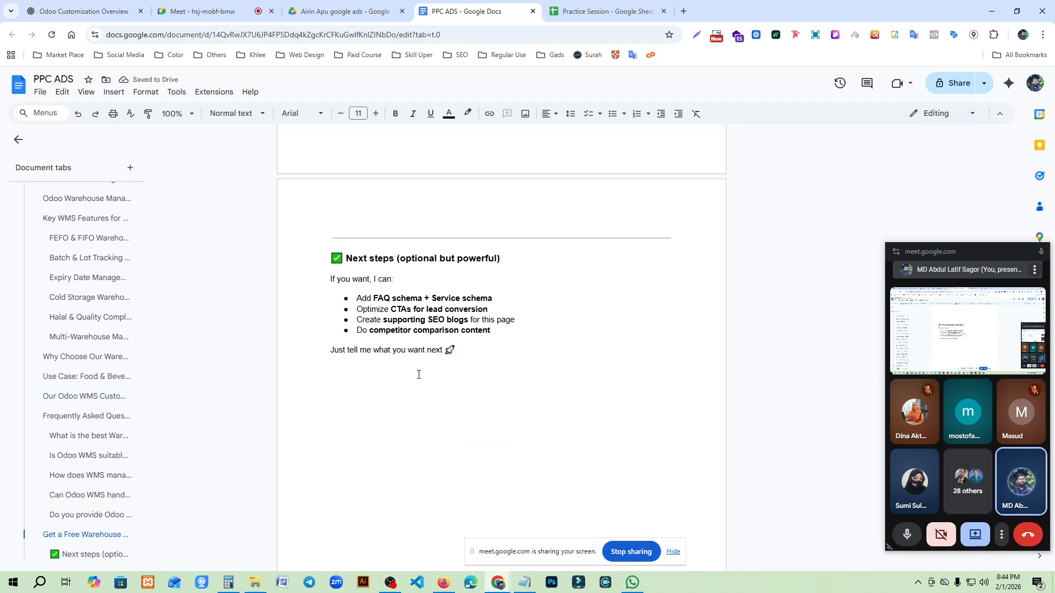
key(ctrl+z)
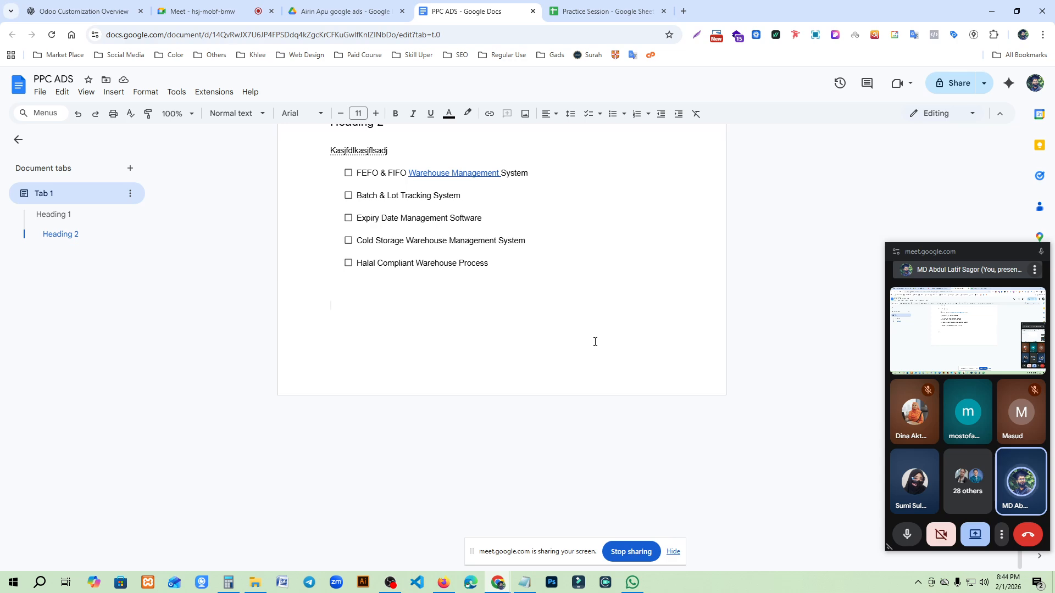
- Paste the copied response below the checklist as plain text without formatting
key(ctrl+v)
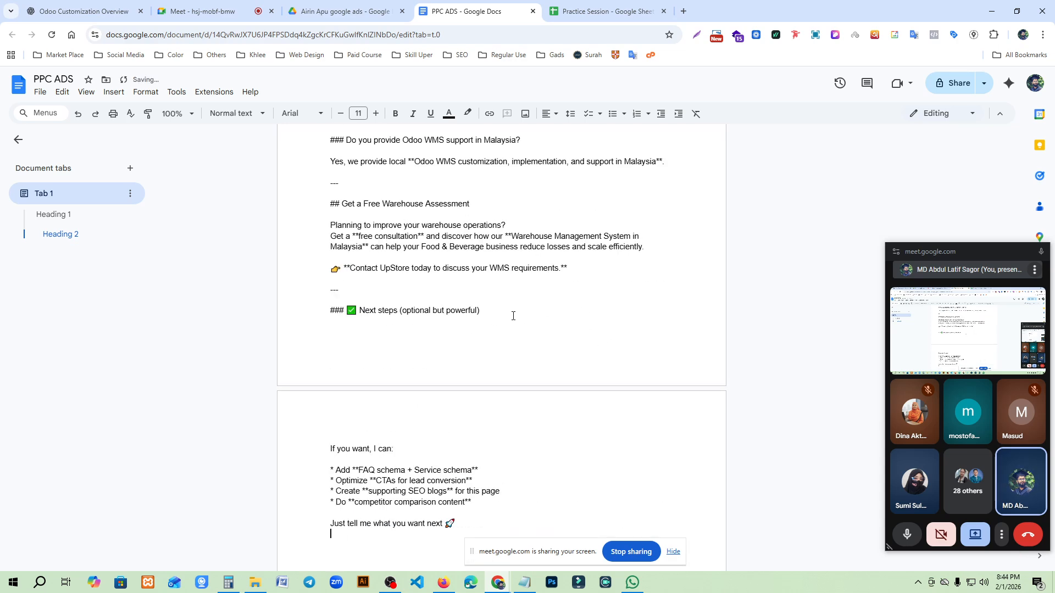
scroll(512, 317, up, 5)
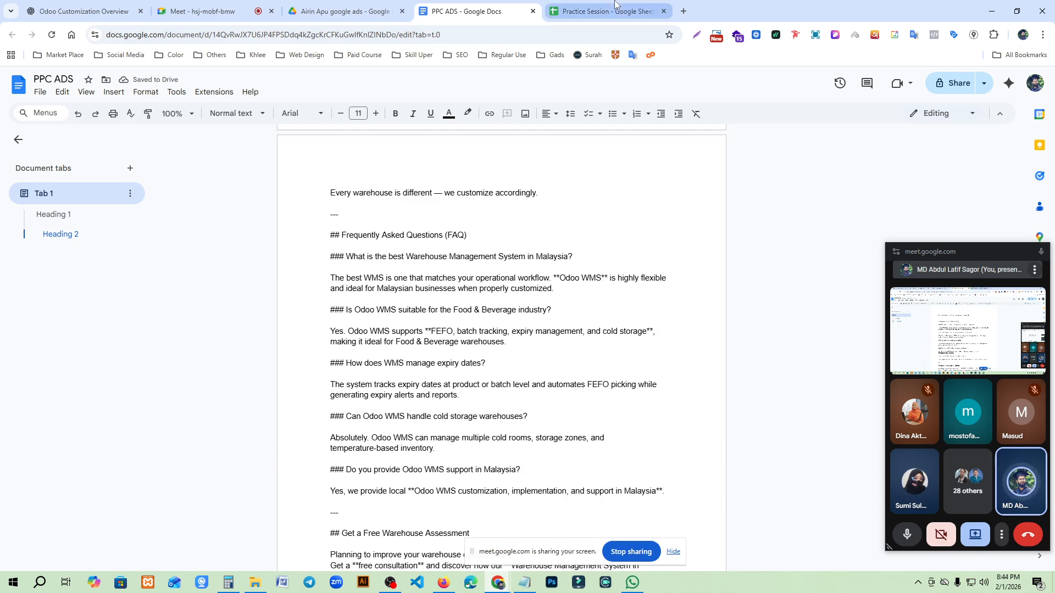
click(604, 11)
click(225, 371)
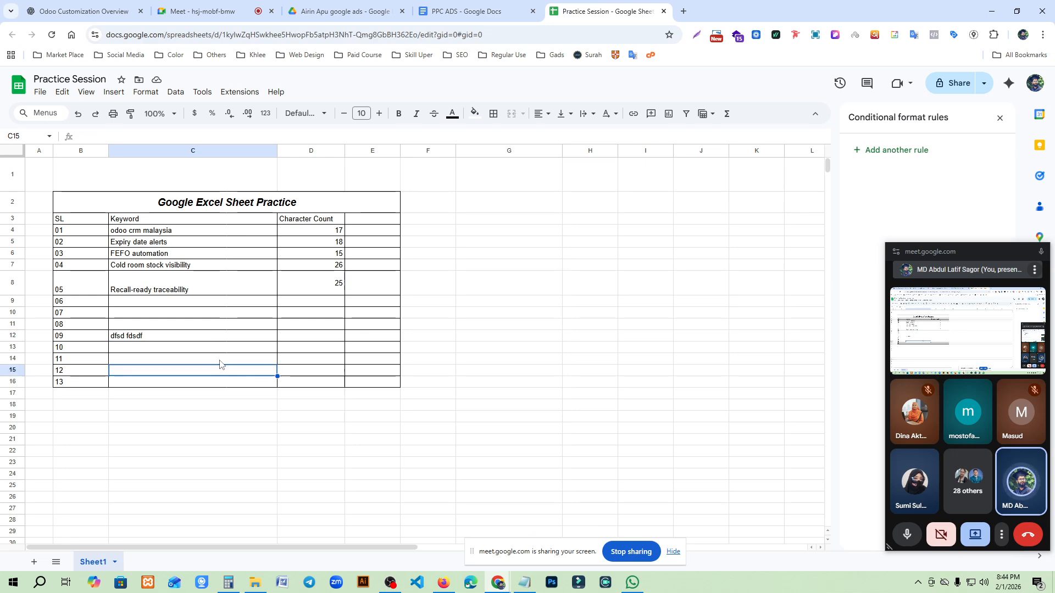
click(330, 11)
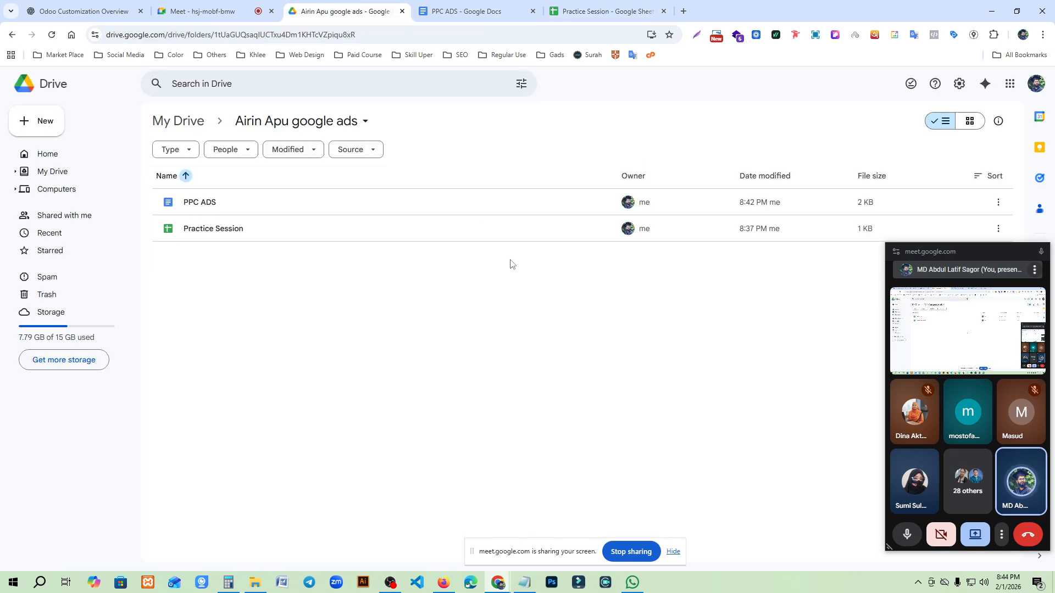
click(39, 14)
drag(416, 215, 522, 215)
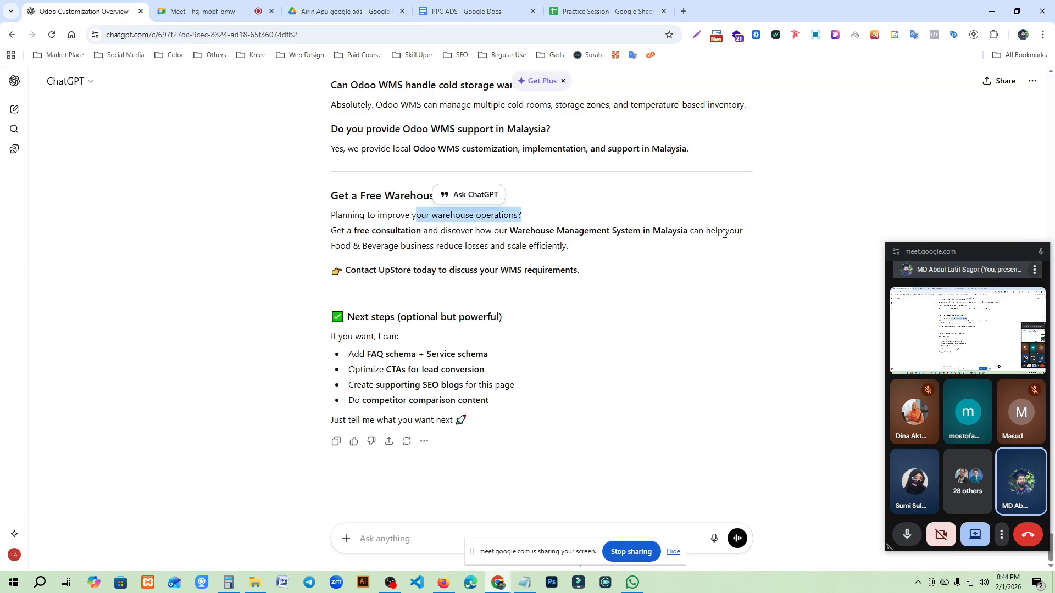
- Select cell C10 in Practice Session, then copy the heading "Get a Free Warehouse Assessment" from the ChatGPT conversation
click(604, 11)
click(230, 314)
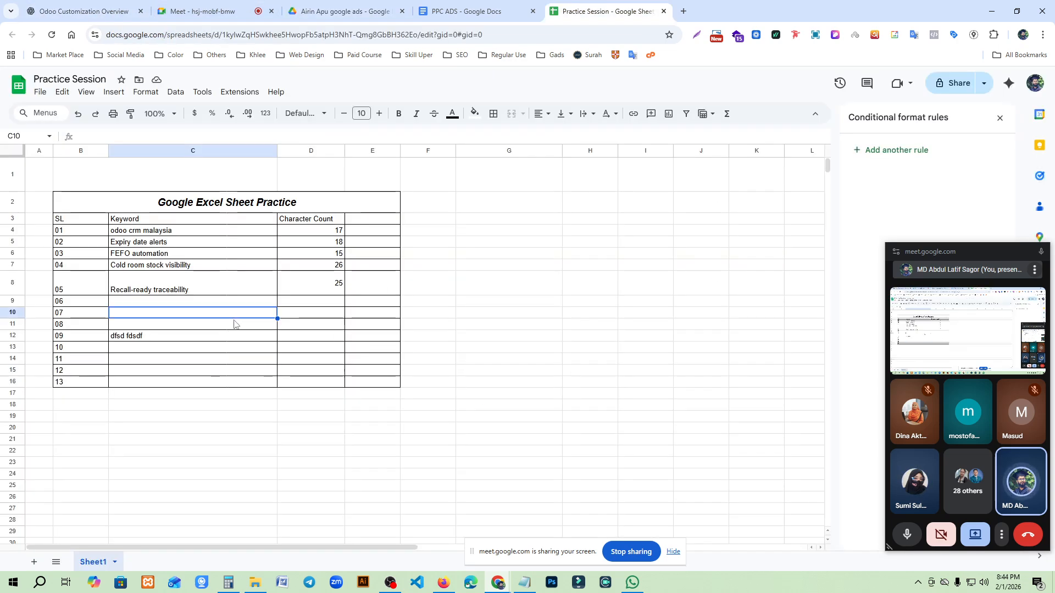
click(33, 12)
drag(331, 194, 450, 197)
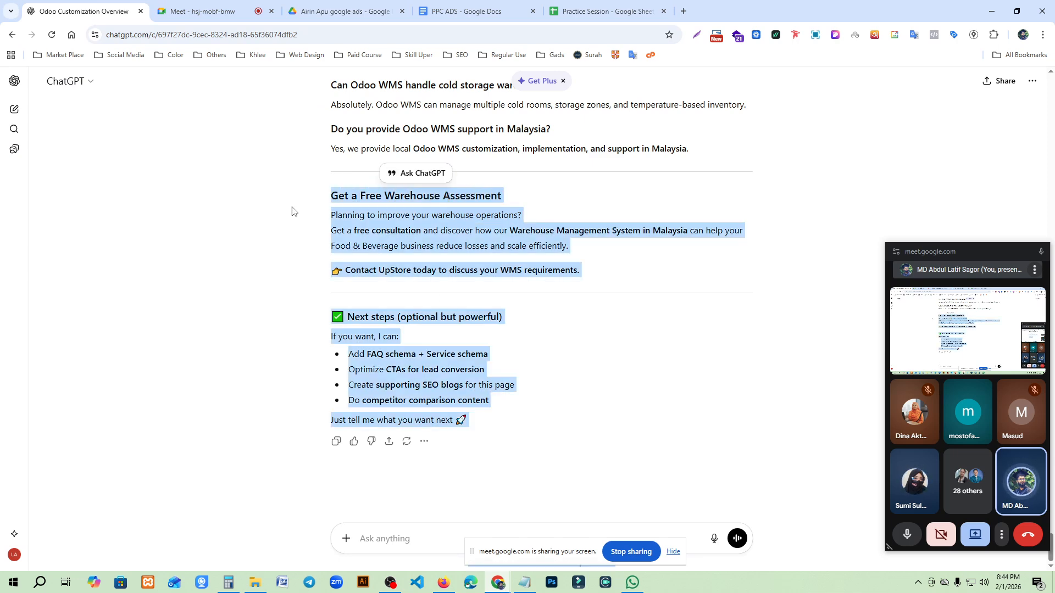
triple_click(350, 197)
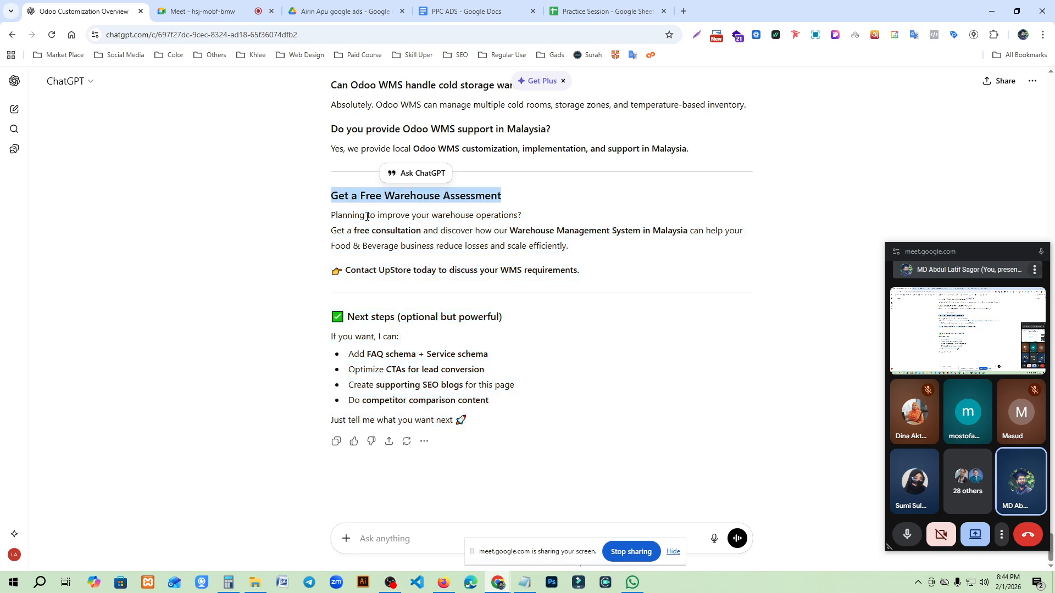
- Paste the copied heading with its formatting into cell C10 of Practice Session, inspect it, and undo the paste
click(566, 10)
key(ctrl+v)
click(242, 388)
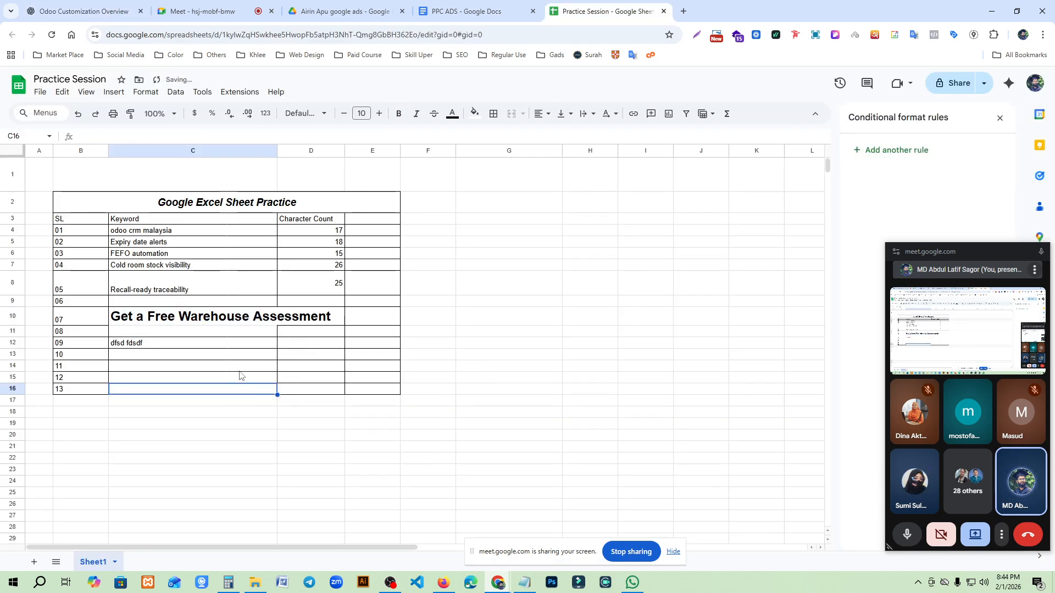
click(165, 321)
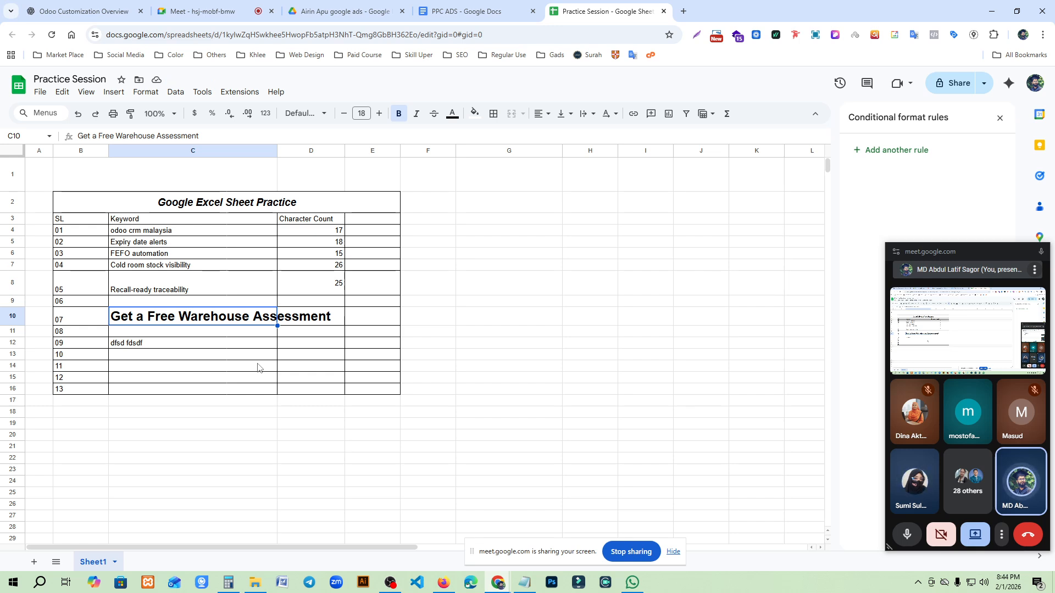
key(ctrl+z)
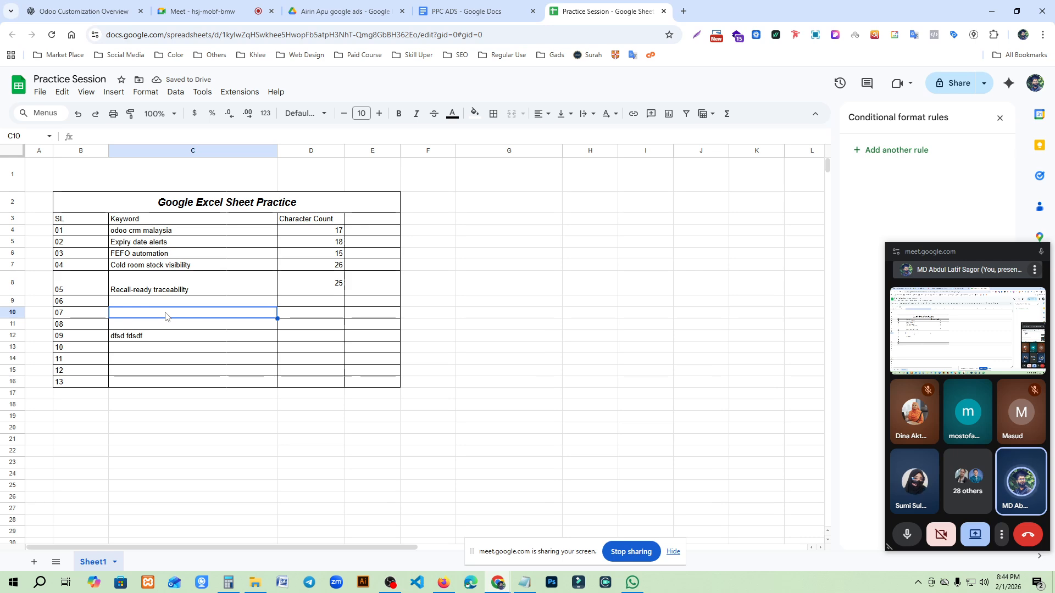
- Paste the copied heading into cell C10 as plain text without its source formatting
key(ctrl+v)
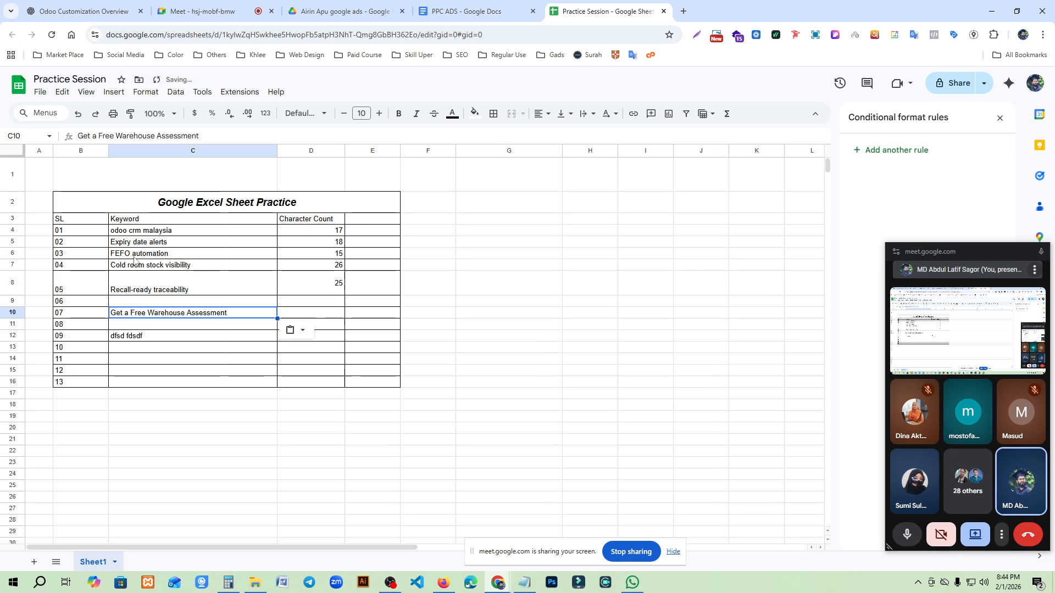
click(201, 360)
drag(161, 323, 163, 313)
drag(165, 241, 144, 269)
click(179, 315)
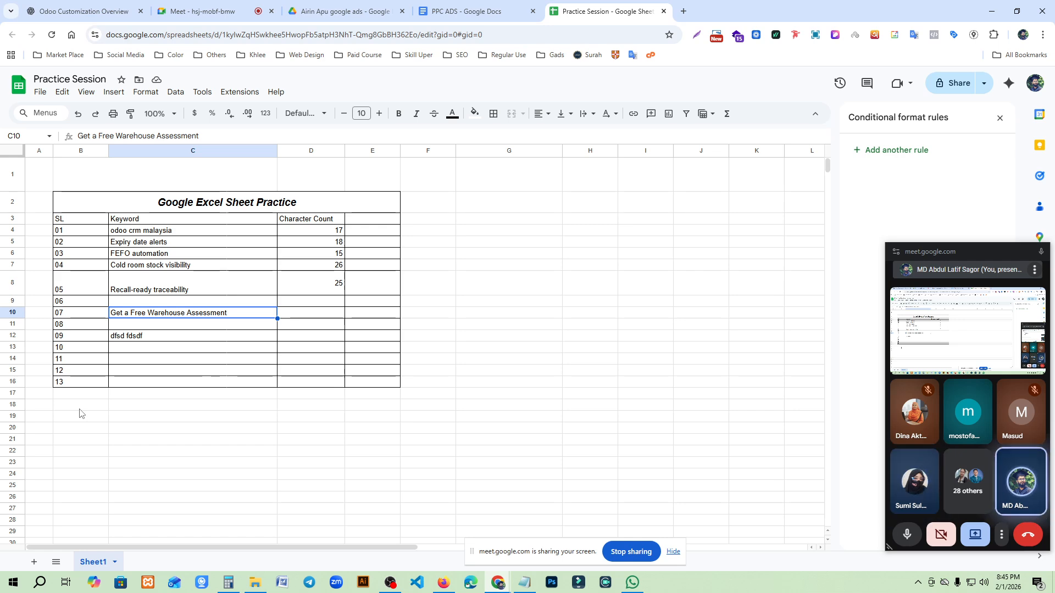
- Switch to the PPC ADS document and find the Cold Storage Warehouse Management System section
click(462, 11)
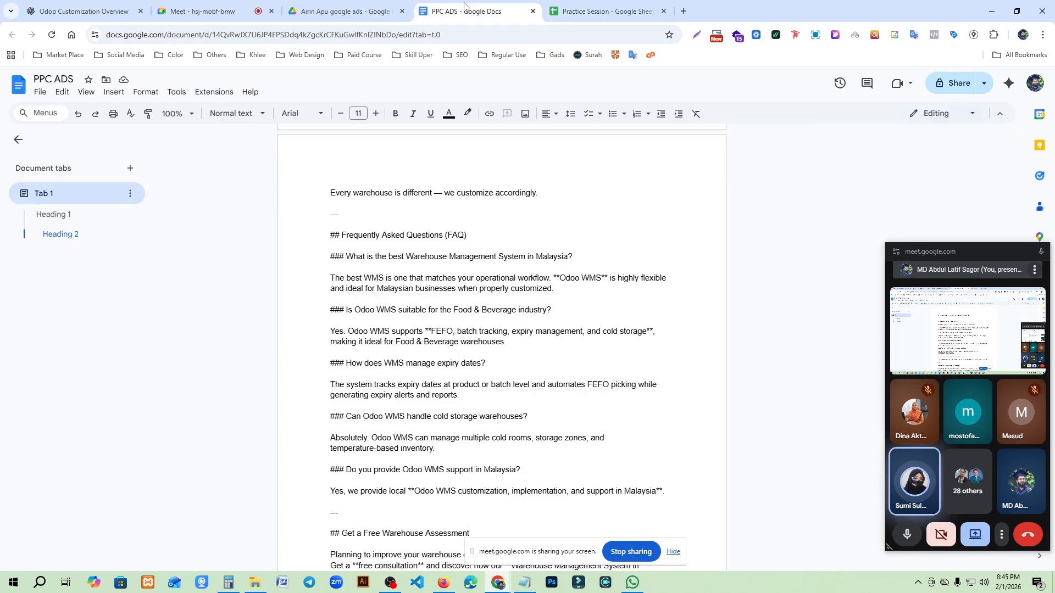
scroll(433, 327, up, 20)
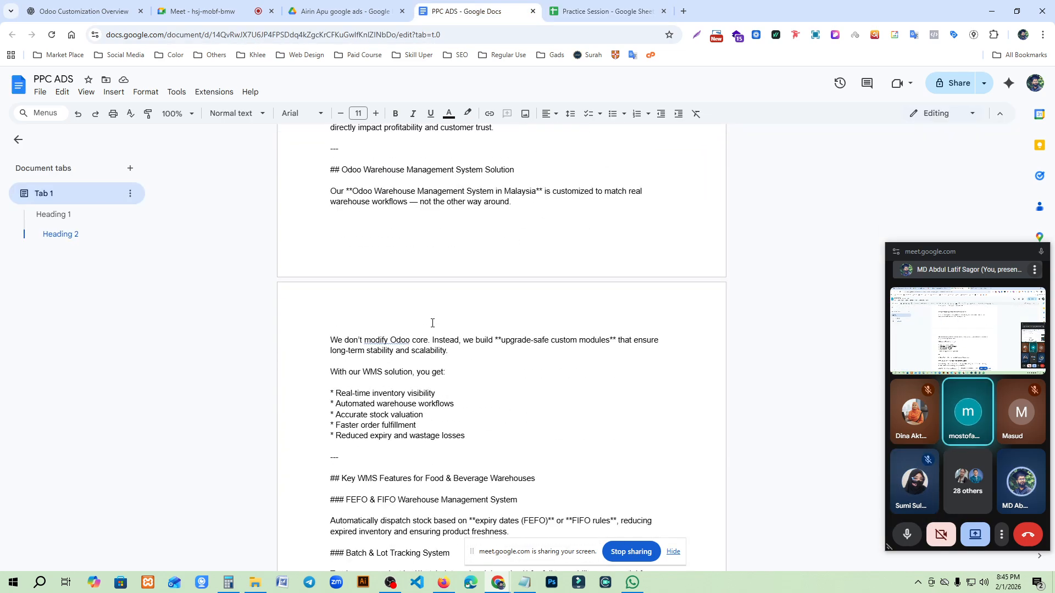
scroll(305, 236, down, 8)
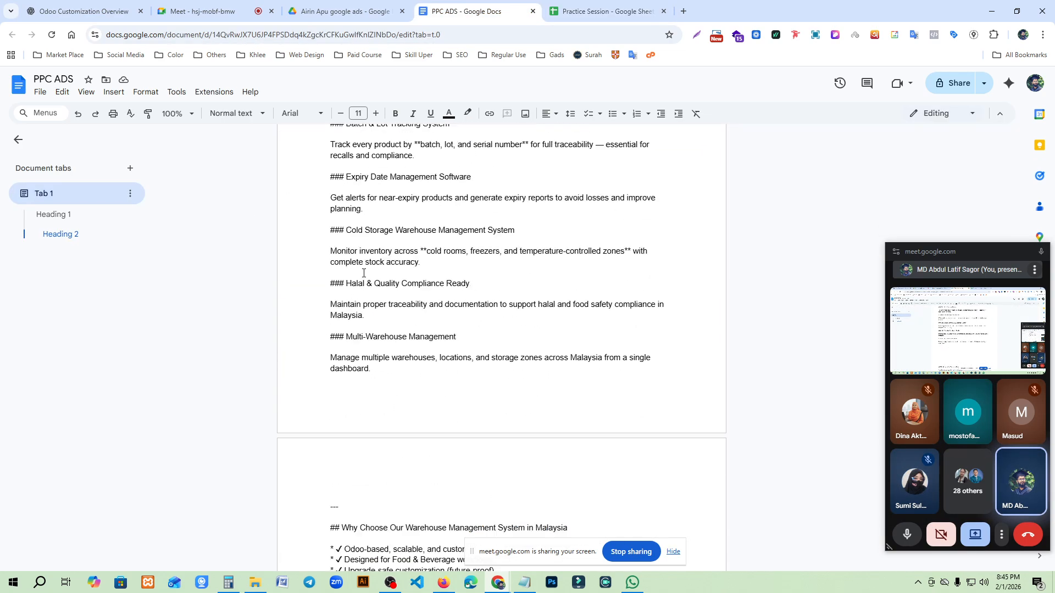
- Change the font to Open Sans from the cold storage paragraph through the "Multi-Warehouse Management" line
drag(306, 237, 555, 332)
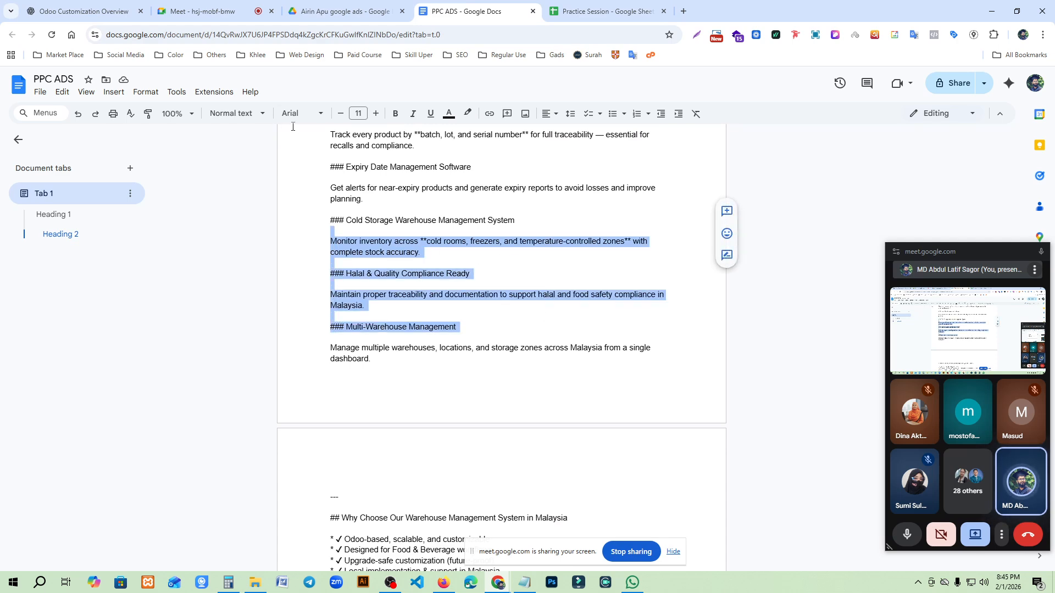
click(304, 113)
mouse_move(328, 185)
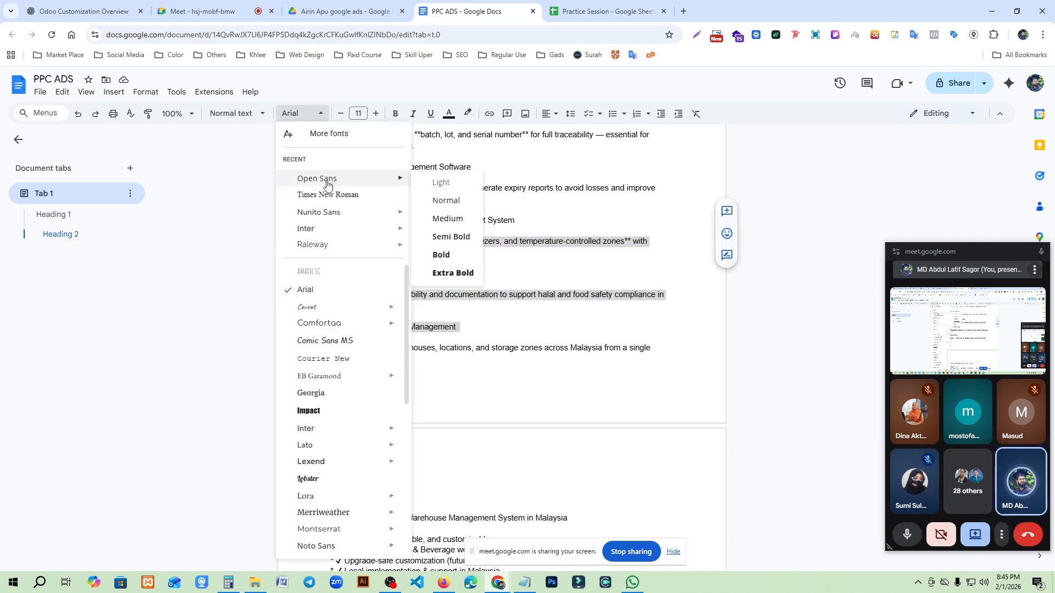
click(328, 184)
click(704, 396)
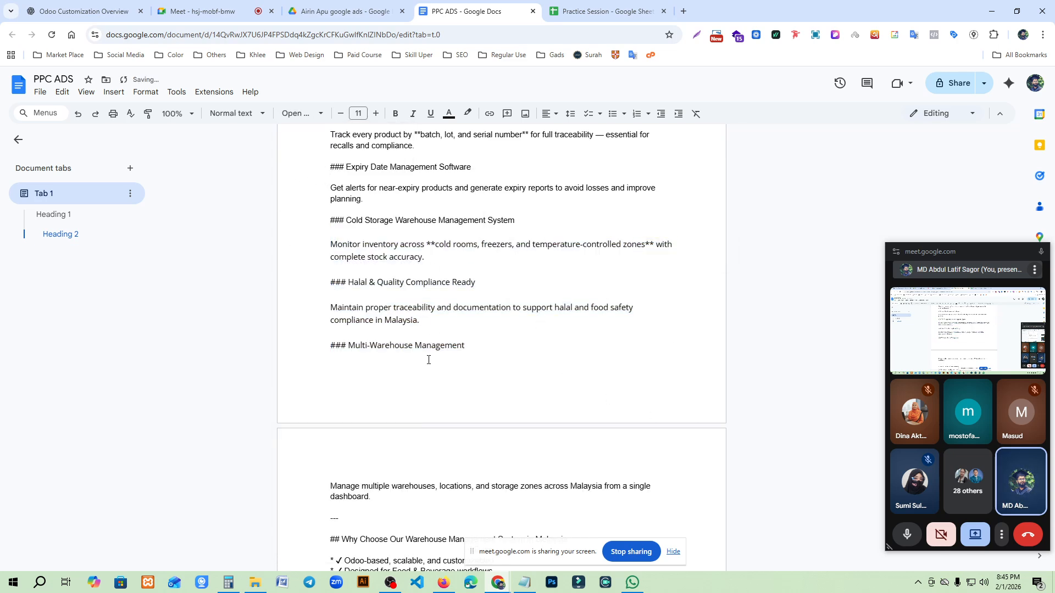
- Set the font of the entire PPC ADS document to Open Sans
key(ctrl+a)
click(303, 114)
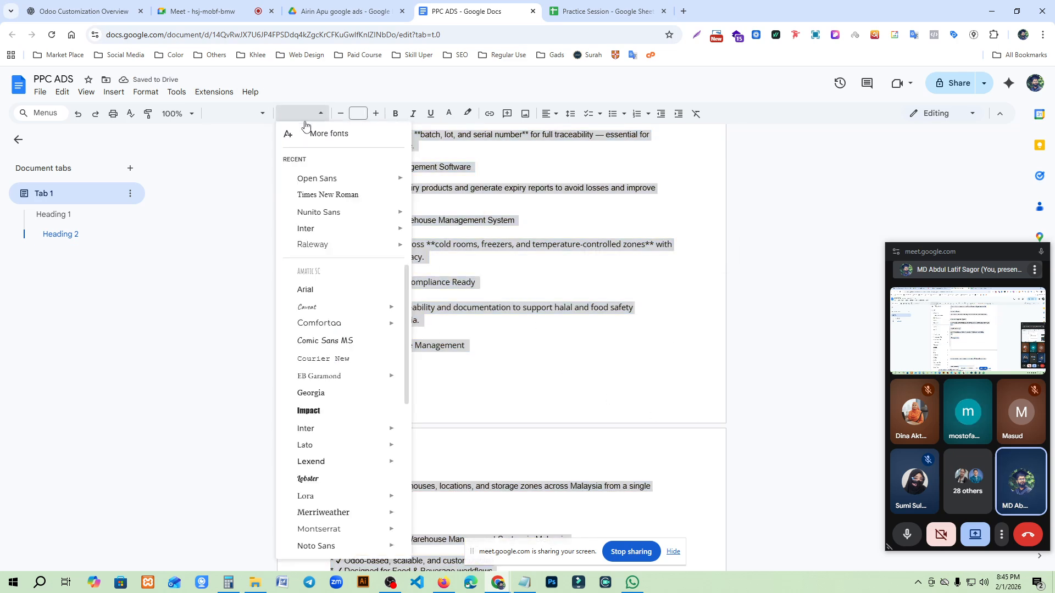
click(303, 179)
click(549, 278)
scroll(226, 178, up, 20)
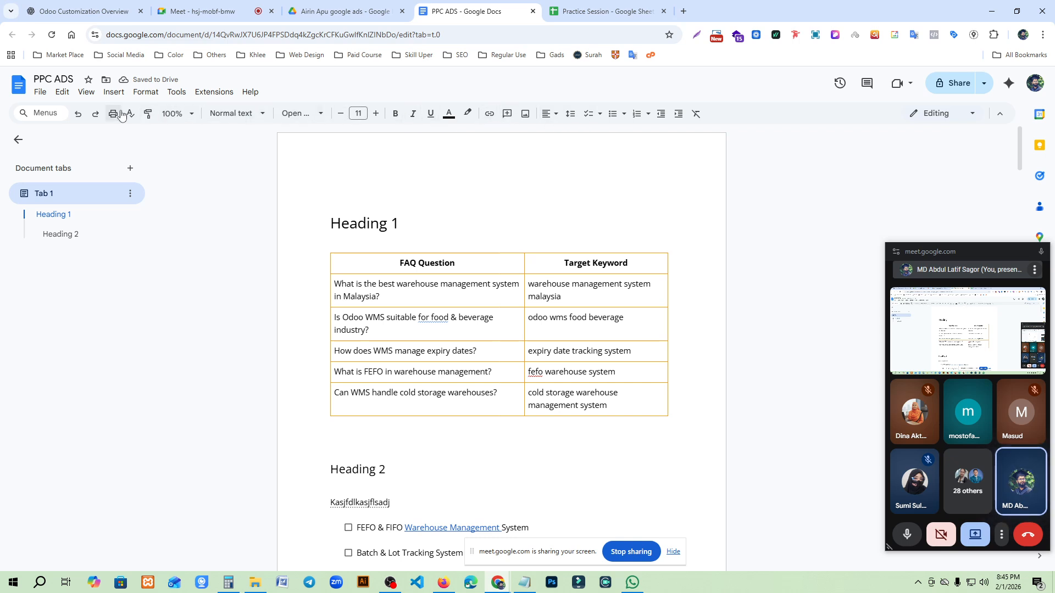
click(41, 93)
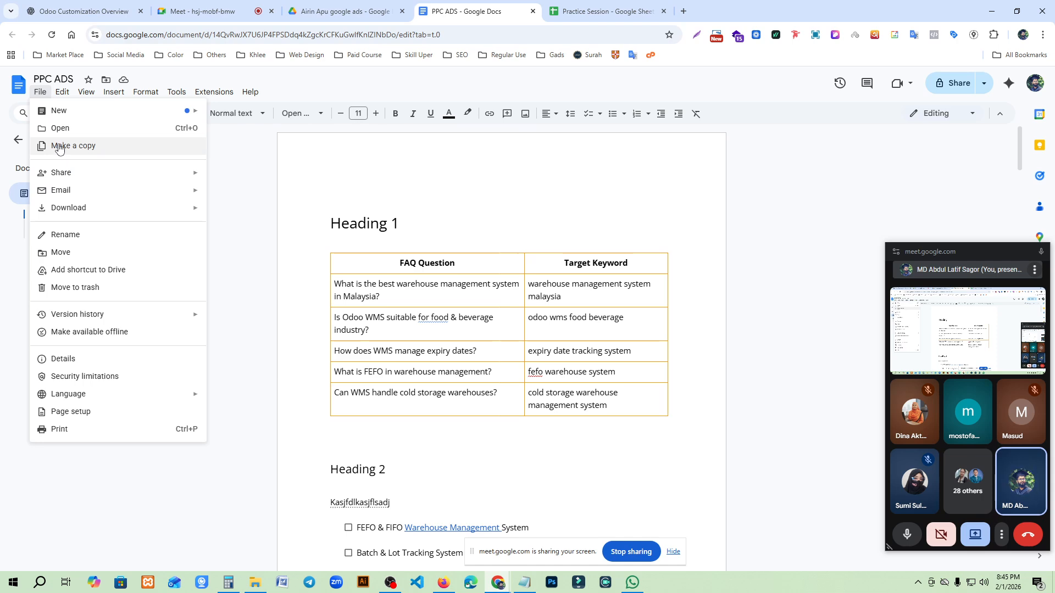
mouse_move(62, 94)
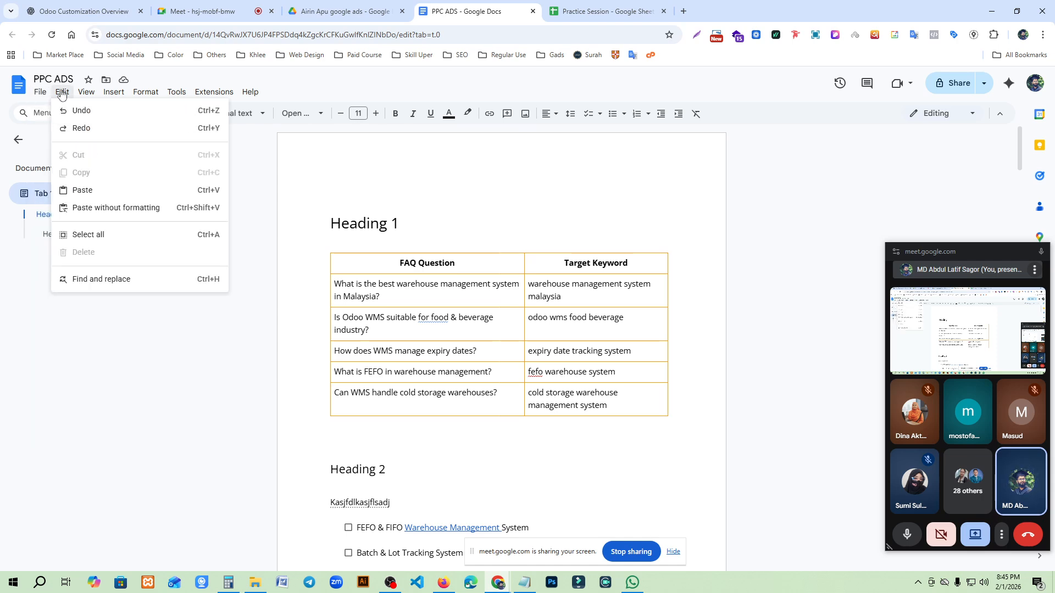
mouse_move(146, 96)
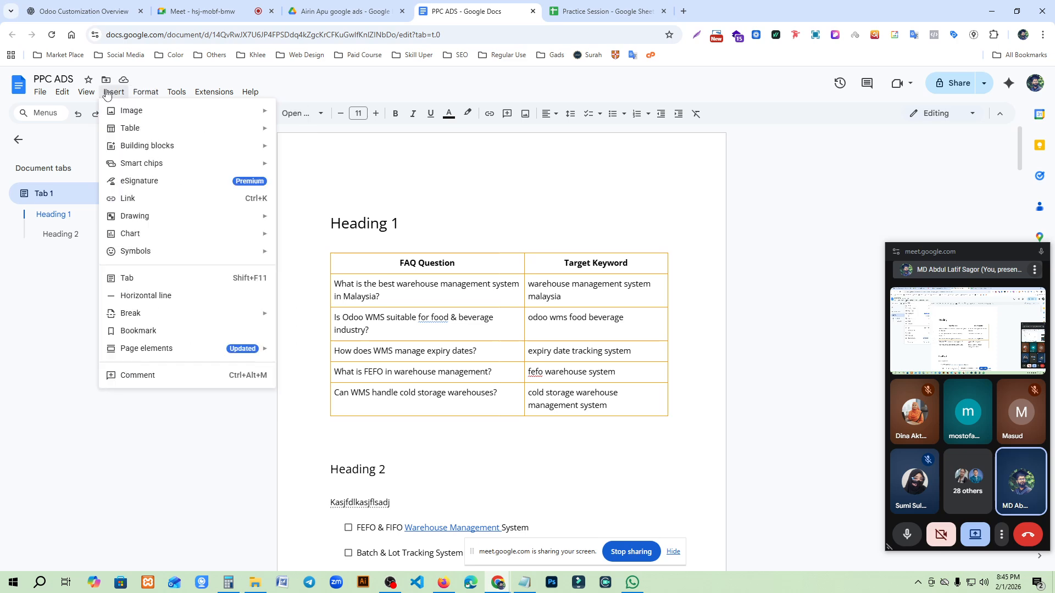
mouse_move(218, 96)
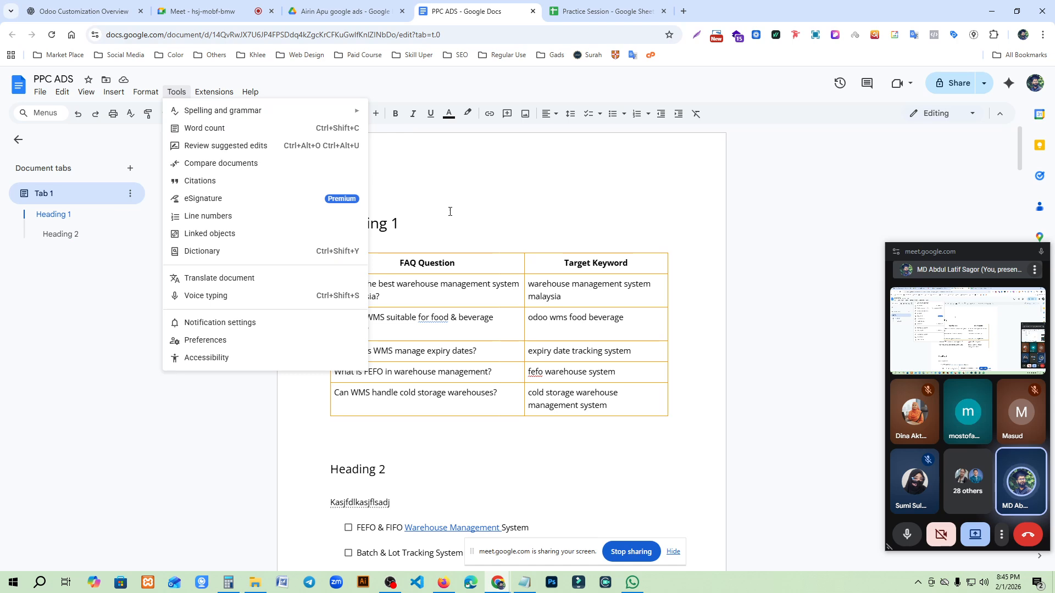
click(483, 331)
scroll(551, 318, down, 10)
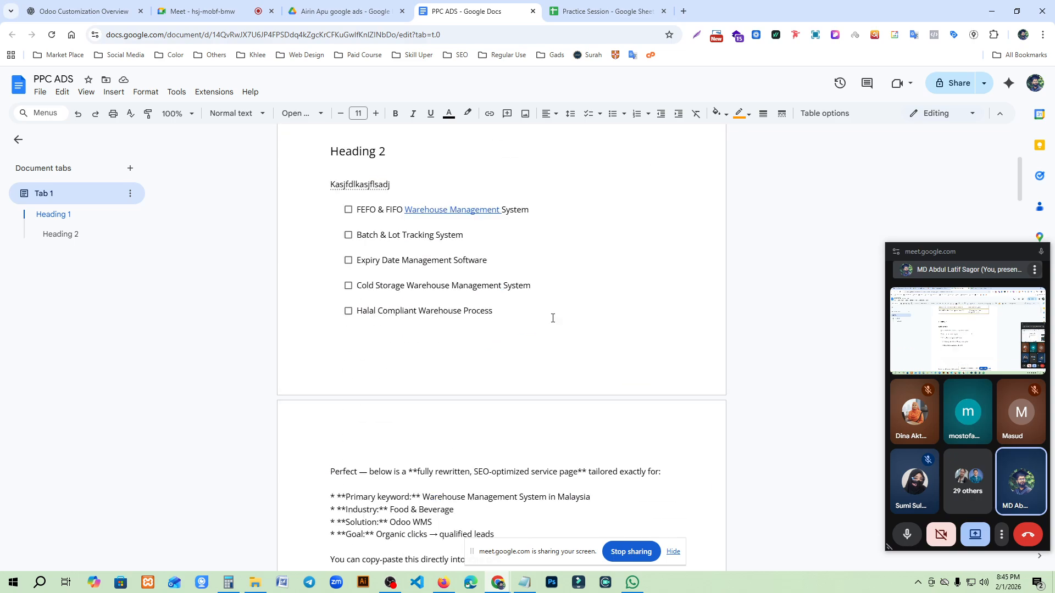
scroll(414, 332, up, 10)
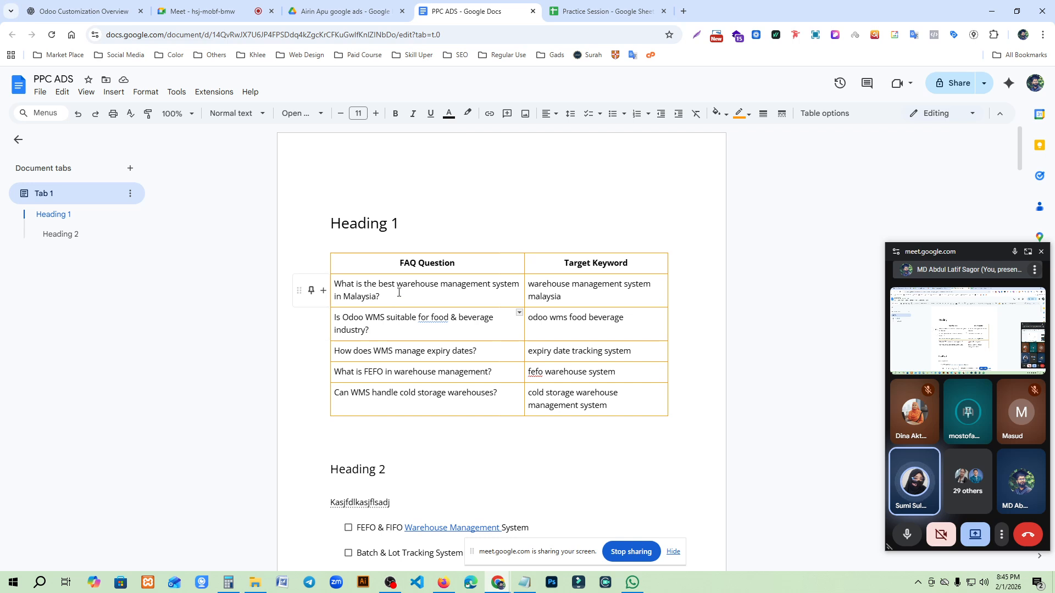
drag(397, 284, 380, 296)
click(38, 96)
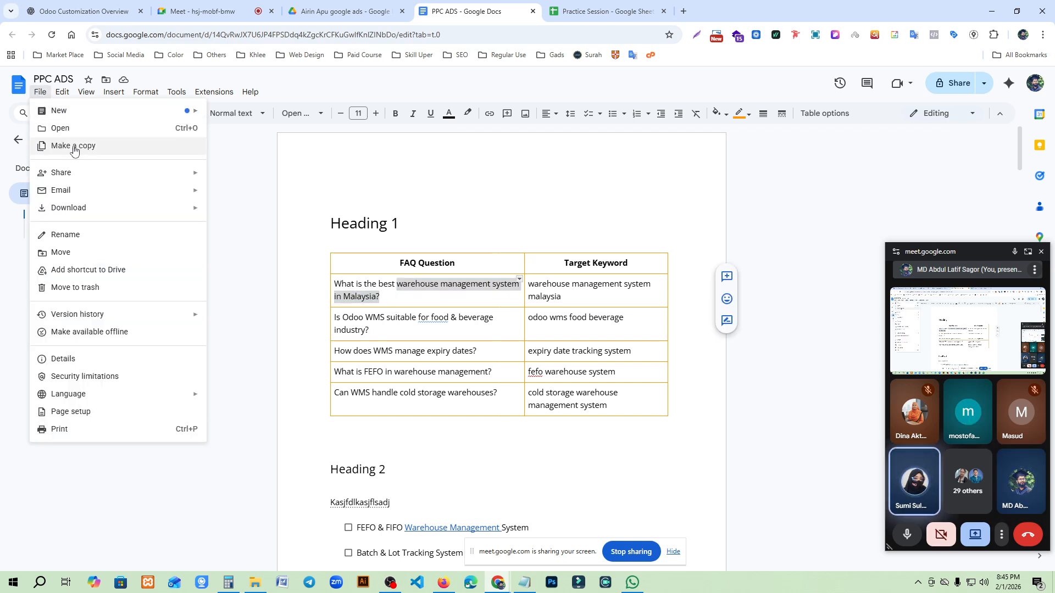
click(470, 324)
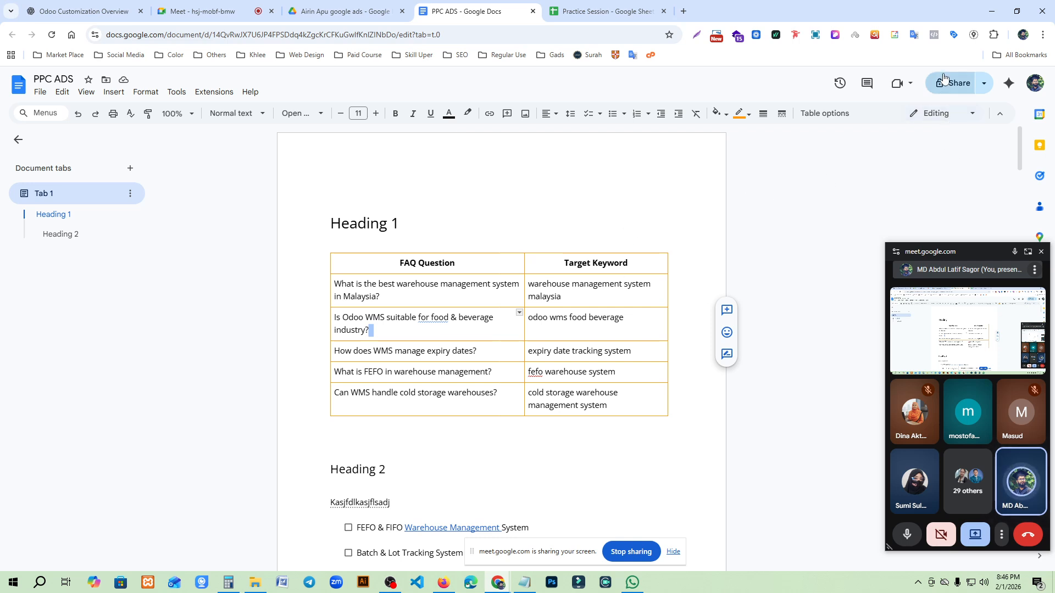
- Set the PPC ADS document's general access to "Anyone with the link" and copy its sharing link
click(959, 89)
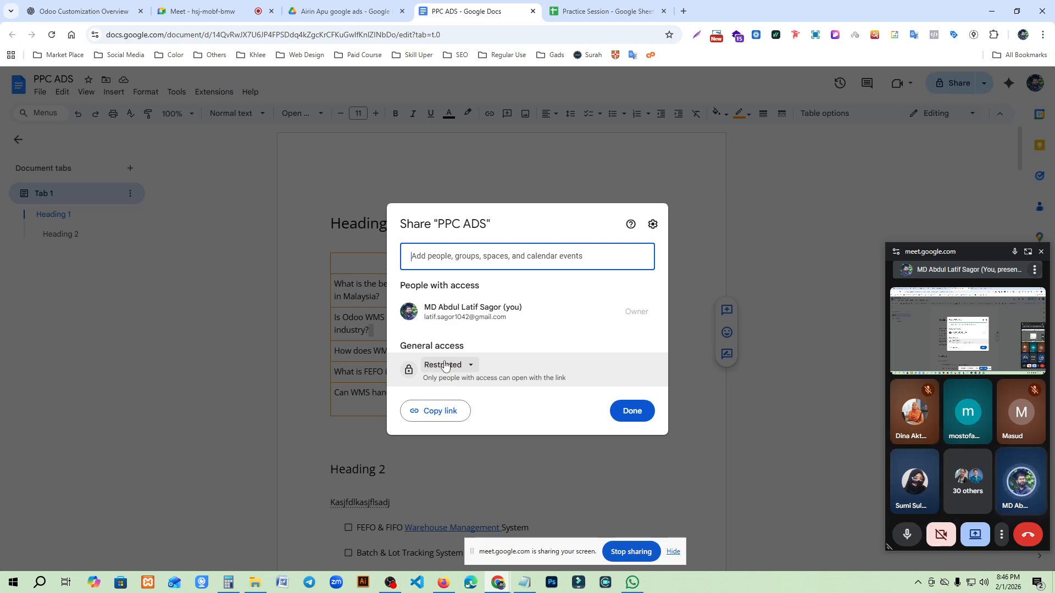
click(461, 366)
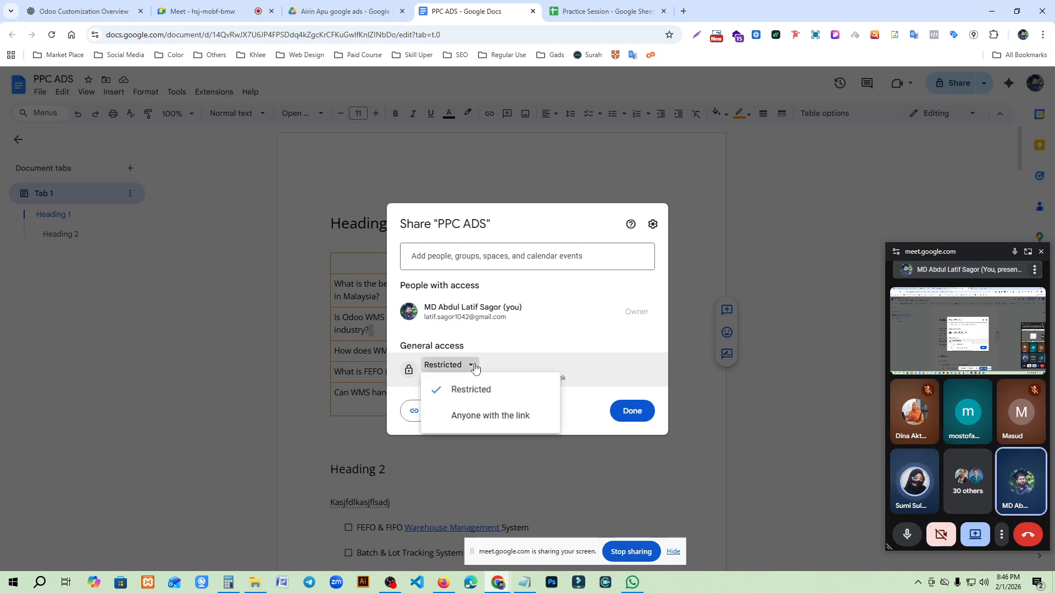
click(475, 417)
click(445, 413)
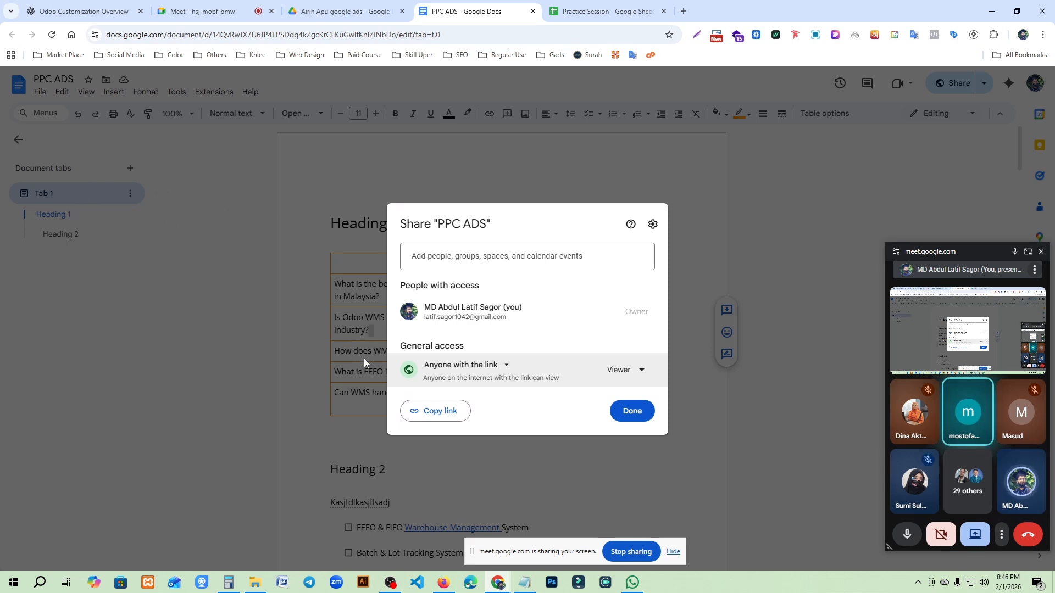
- Give anyone with the link the Editor role, copy the sharing link again, and finish sharing
click(623, 370)
click(589, 465)
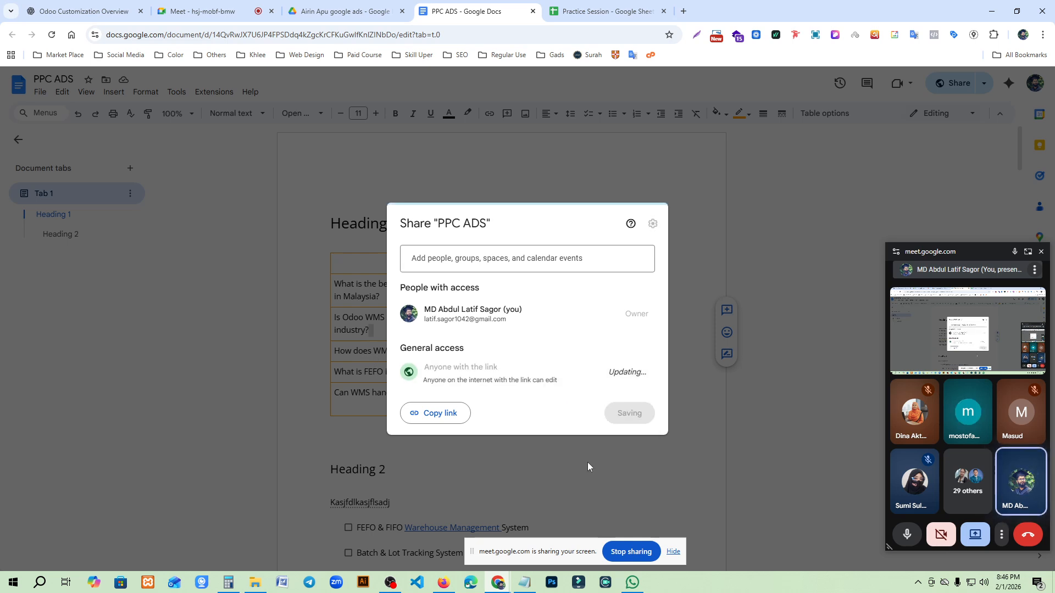
click(440, 414)
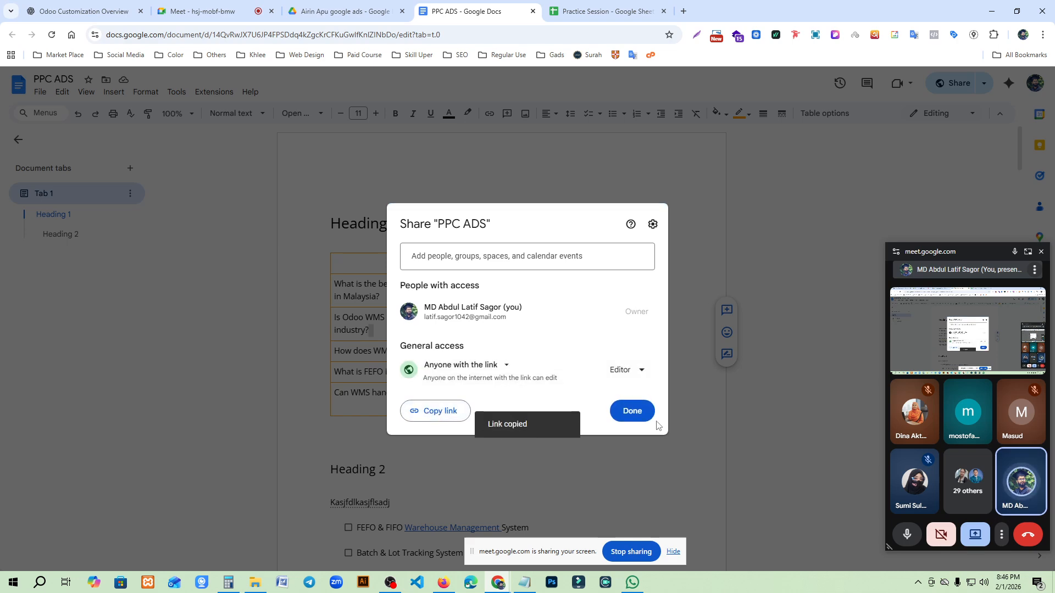
click(632, 412)
click(904, 531)
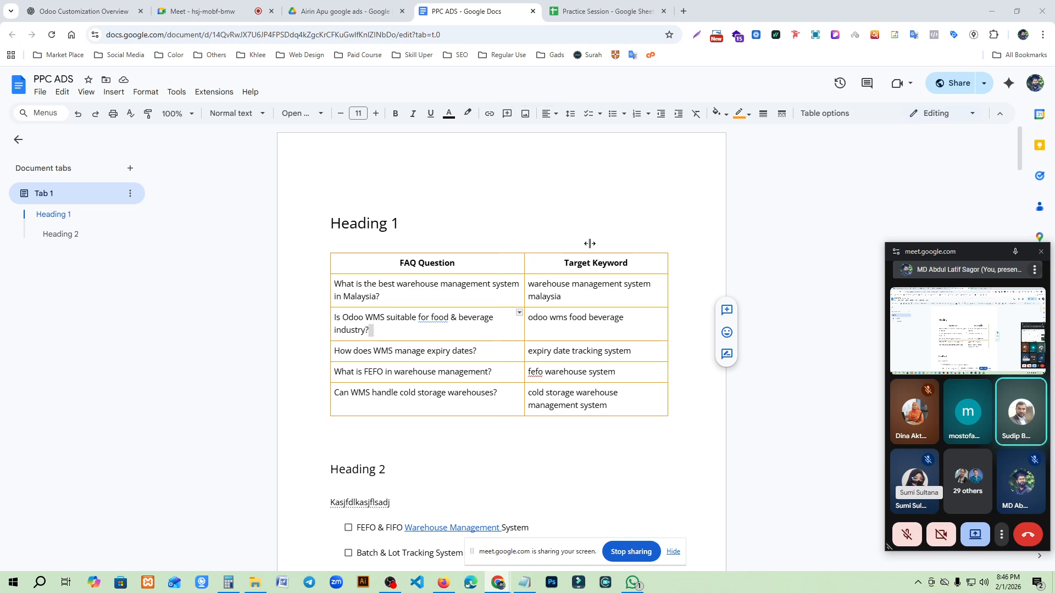
click(900, 533)
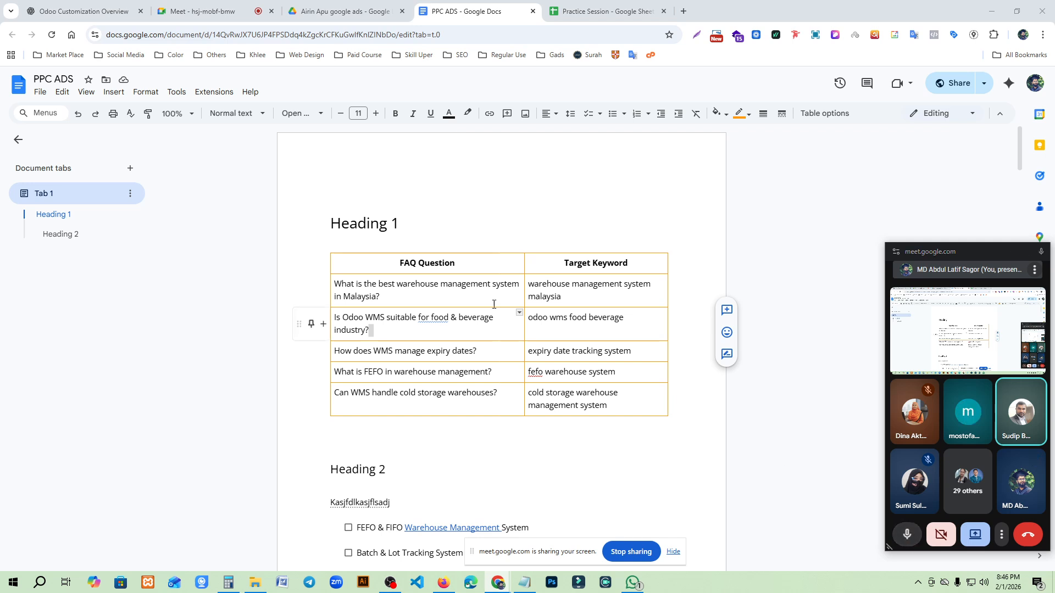
- Copy the sharing link of the PPC ADS document again and close its sharing settings
click(953, 83)
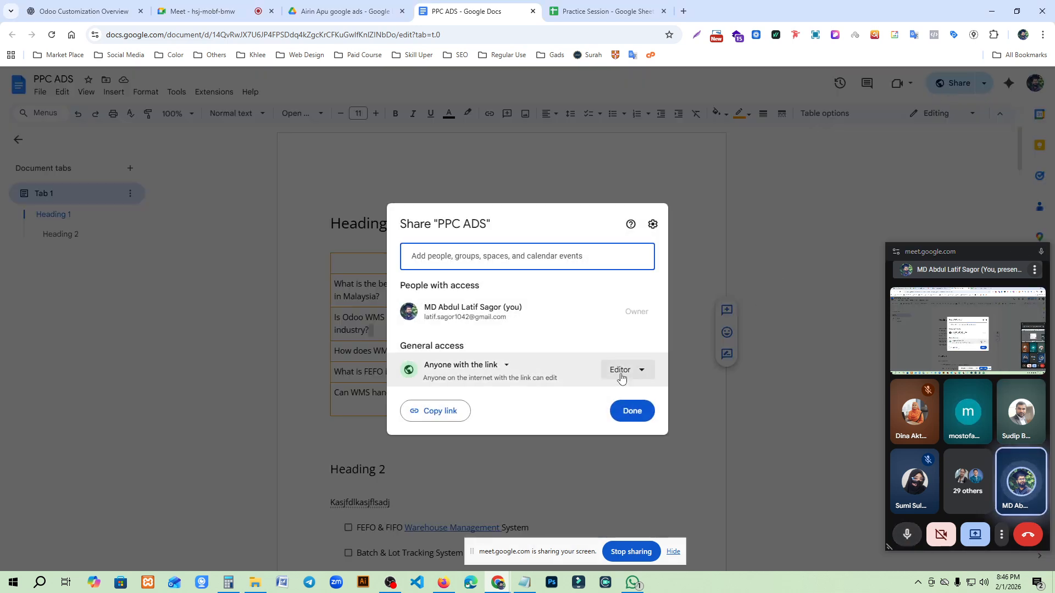
click(442, 411)
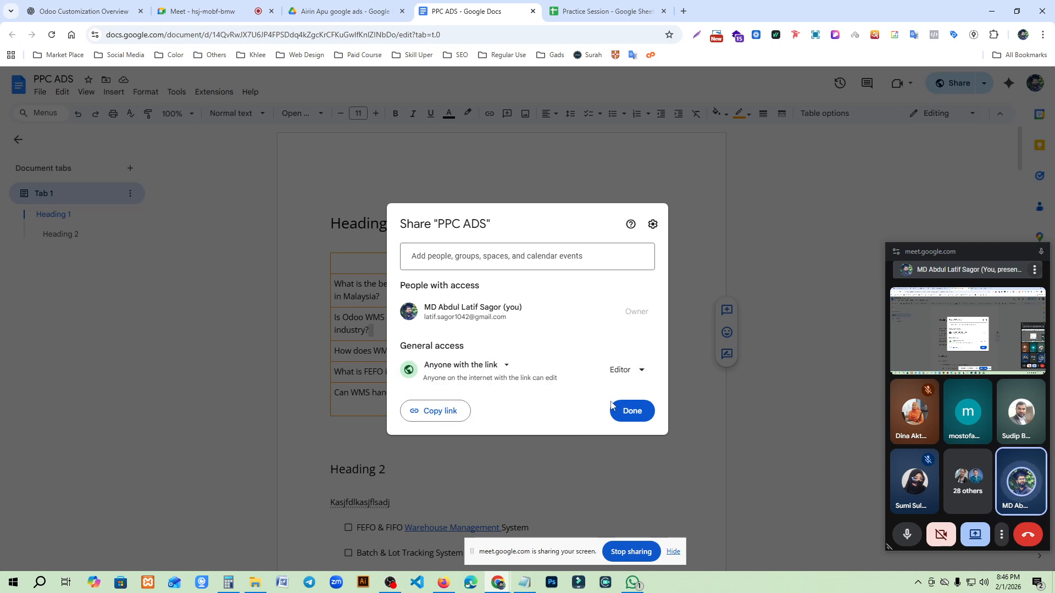
click(633, 414)
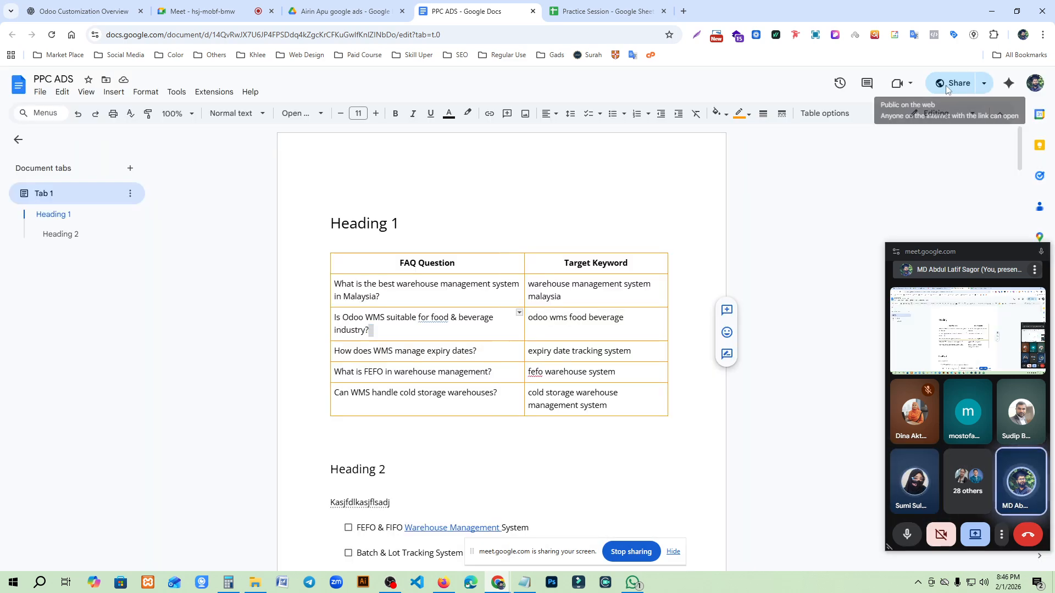
- Change the PPC ADS link role to Viewer for anyone with the link, copy the sharing link, and finish sharing
click(946, 89)
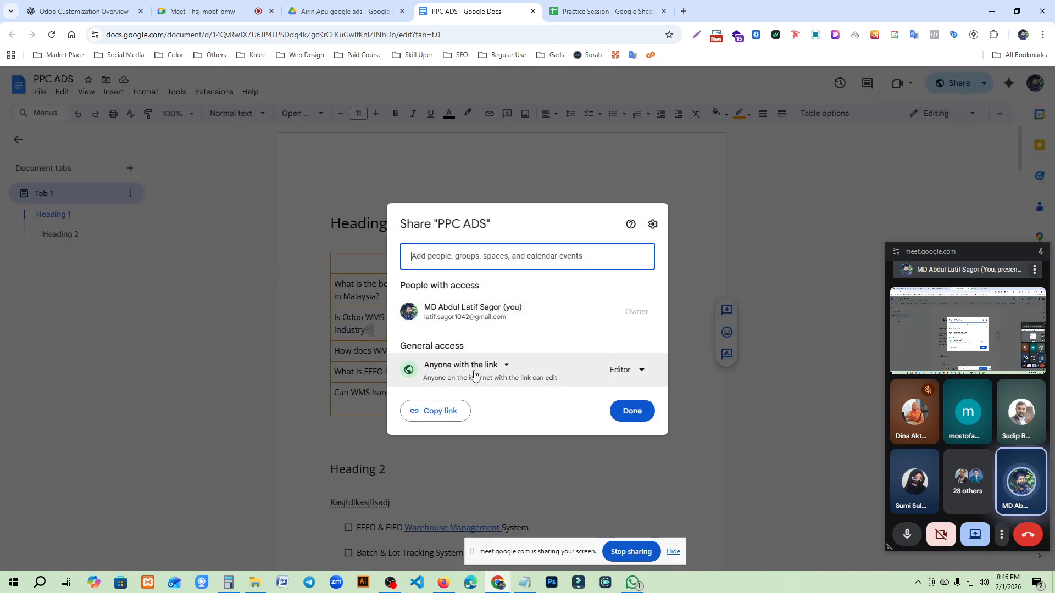
click(629, 375)
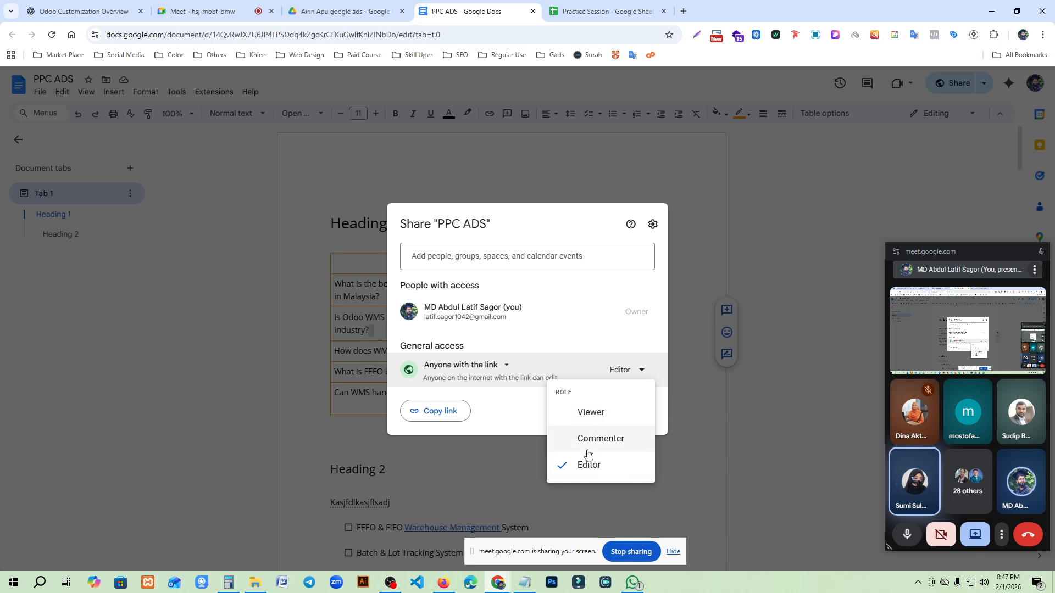
click(591, 415)
click(459, 420)
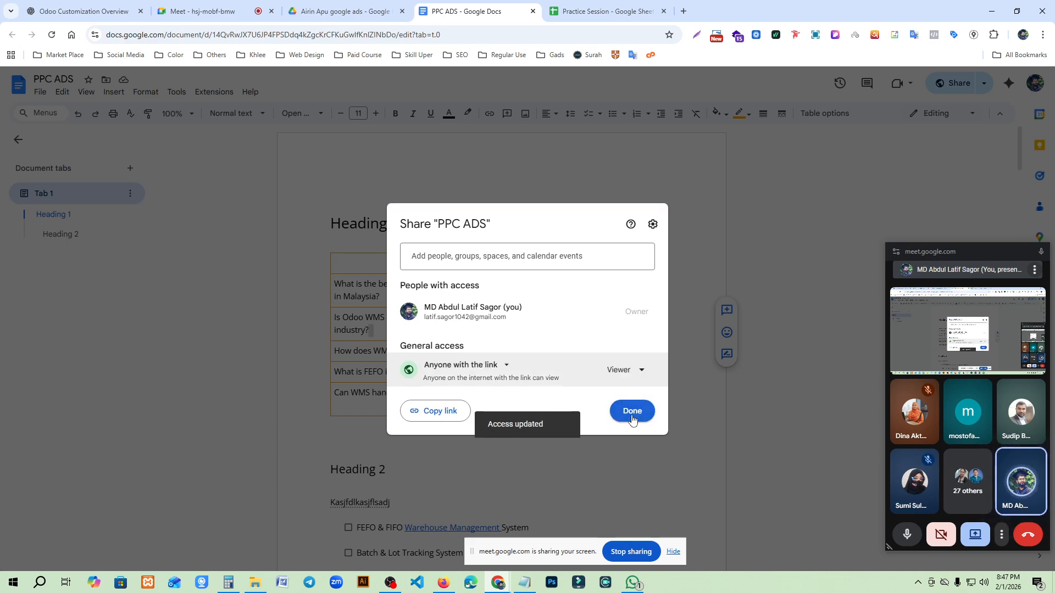
click(633, 412)
scroll(499, 272, down, 5)
scroll(500, 277, up, 5)
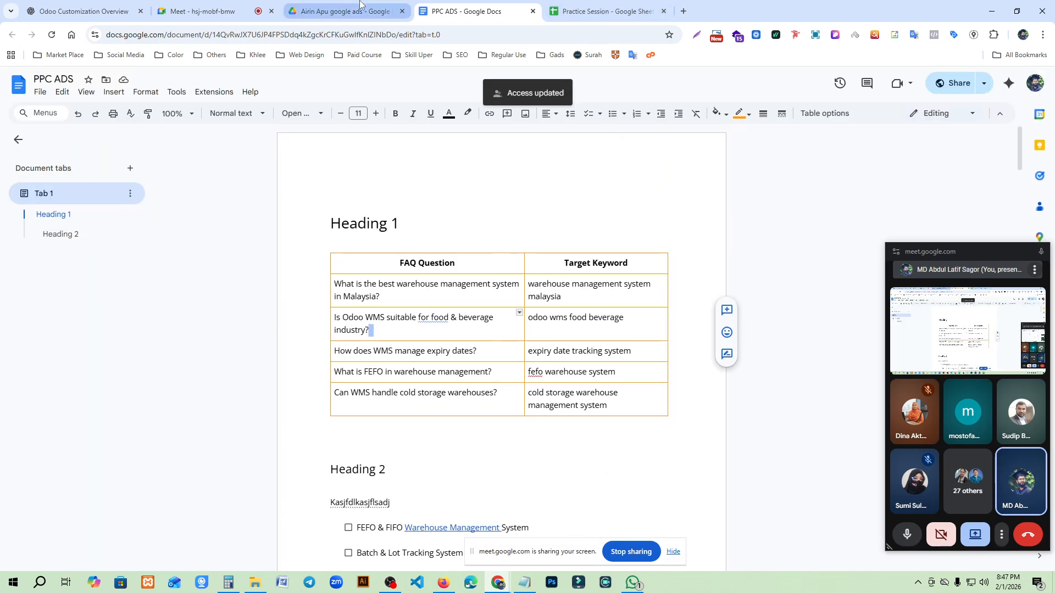
- Switch to the Google Meet call and stop sharing the screen
click(351, 10)
click(221, 7)
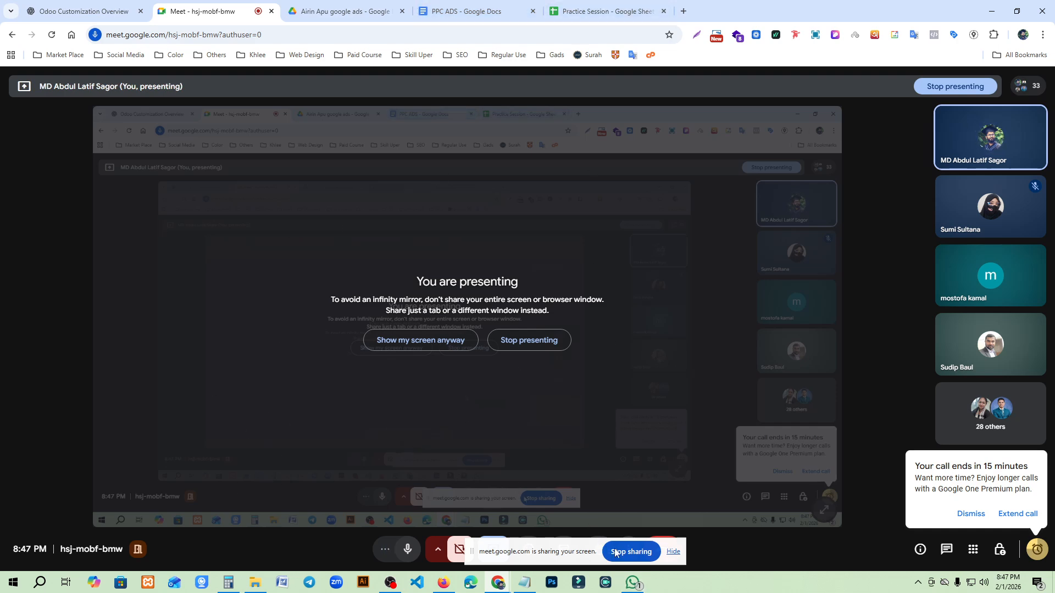
click(632, 552)
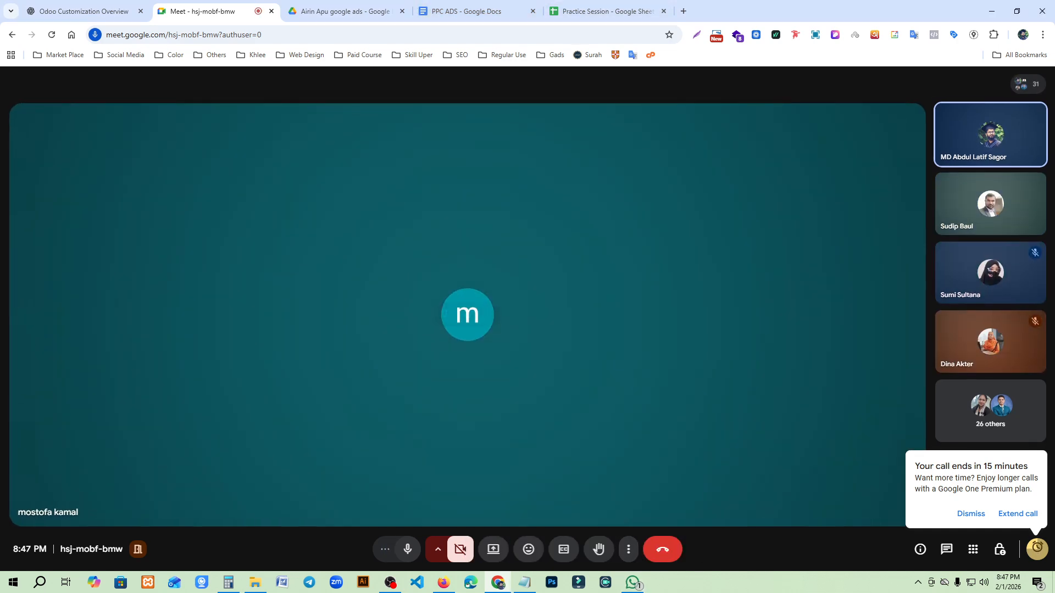